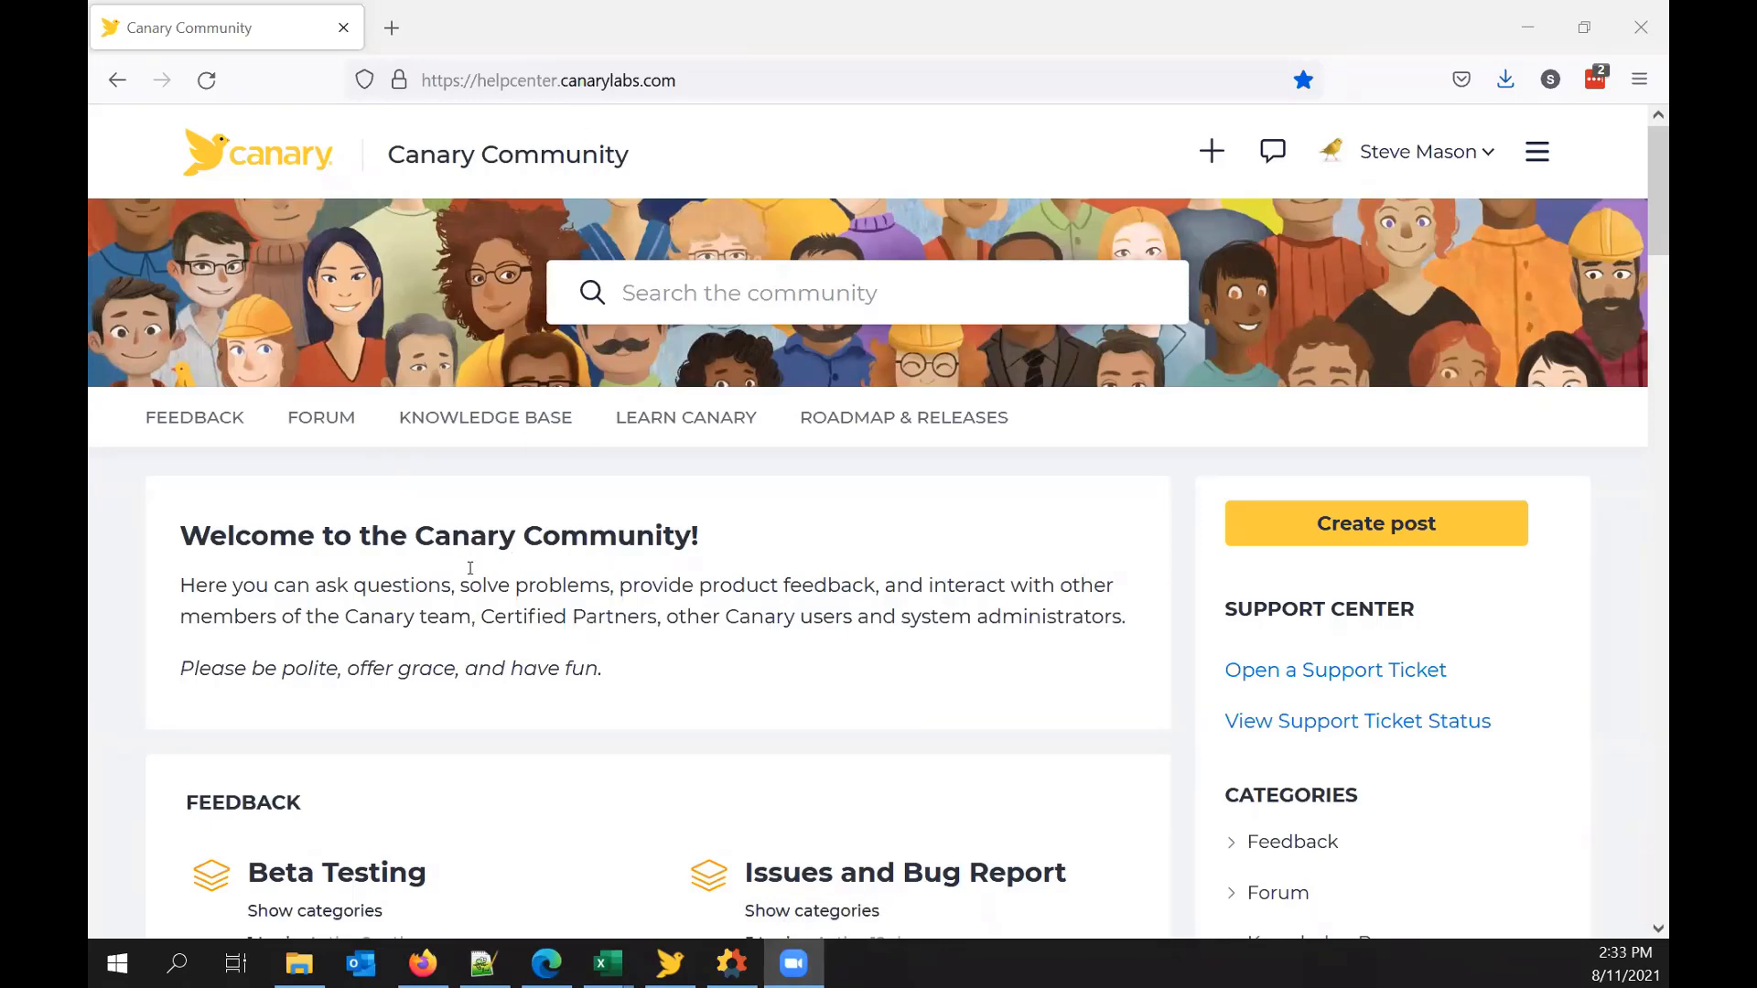
Step: Open the "How to Configure the CSV Collector (version 21)" article from the Version 21 knowledge base's Data Collection category
scroll(471, 595, down, 10)
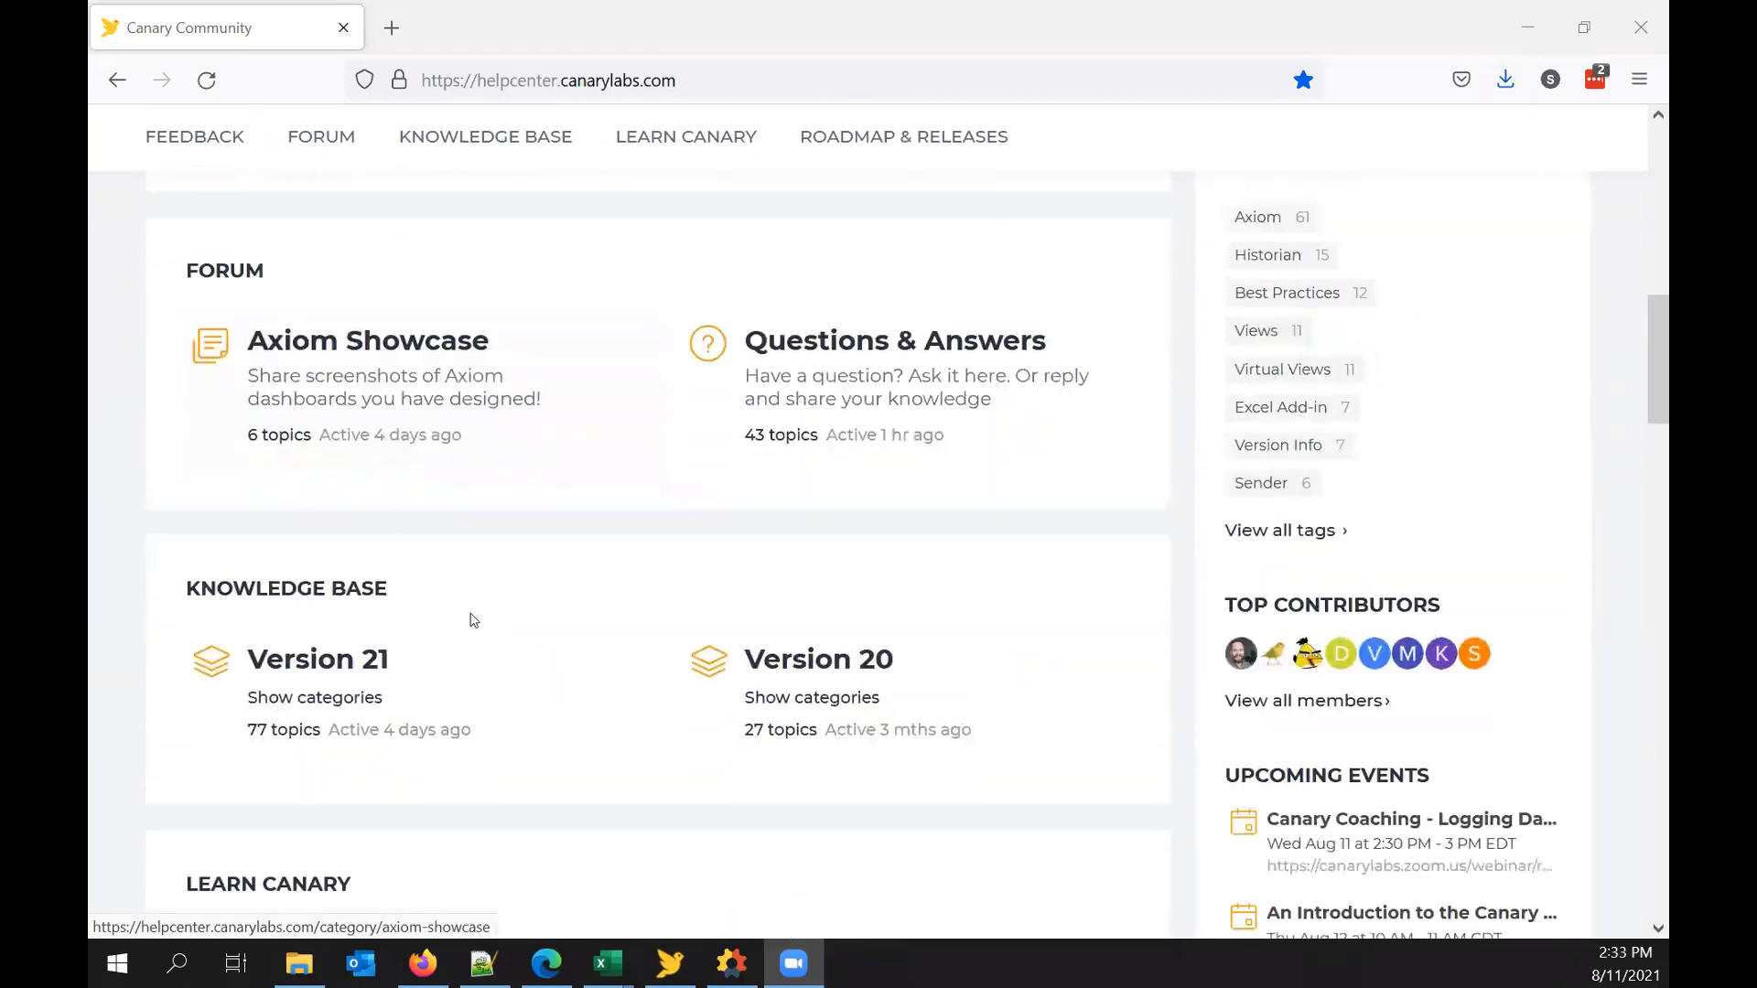
scroll(473, 620, up, 1)
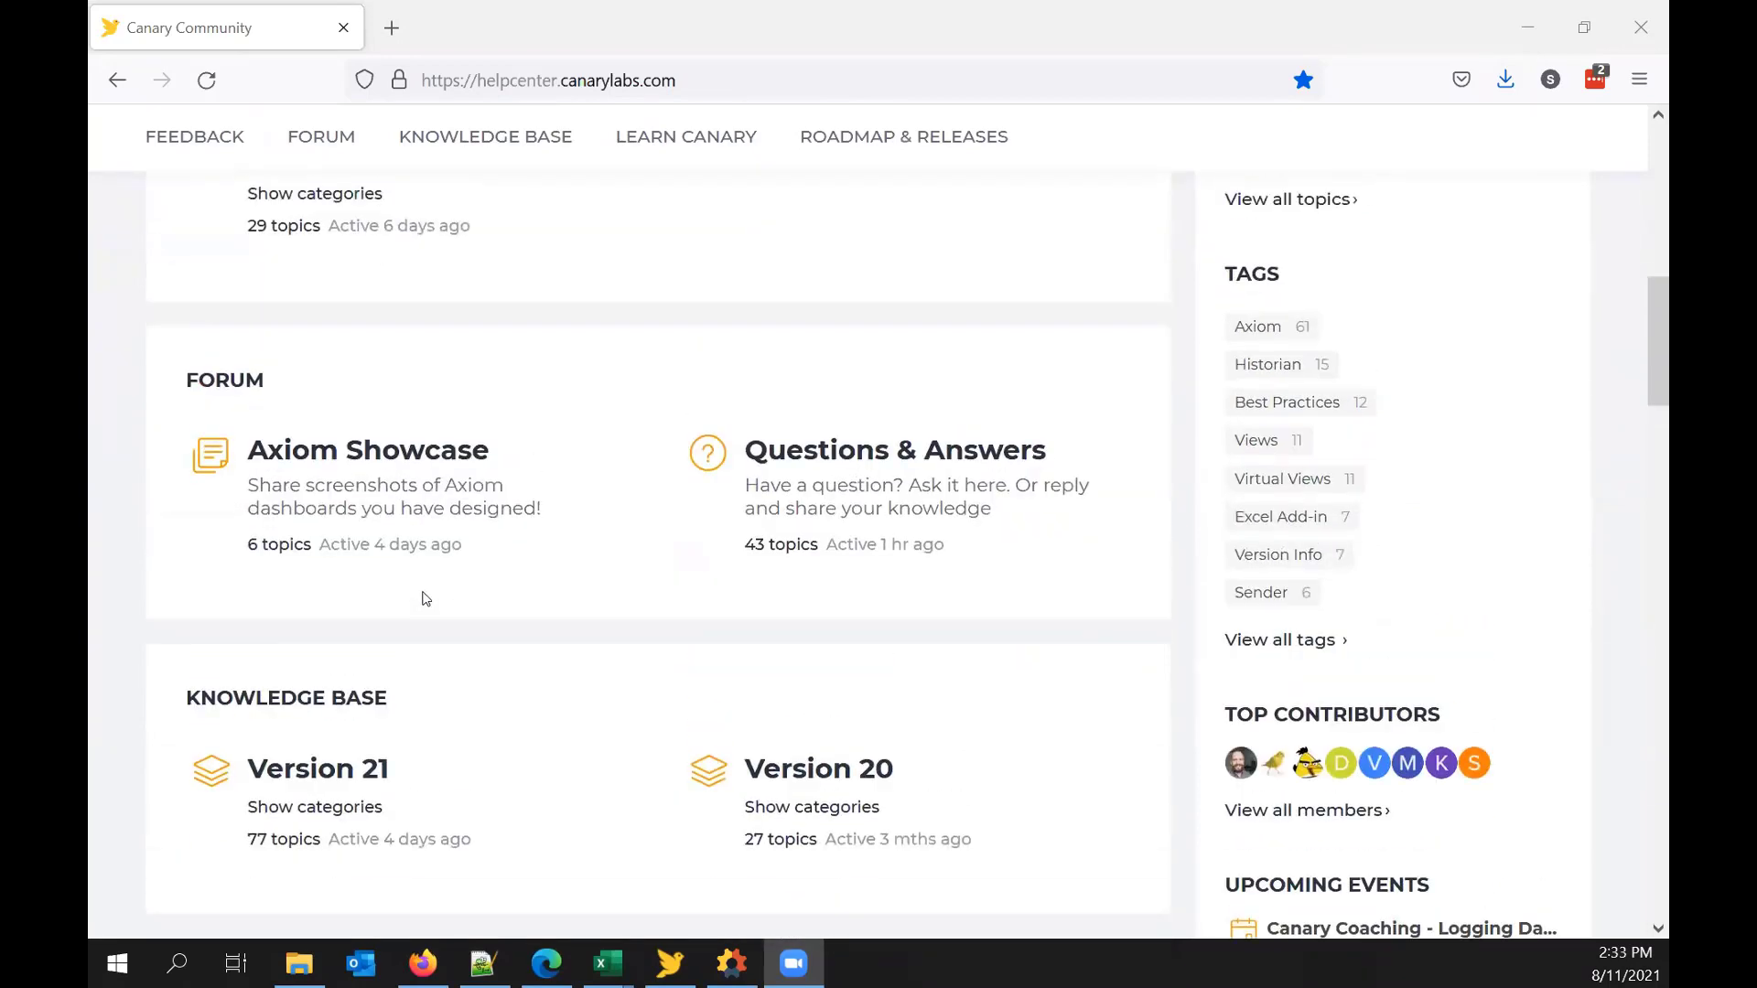
click(316, 786)
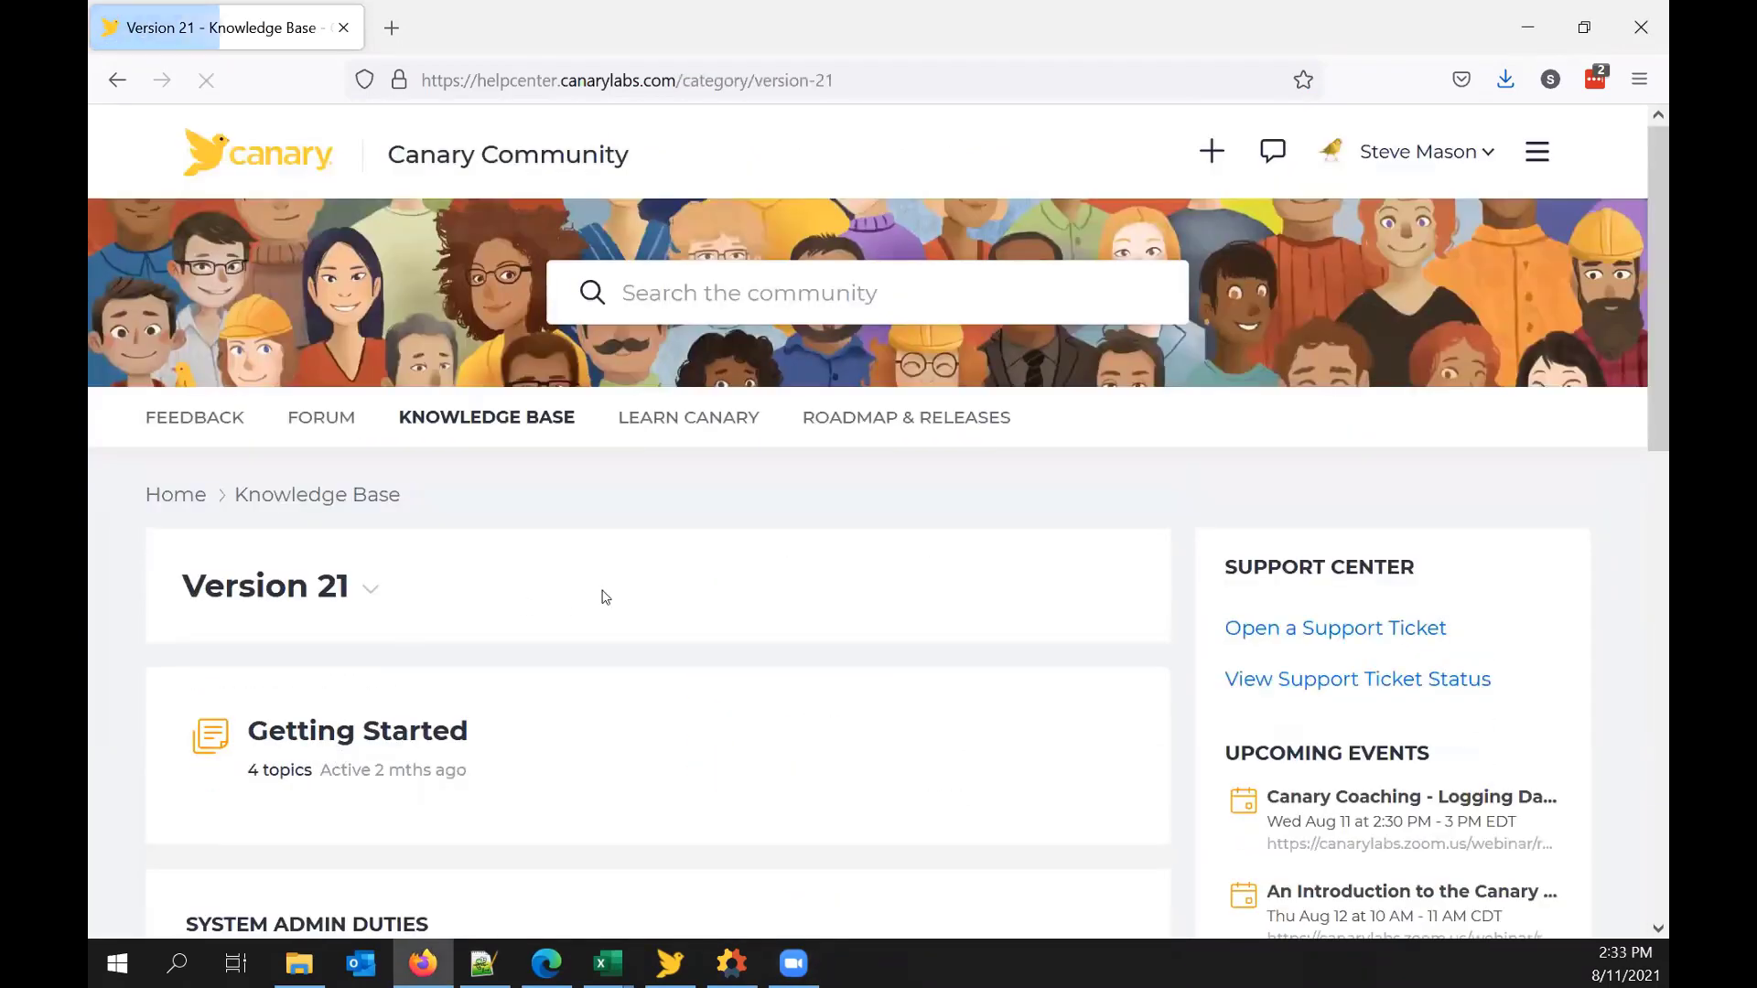
scroll(771, 550, down, 3)
scroll(771, 550, down, 3)
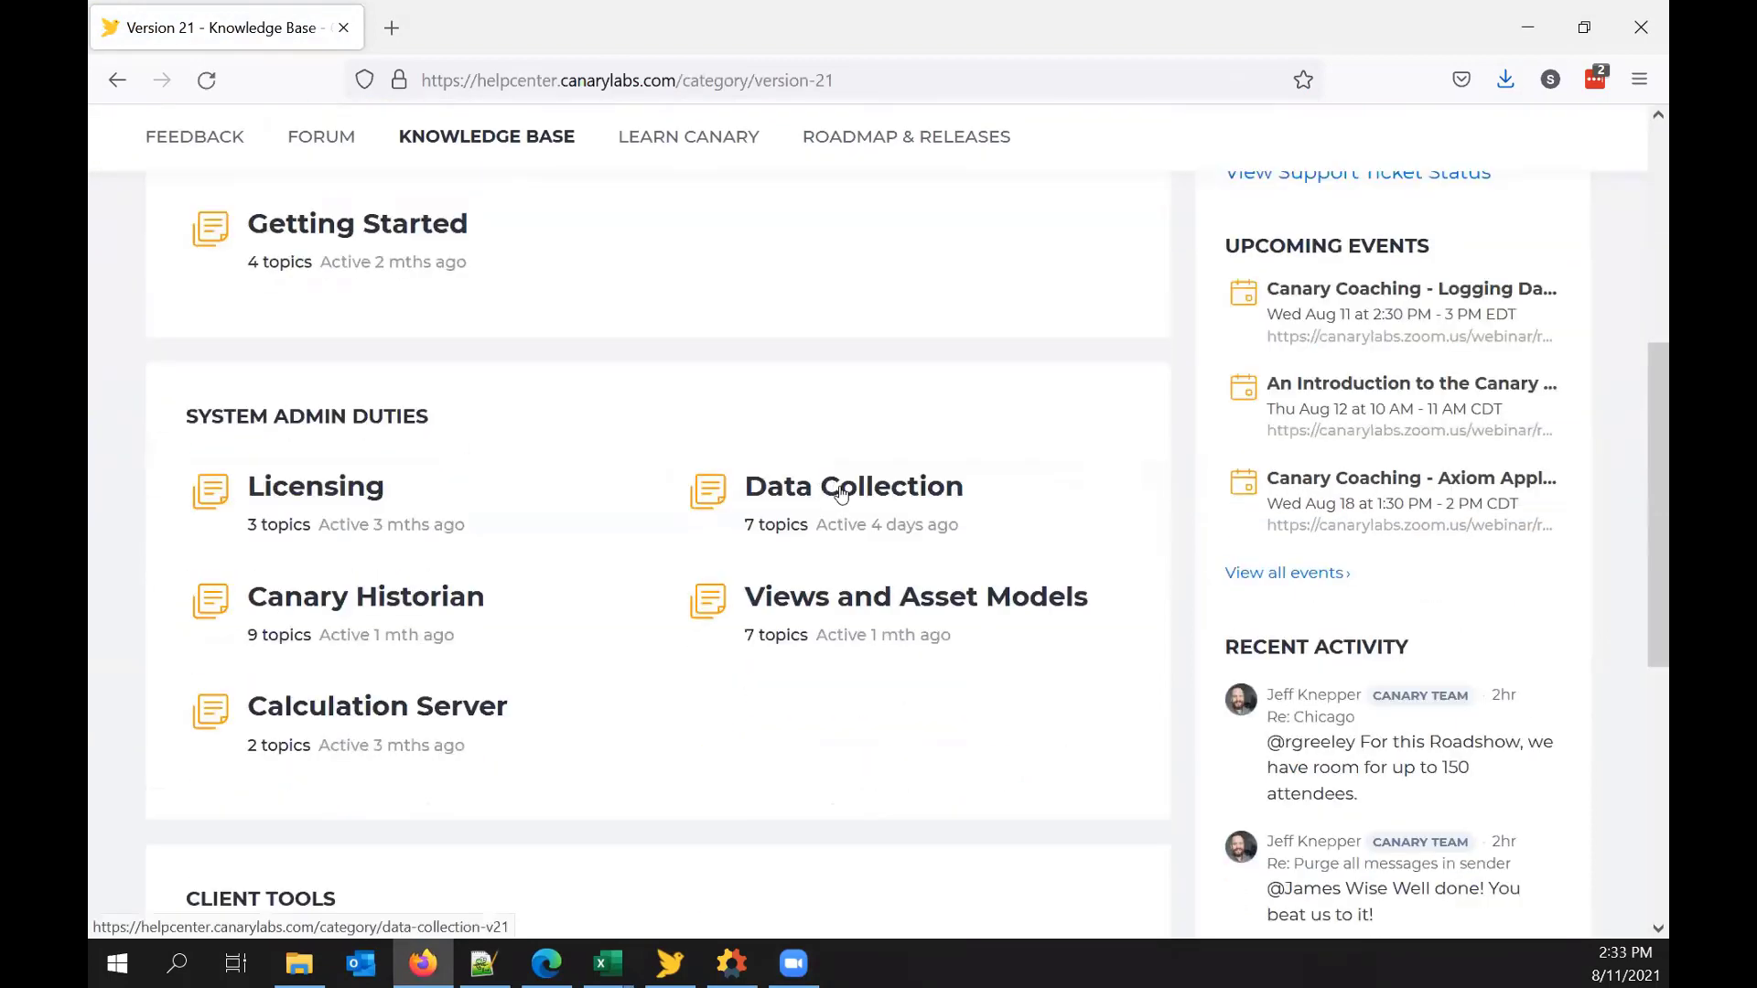
click(841, 495)
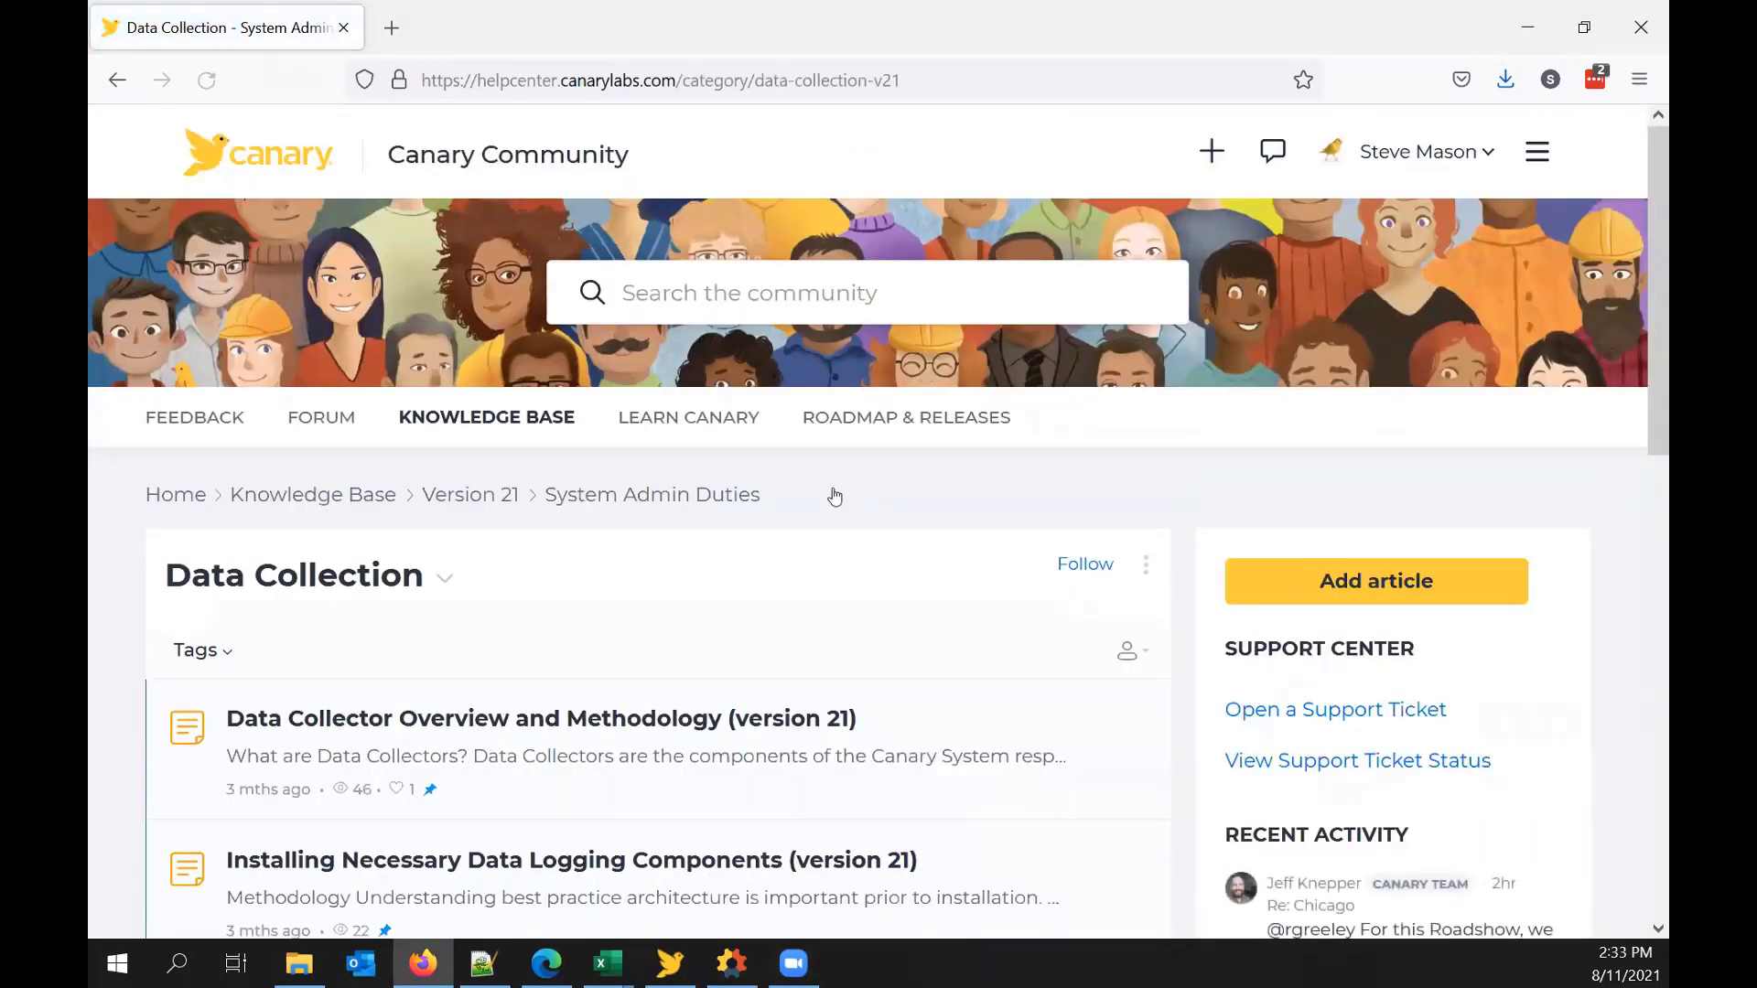
scroll(835, 497, down, 10)
click(467, 553)
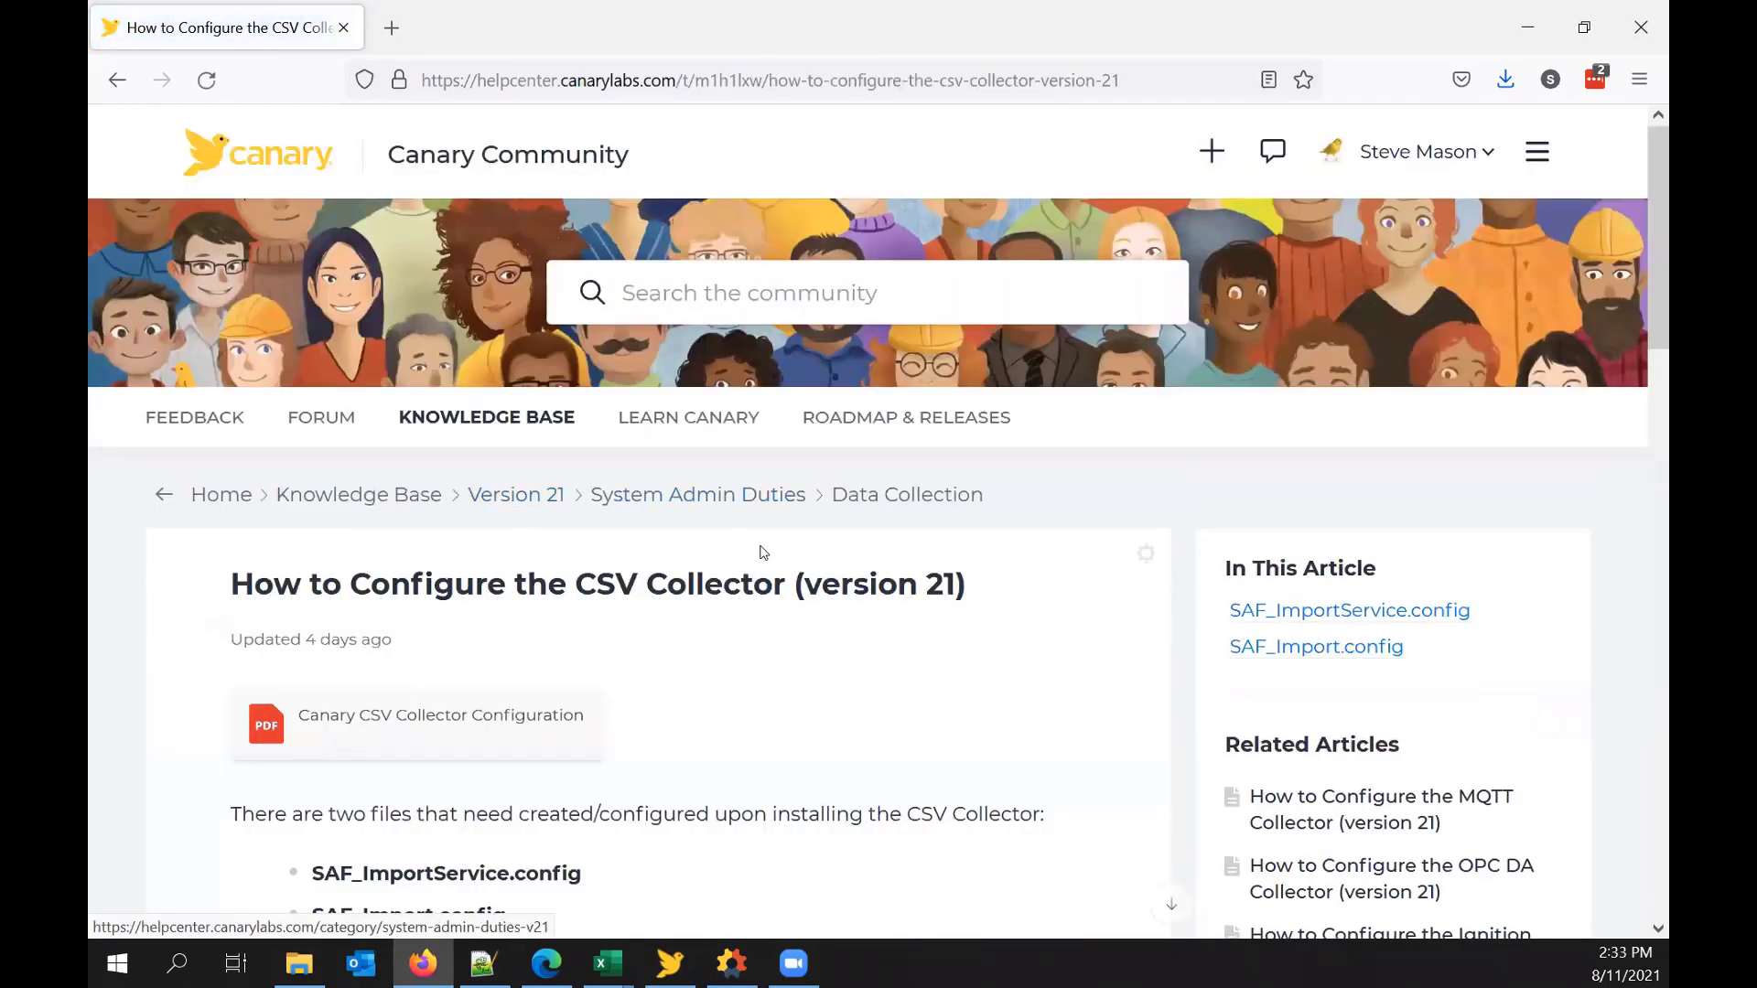
Step: Read the article's sections on the SAF_ImportService.config and SAF_Import.config files, including their example settings
scroll(763, 553, down, 4)
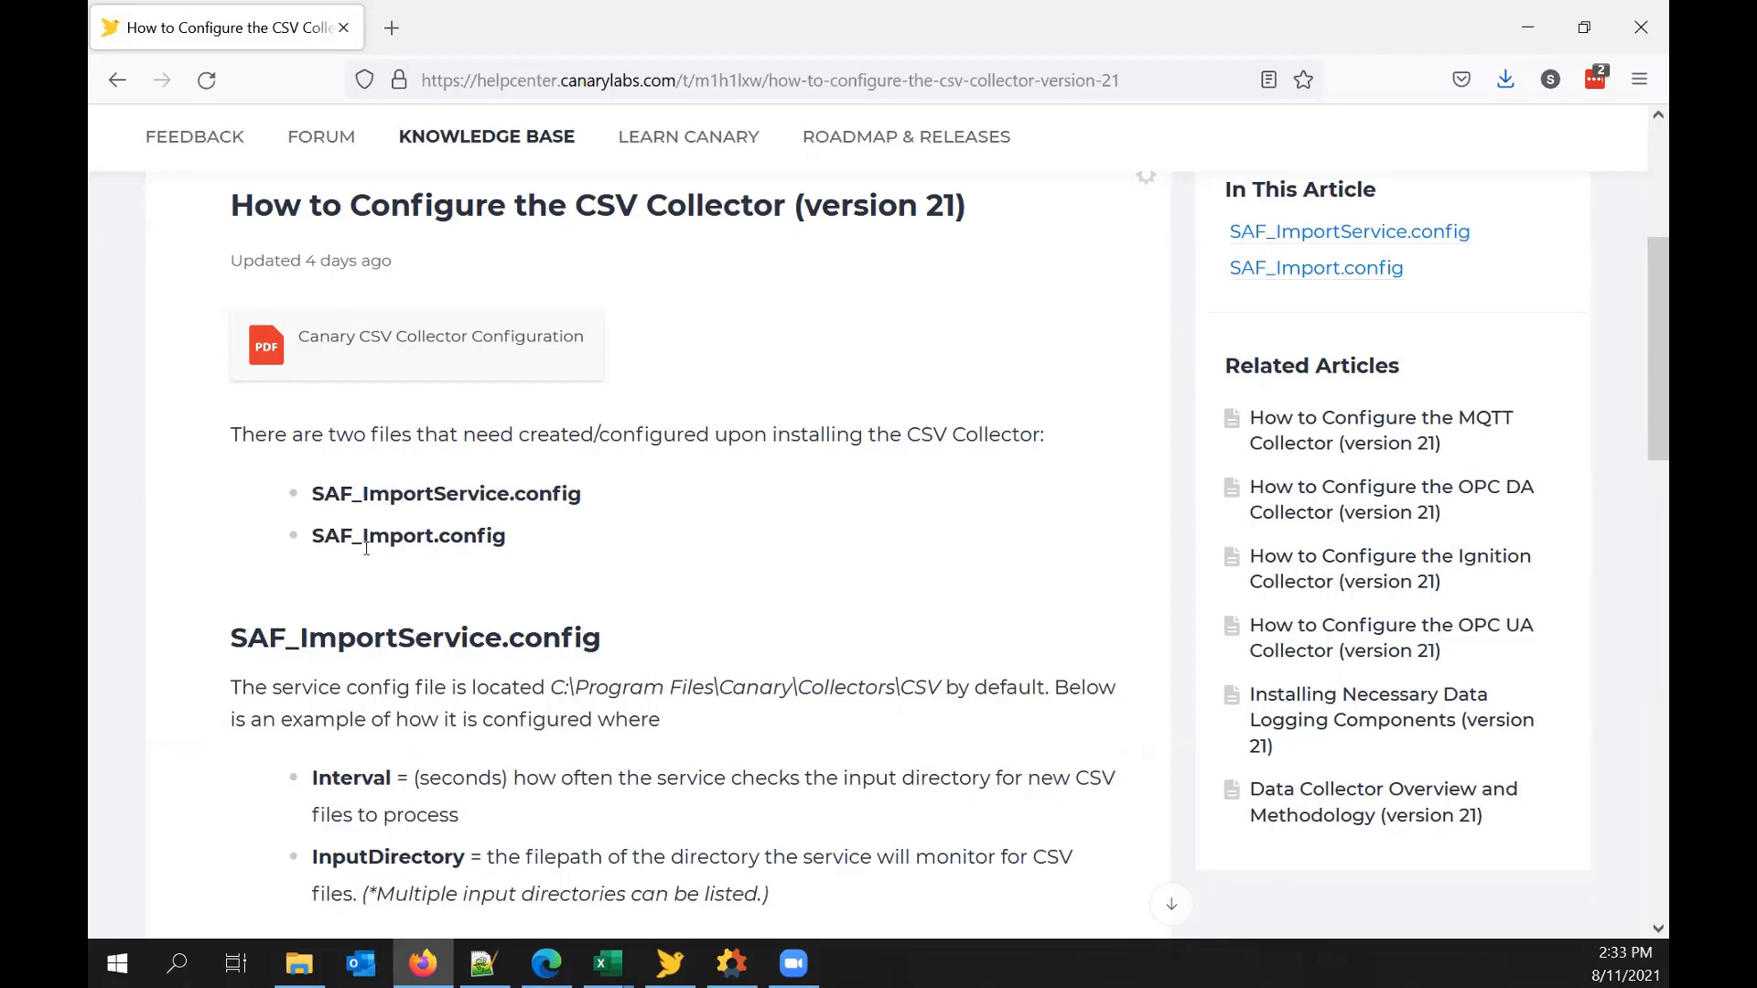
scroll(423, 592, down, 3)
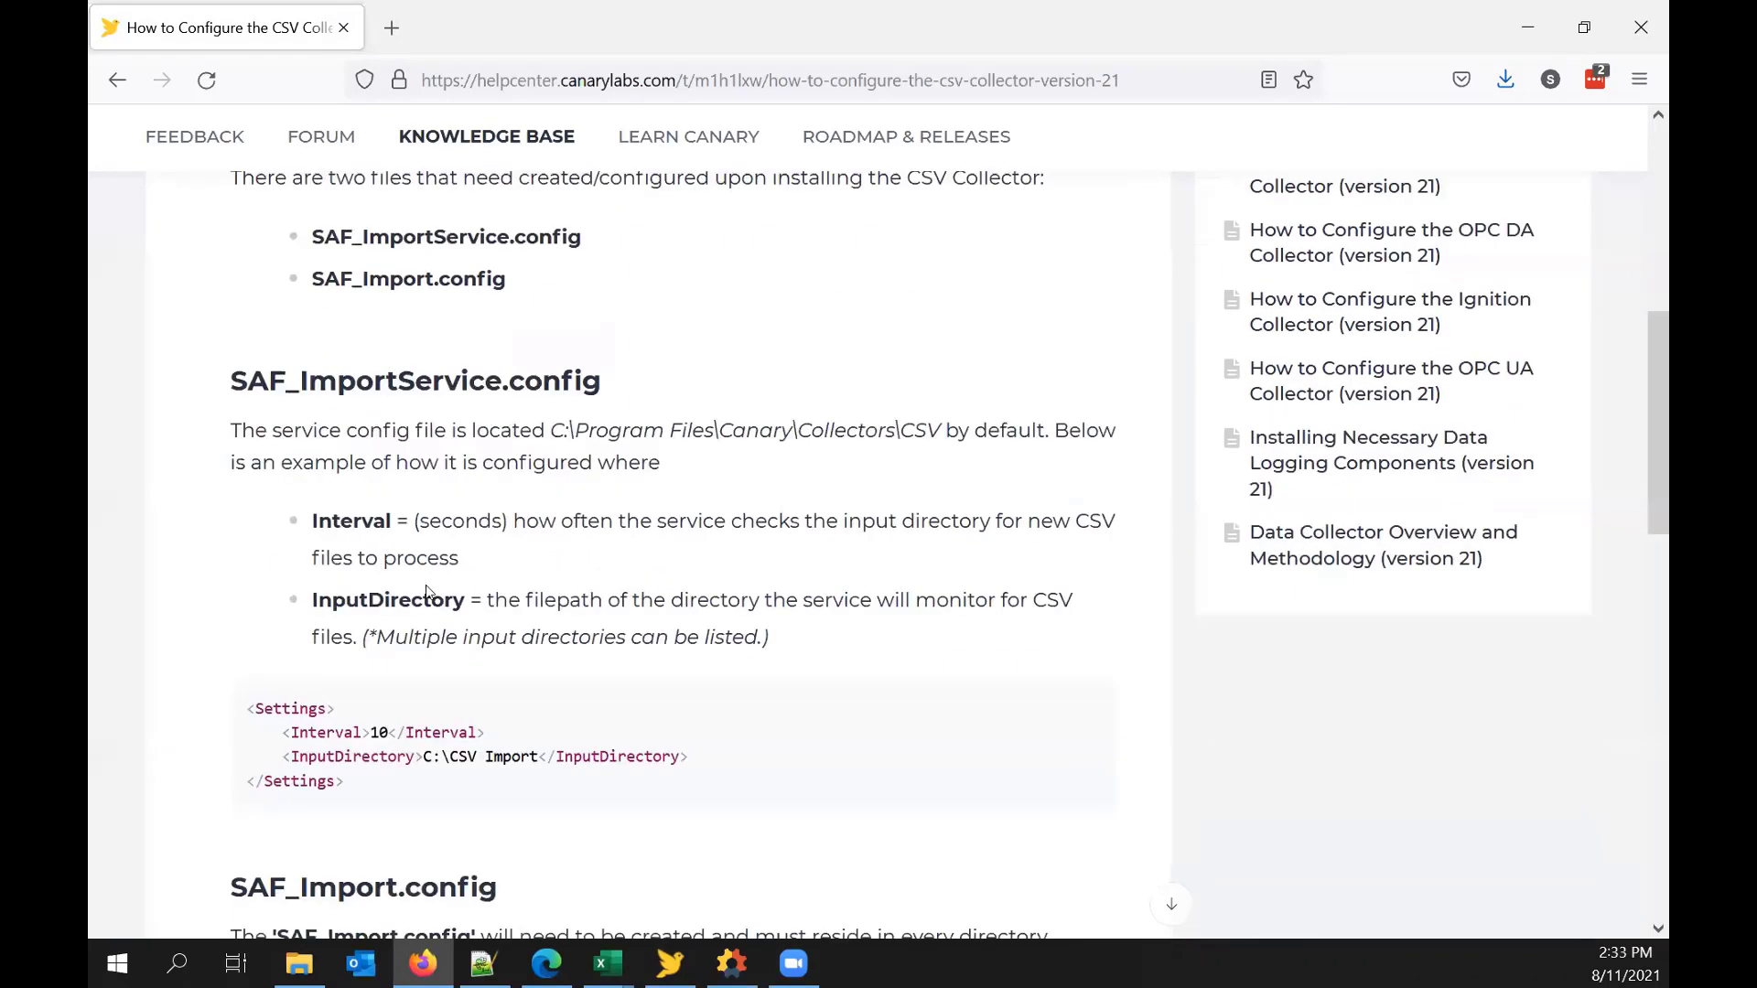
scroll(542, 681, down, 2)
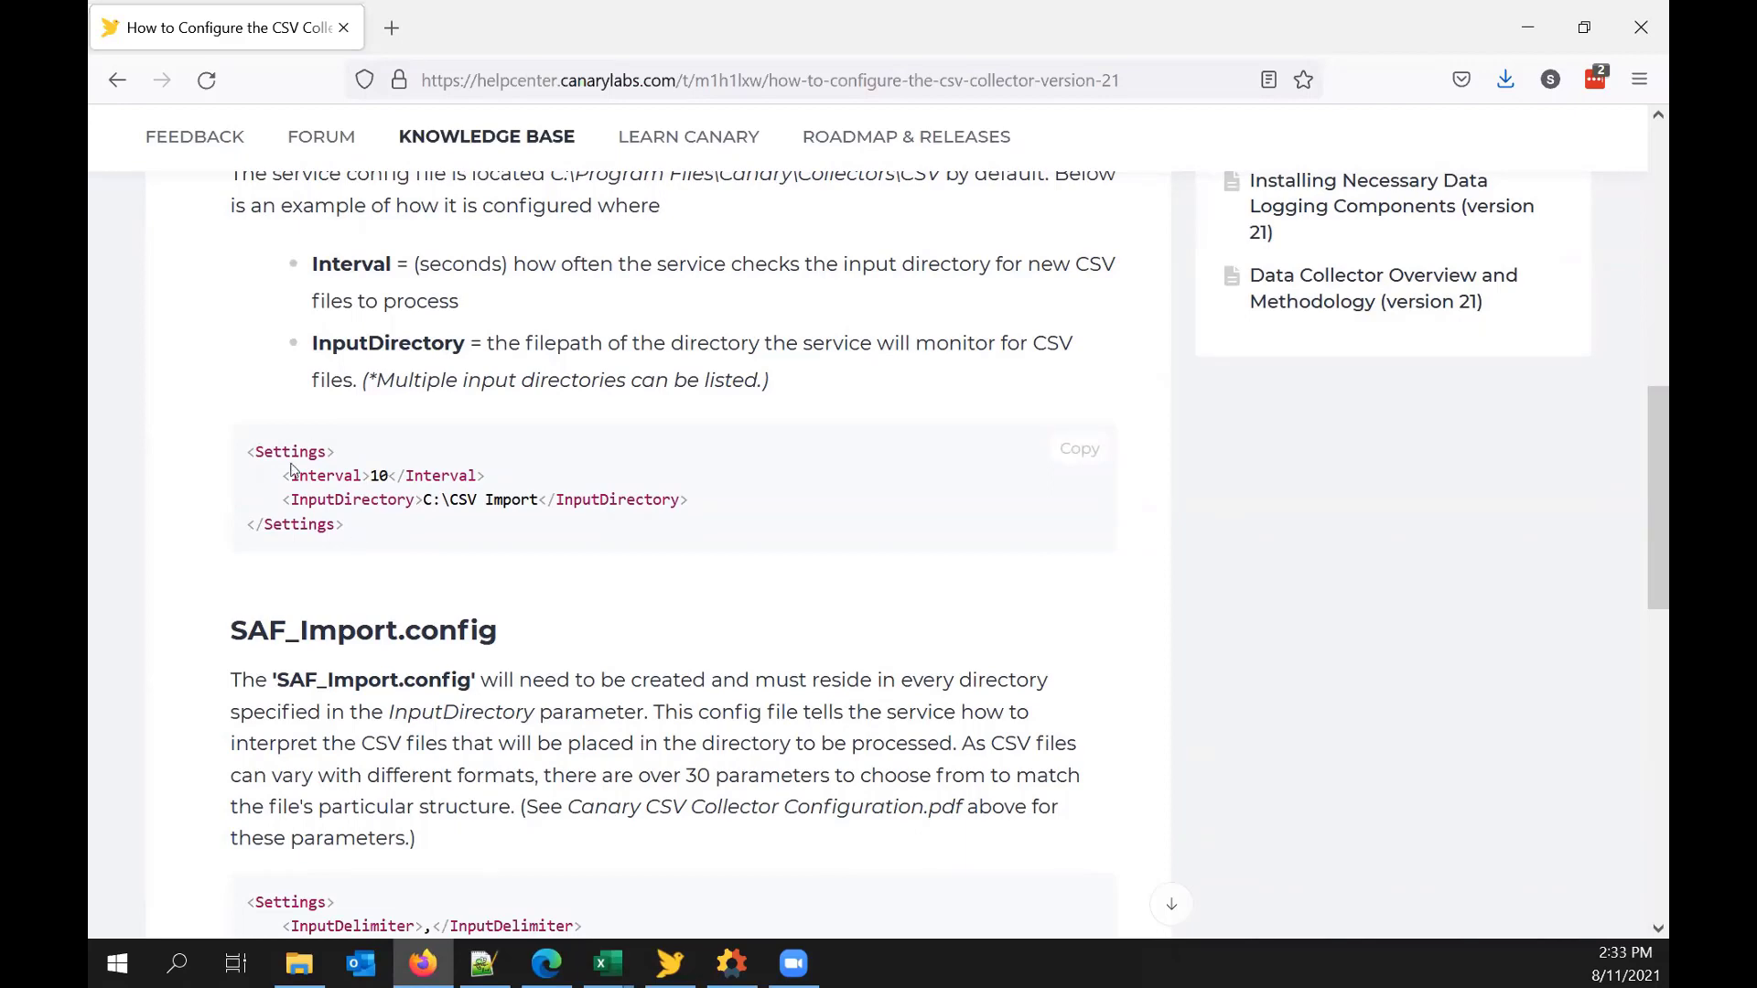
scroll(384, 476, down, 4)
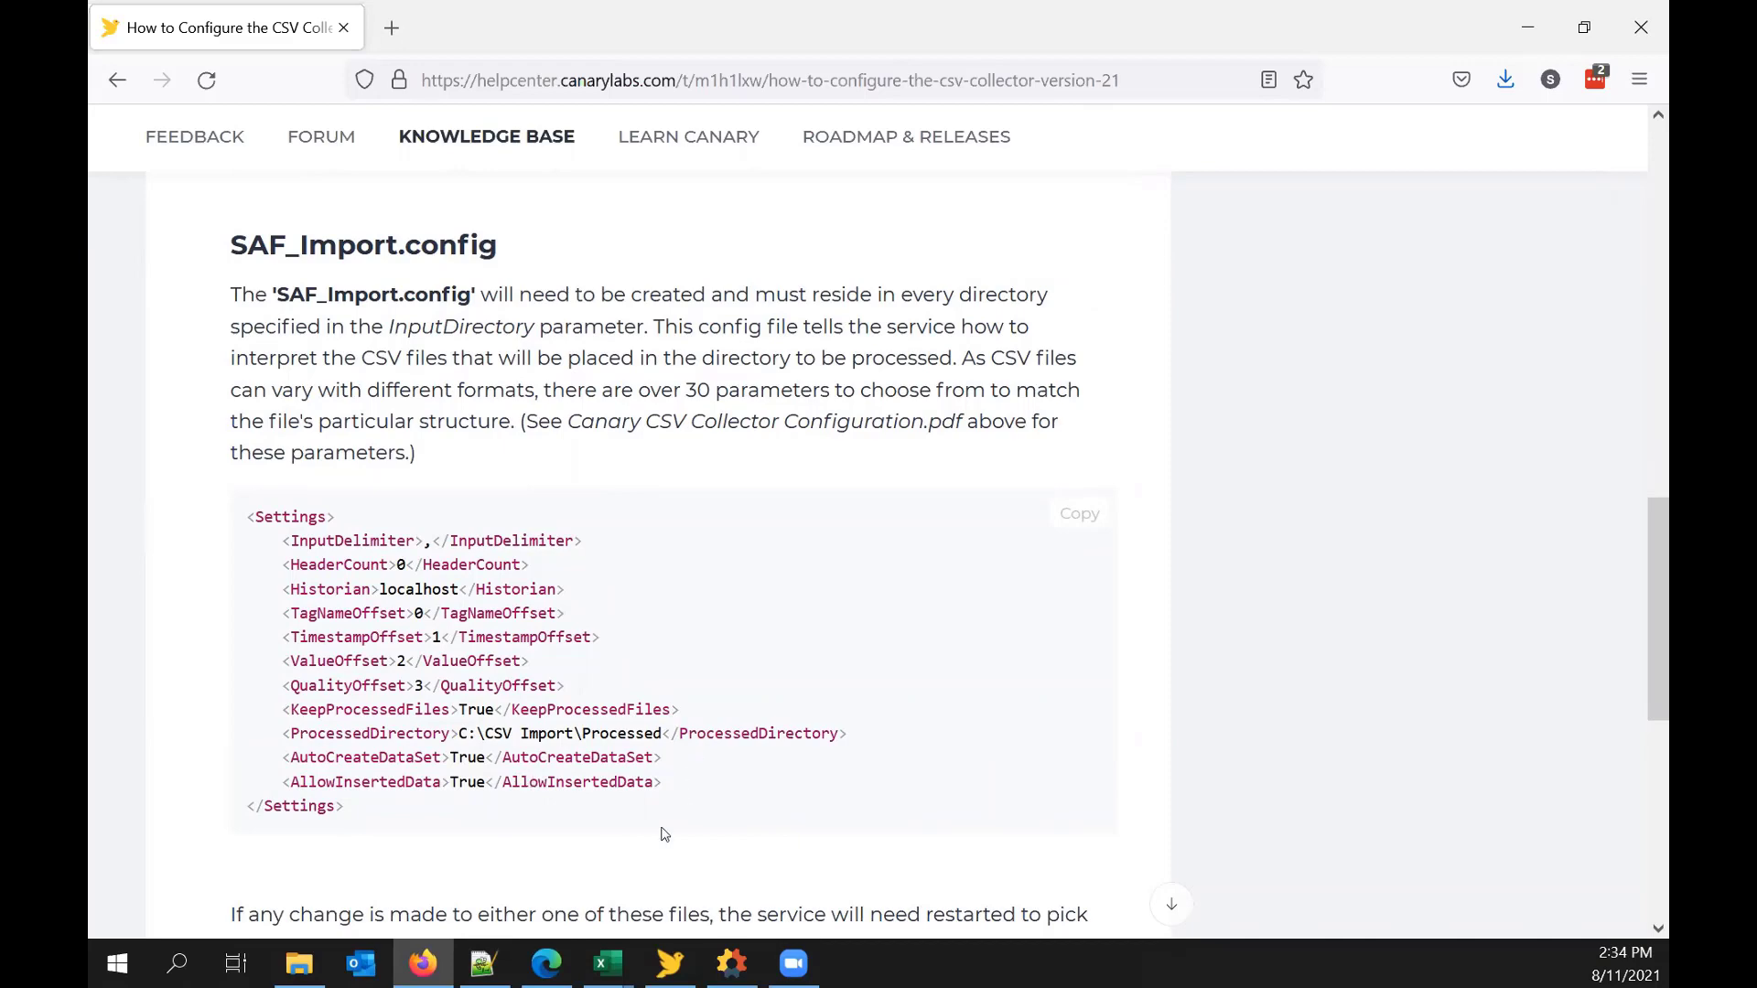
Step: Switch to the Canary System Installer, check the CSV component under Data Collectors, and close the installer
click(681, 959)
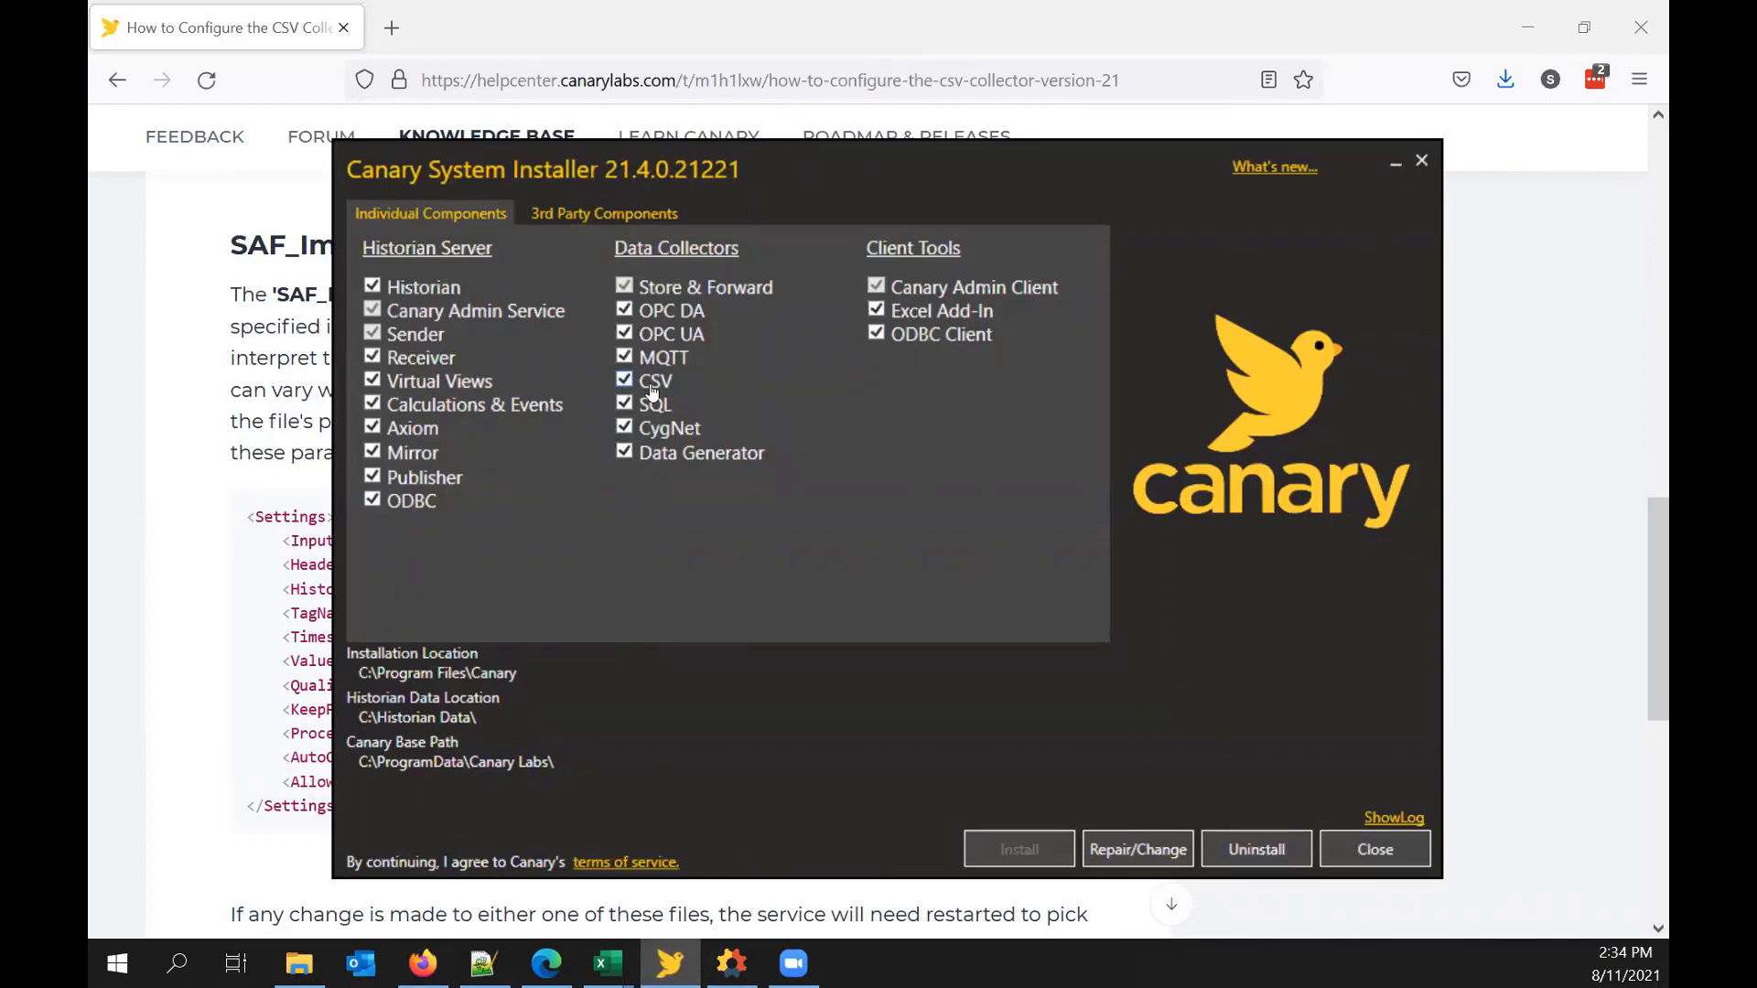
click(1422, 161)
Step: Switch to File Explorer and open SAF_ImportService.config from C:\Program Files\Canary\Collectors\CSV in Notepad++
click(299, 963)
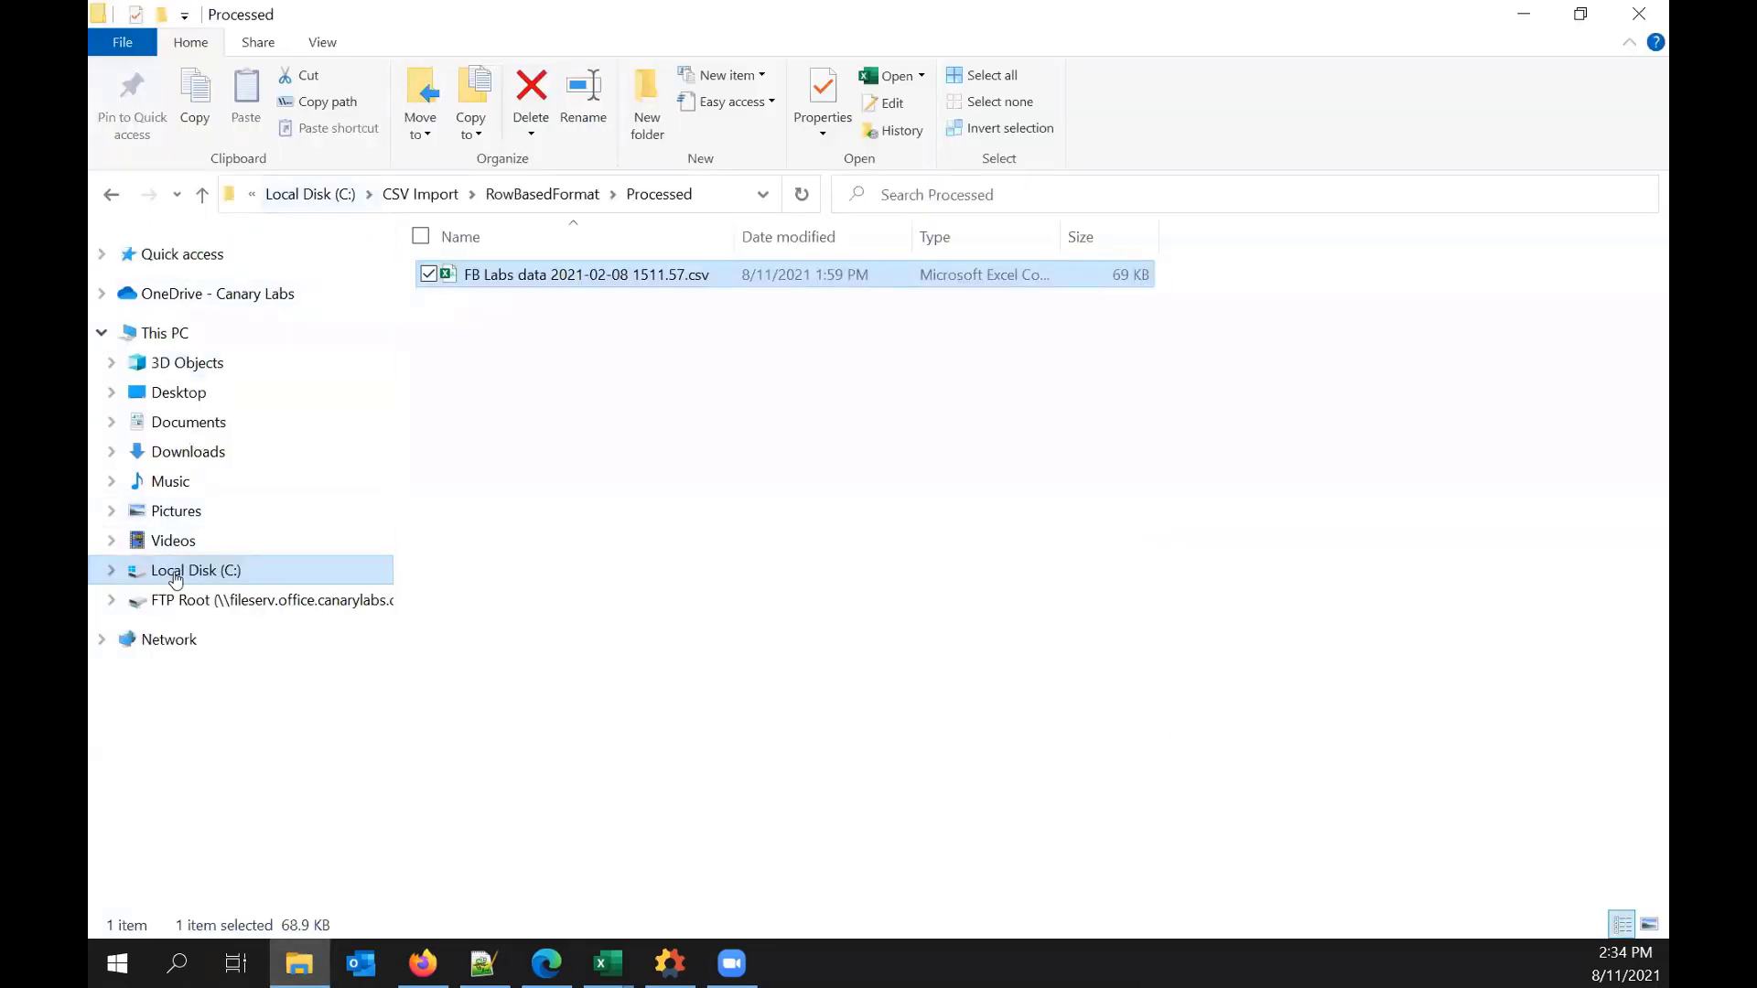
click(138, 574)
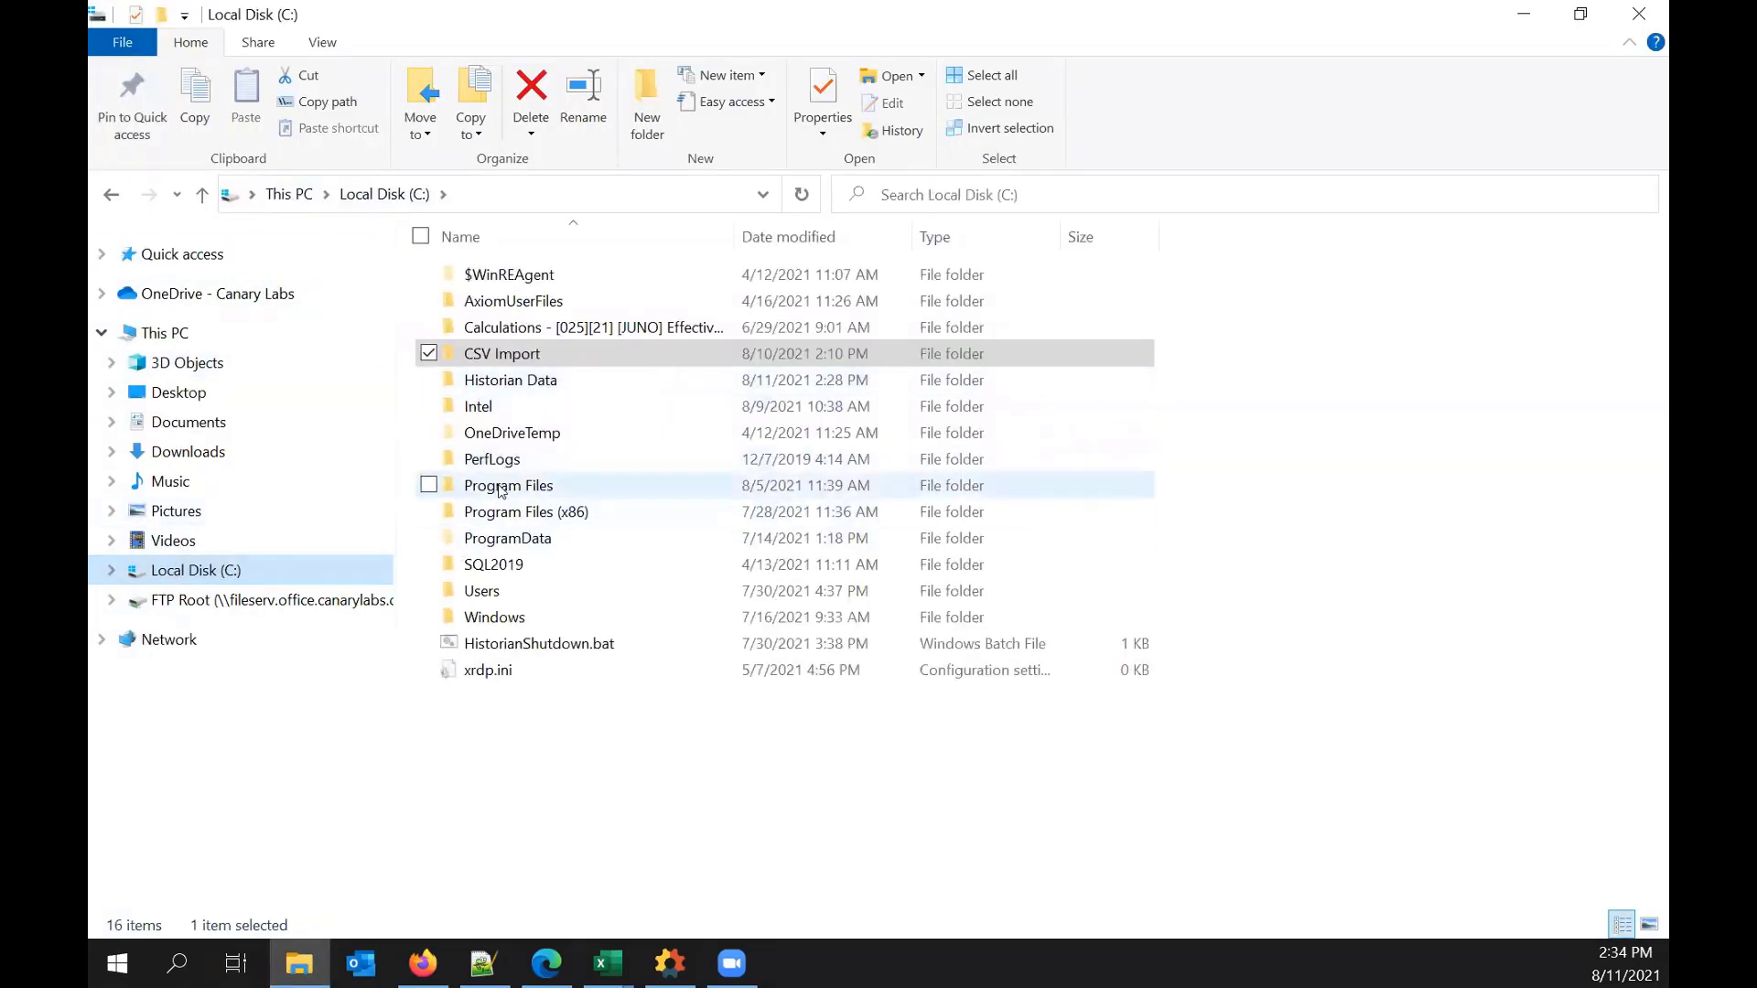
double_click(503, 486)
double_click(521, 295)
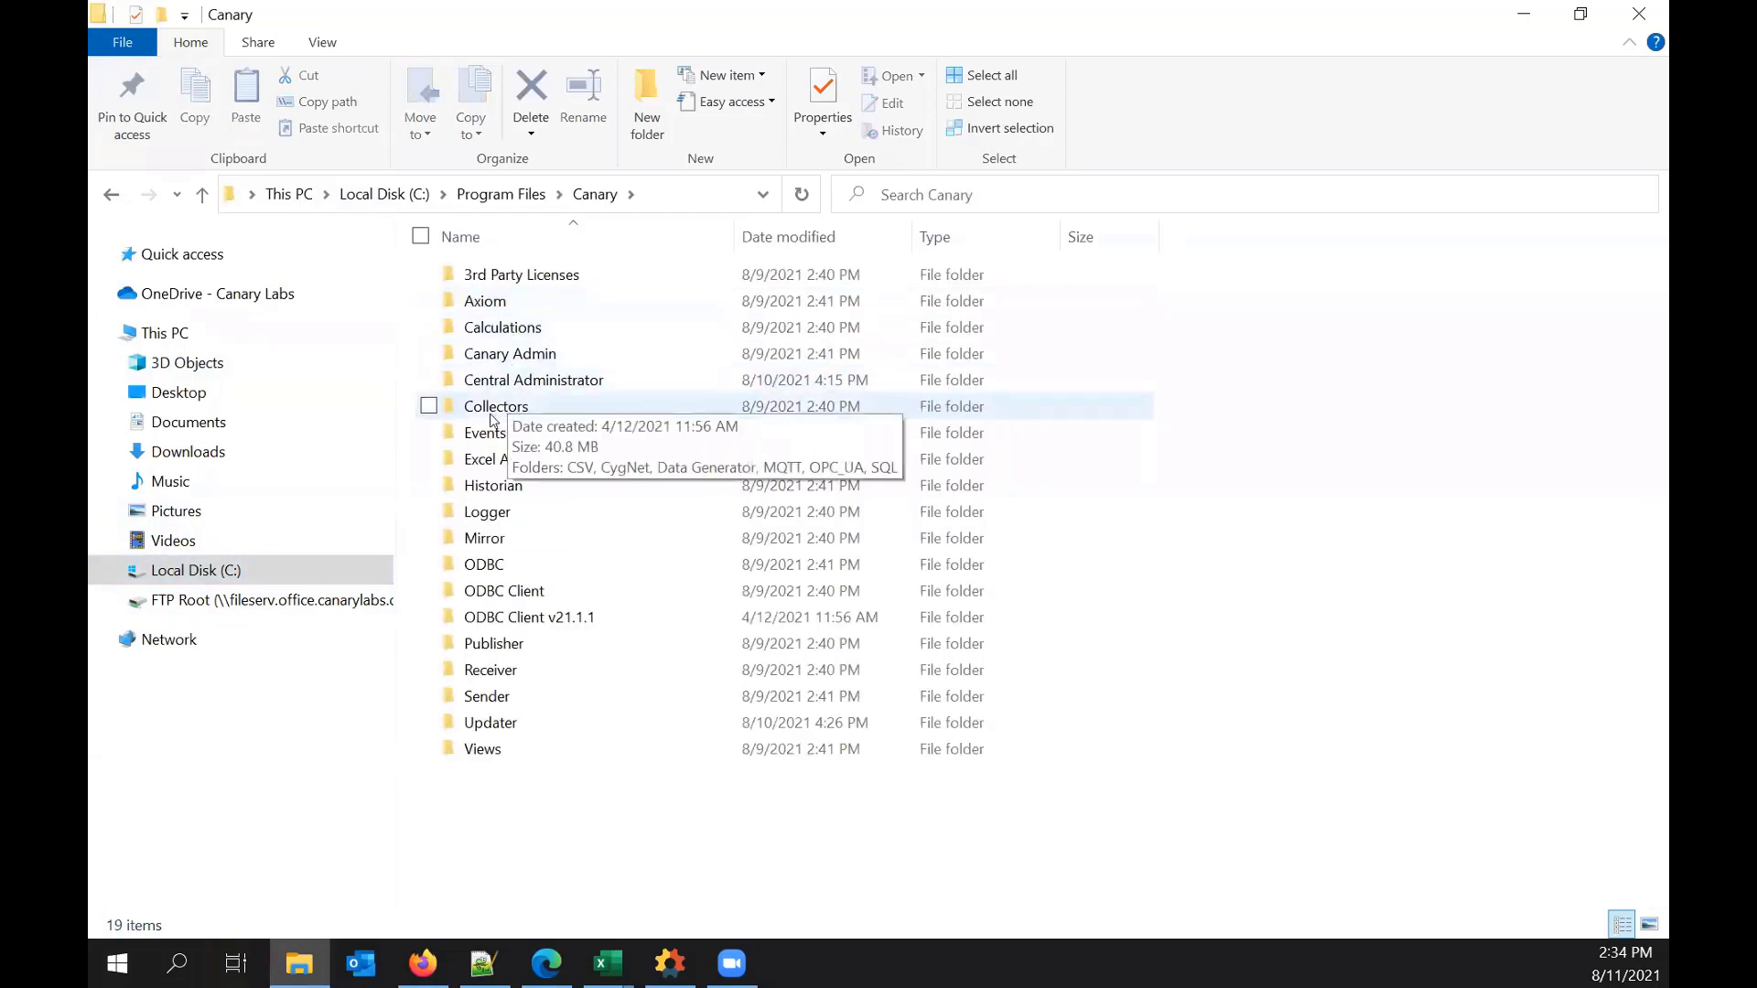
double_click(485, 409)
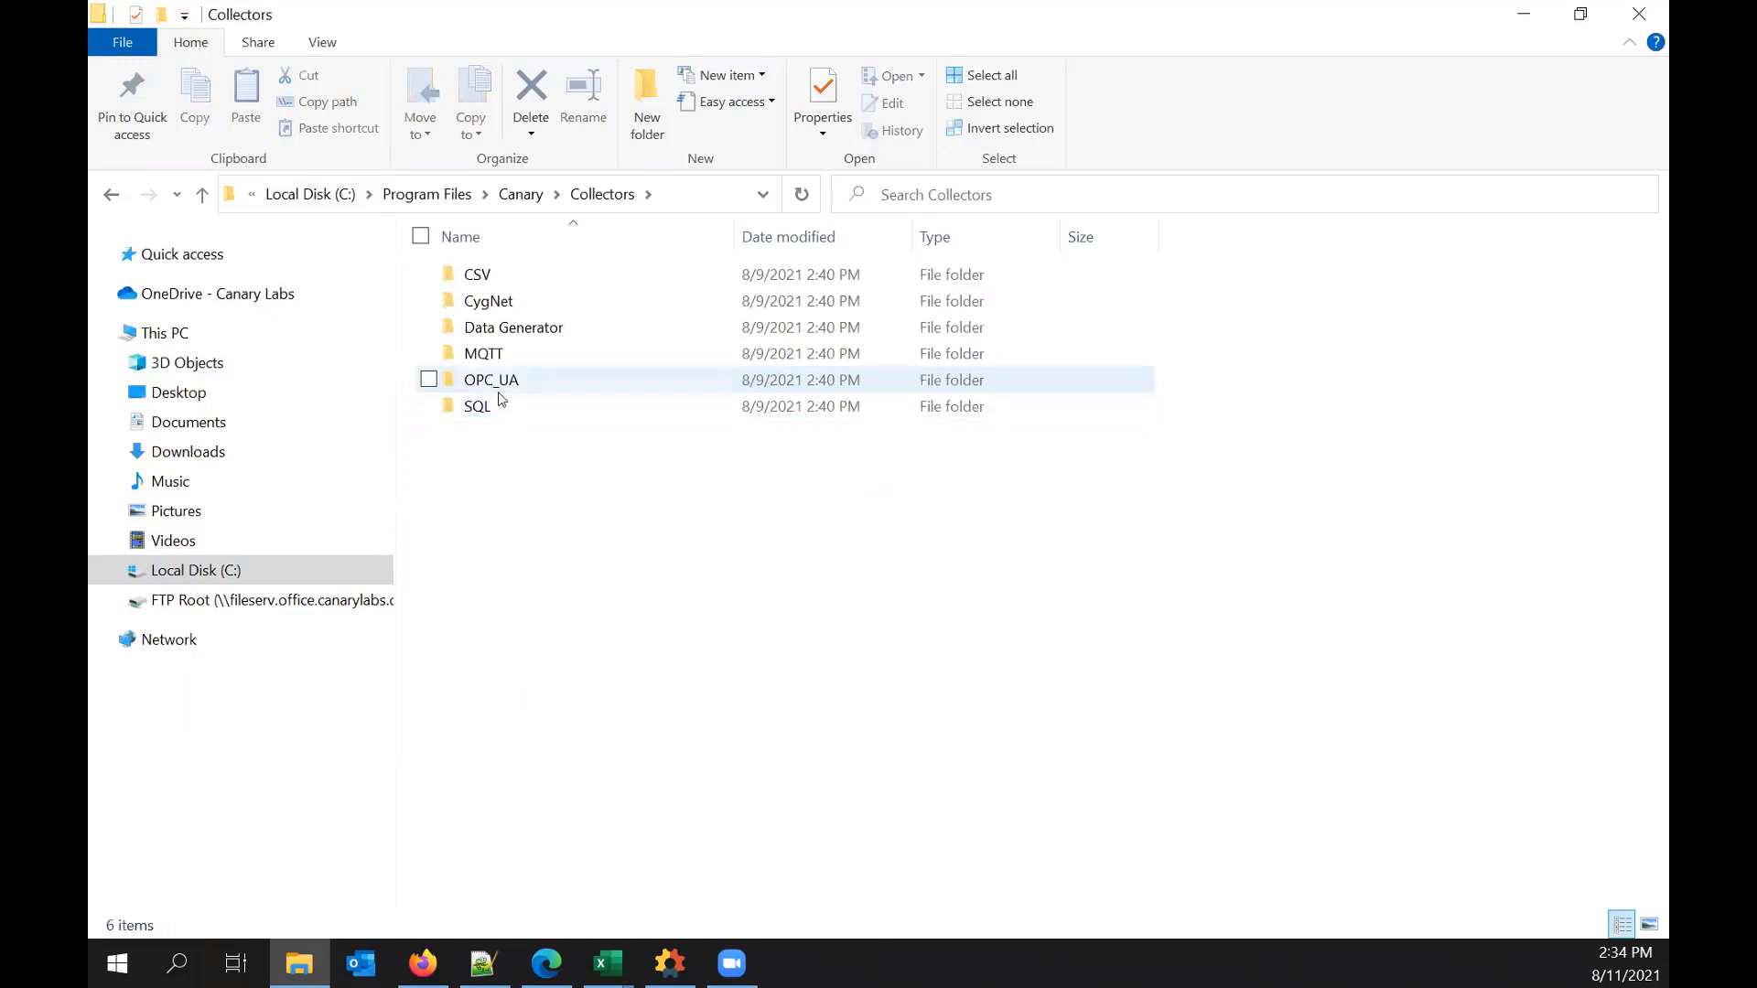
double_click(492, 275)
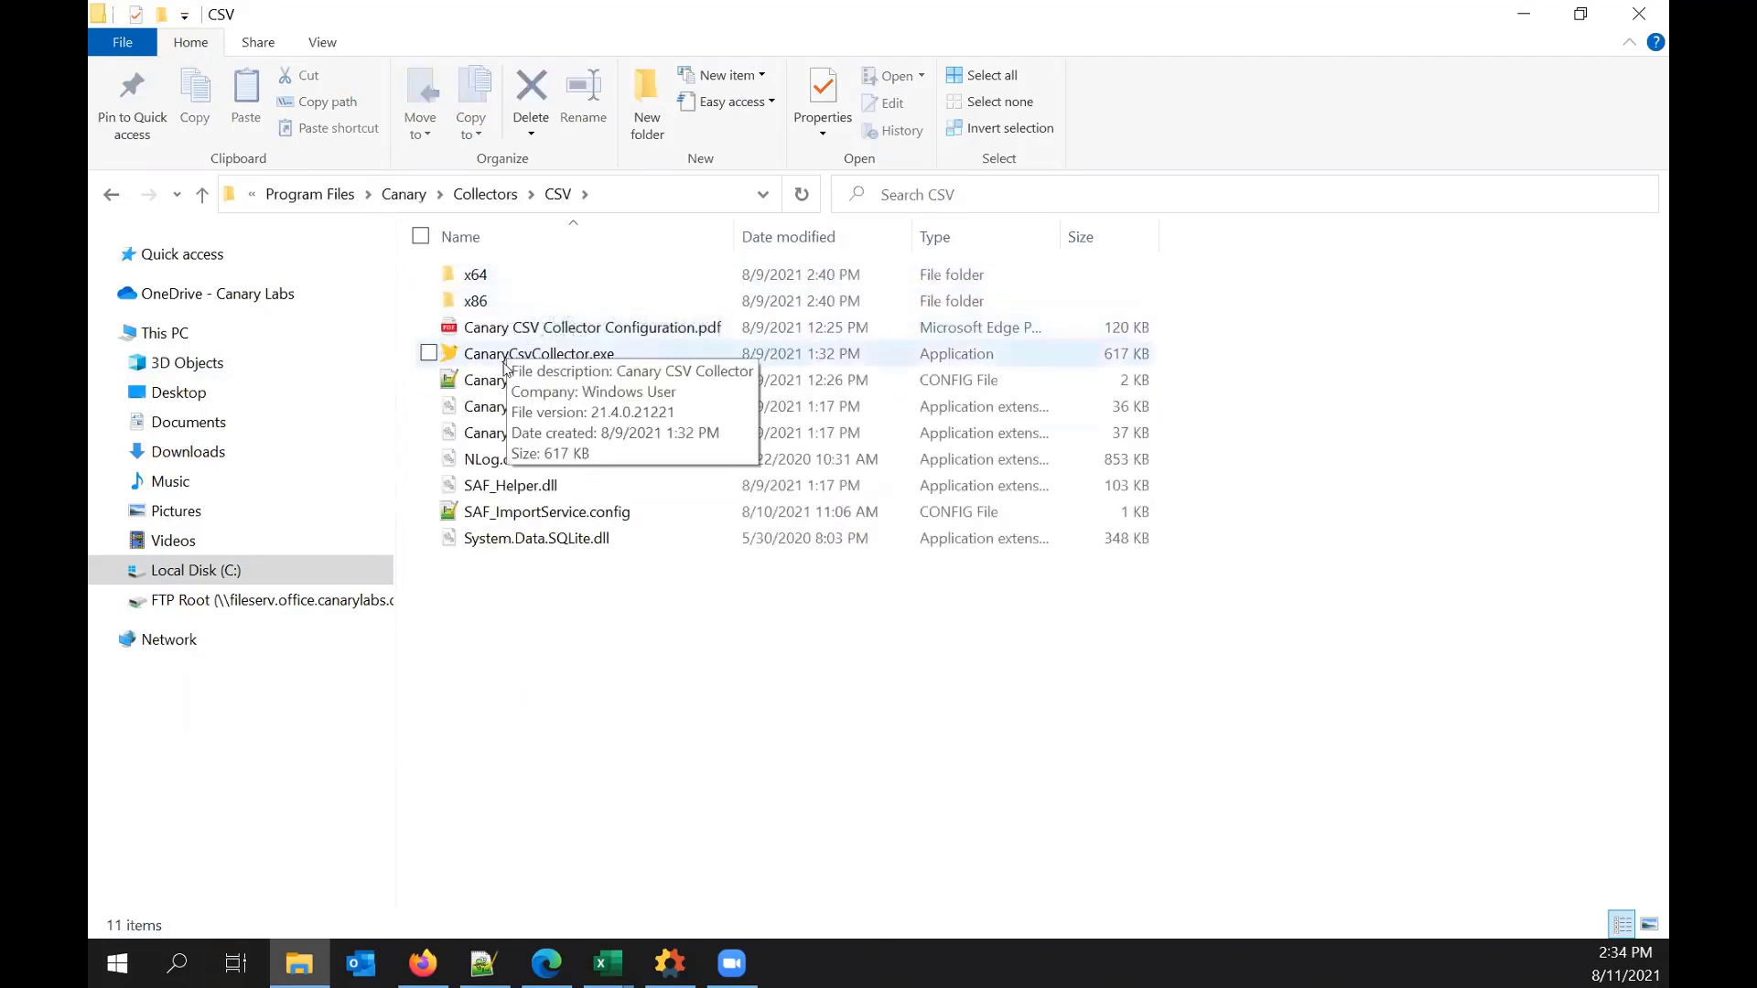
double_click(528, 518)
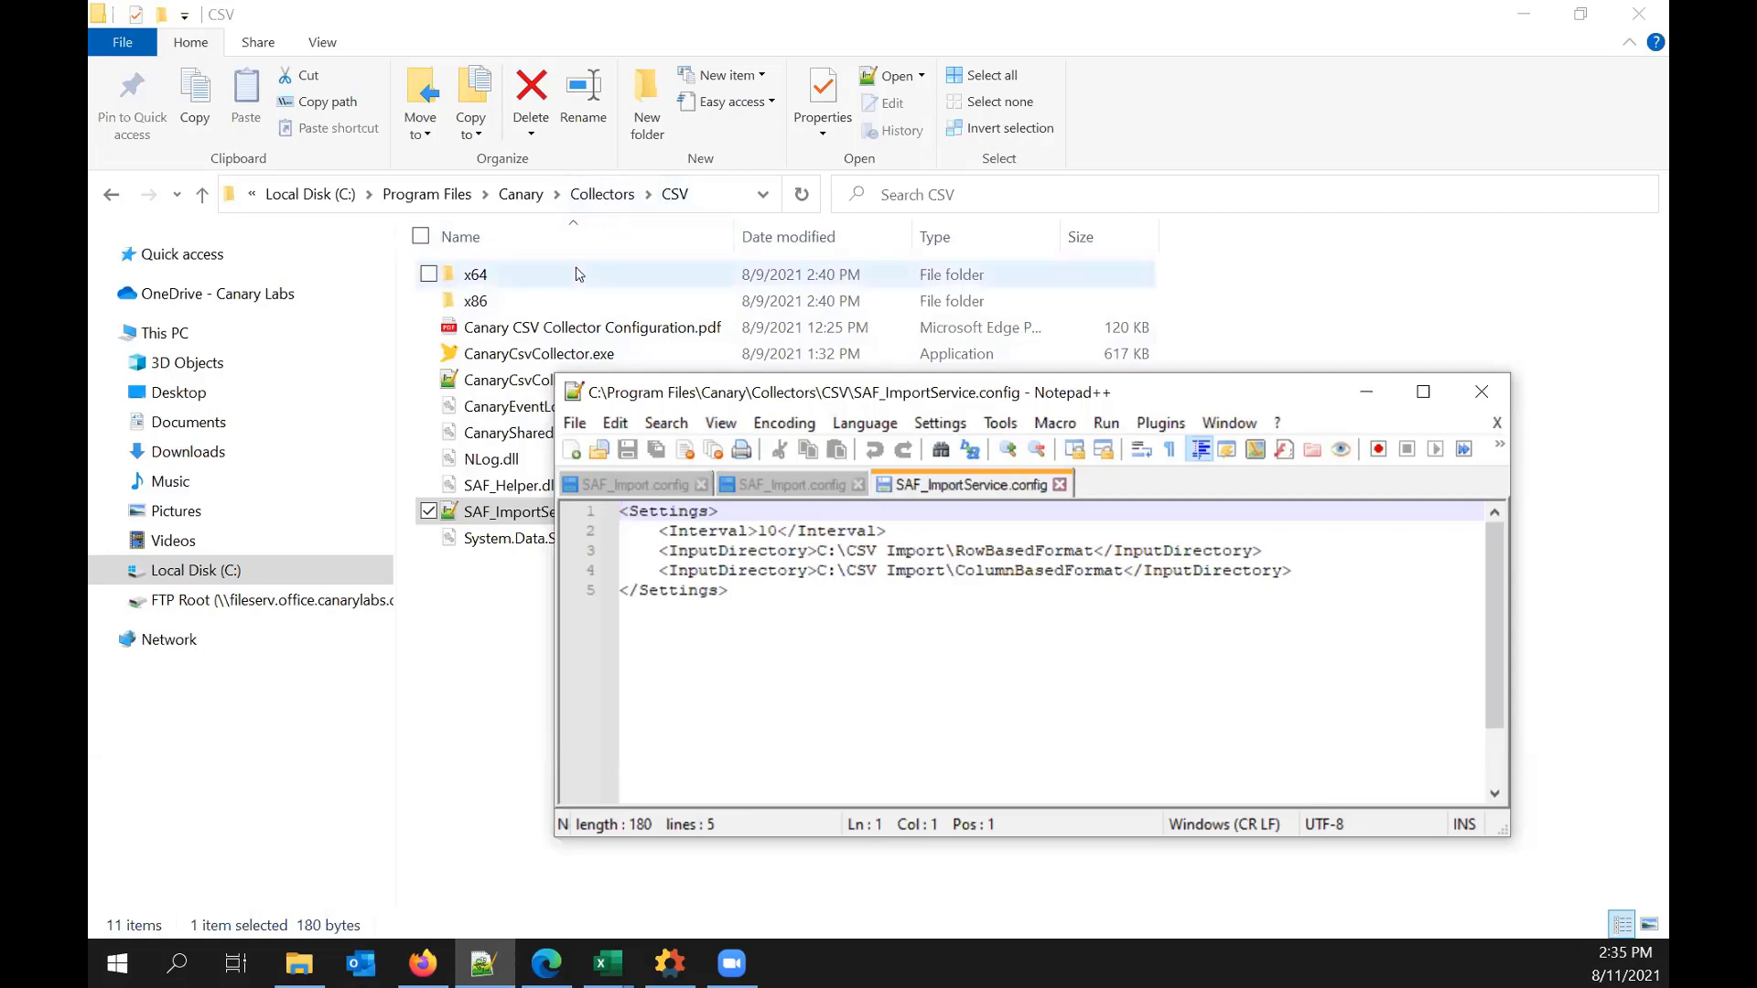
Step: Return to File Explorer and open the ColumnBasedFormat folder inside C:\CSV Import
click(489, 638)
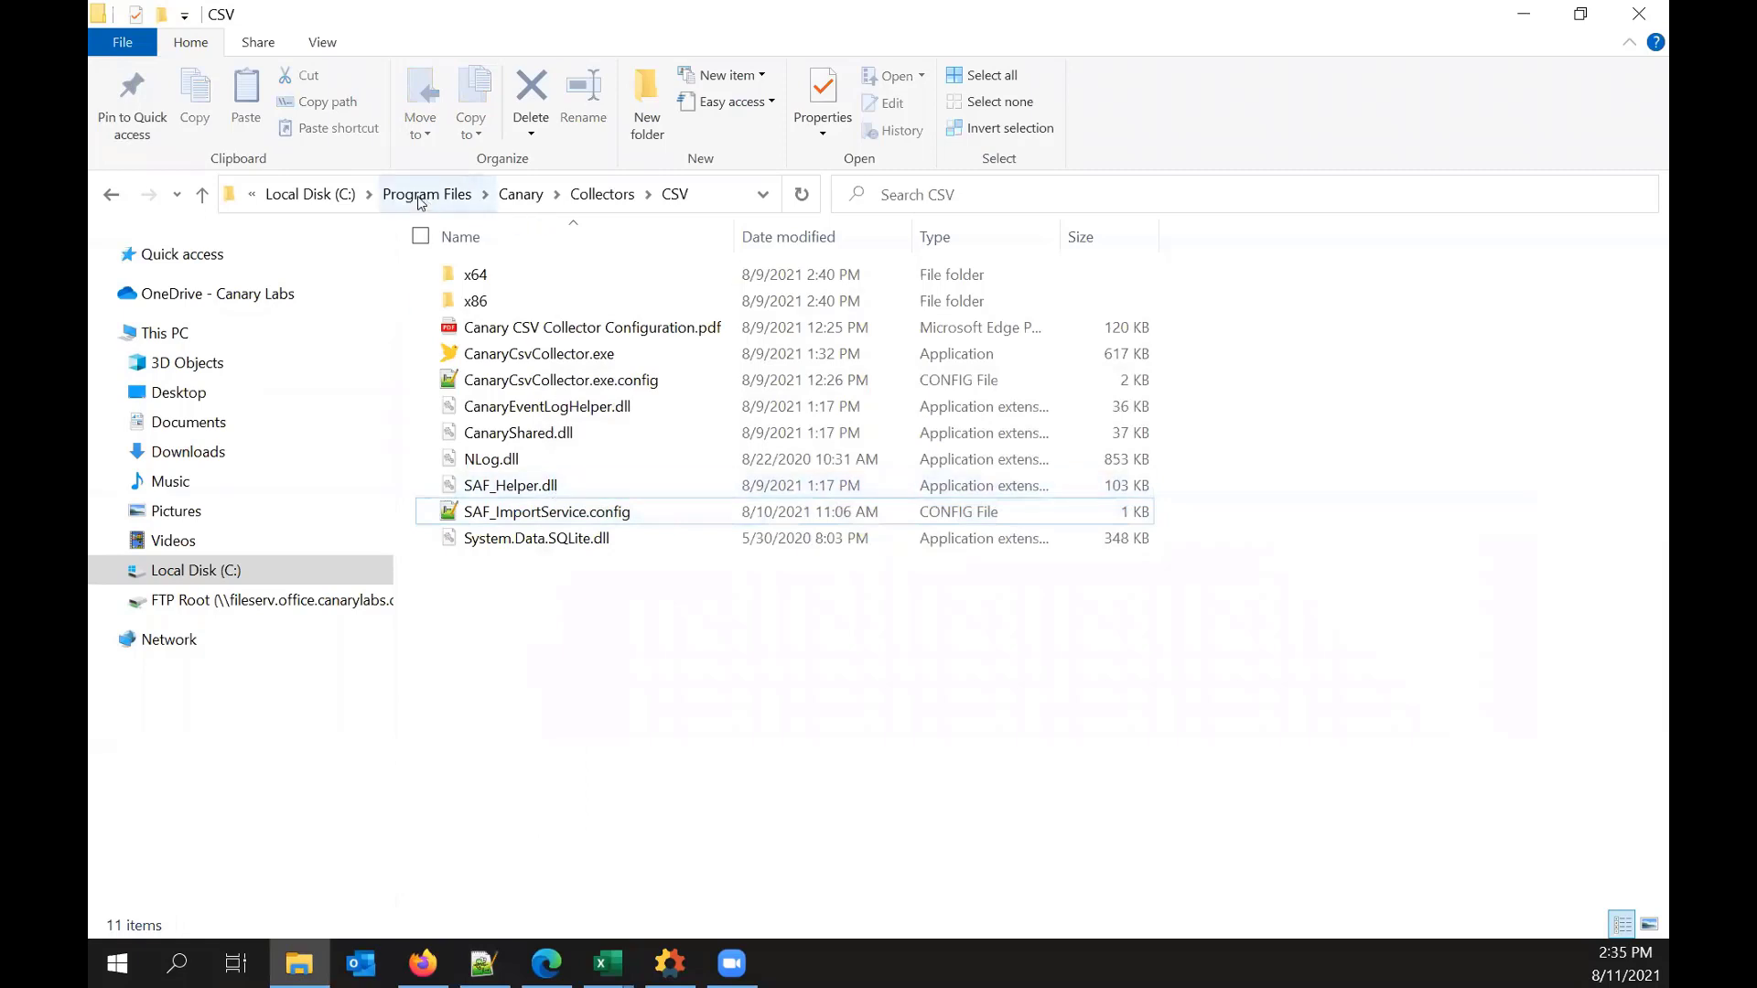
click(353, 205)
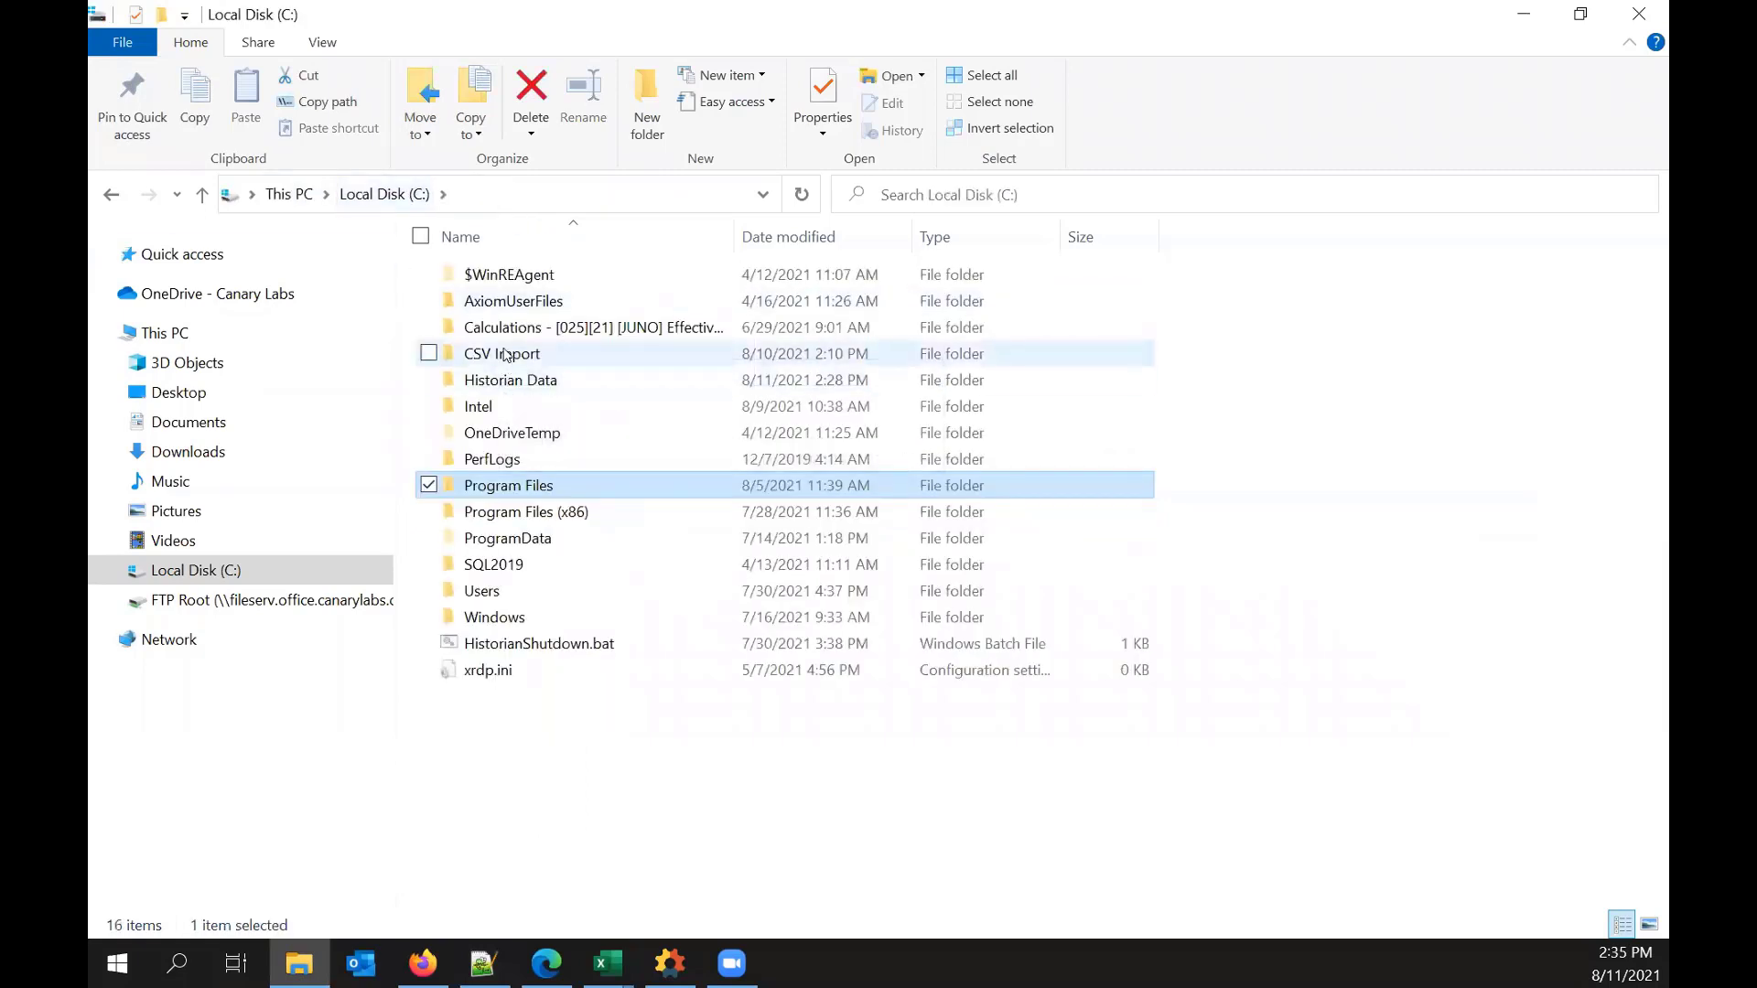
double_click(503, 349)
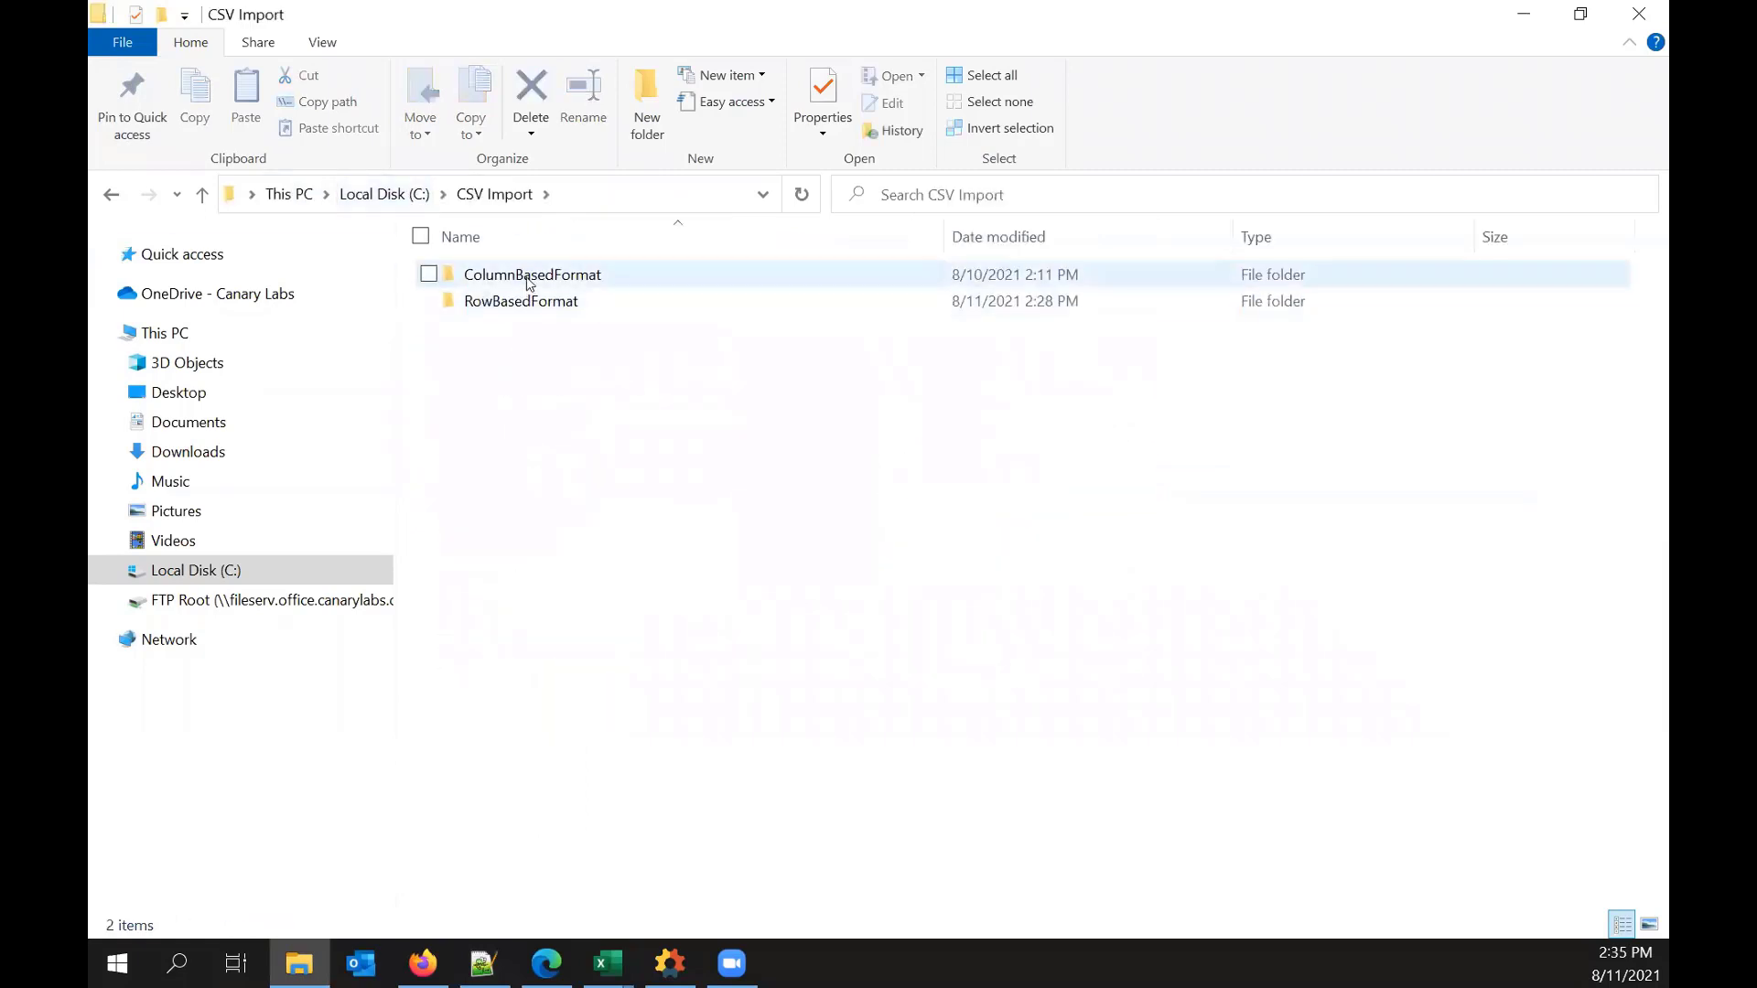
double_click(533, 283)
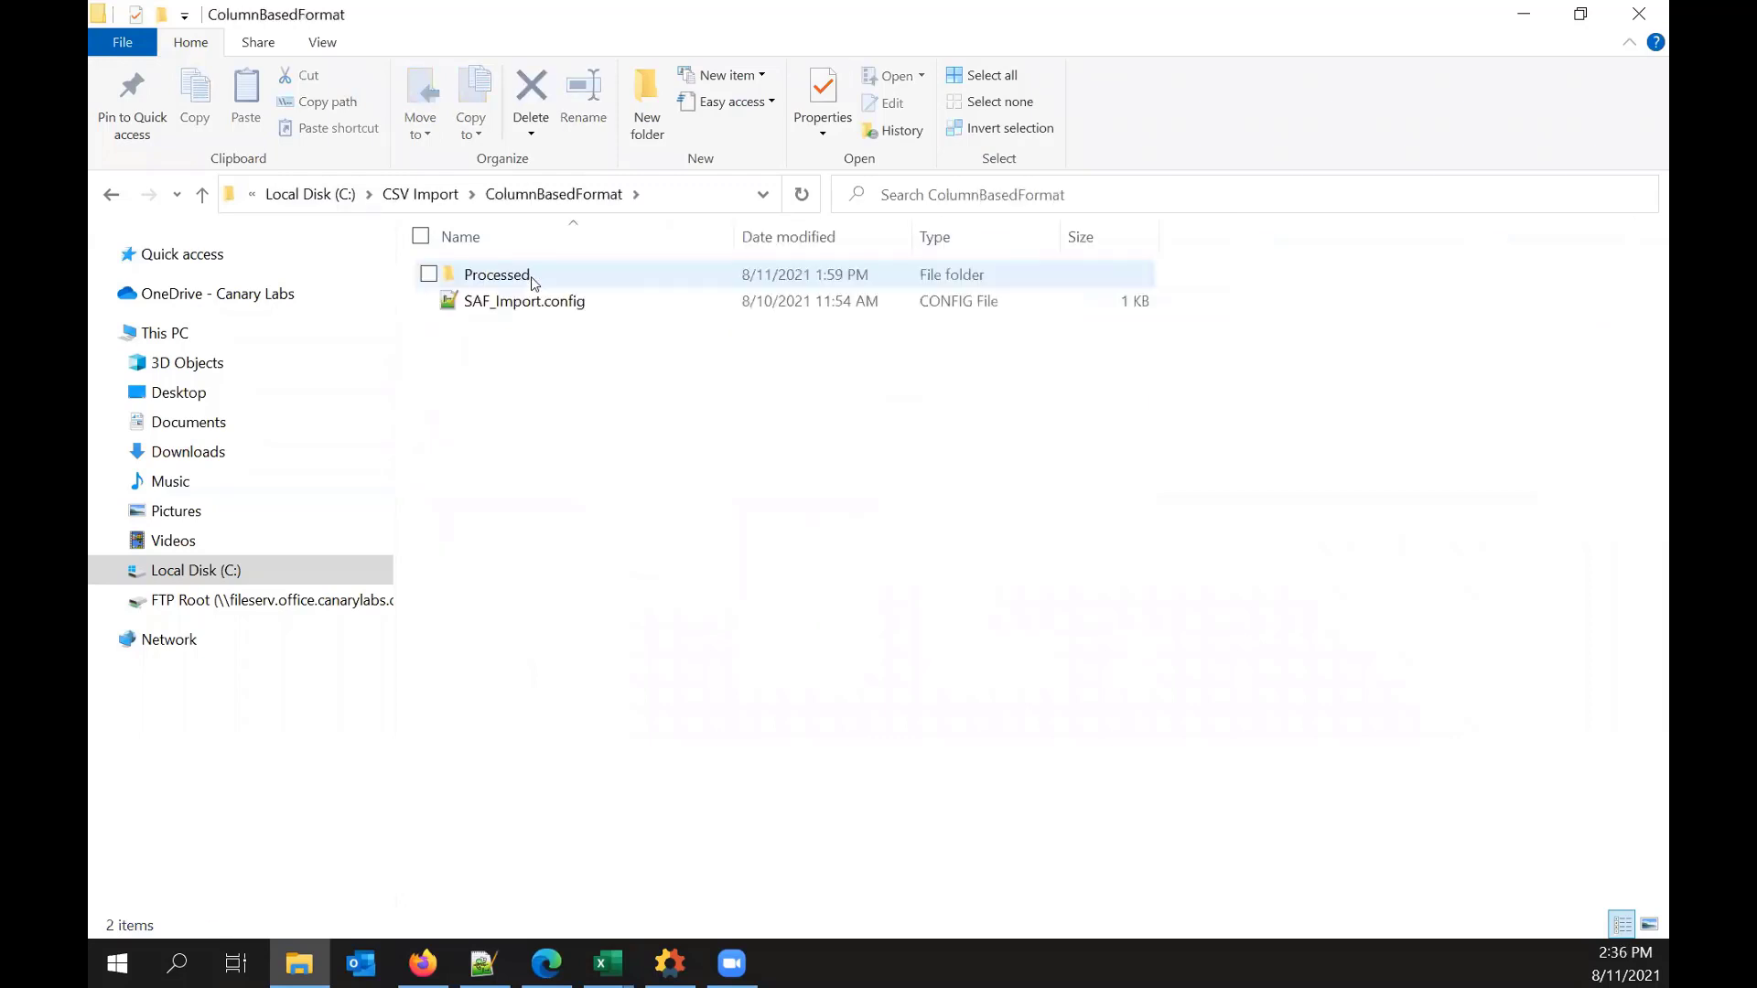
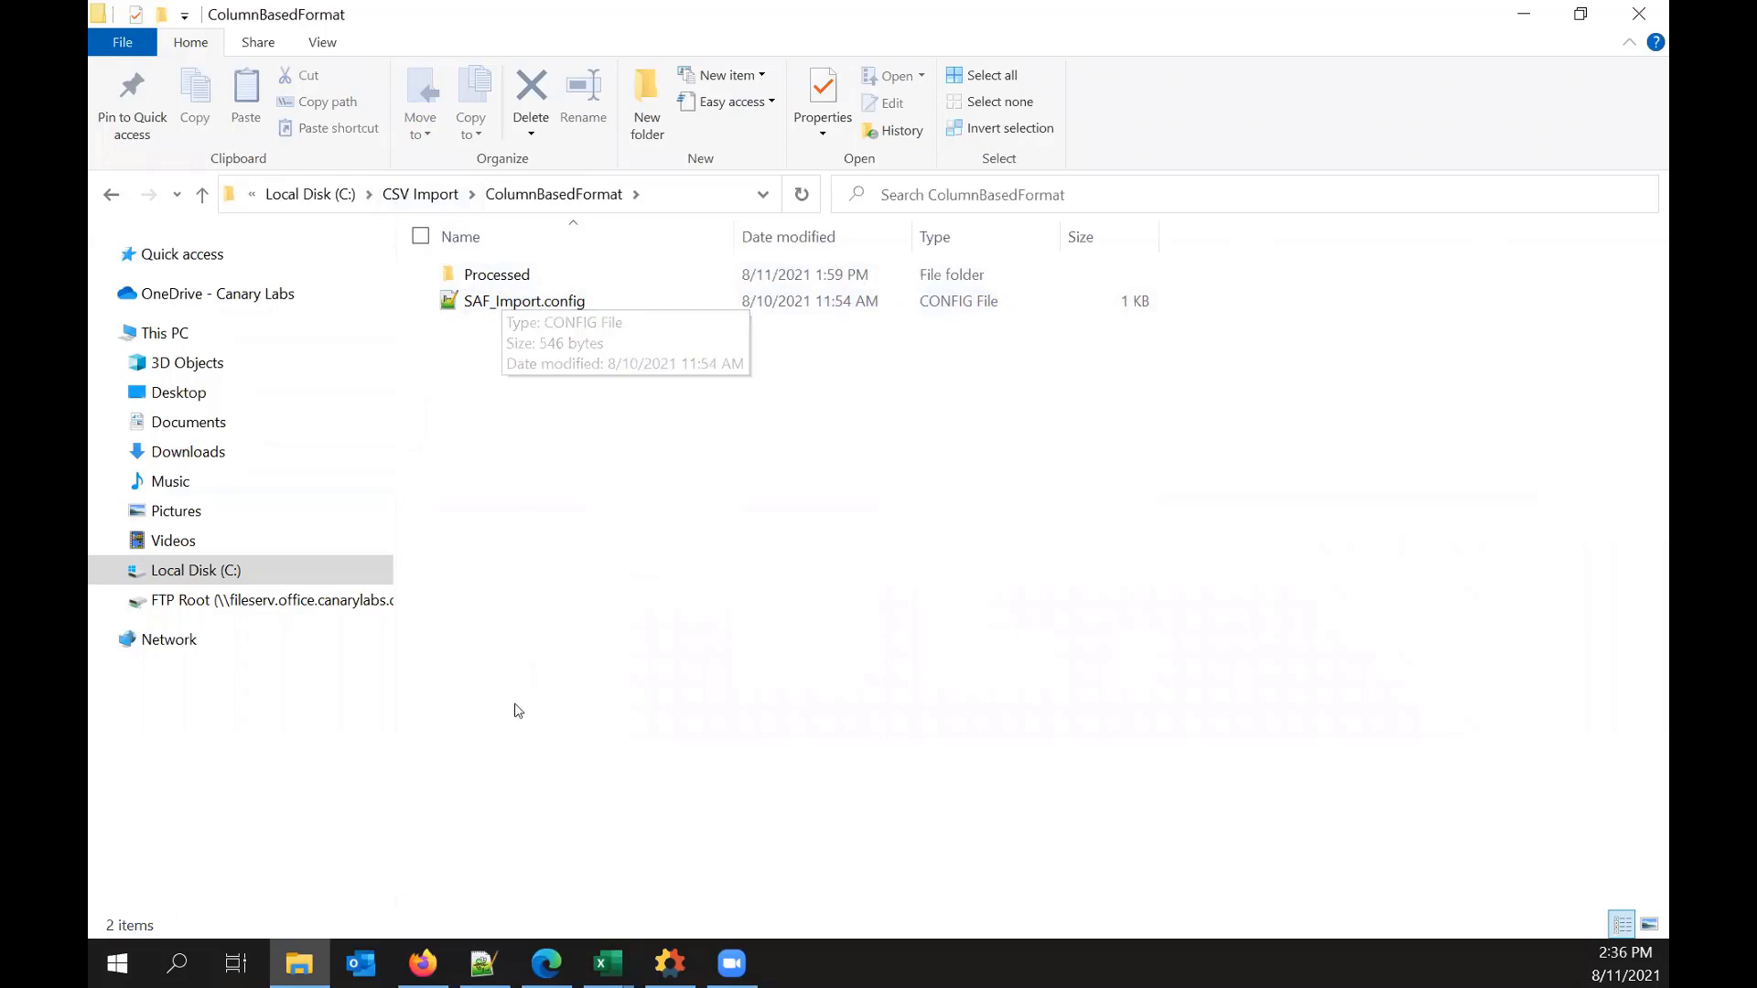
Step: Switch to Notepad++, show the ColumnBasedFormat SAF_Import.config, and move the window clear of the folder's file names
click(482, 963)
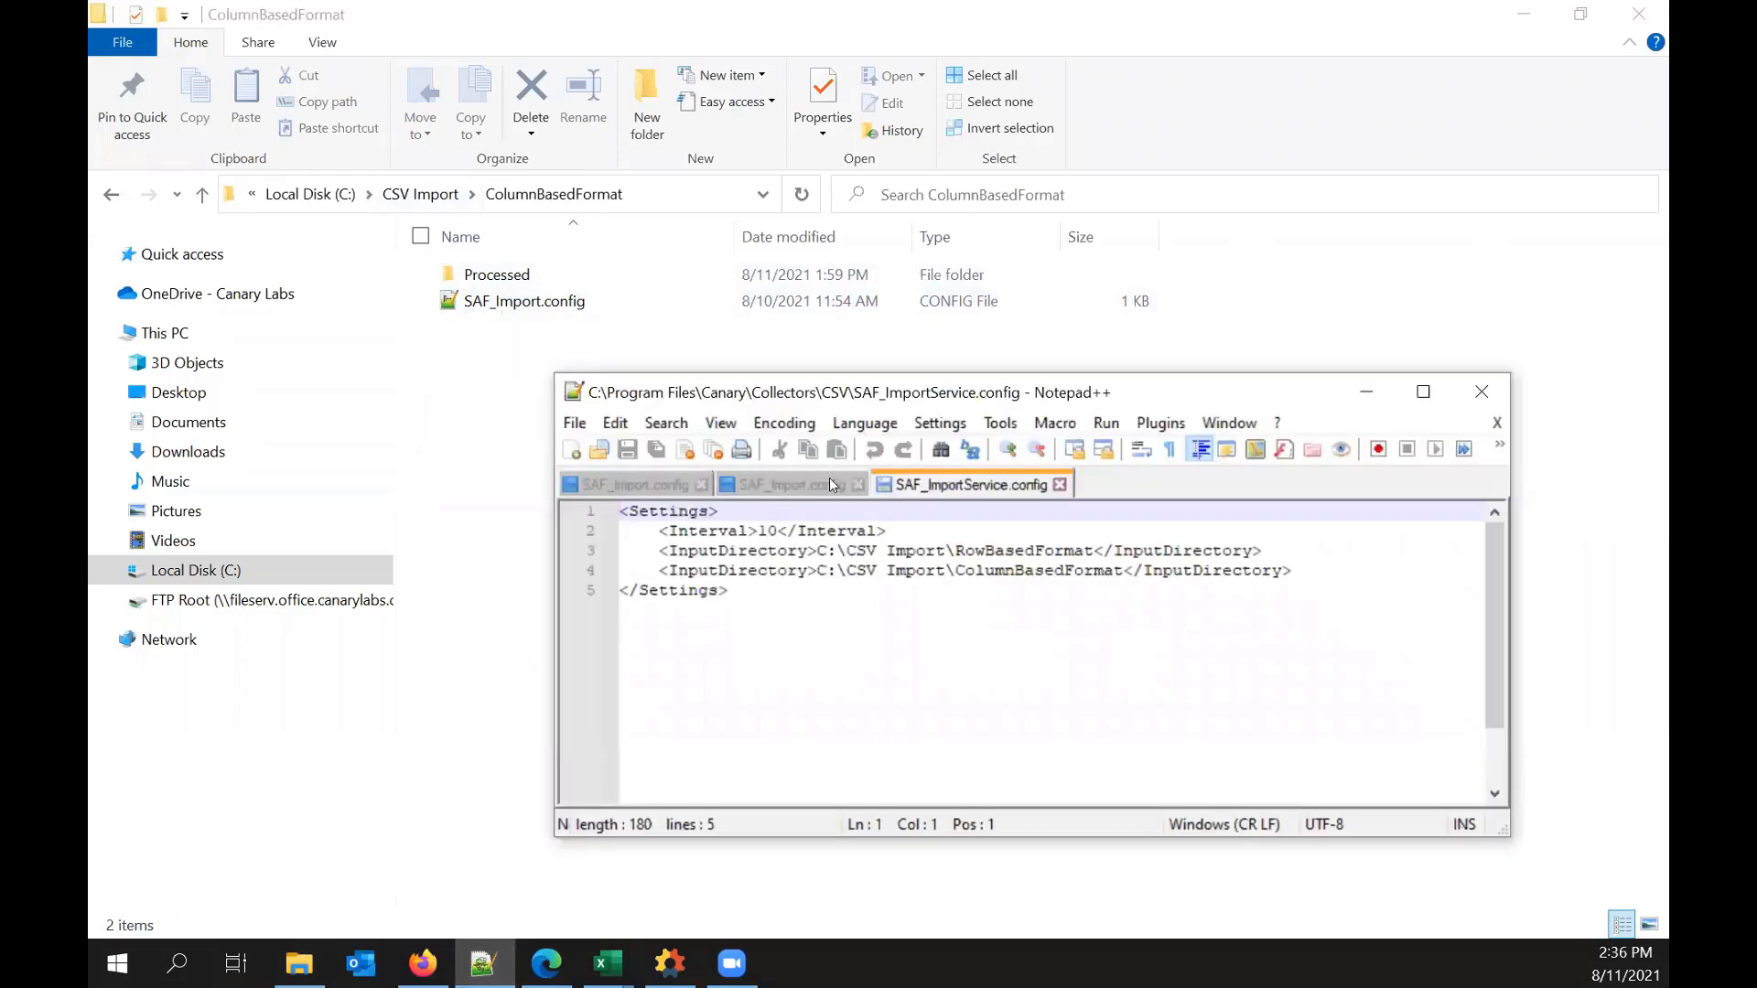
drag(933, 385, 917, 261)
click(582, 364)
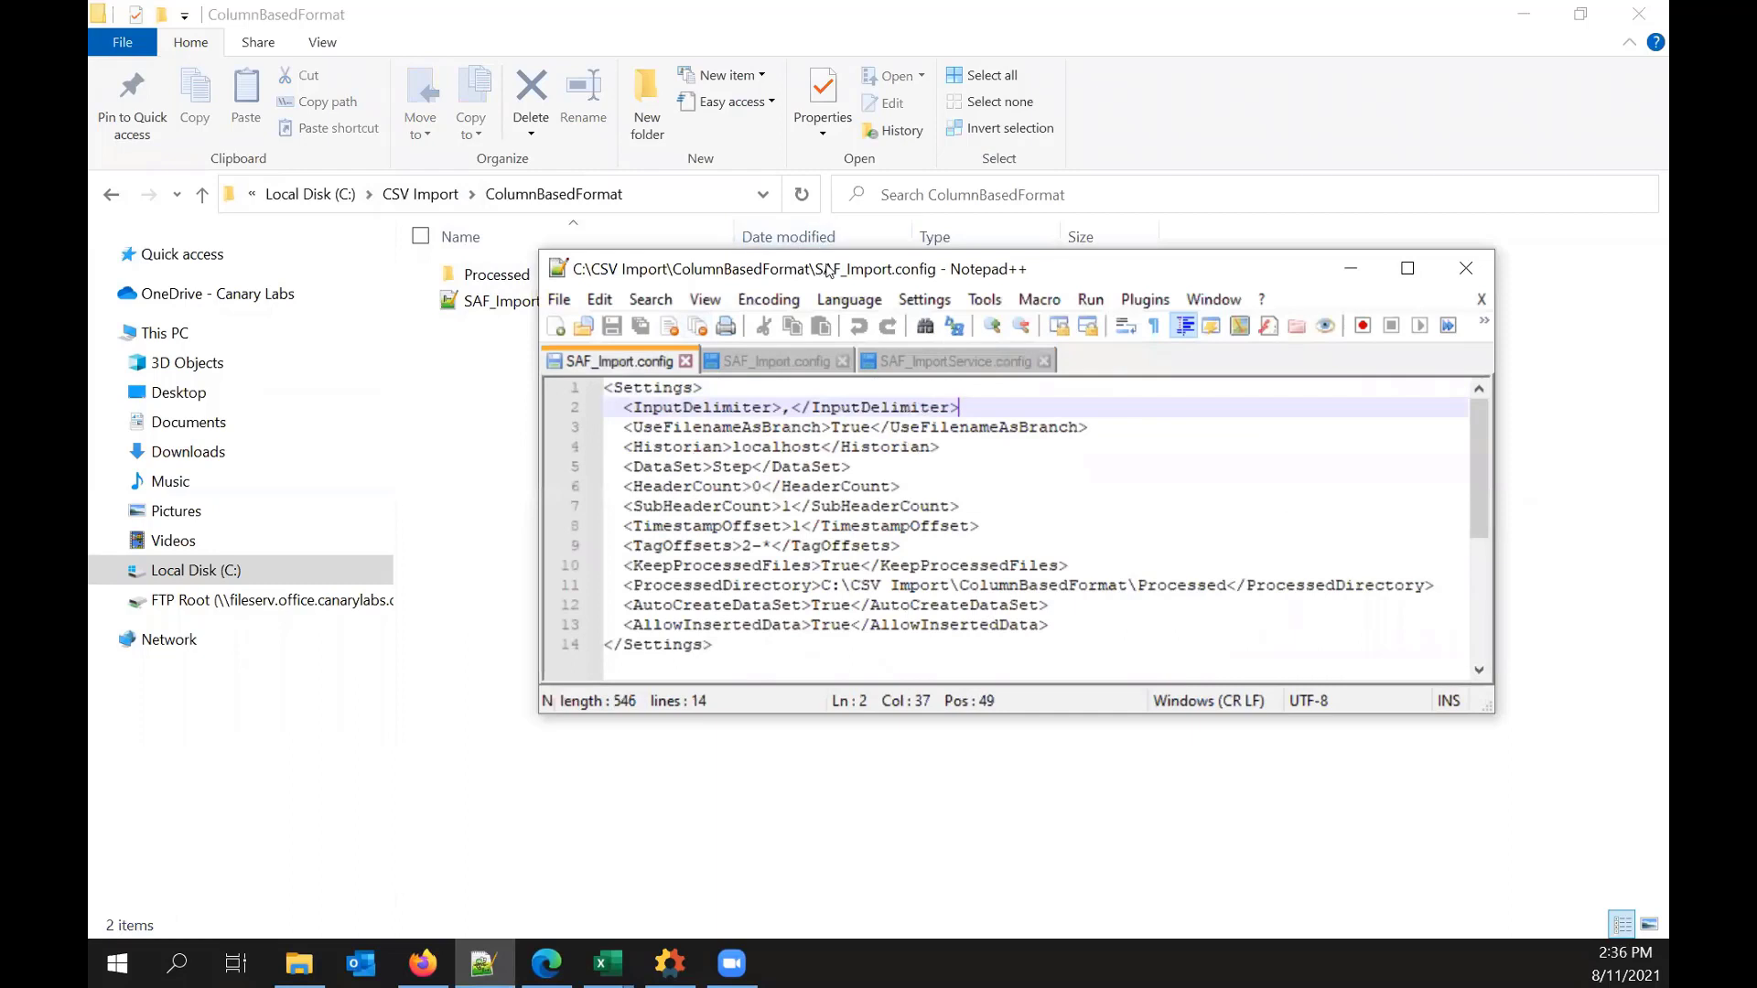
drag(827, 270, 895, 226)
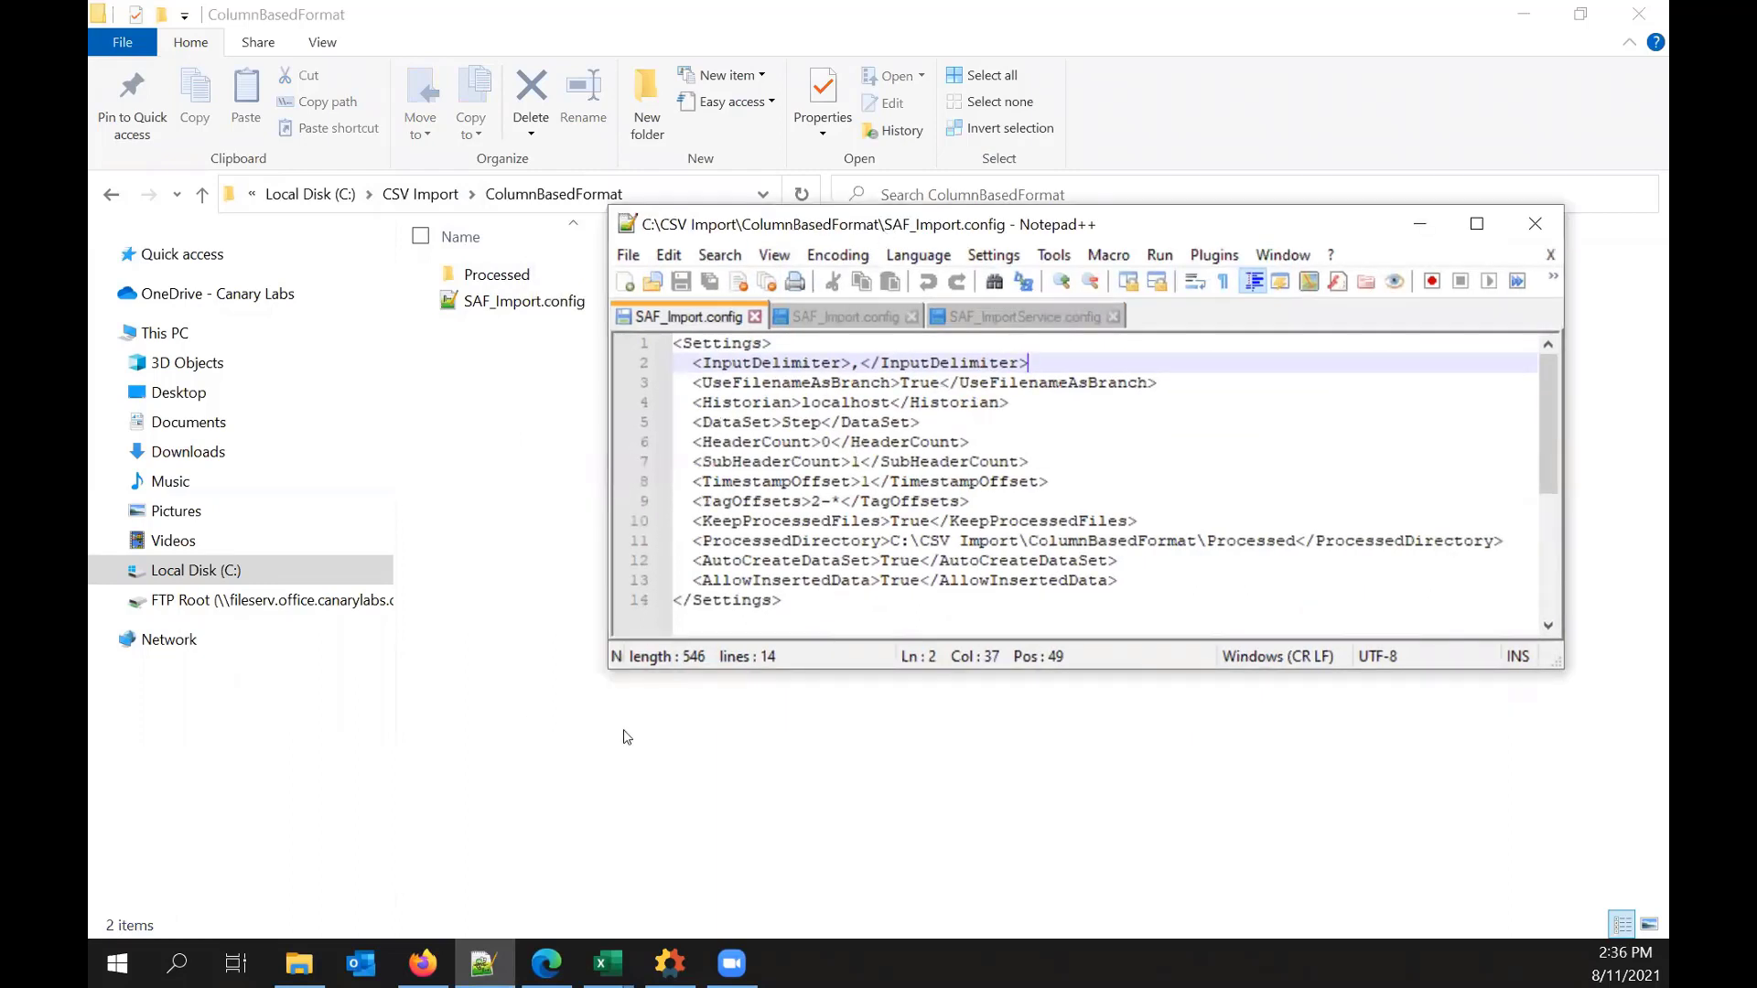
Step: Bring up the CSV file ending in NEK0008H1 28R in Excel and place the Notepad++ config window below its header rows
click(600, 966)
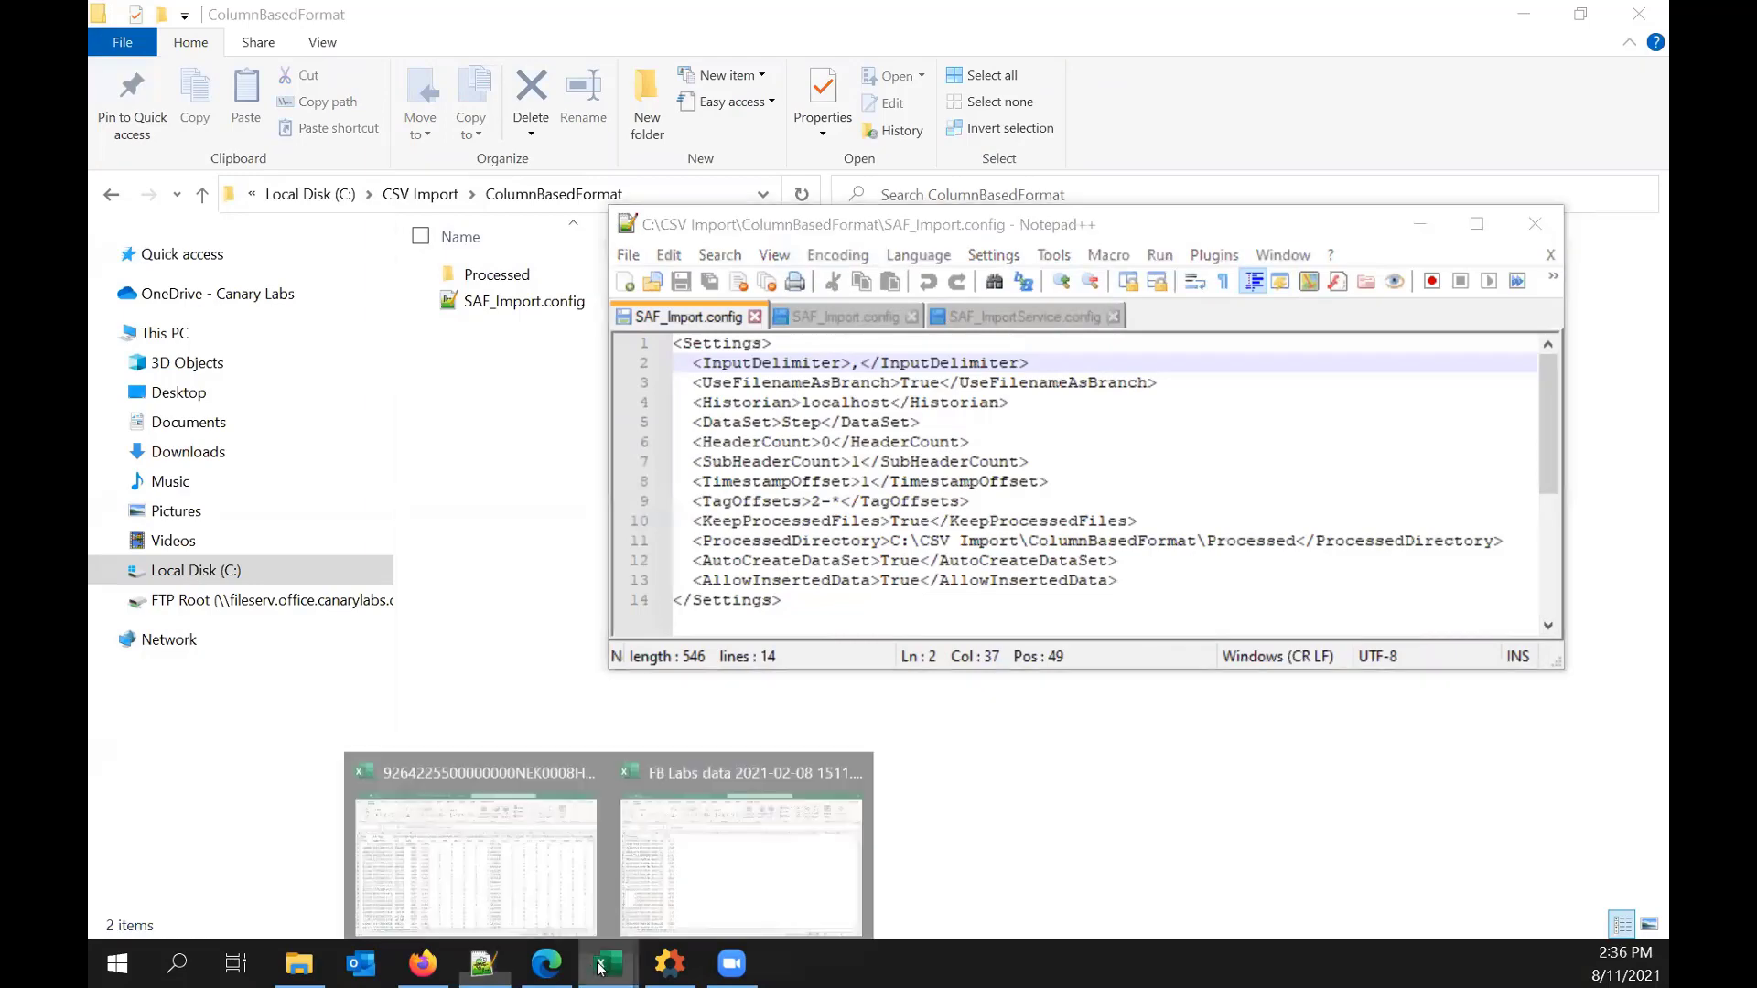
click(486, 867)
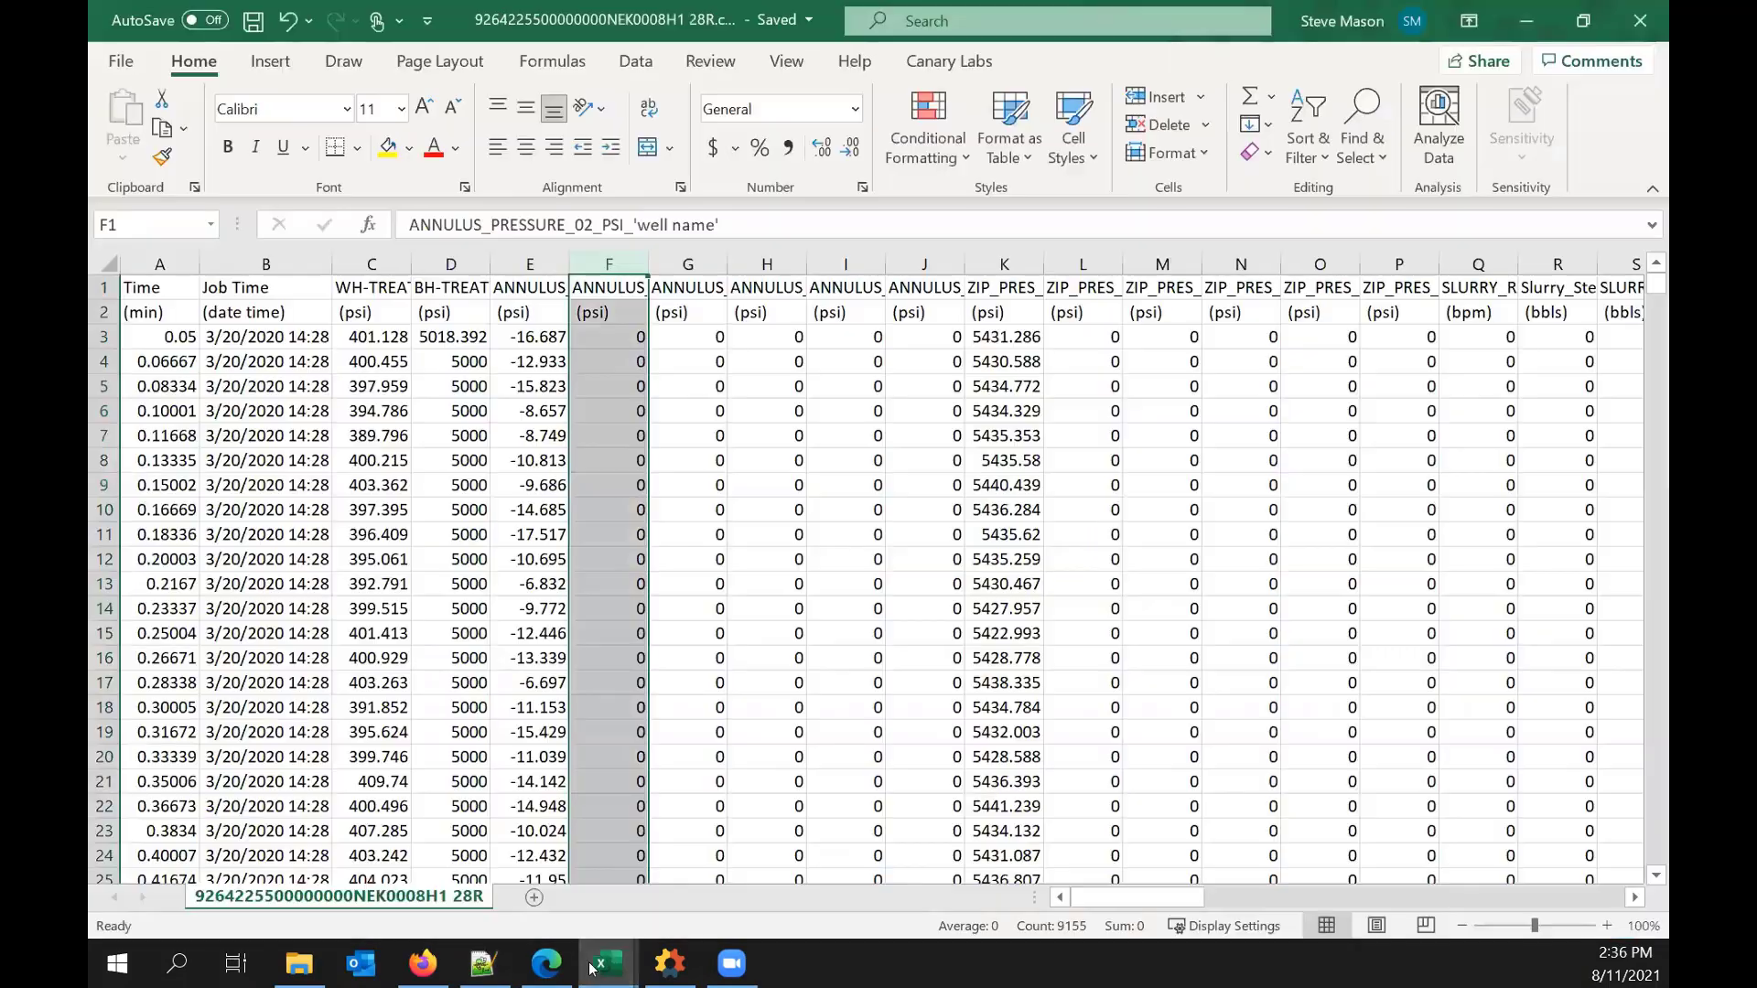
click(483, 962)
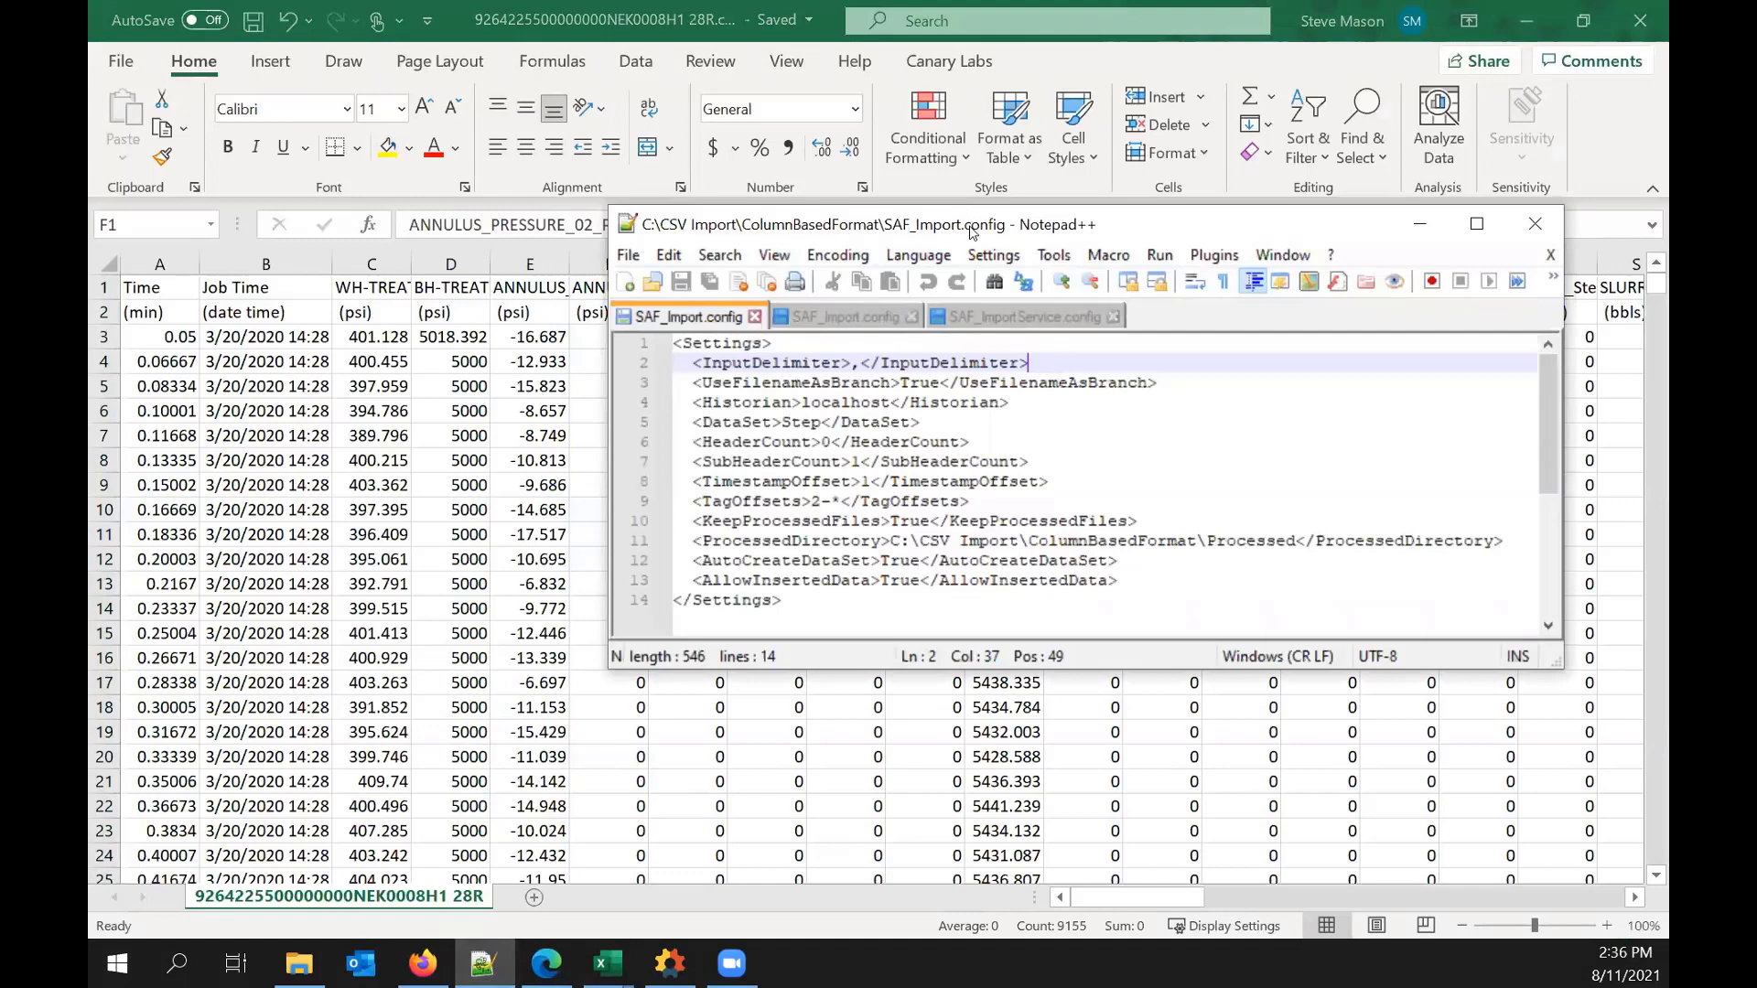
drag(971, 231, 957, 423)
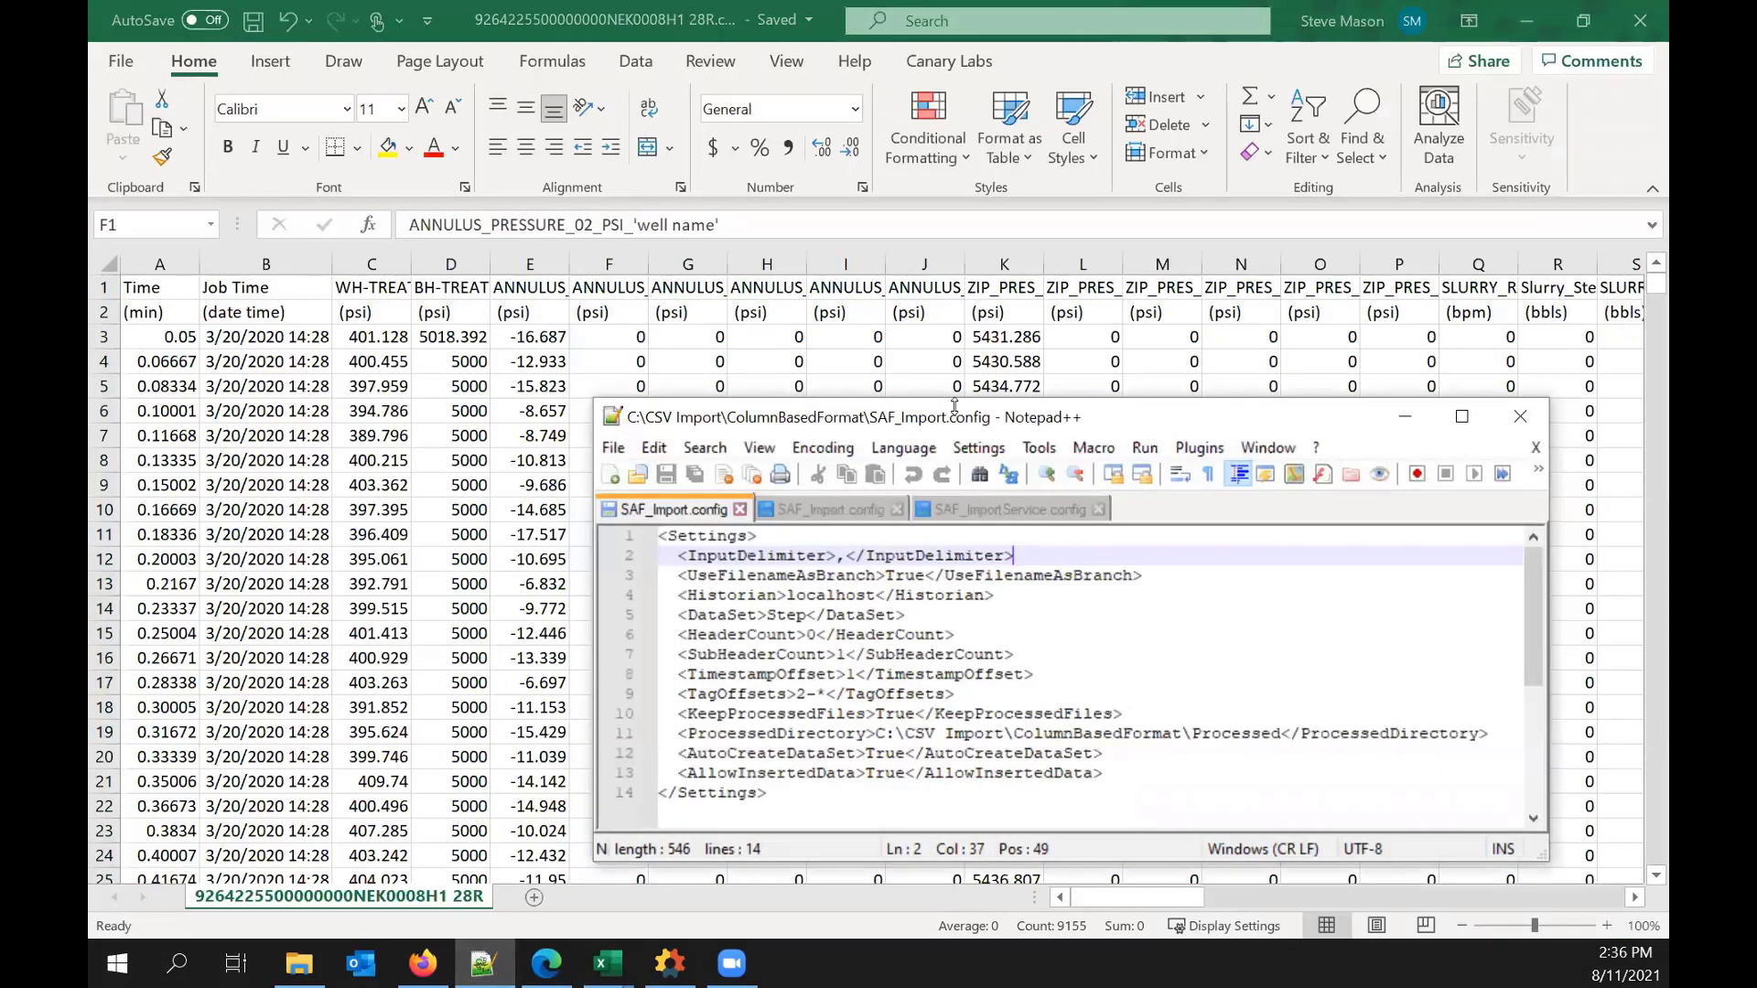
Step: Examine the headers of columns C, D and E in the CSV against the column-based SAF_Import.config settings
click(370, 286)
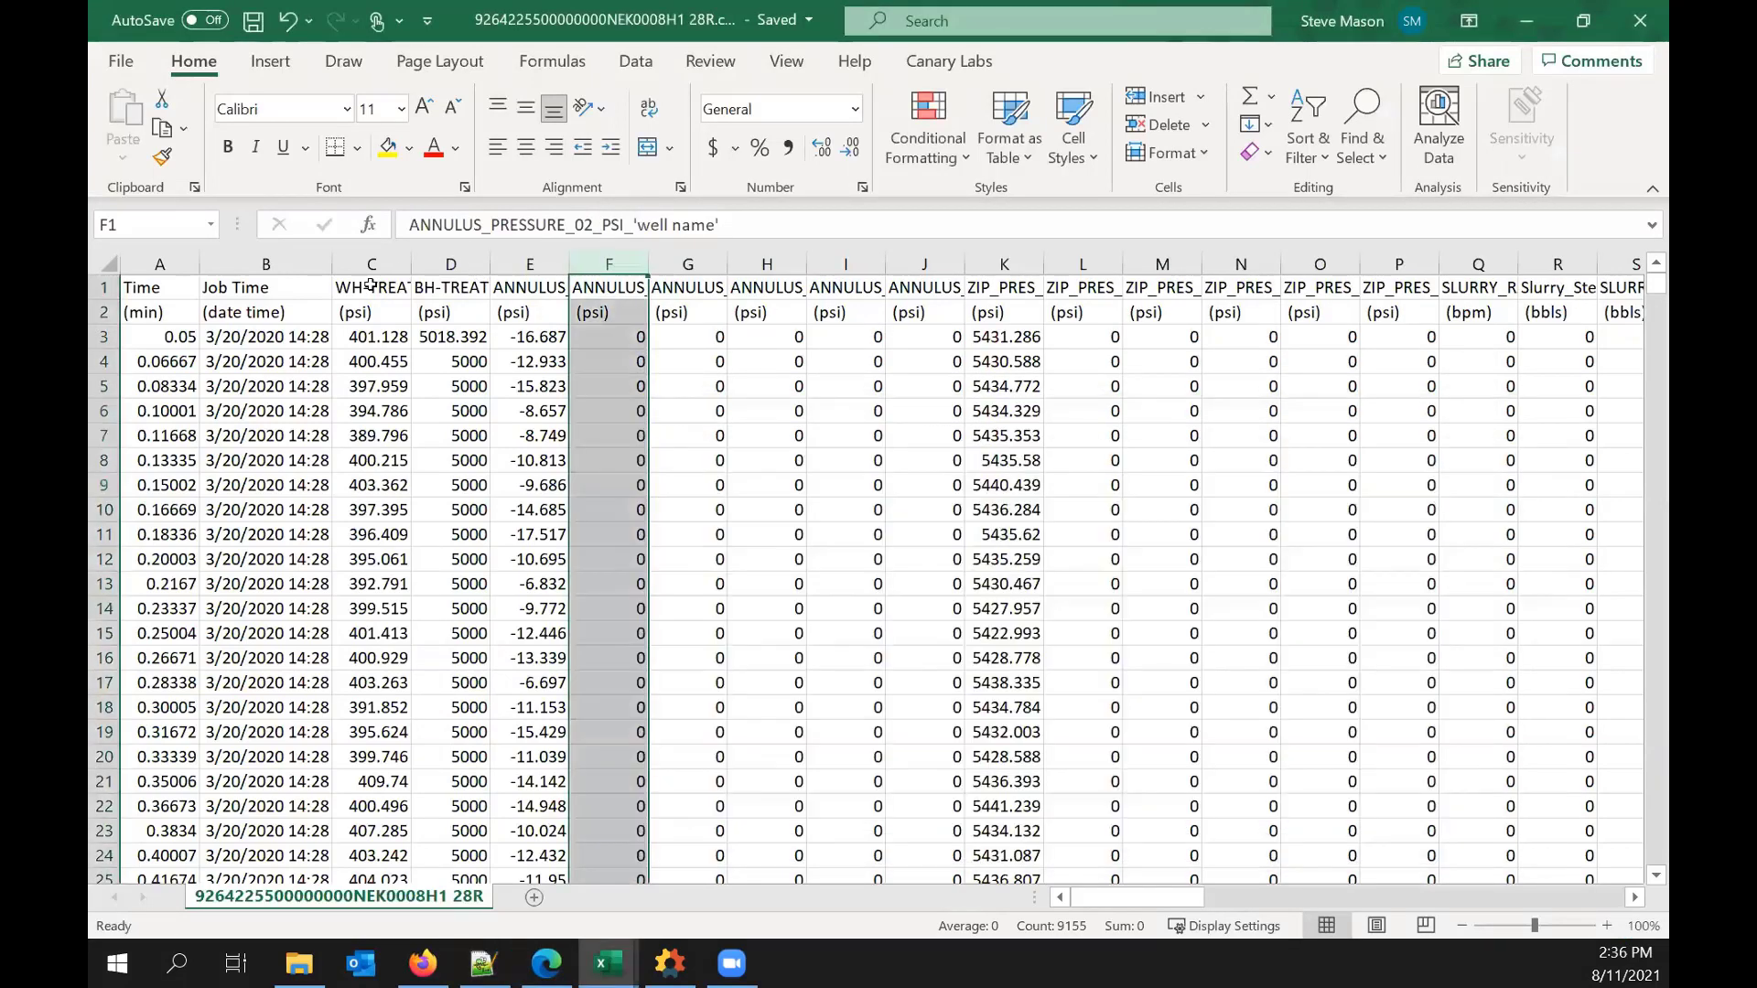
click(374, 265)
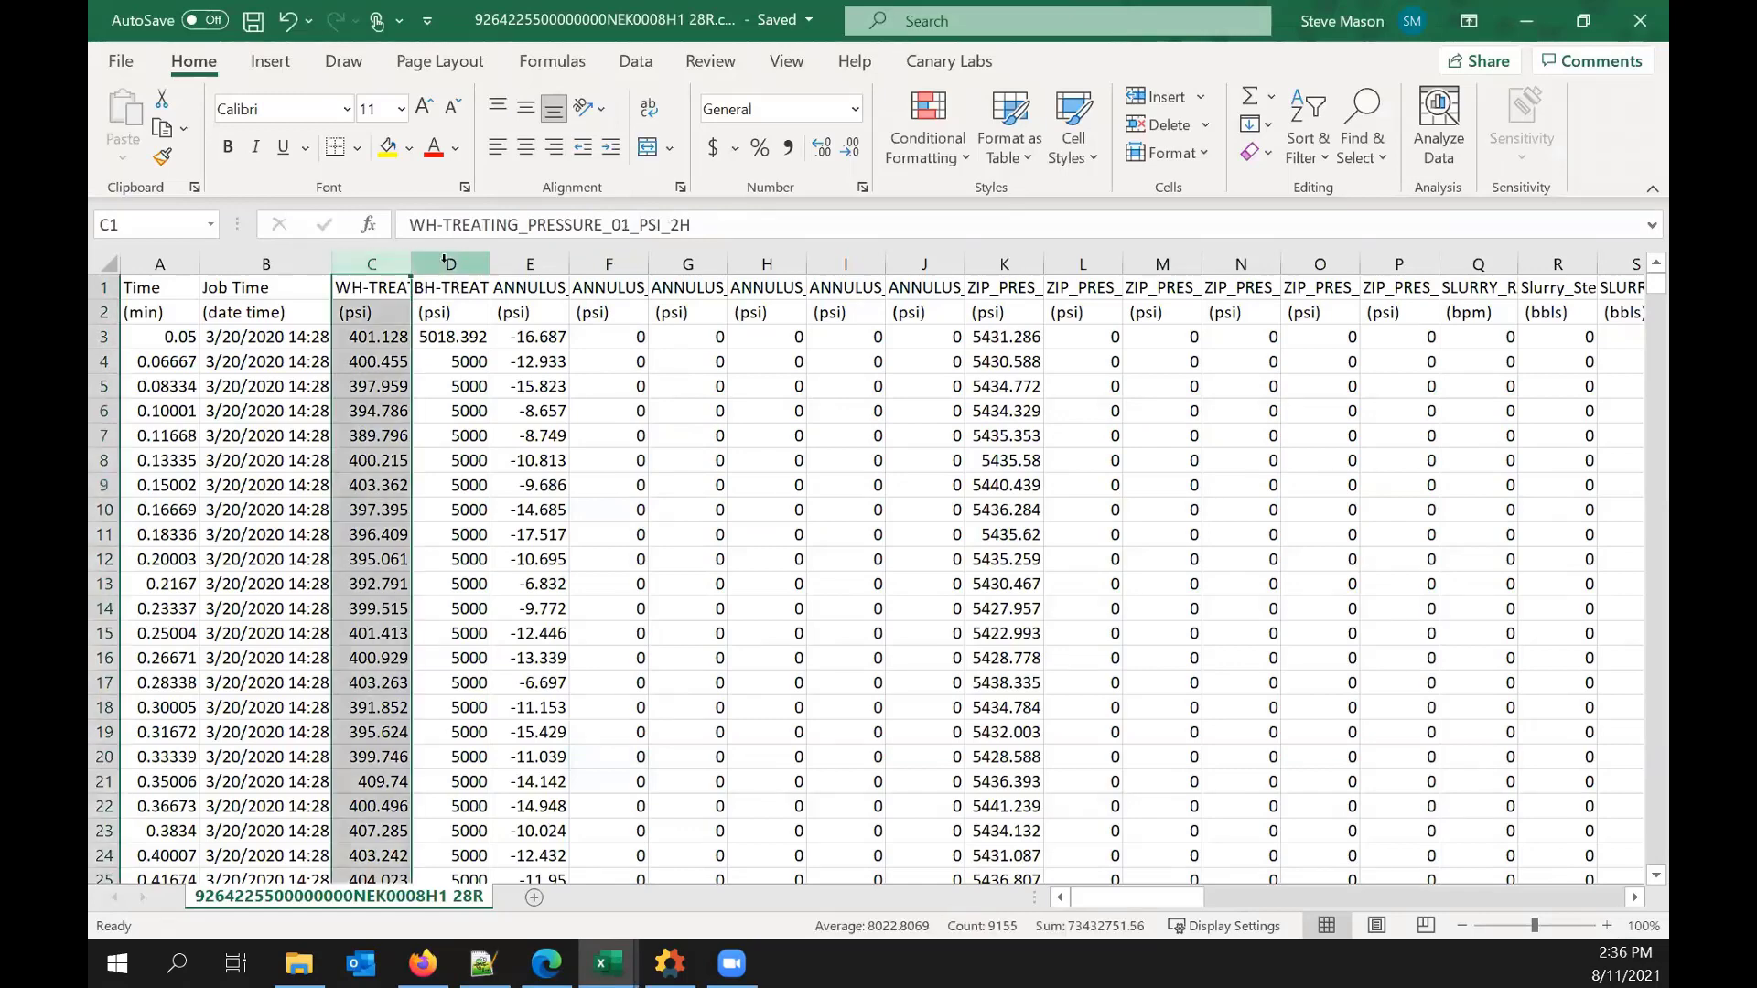
click(455, 265)
click(529, 282)
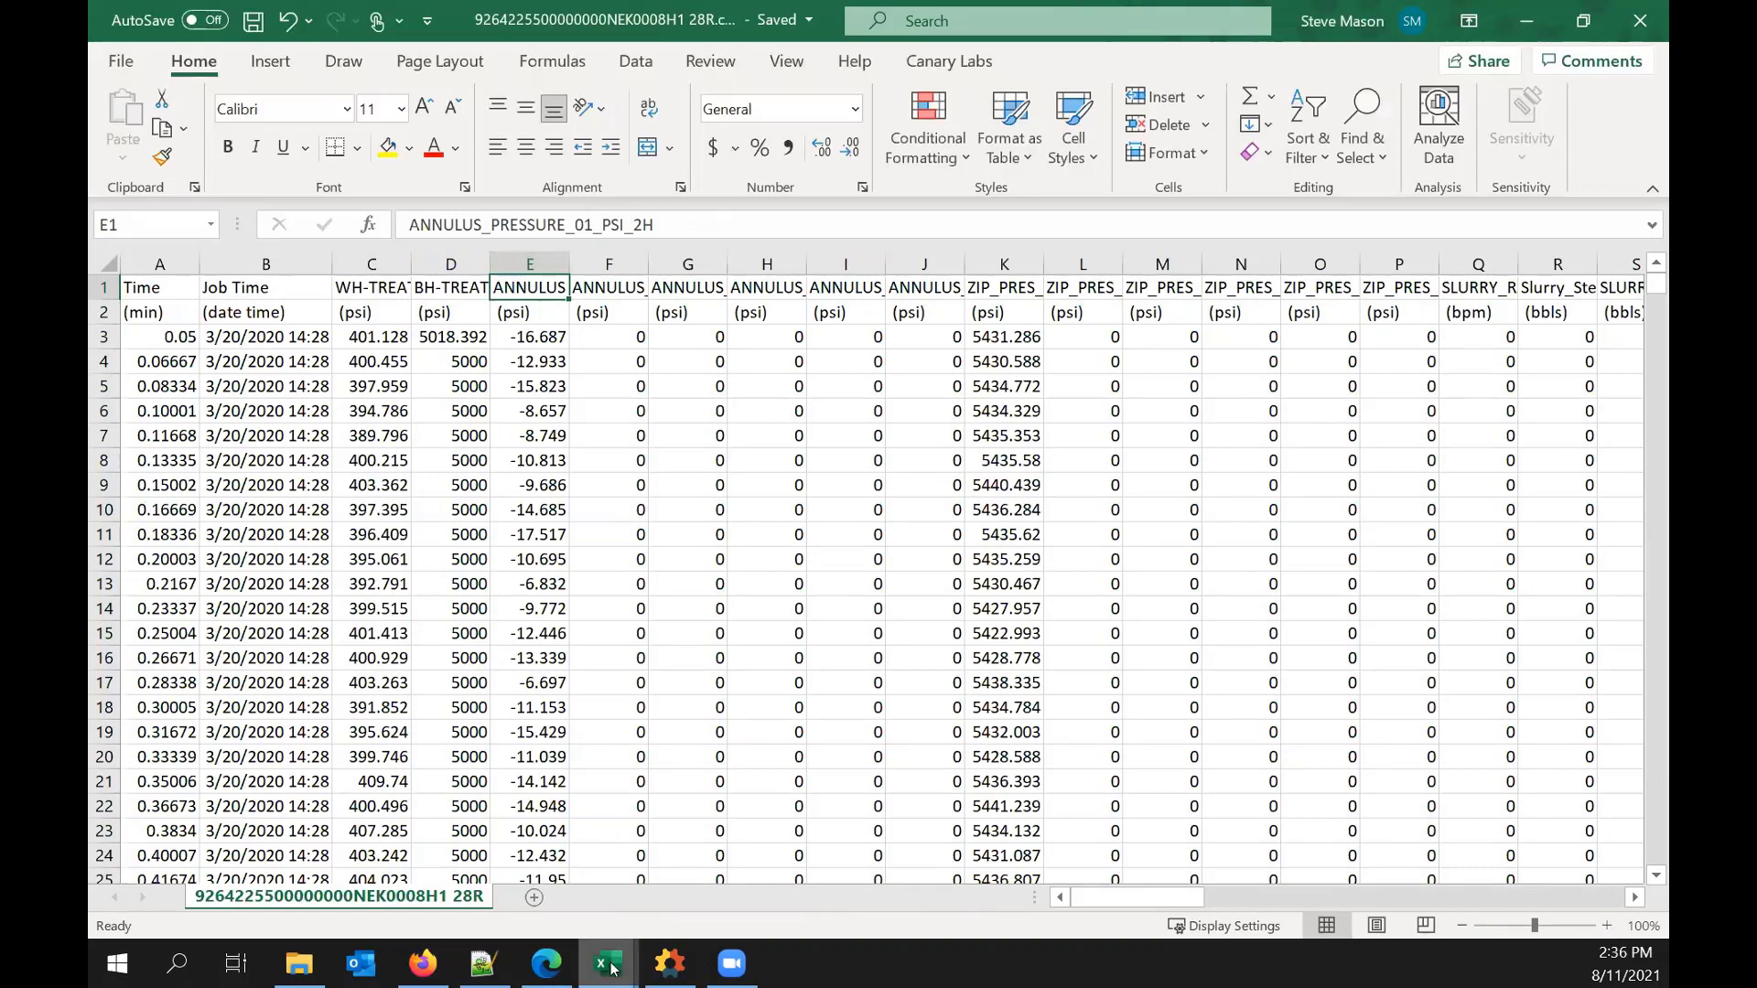
click(482, 963)
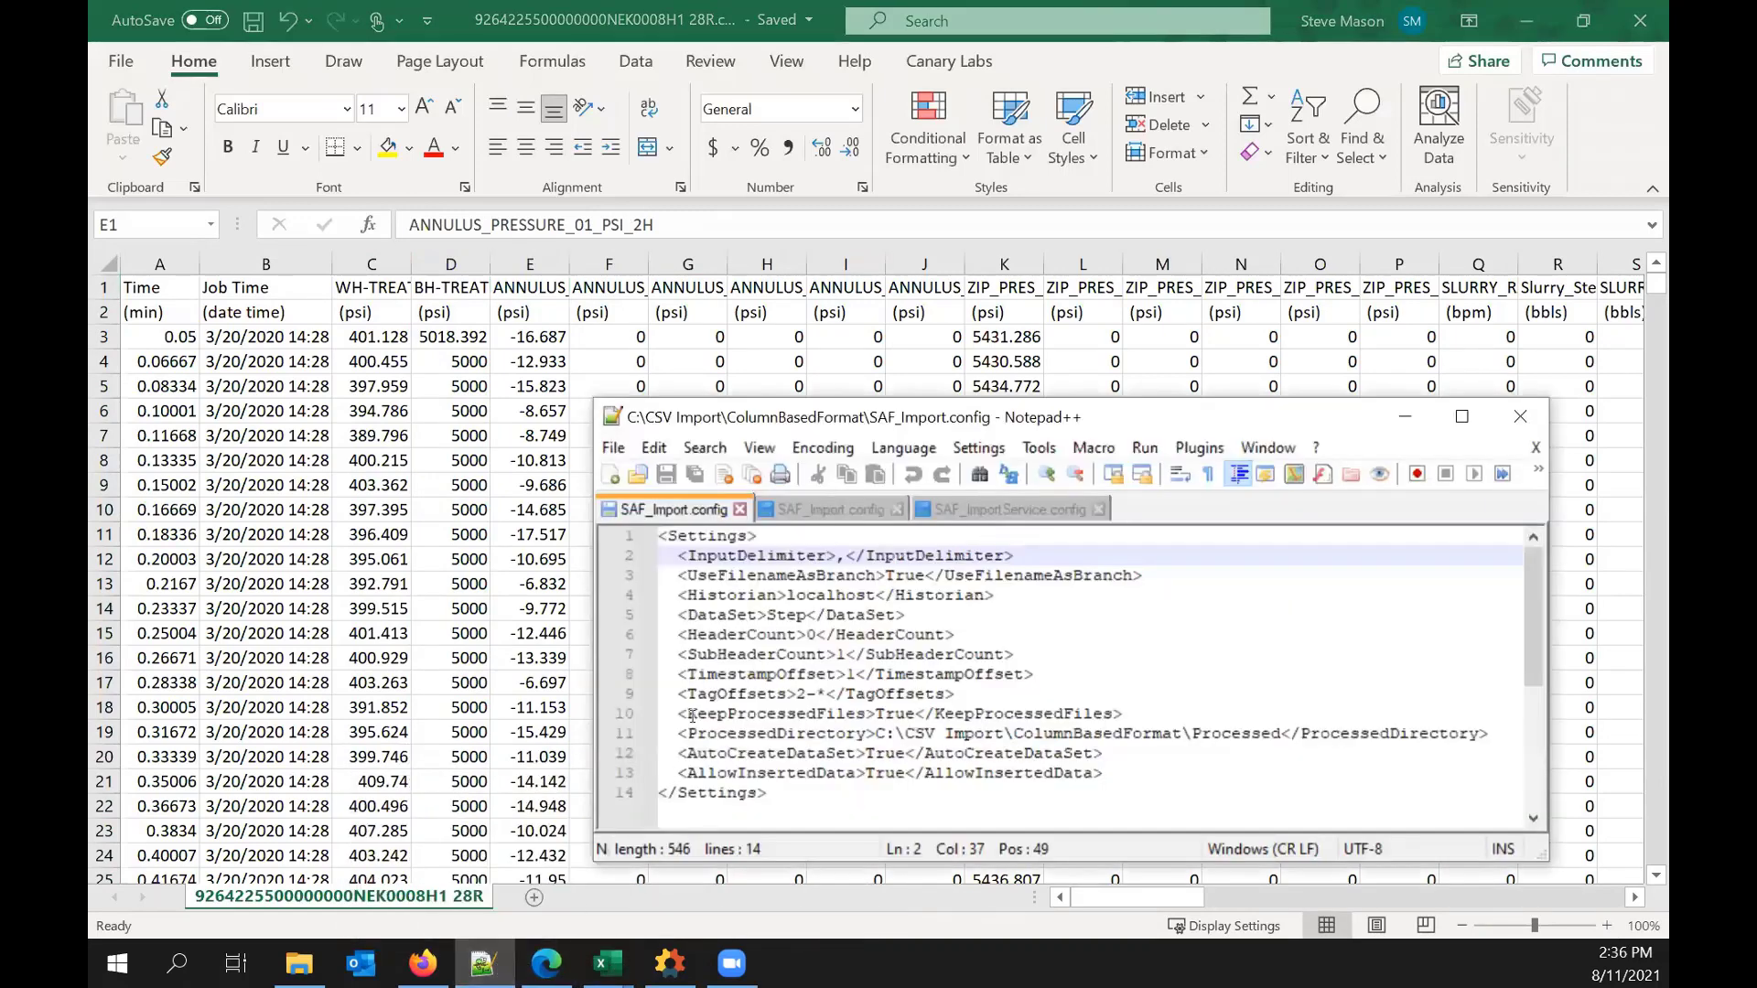
drag(943, 419, 983, 326)
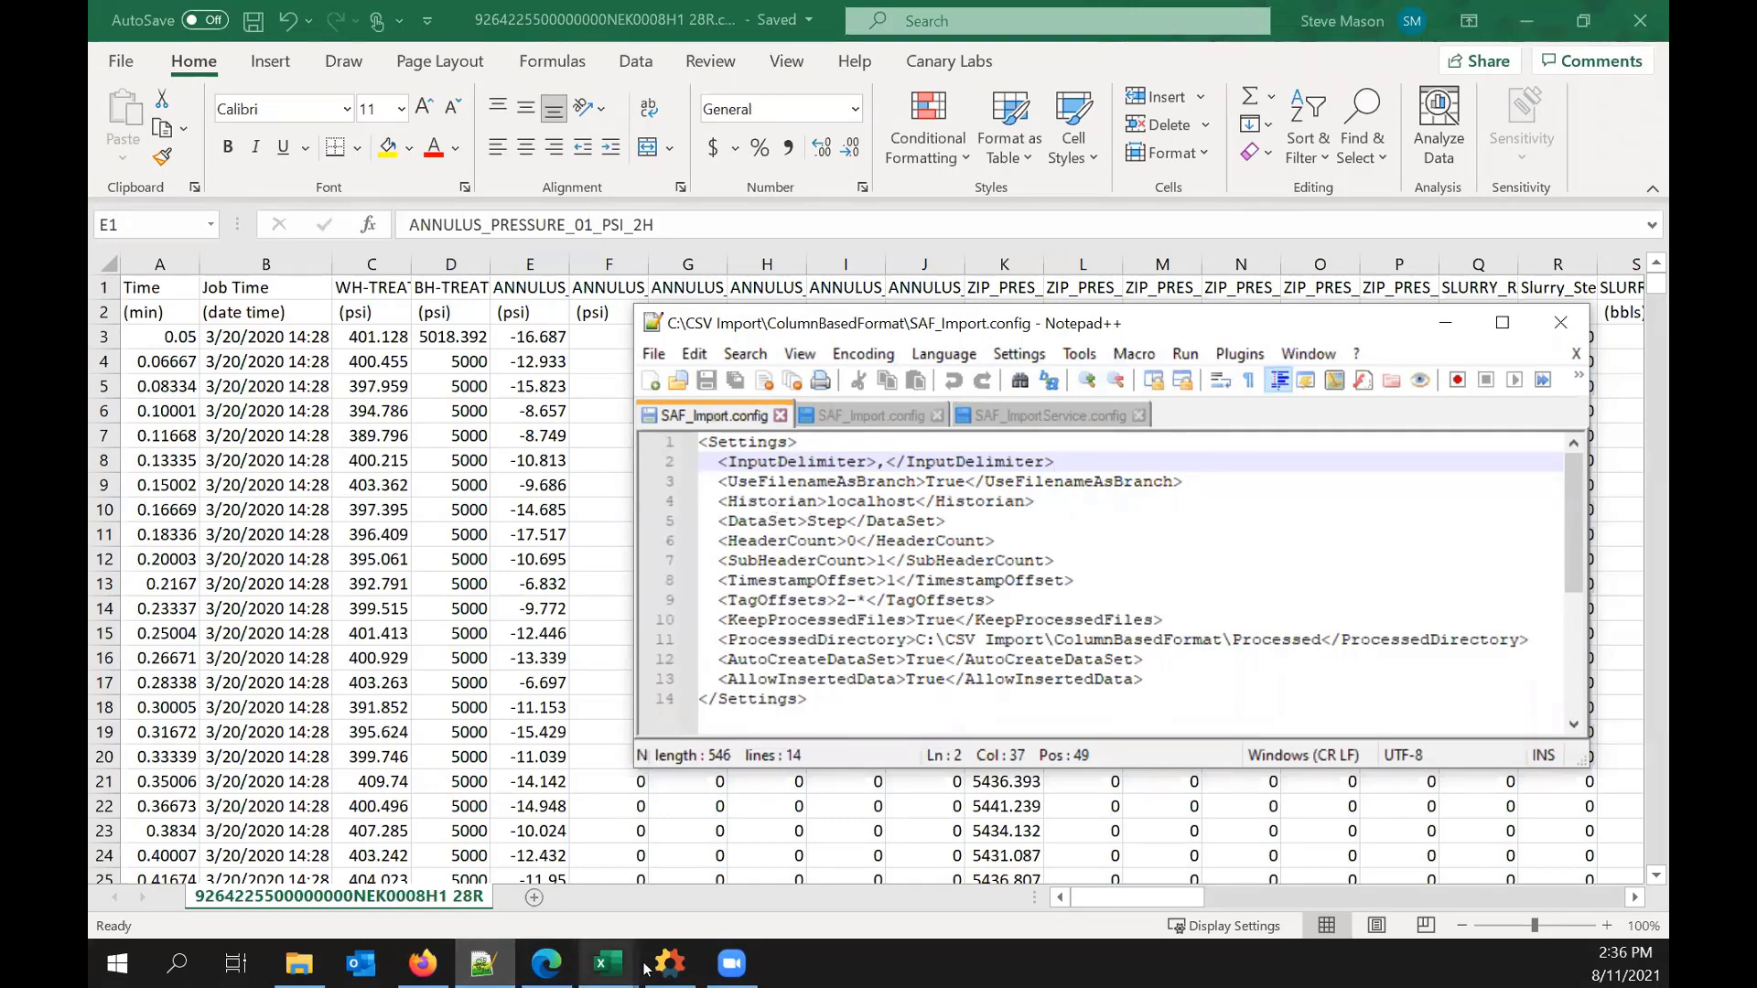
Step: Switch to Firefox and show the Canary CSV Collector Configuration PDF attachment in the CSV Collector help article
click(423, 963)
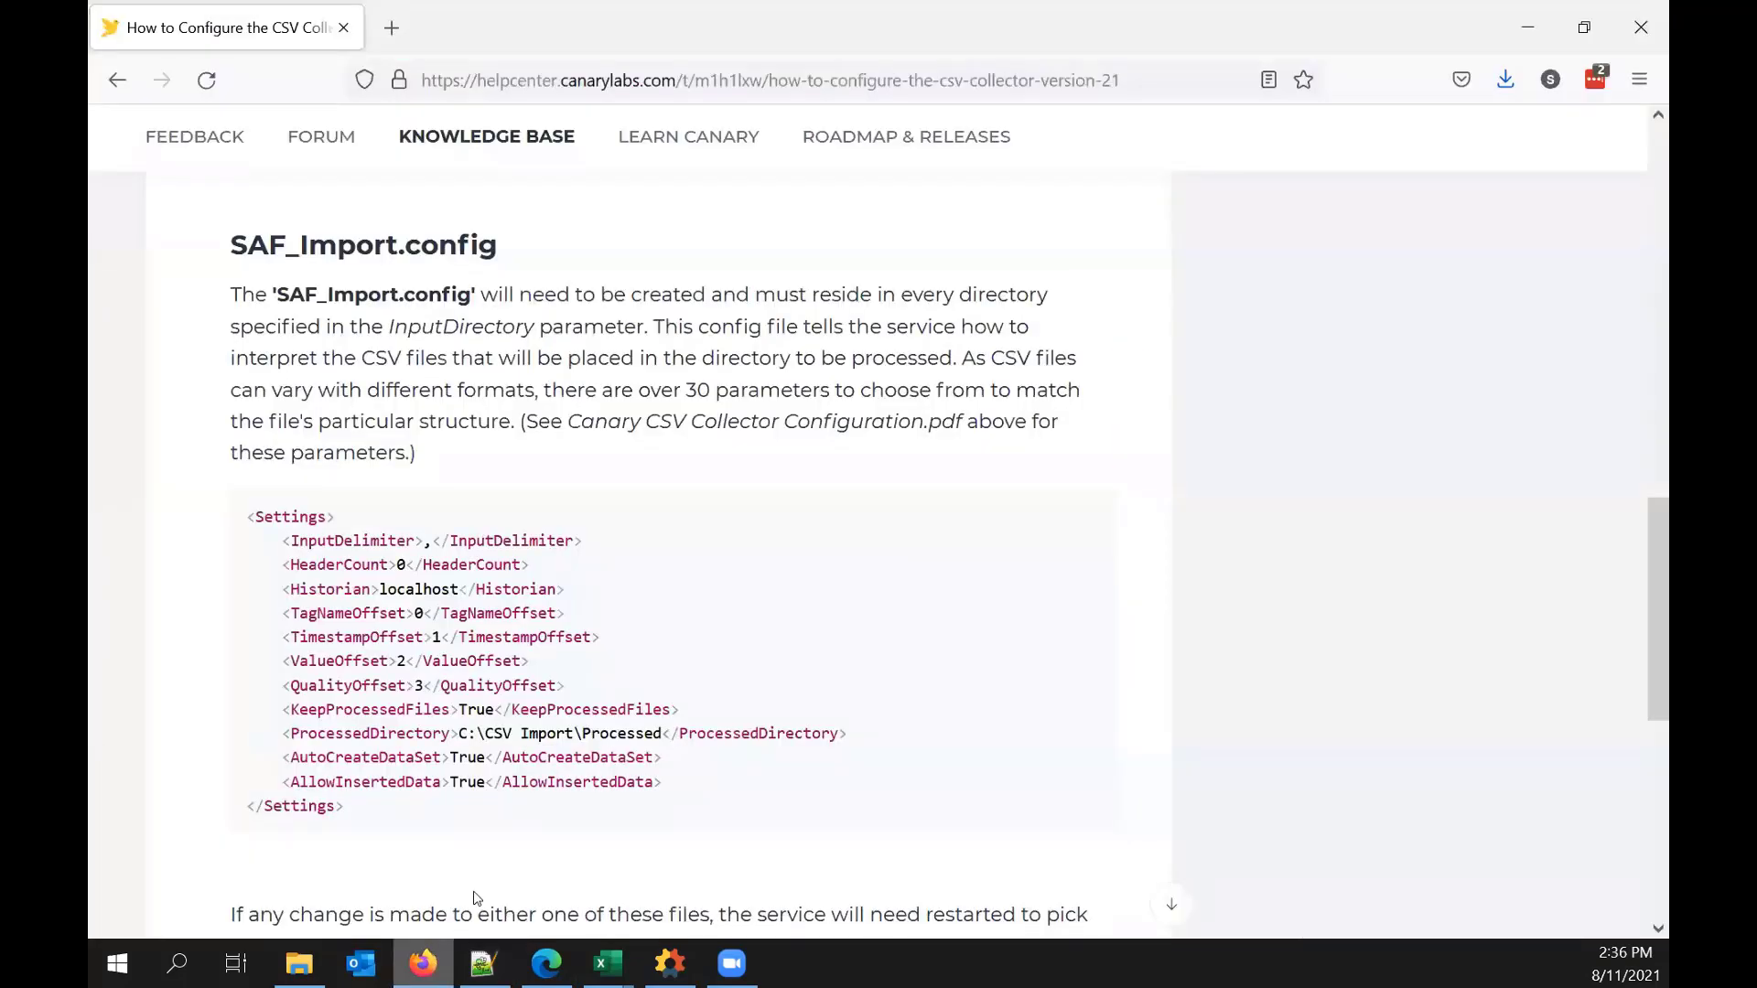
scroll(481, 638, up, 15)
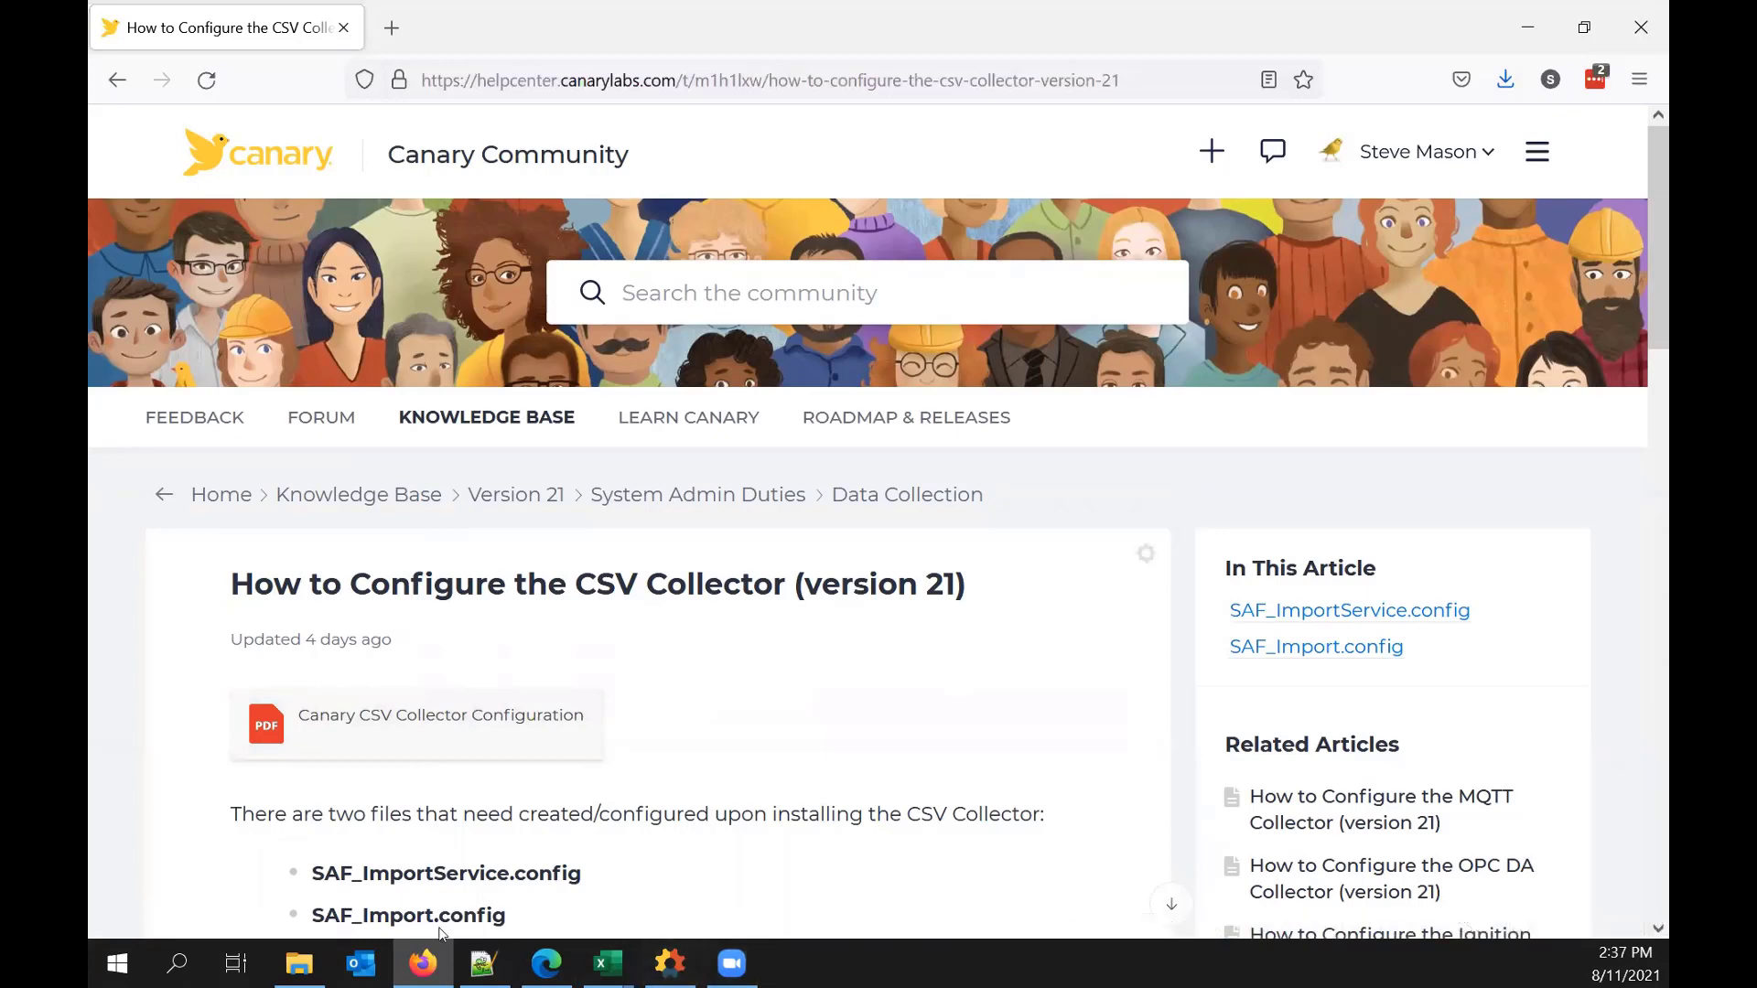
scroll(514, 751, down, 3)
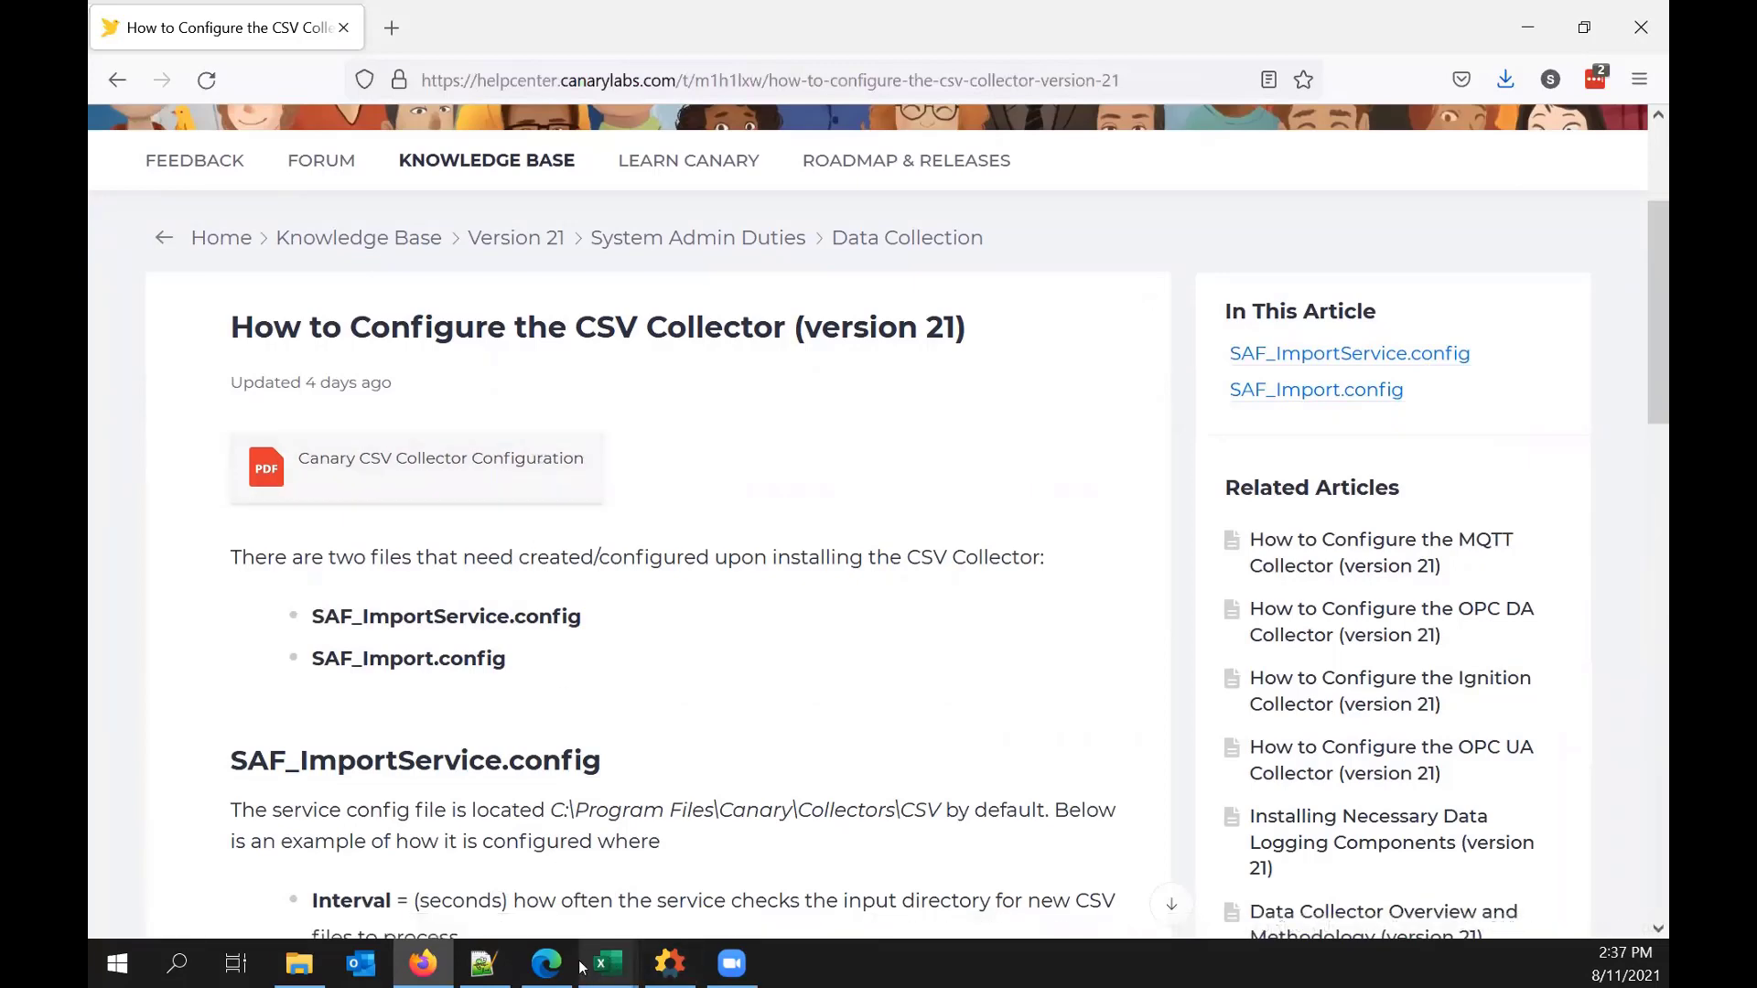
Step: Switch to Edge, skim the SAF_Import.config parameters and sample config in the Canary CSV Collector Configuration PDF, and minimize it
click(545, 963)
scroll(650, 547, down, 5)
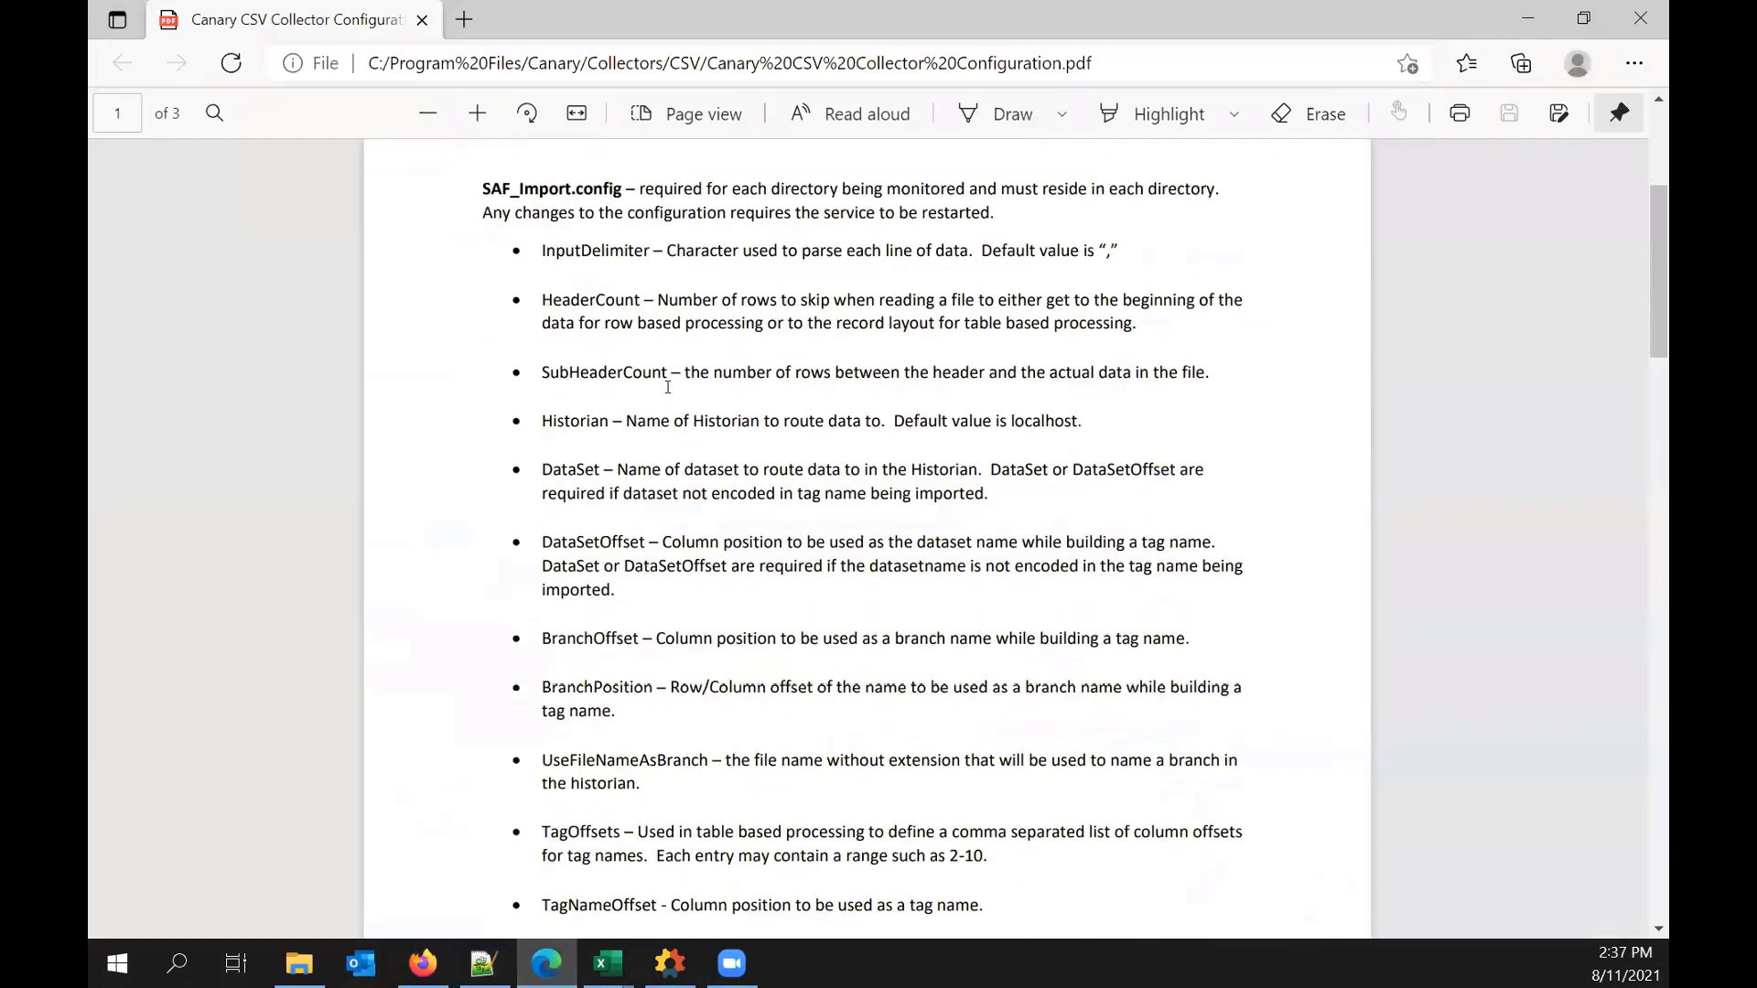
scroll(682, 388, down, 8)
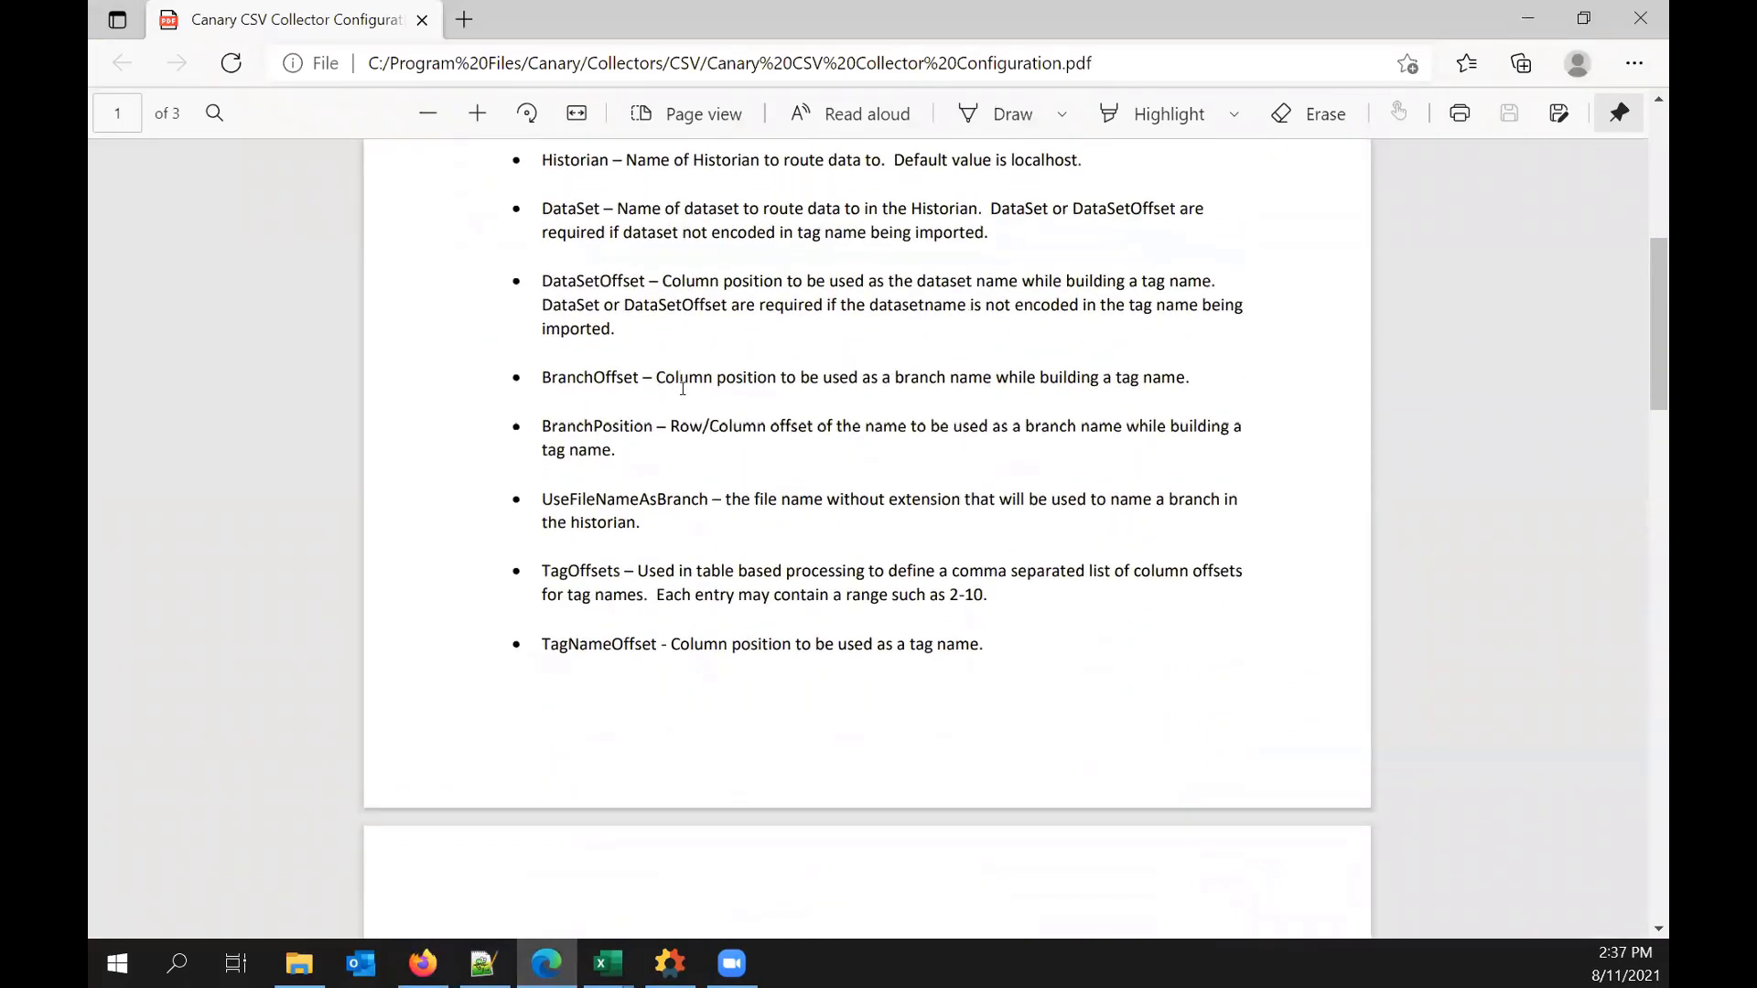
scroll(683, 395, down, 6)
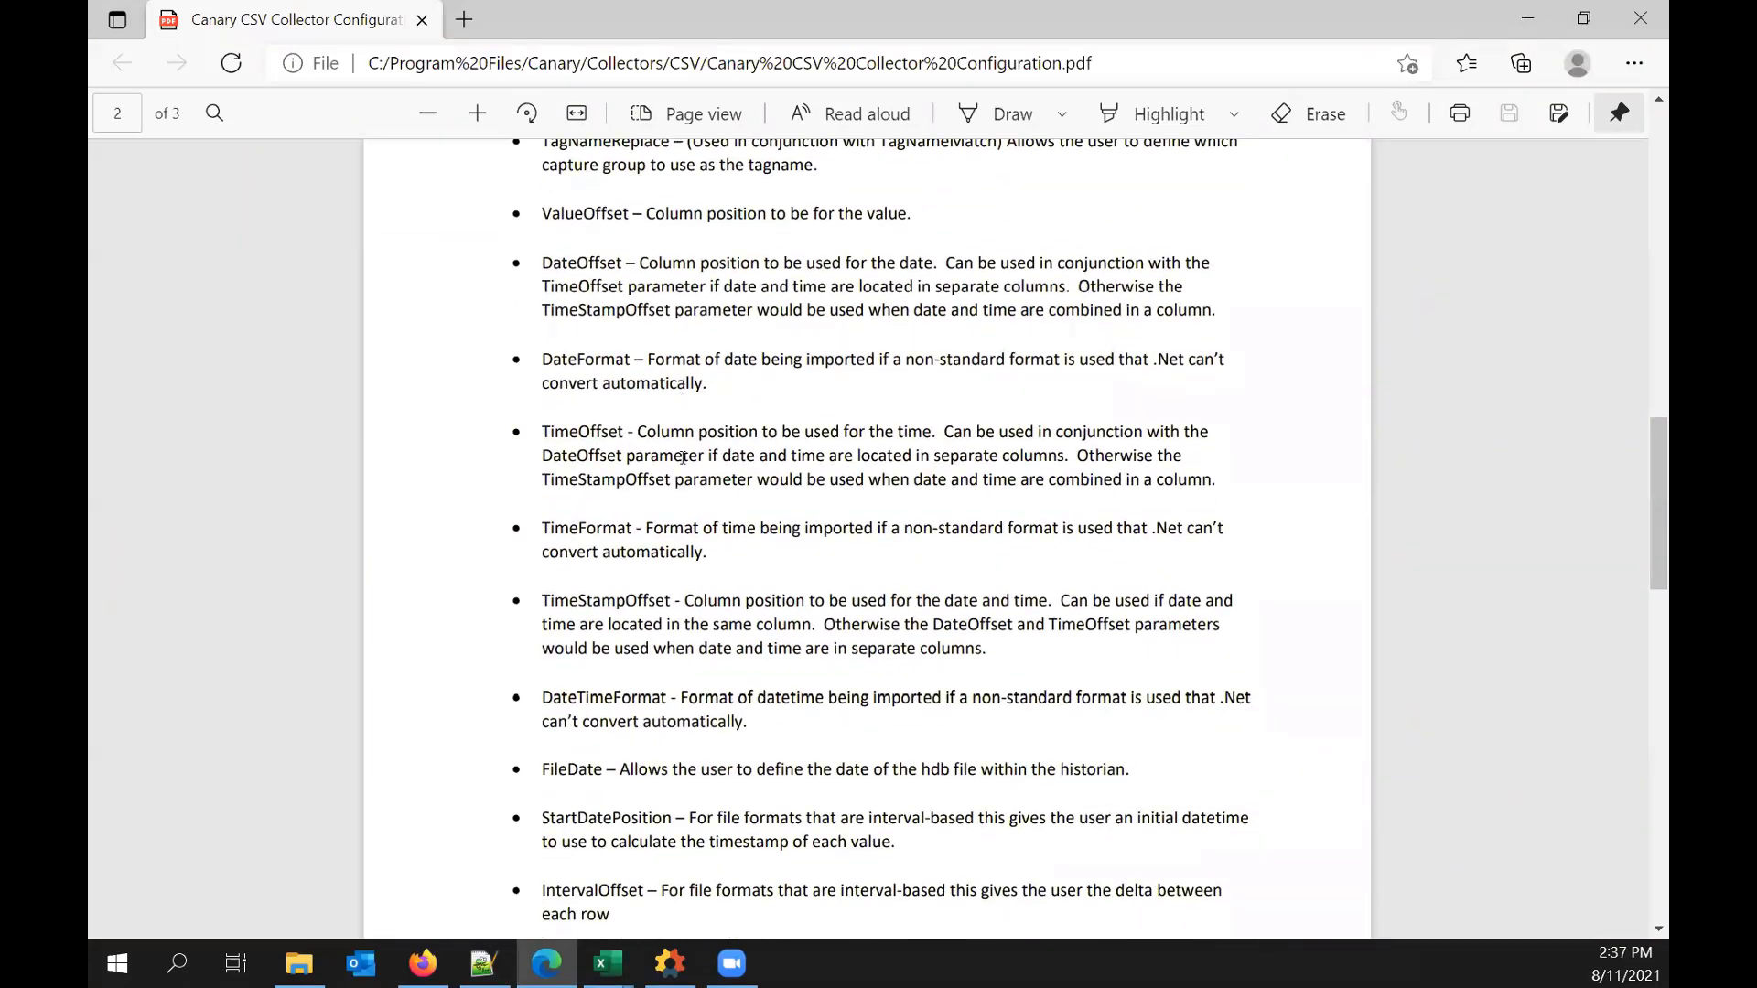
scroll(682, 457, down, 13)
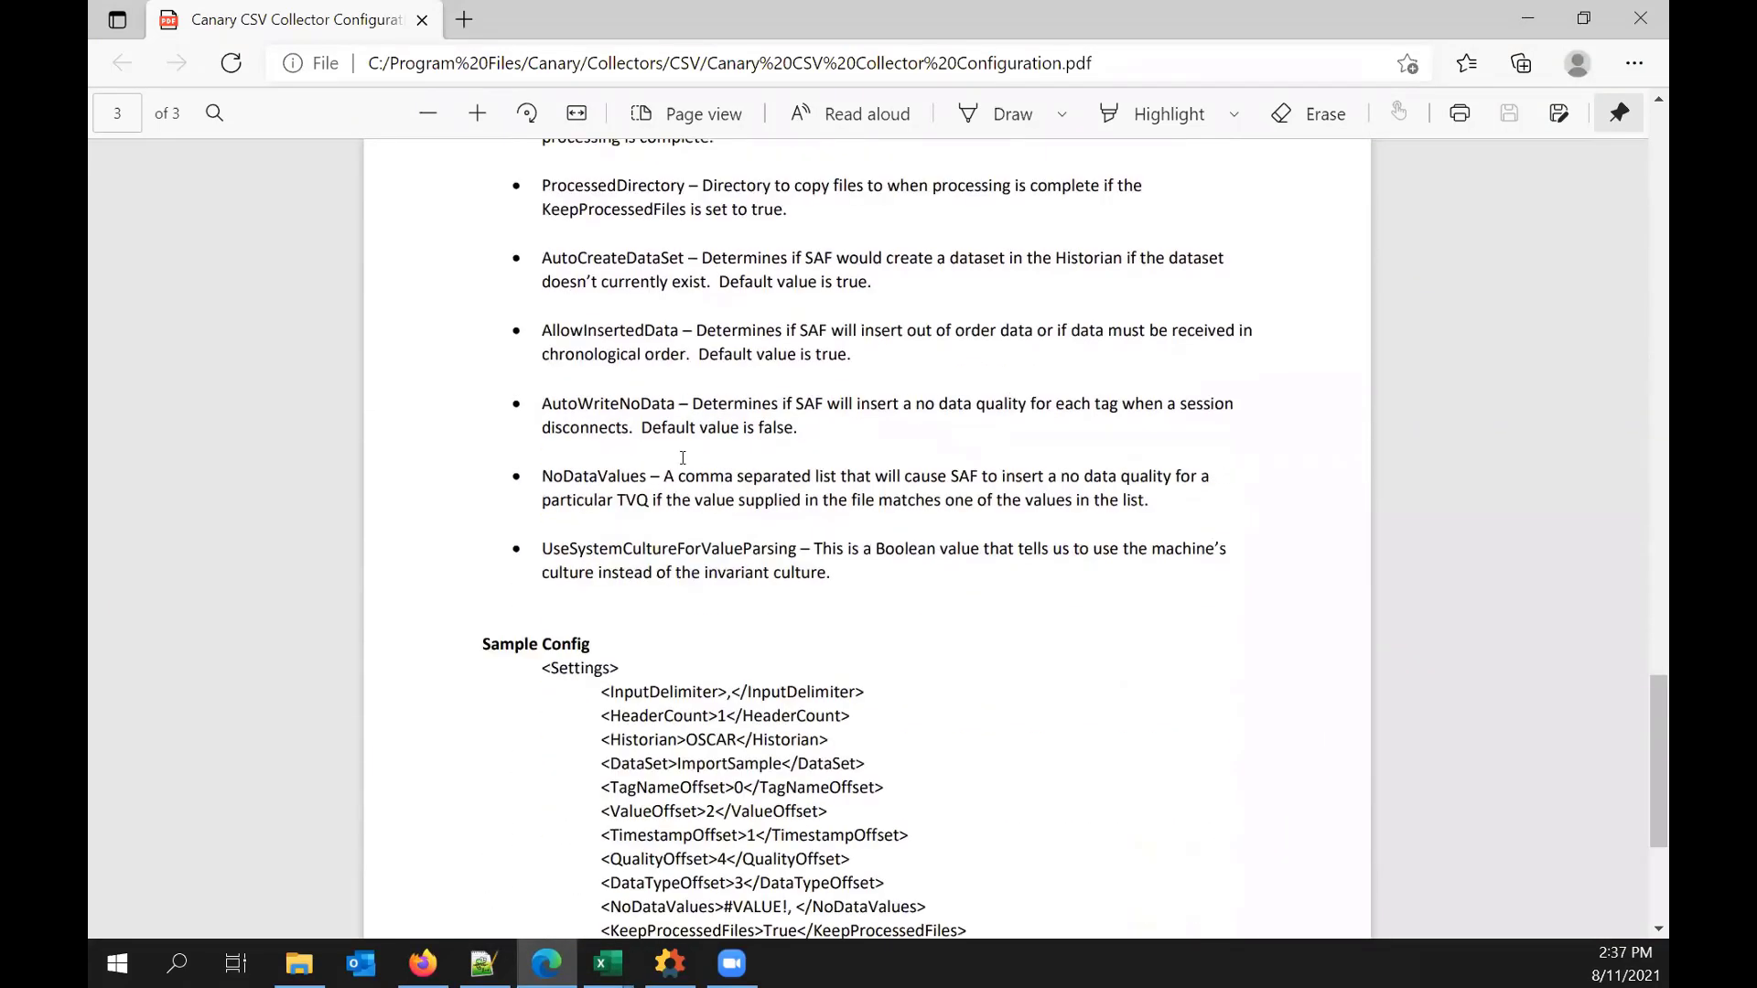
scroll(682, 457, down, 4)
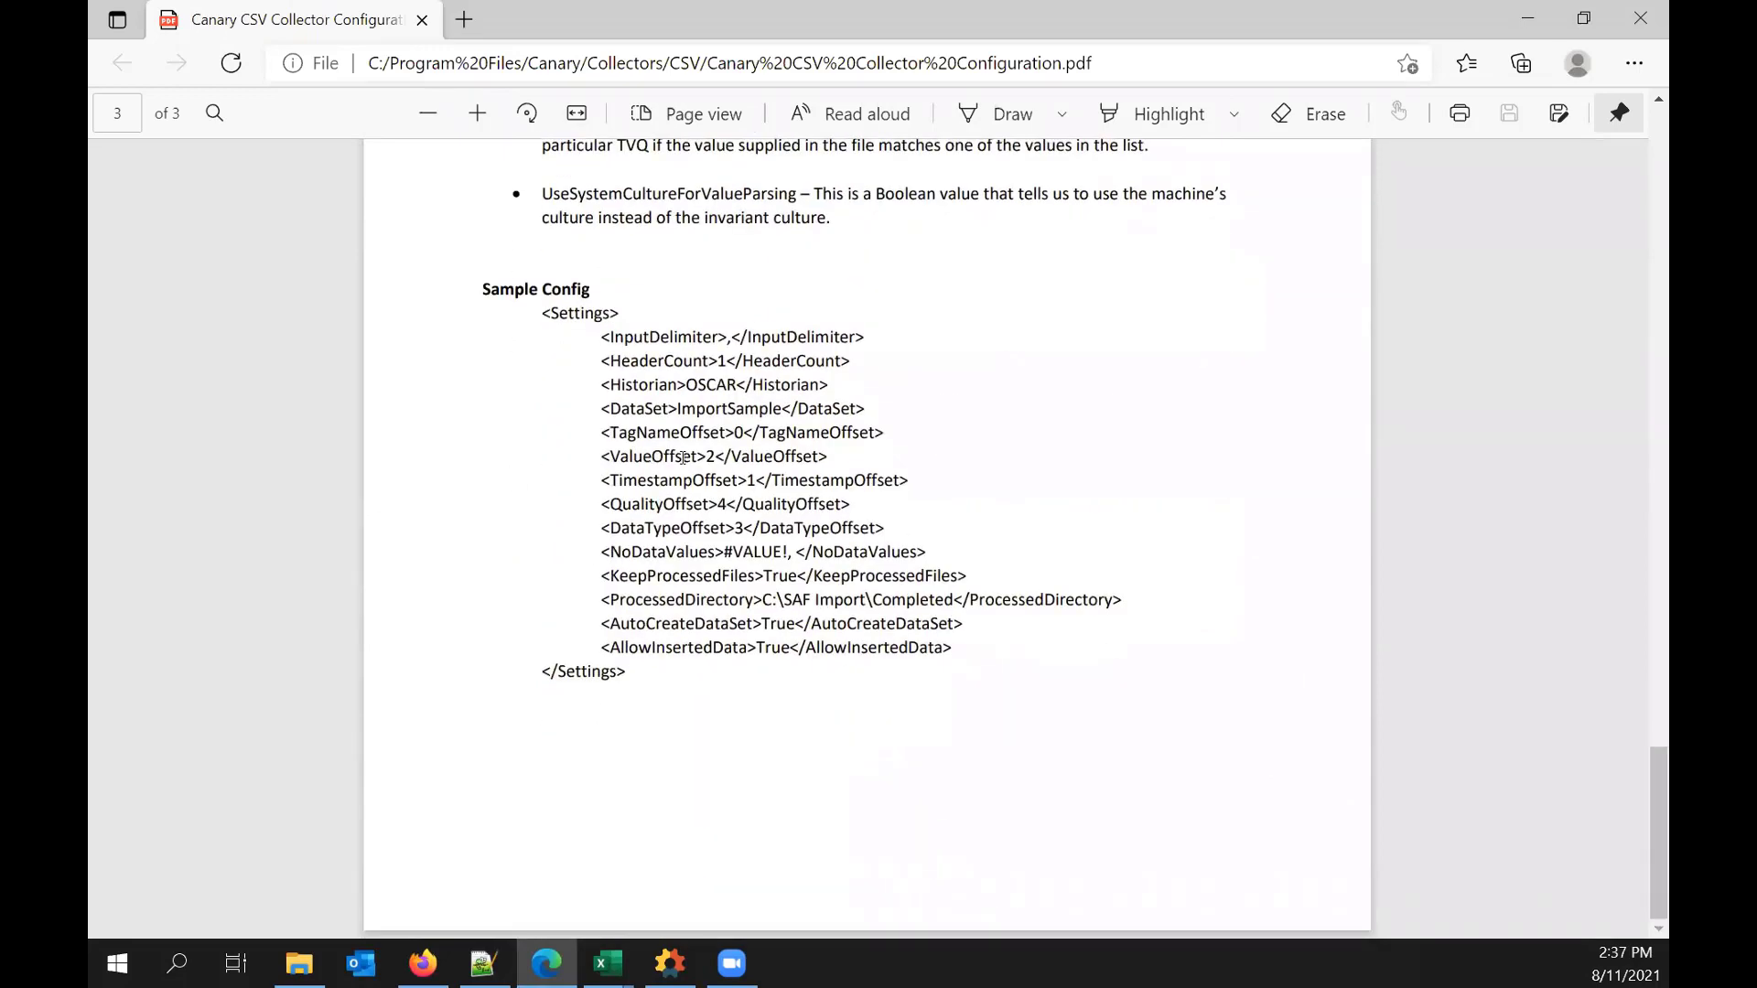
scroll(682, 457, up, 20)
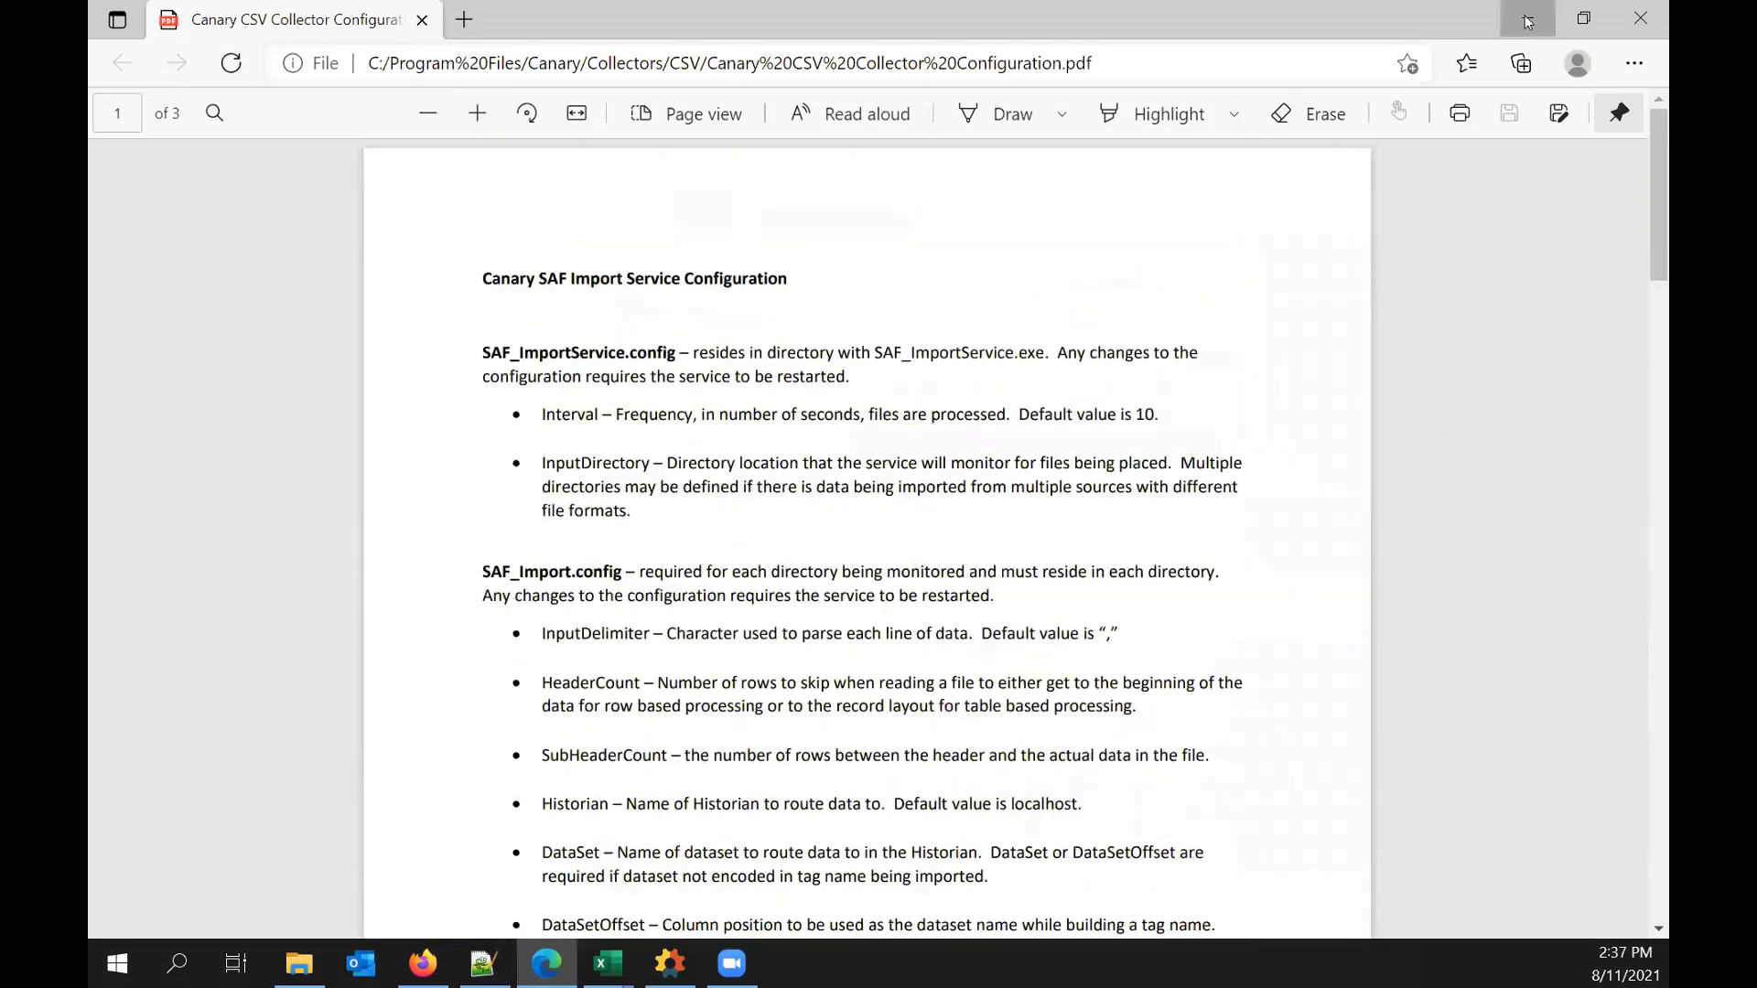
click(1526, 20)
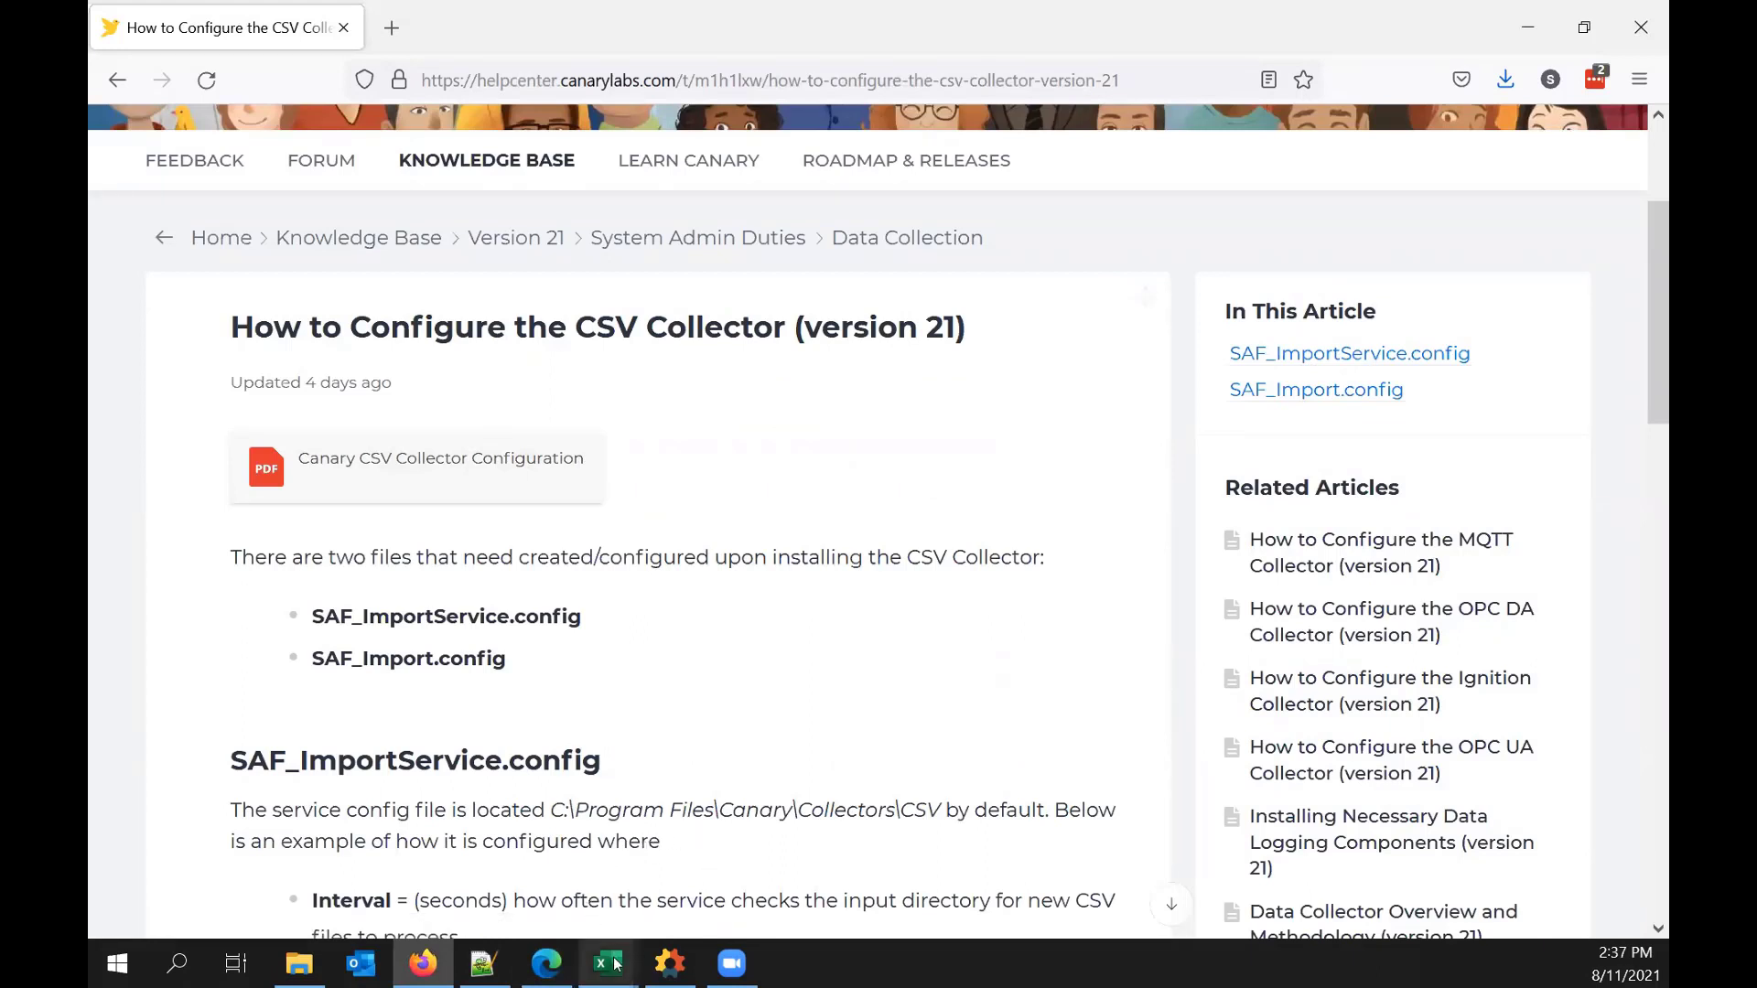
Step: Bring back the CSV file ending in NEK0008H1 28R in Excel with the column-based SAF_Import.config in Notepad++ over it
mouse_move(609, 965)
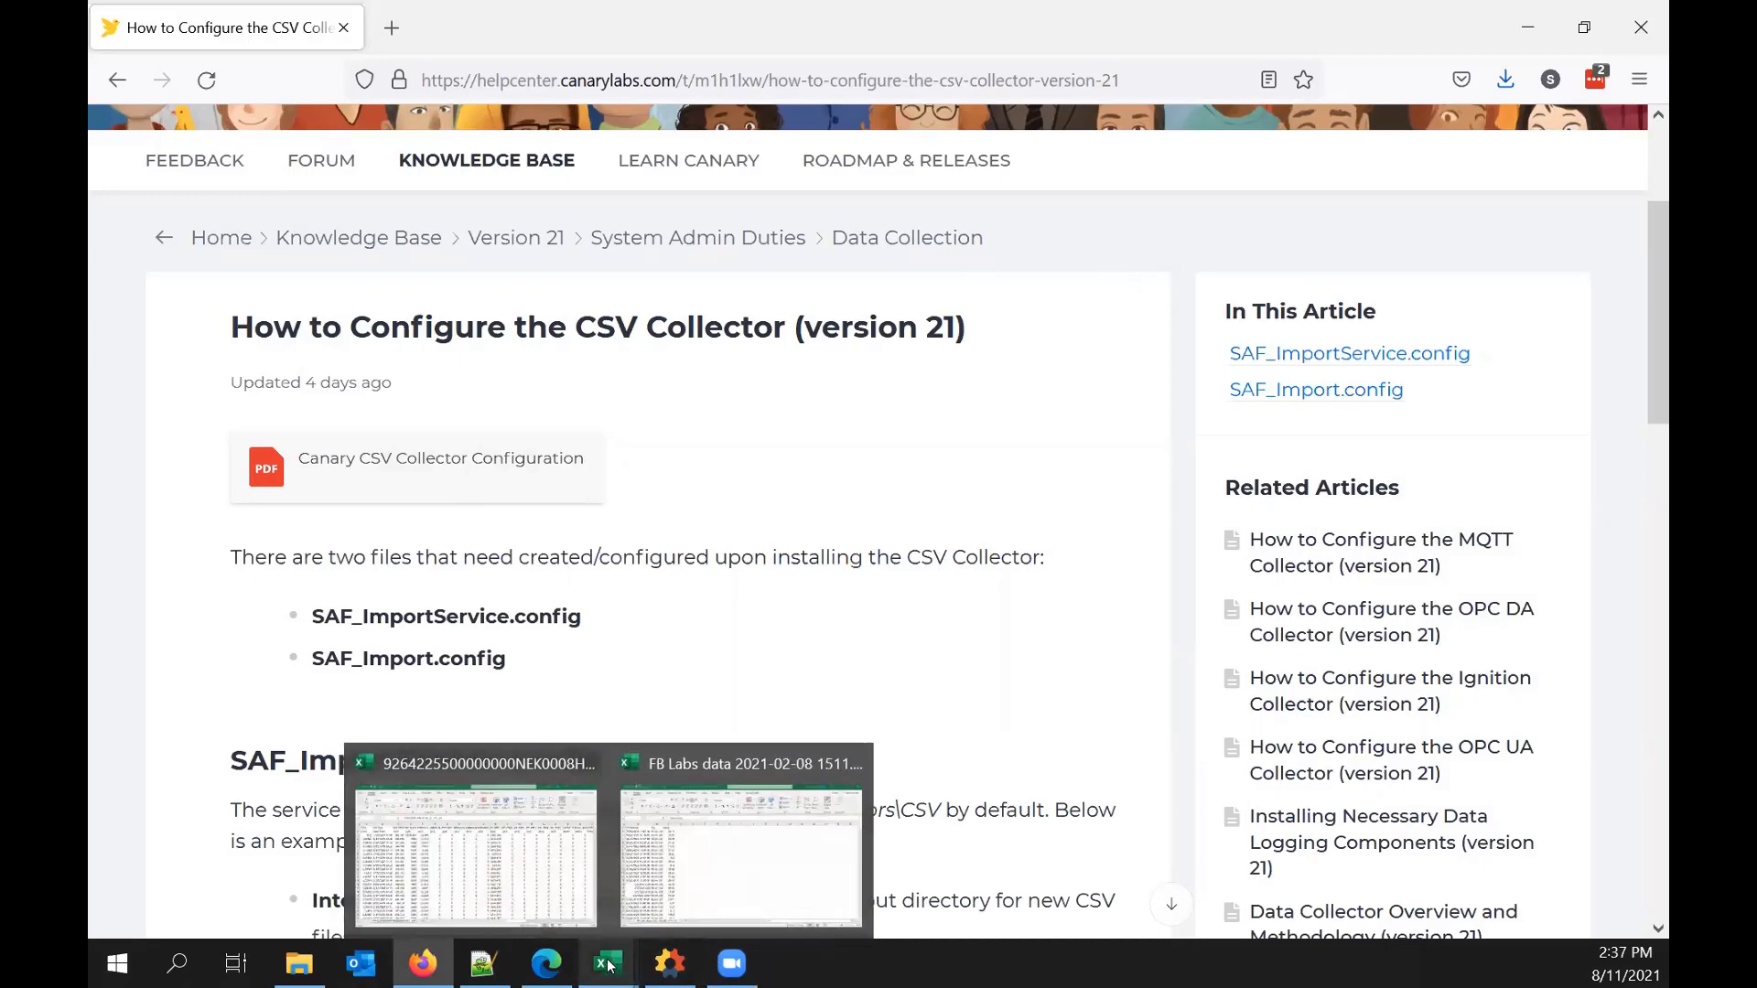
click(508, 870)
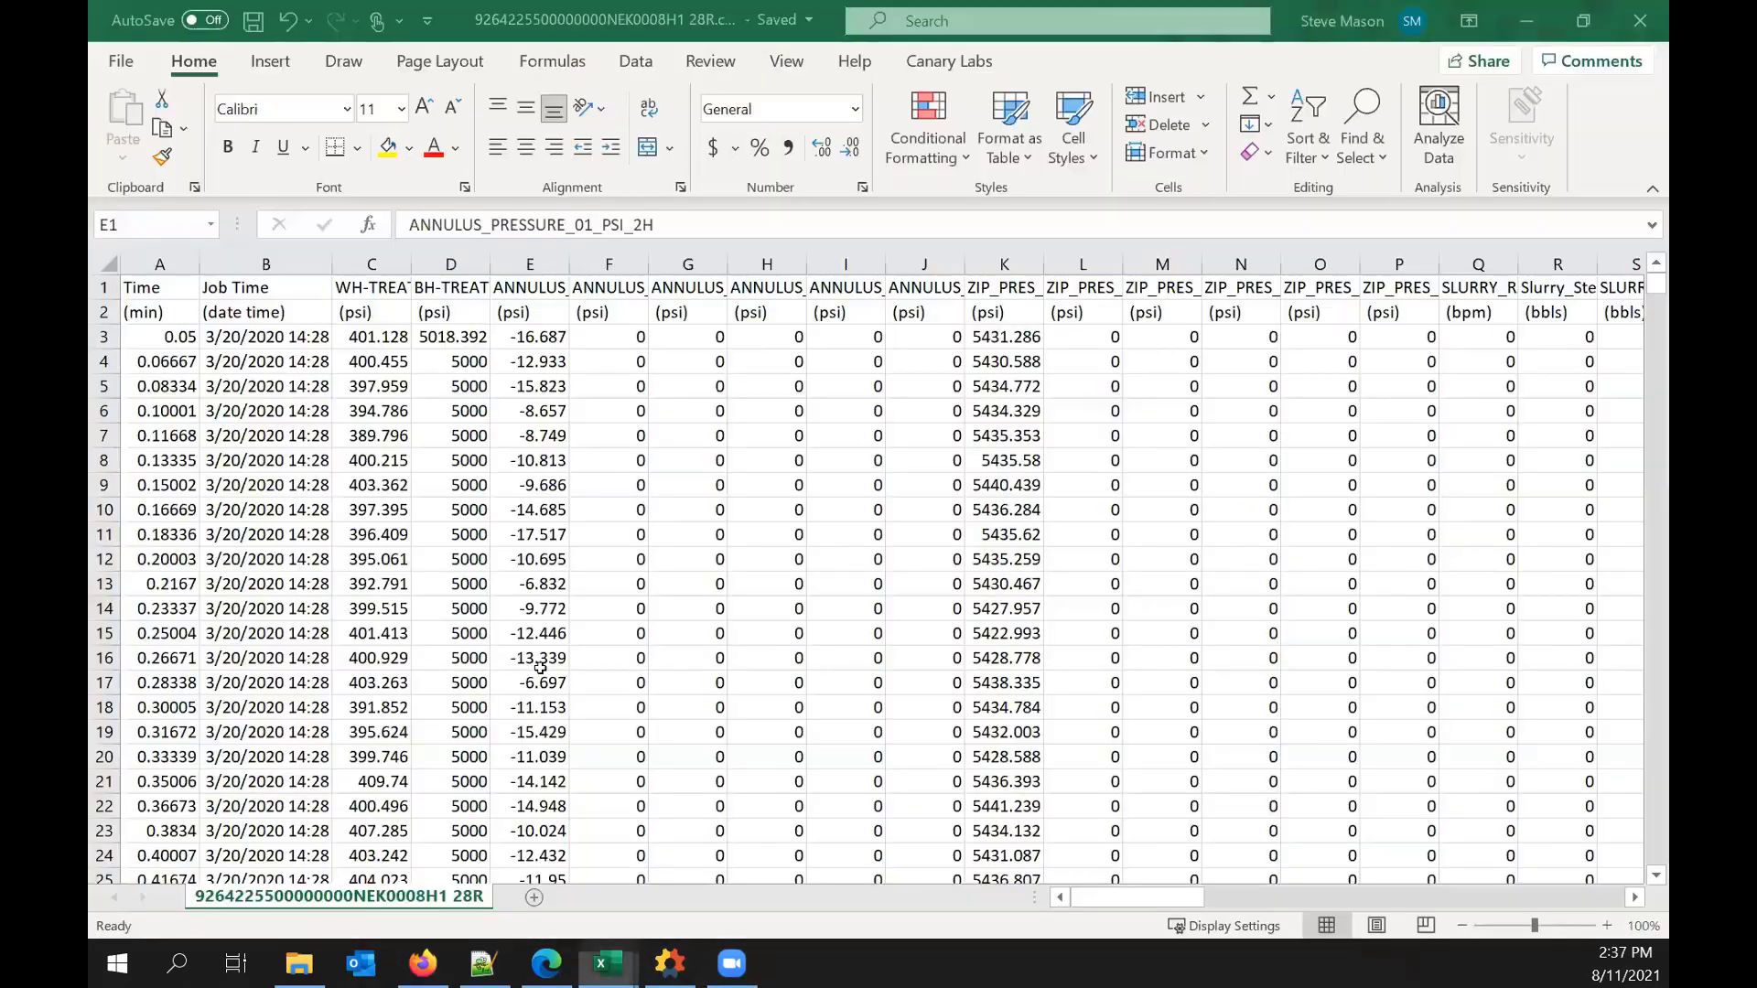
click(482, 962)
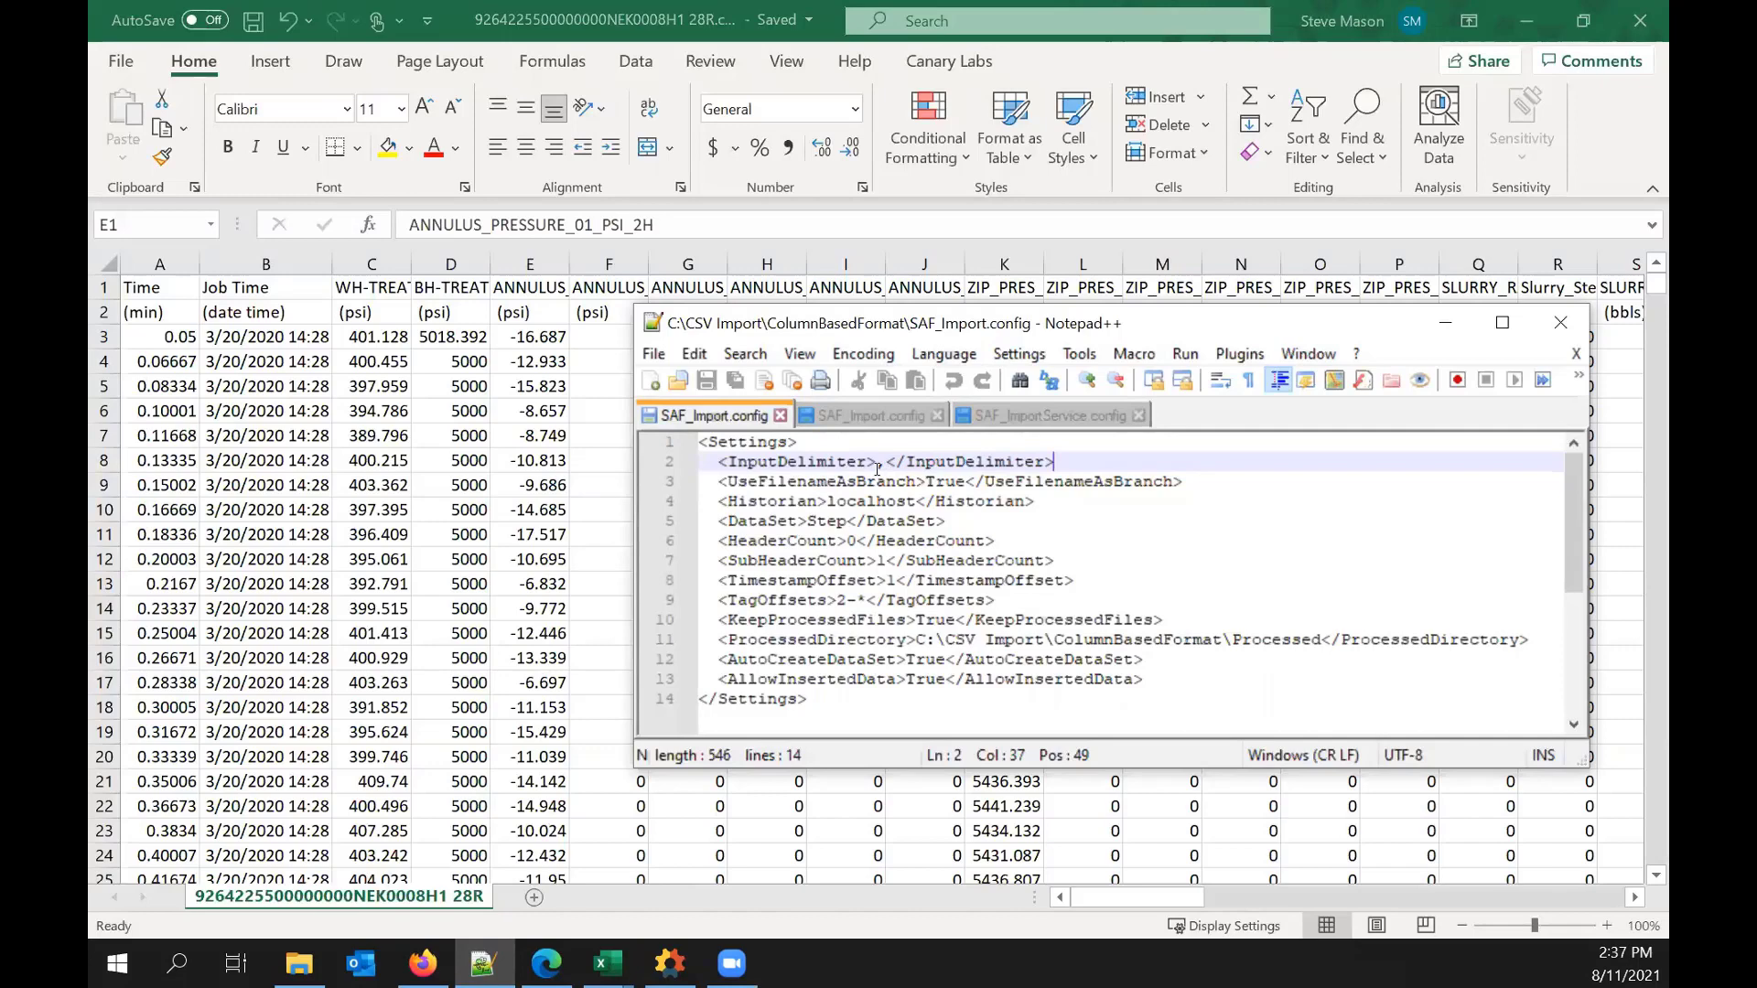
Step: Review the UseFilenameAsBranch, Historian and DataSet settings in the column-based SAF_Import.config
click(790, 481)
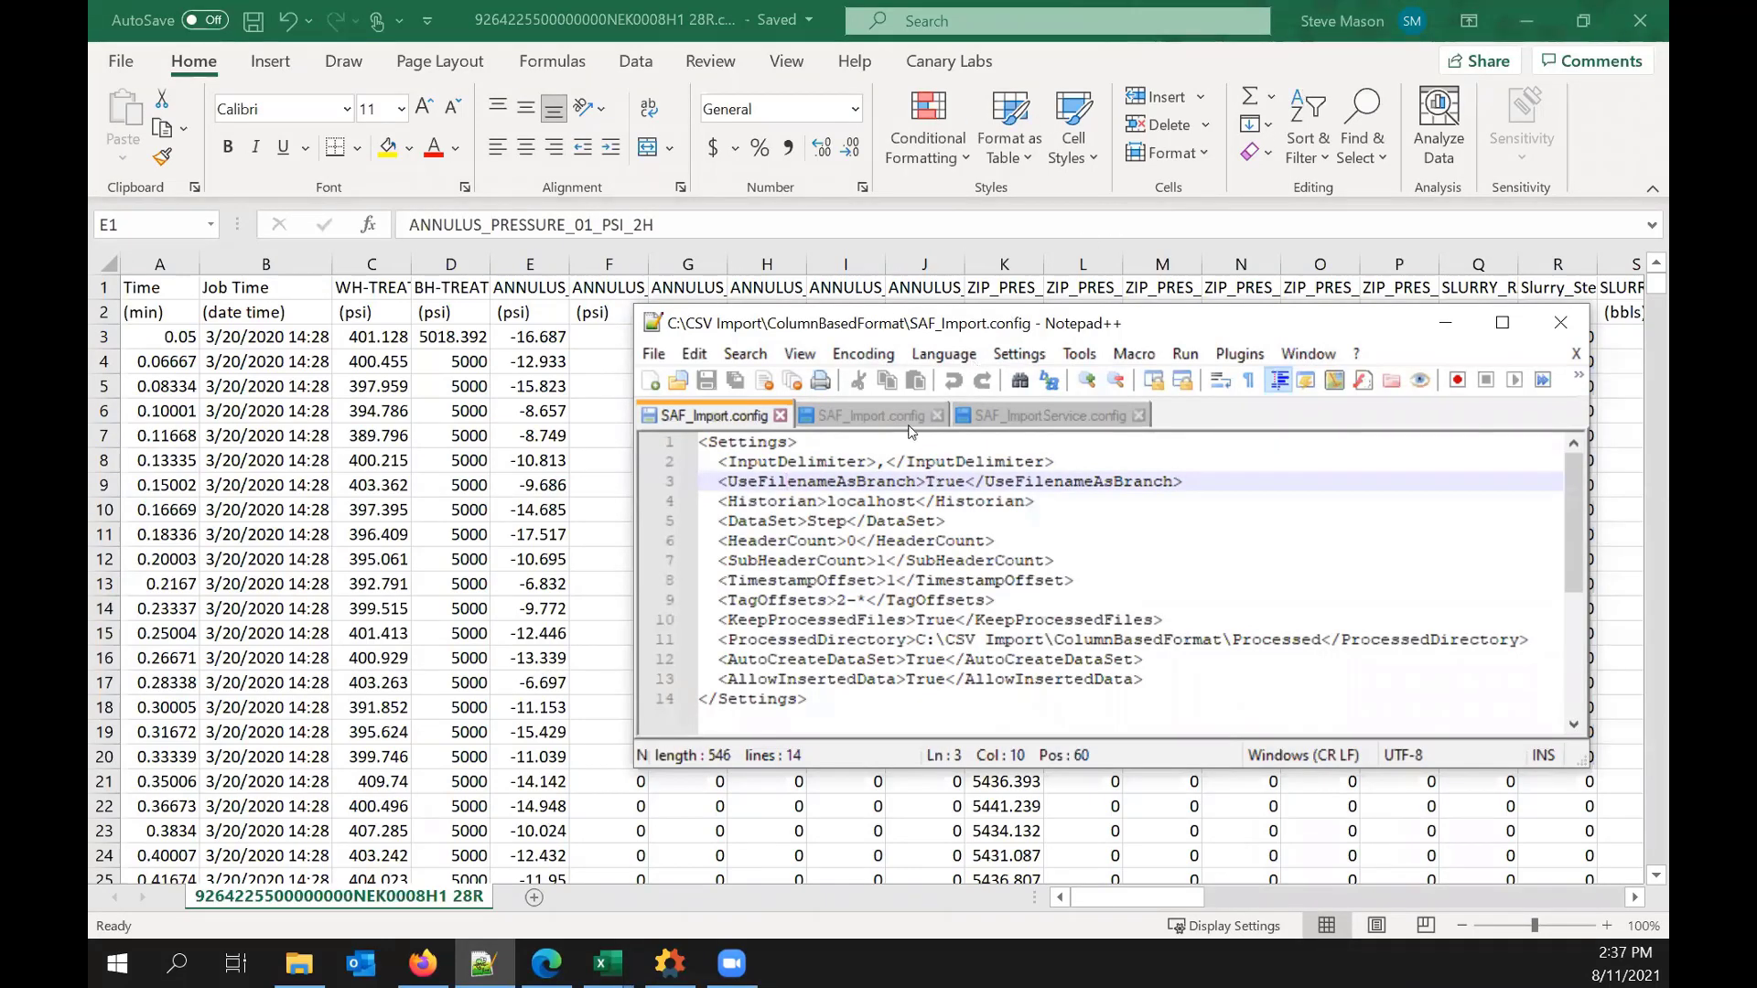
click(815, 522)
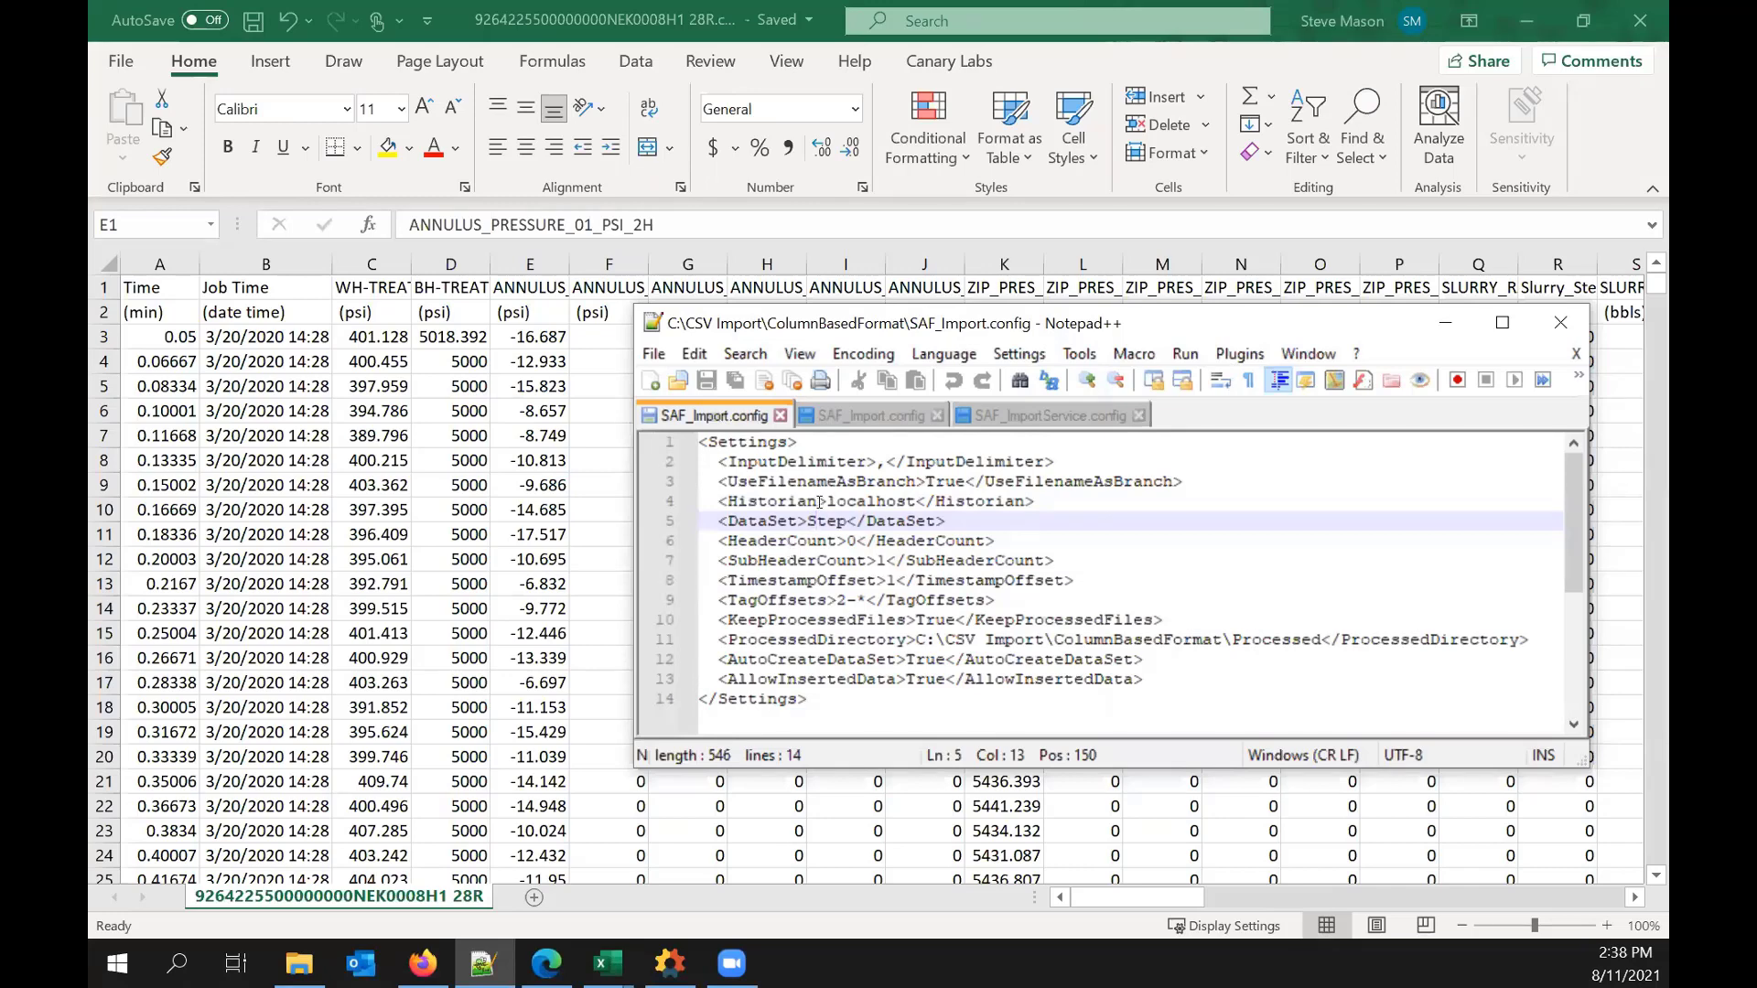
click(755, 499)
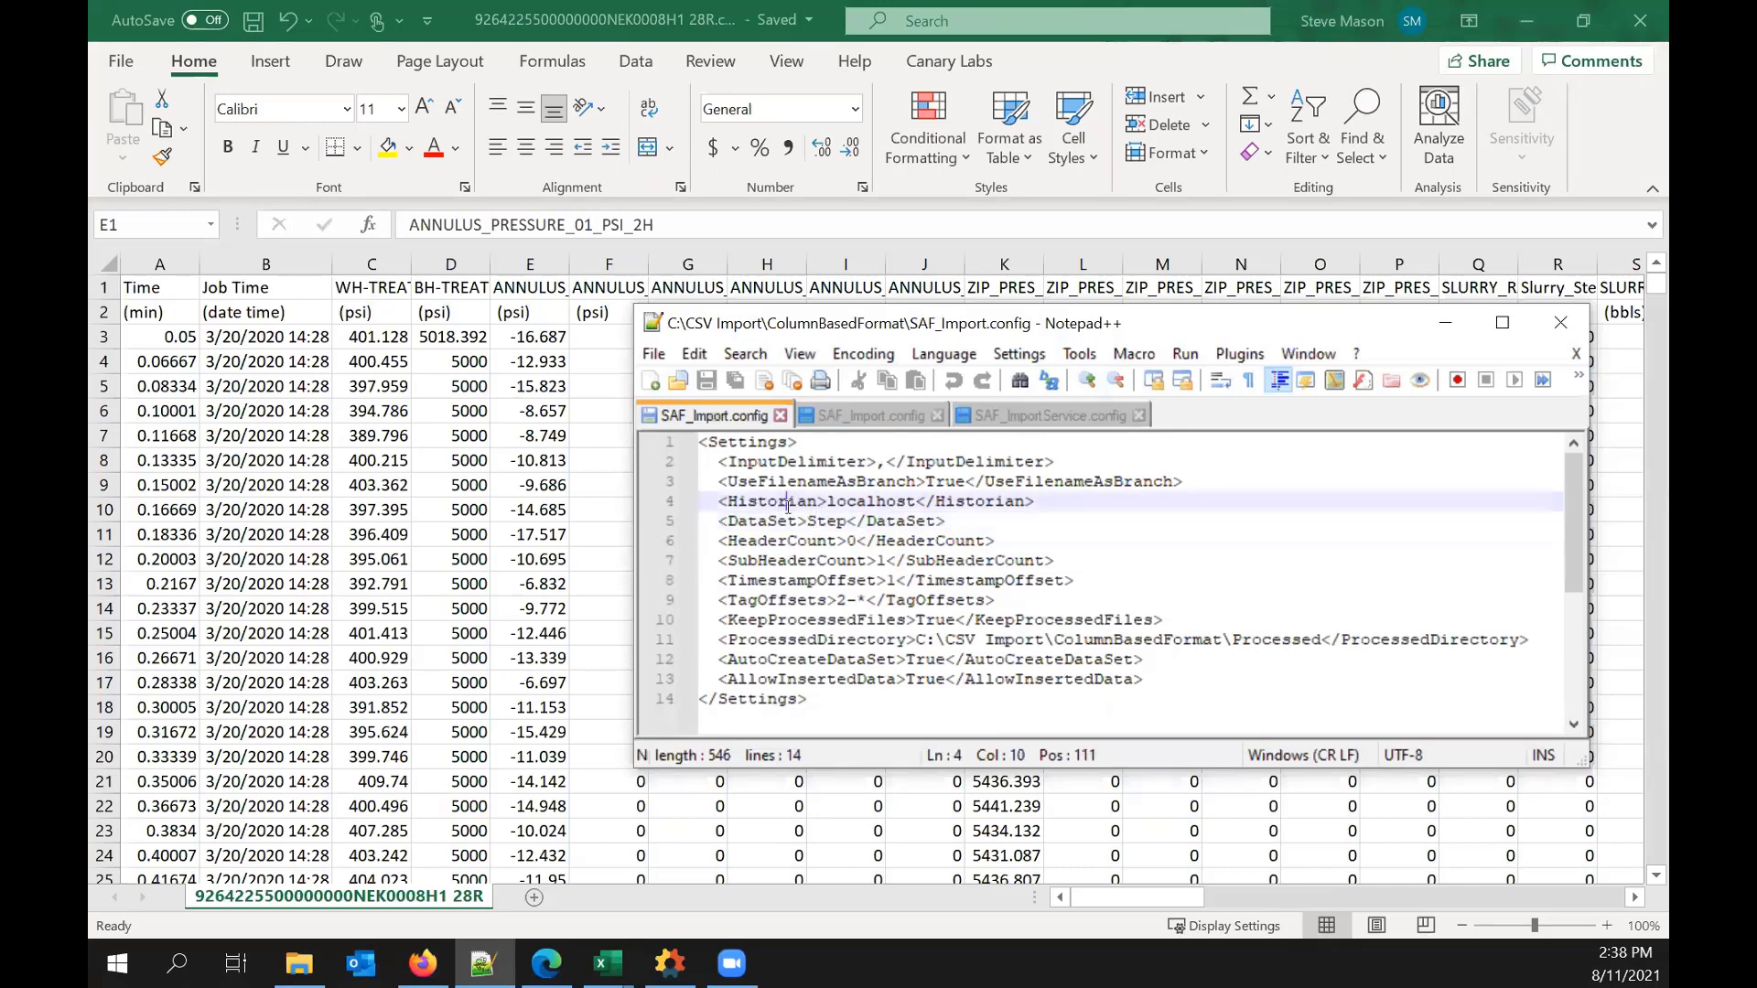
click(913, 502)
click(865, 520)
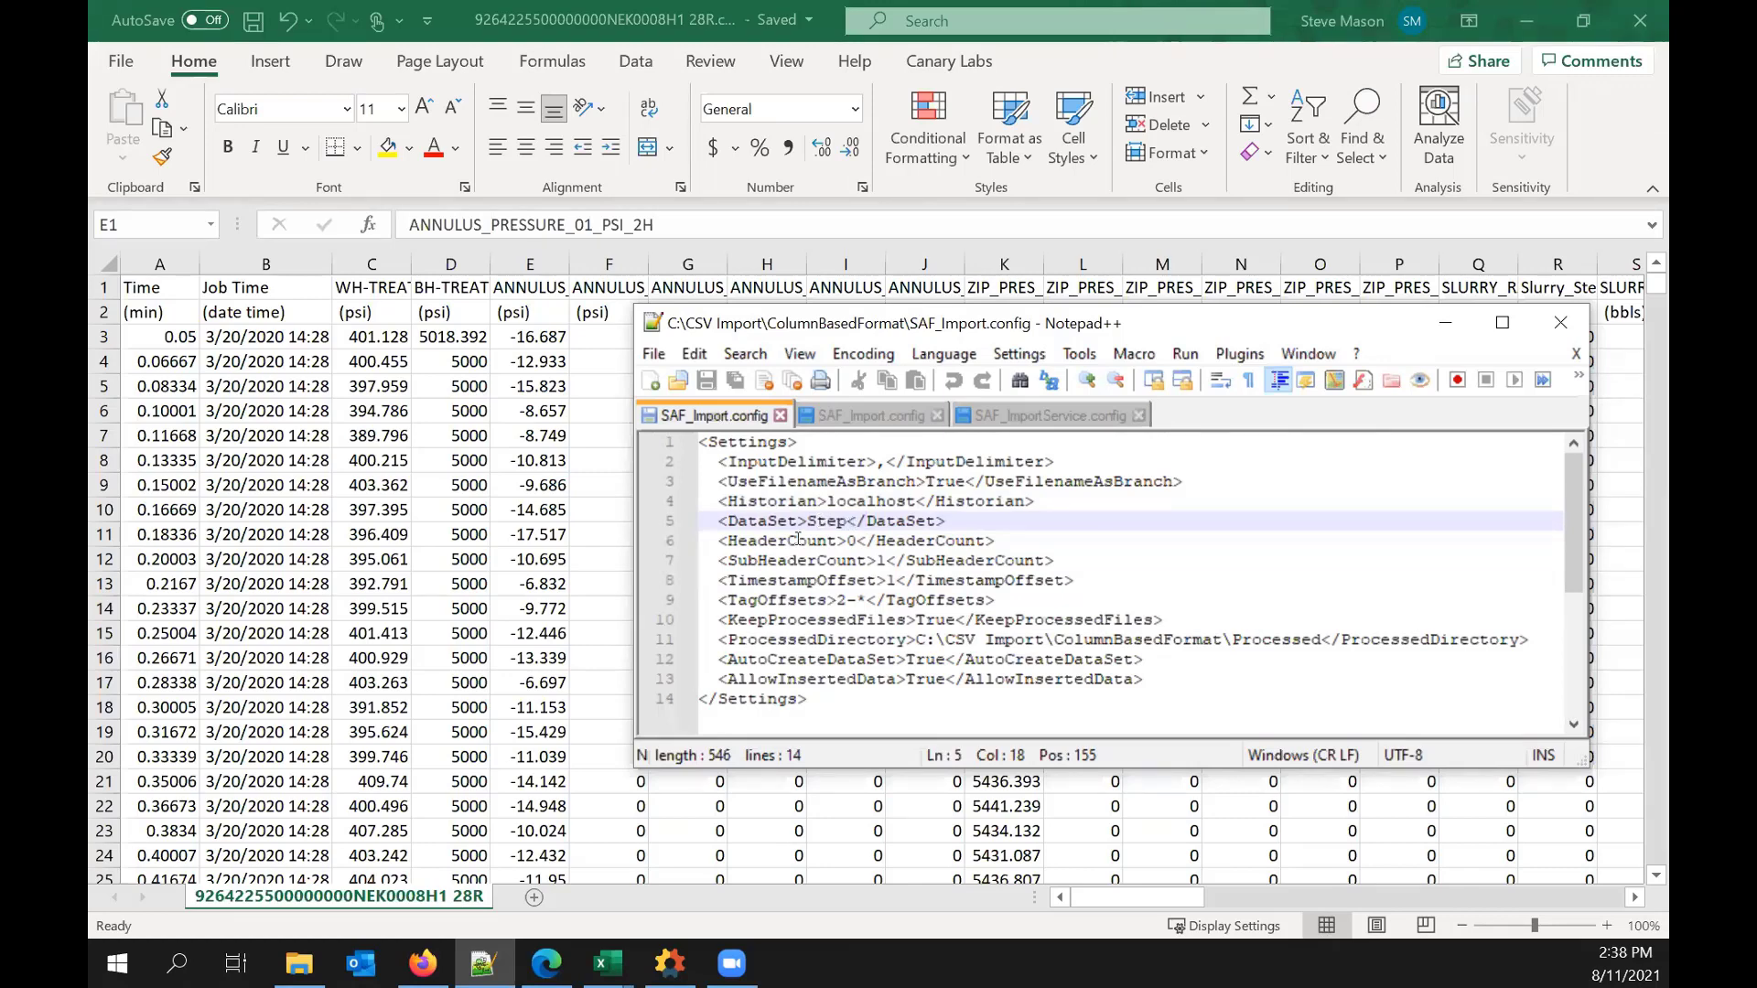
Step: Examine HeaderCount and SubHeaderCount against the CSV's first rows, moving the config window down to clear the first data row
click(769, 543)
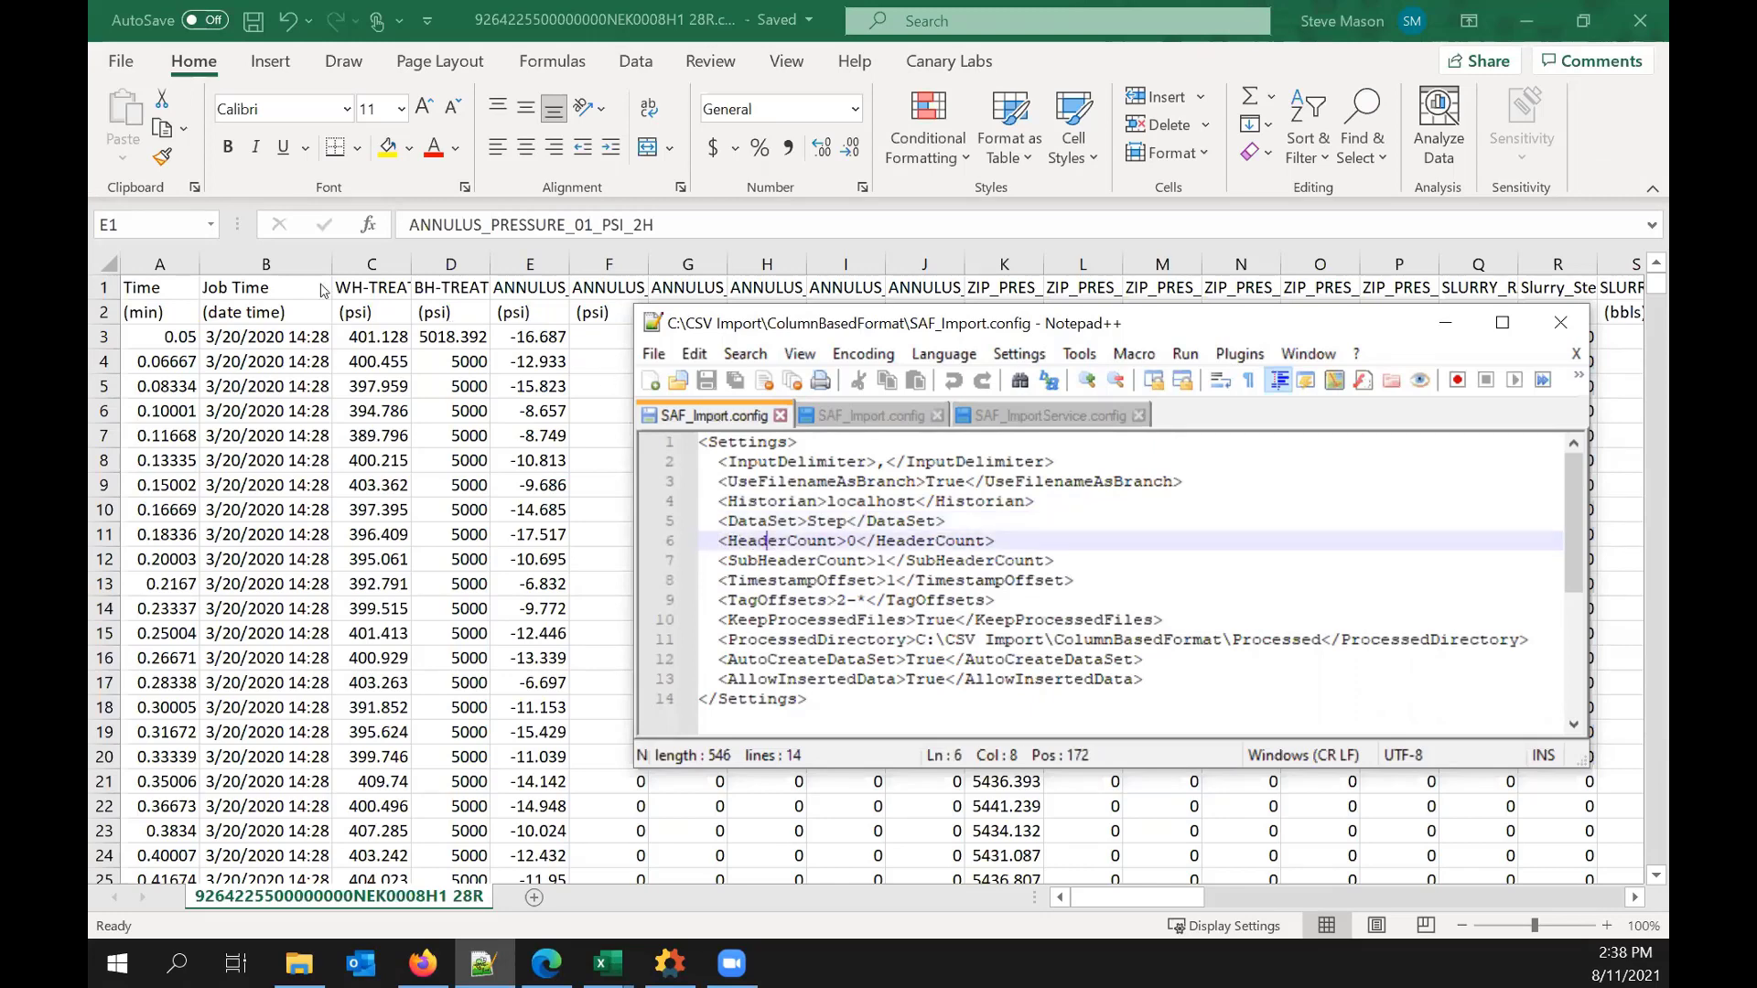
drag(880, 334, 870, 382)
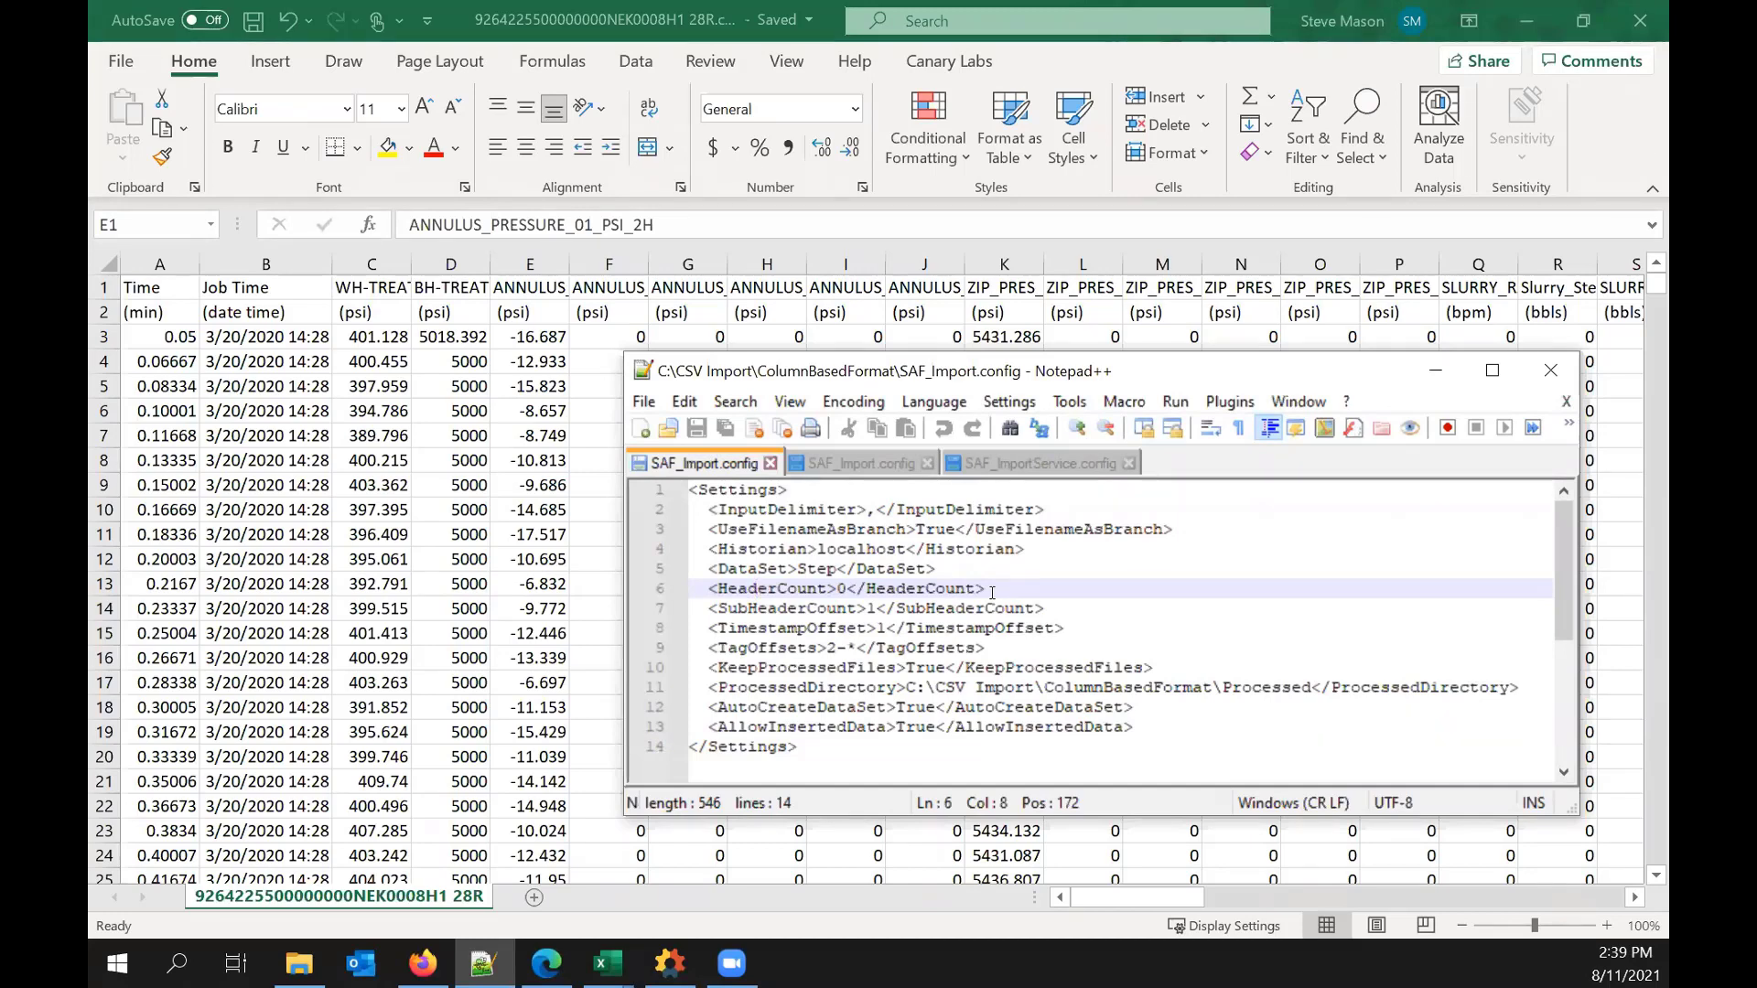
click(1052, 609)
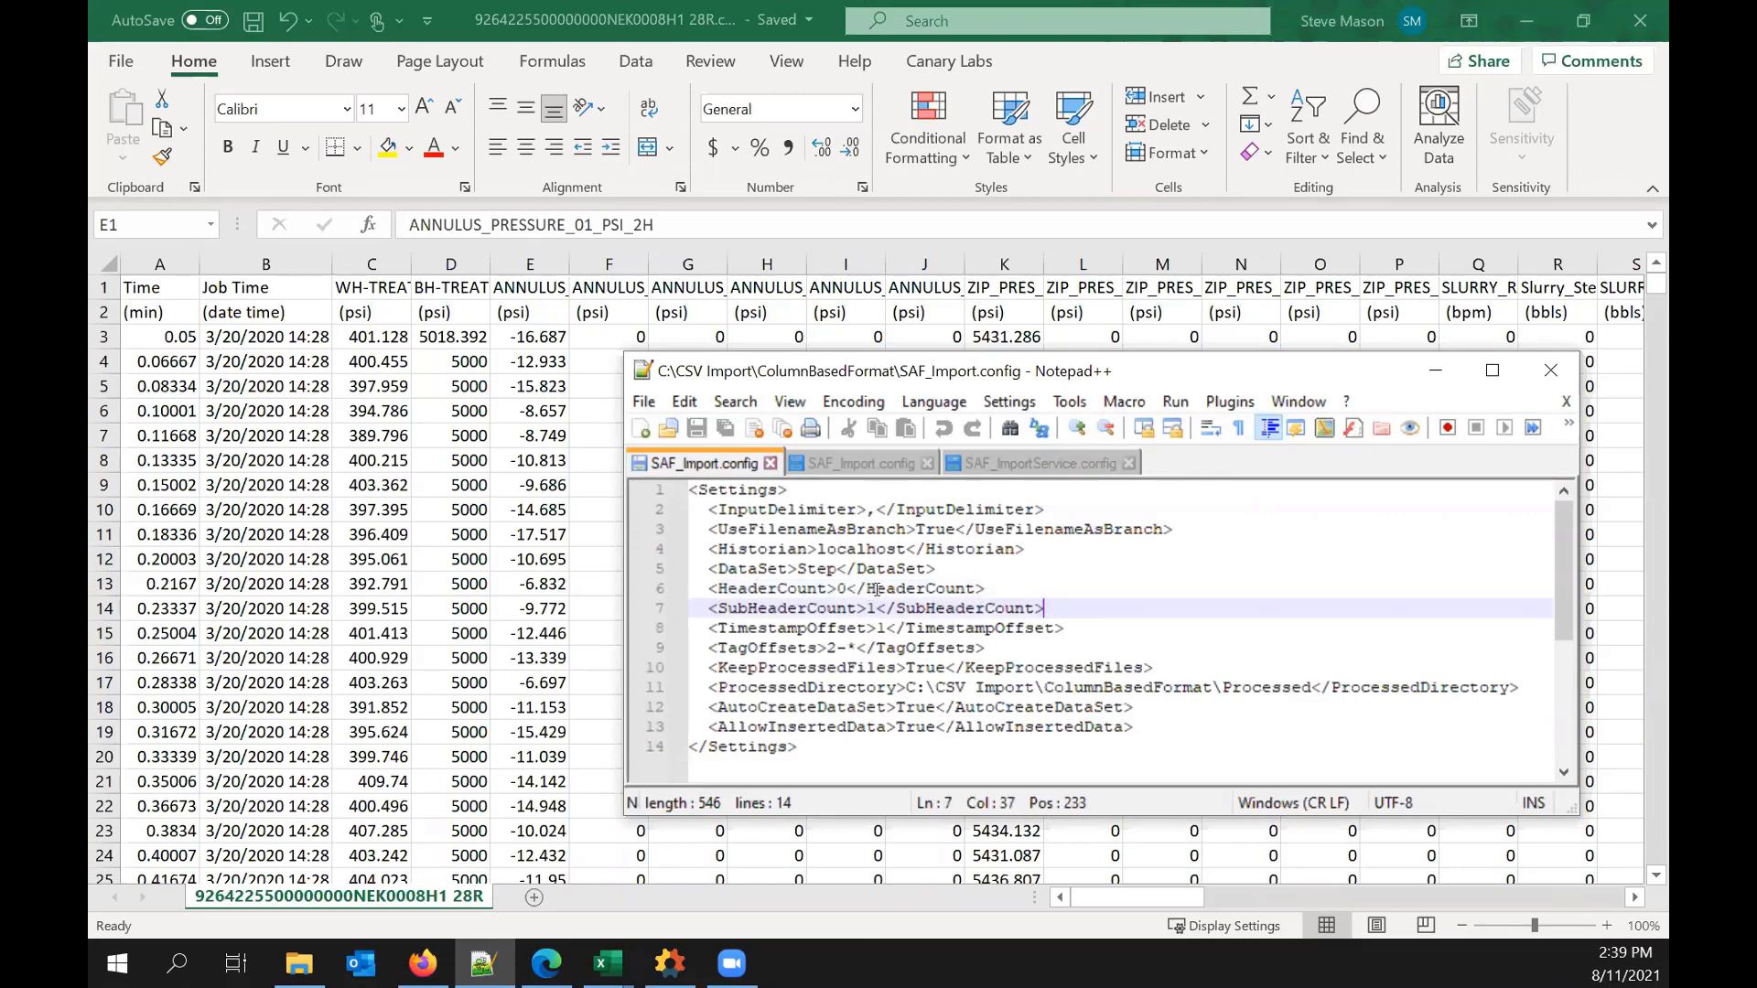
click(872, 609)
Step: Compare the TimestampOffset setting with columns A and B of the CSV, ending back at the config file
click(1091, 631)
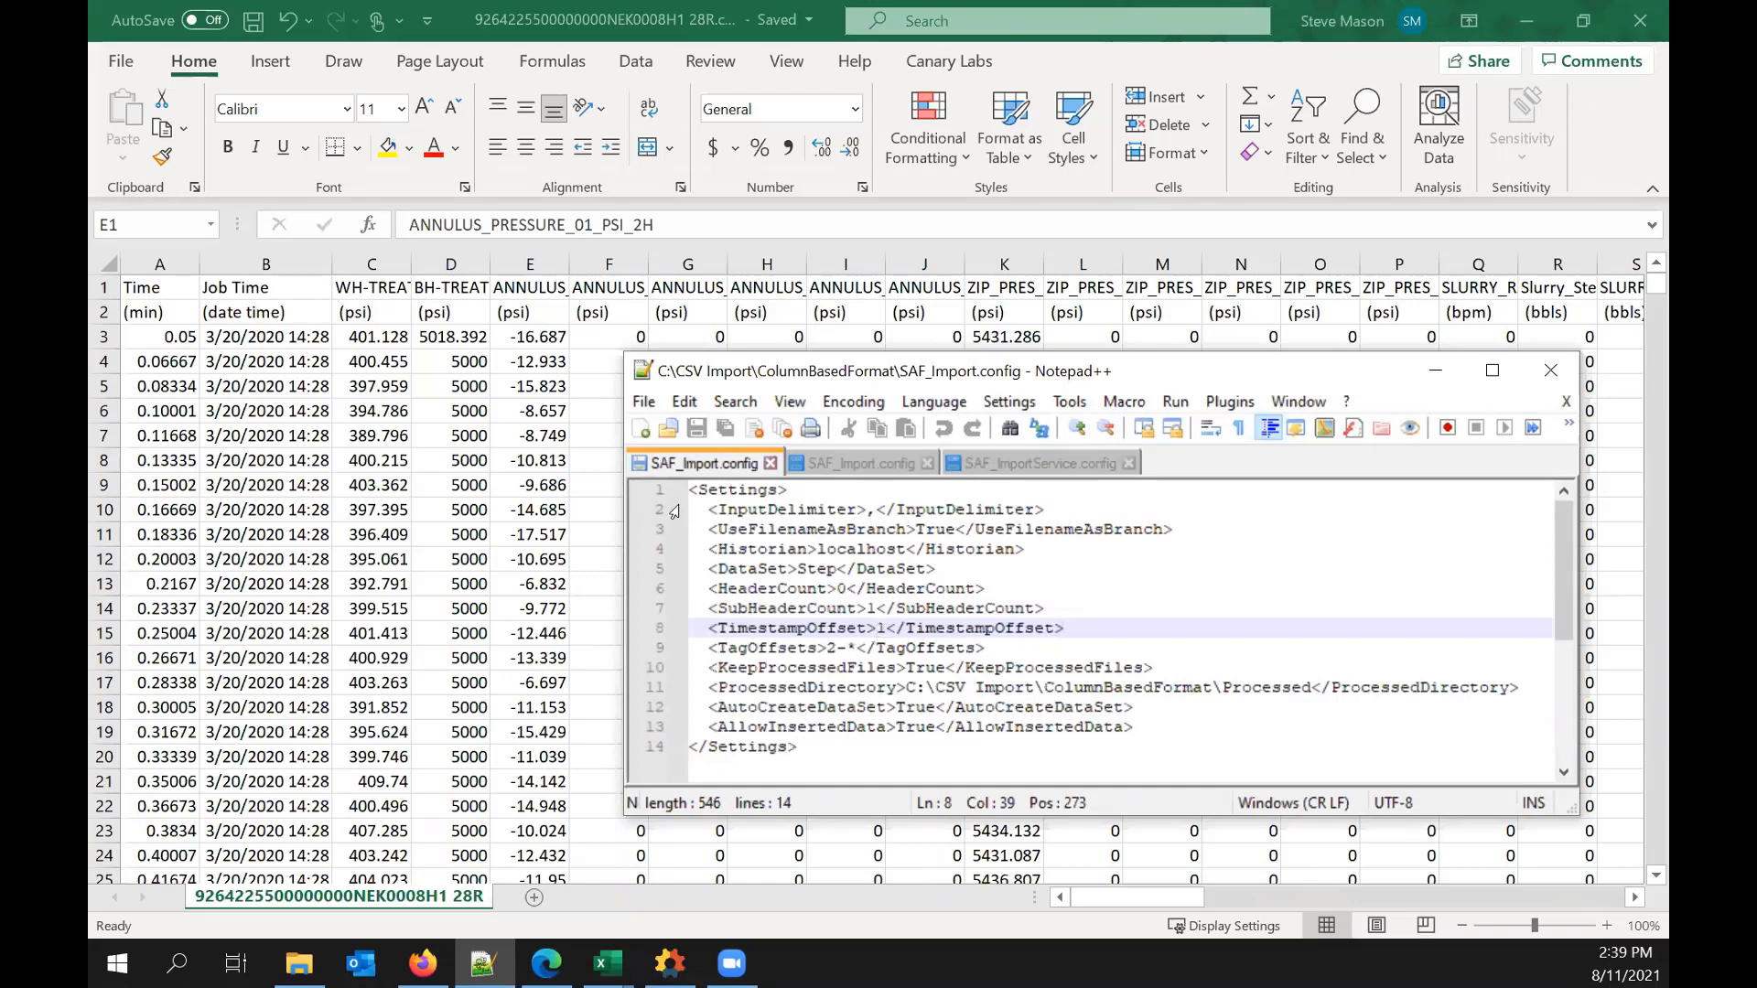
click(158, 259)
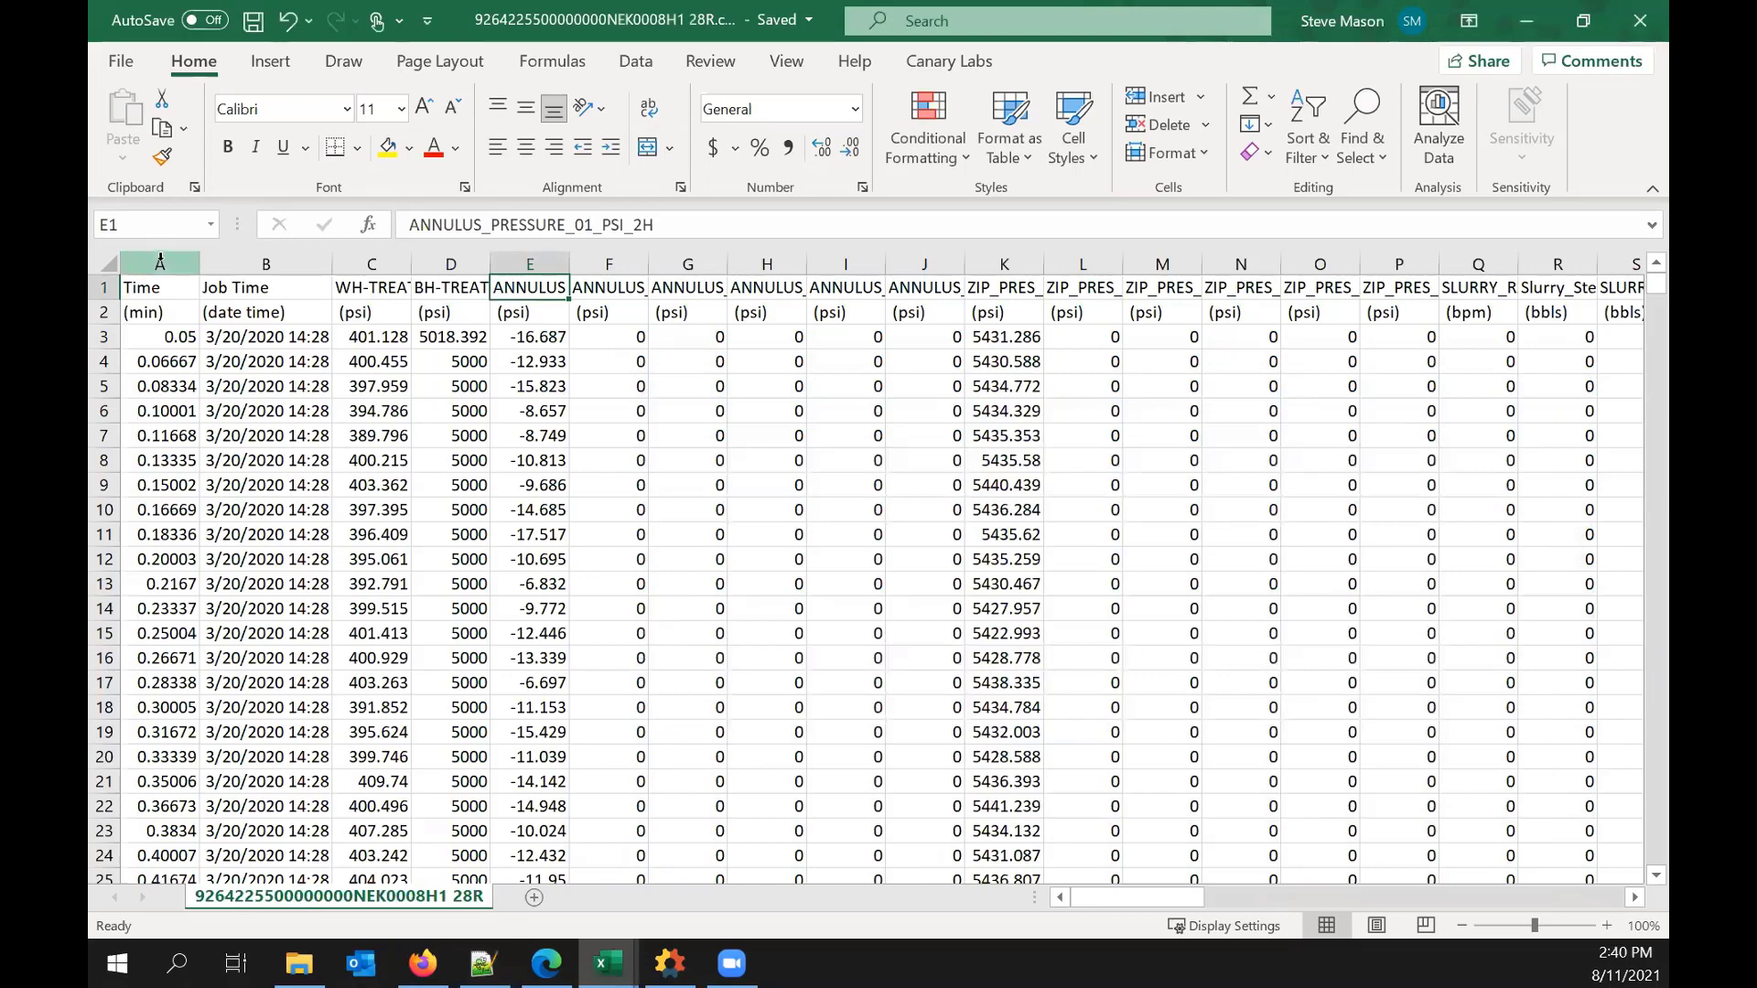
click(159, 260)
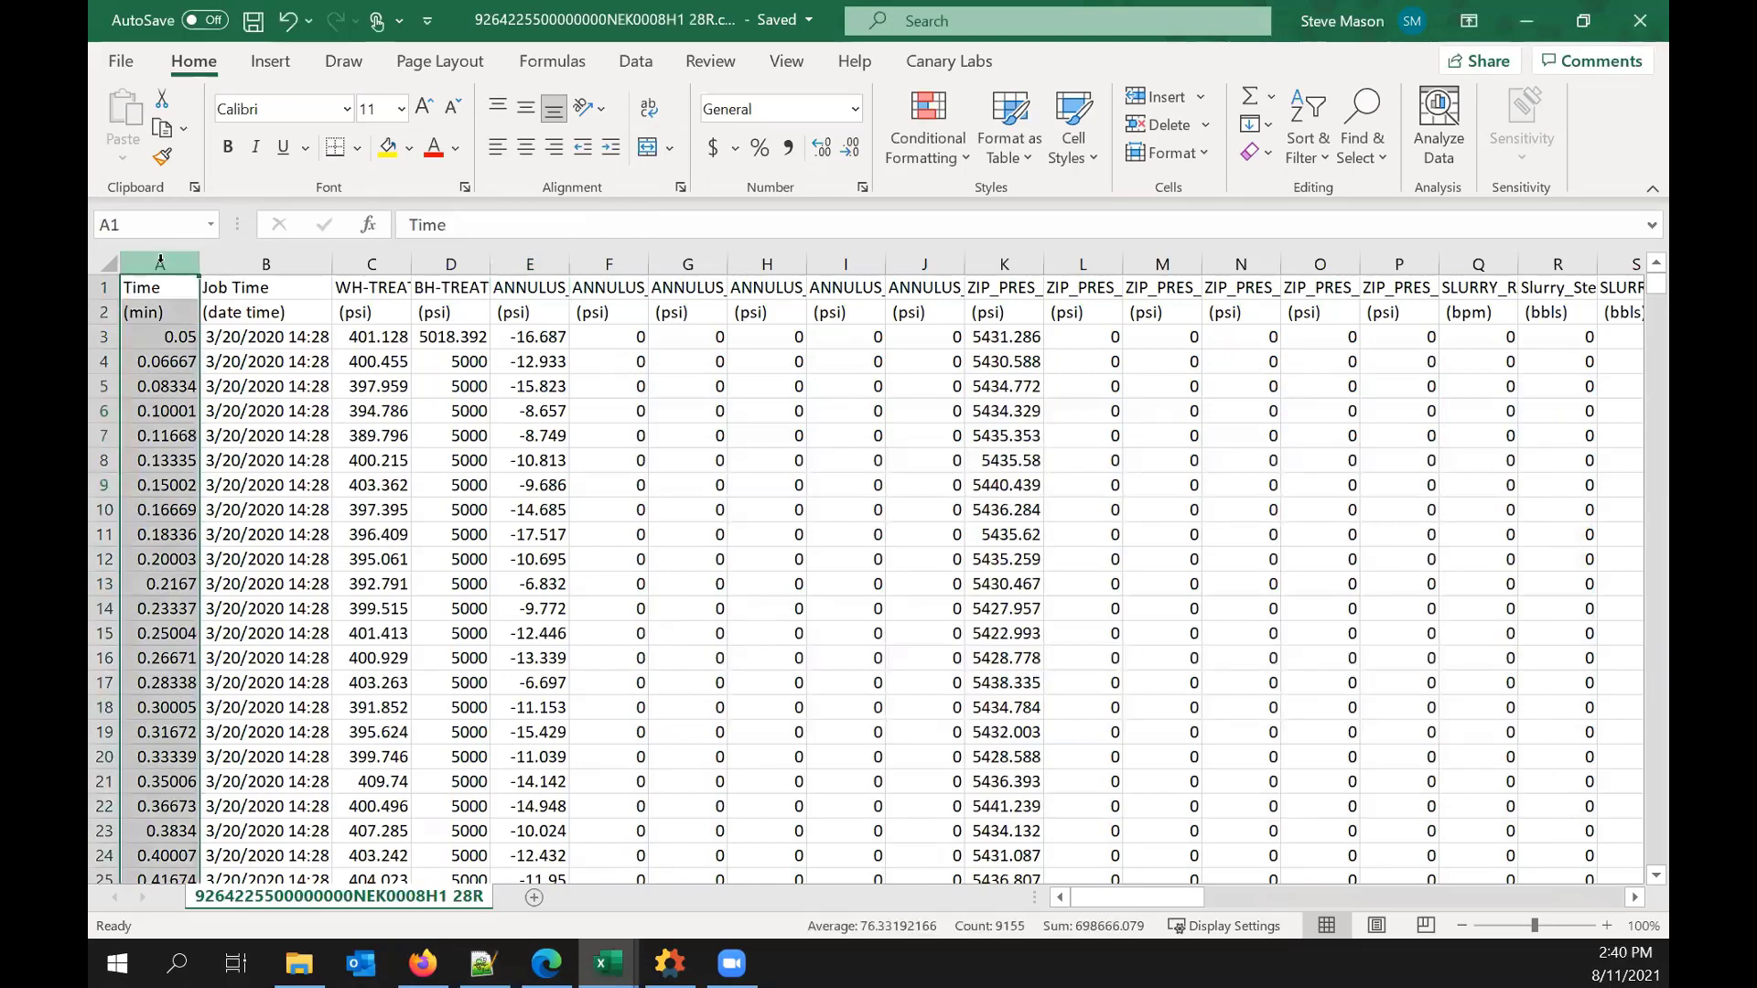
click(253, 263)
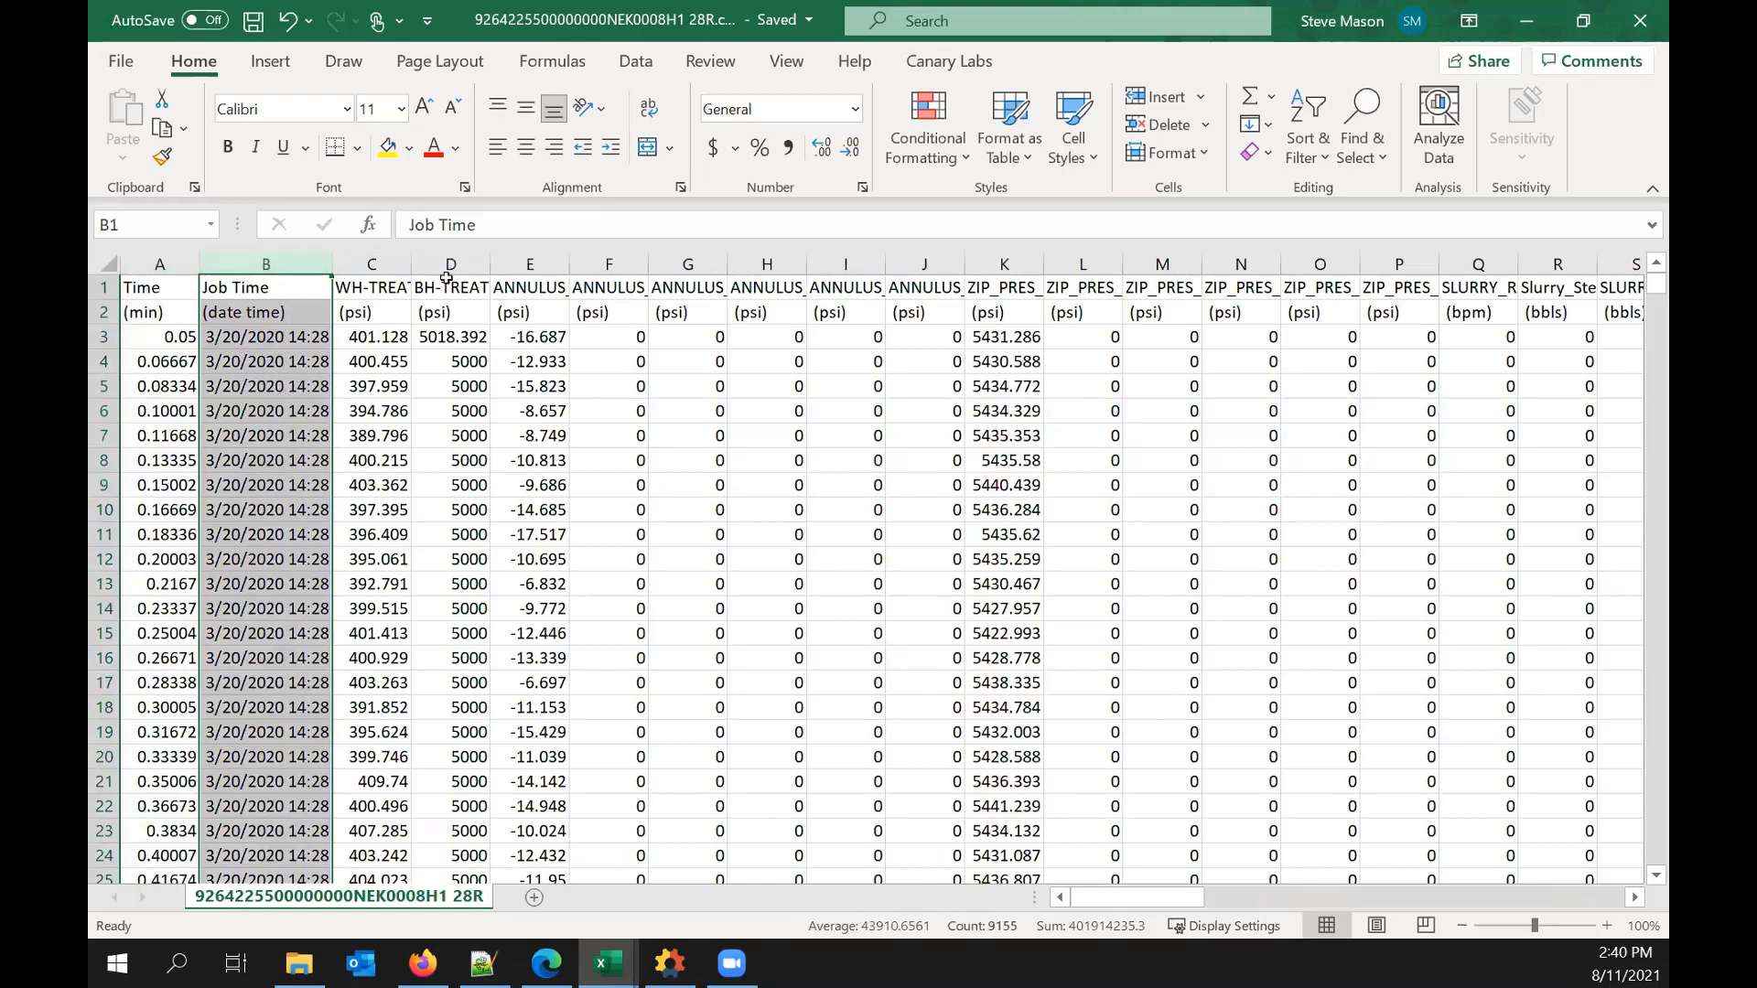
click(479, 963)
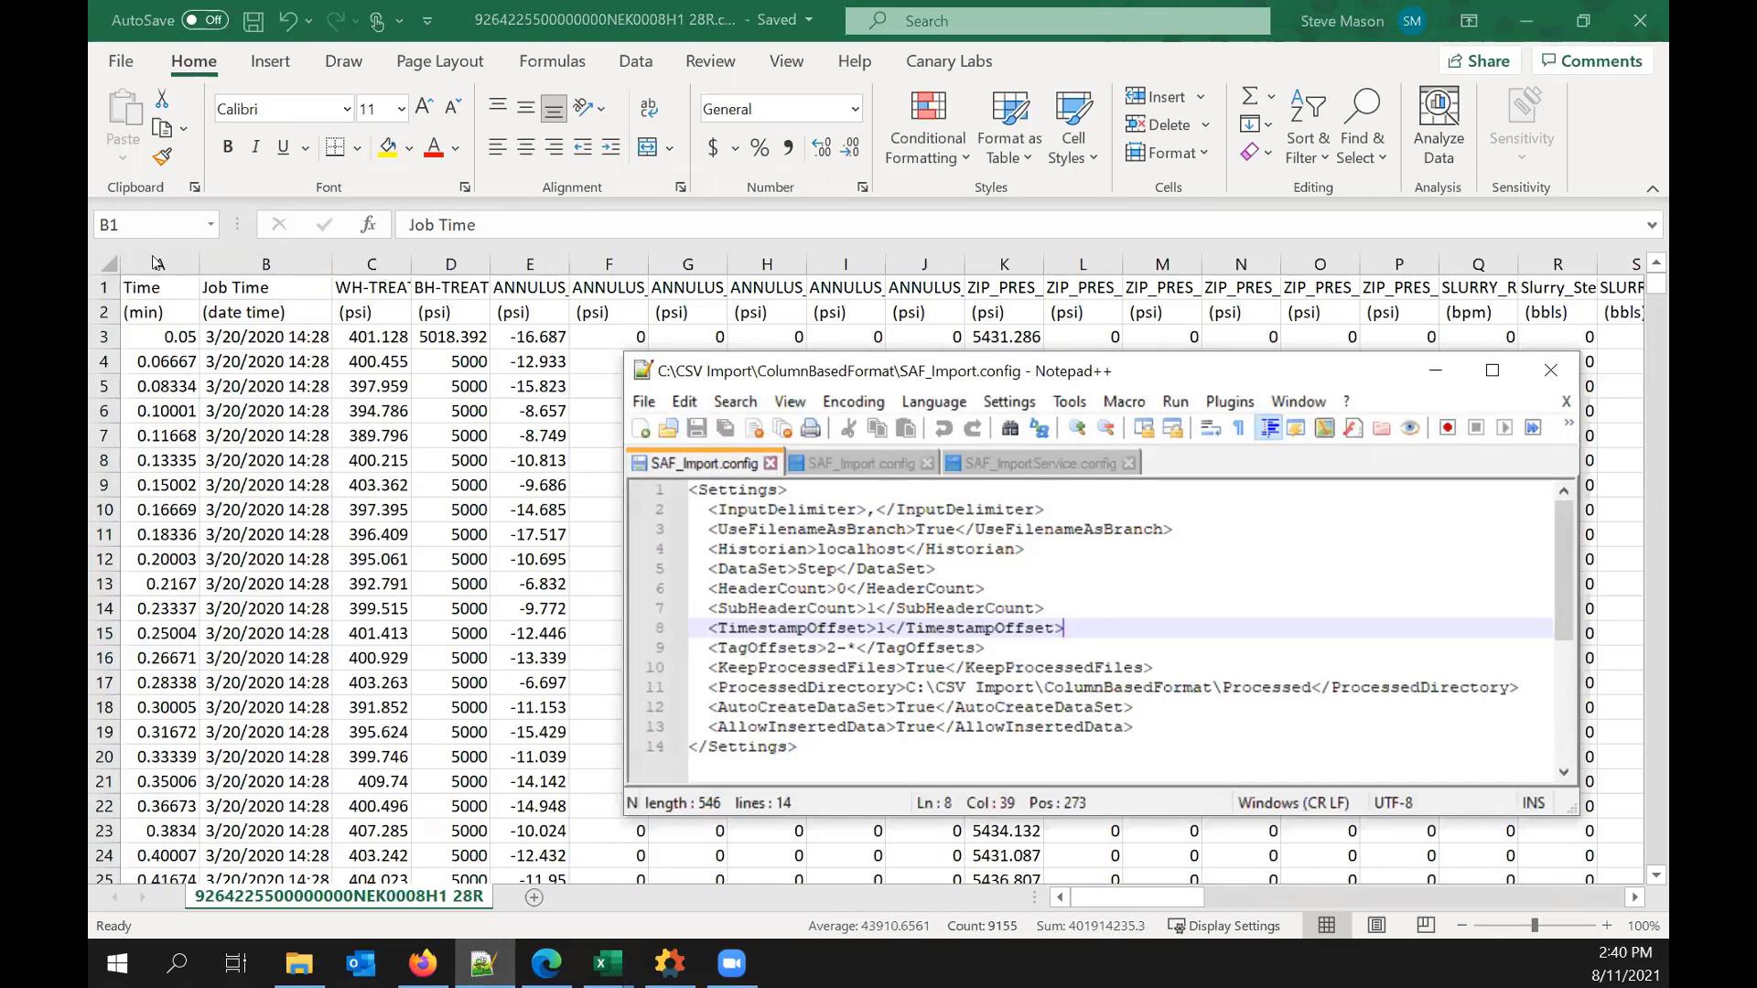
Step: Compare the TagOffsets setting with column C of the CSV, where the tag columns begin
click(377, 260)
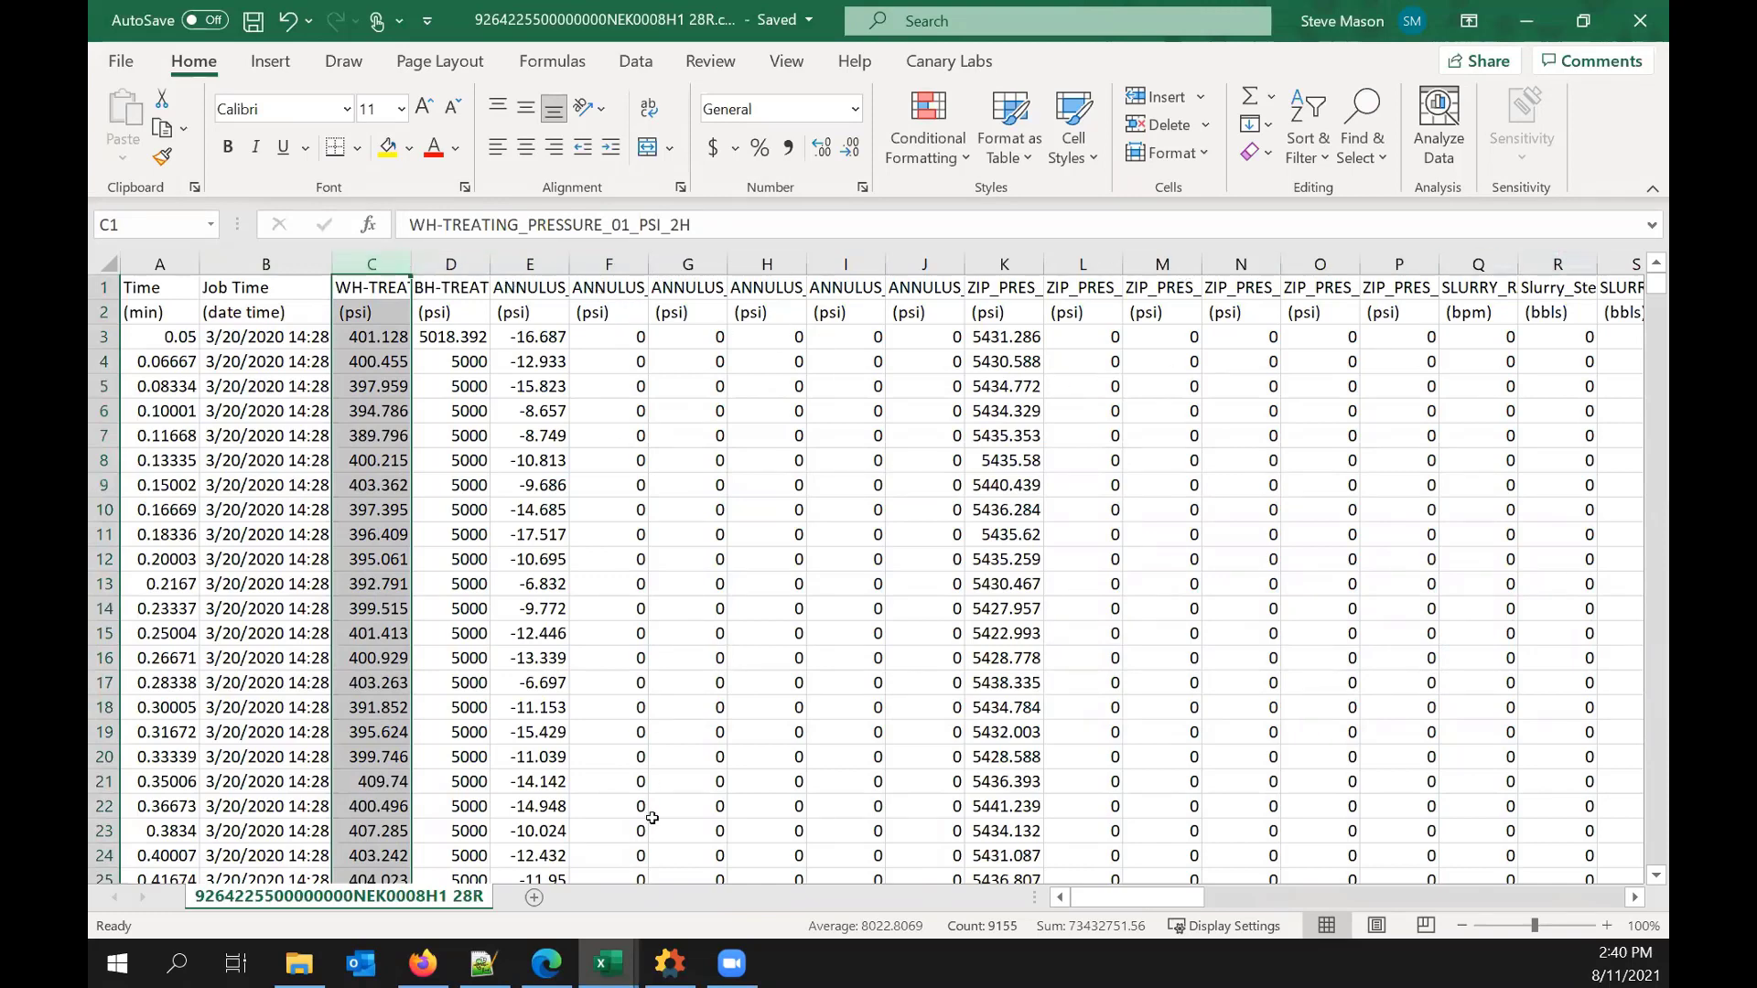
click(470, 966)
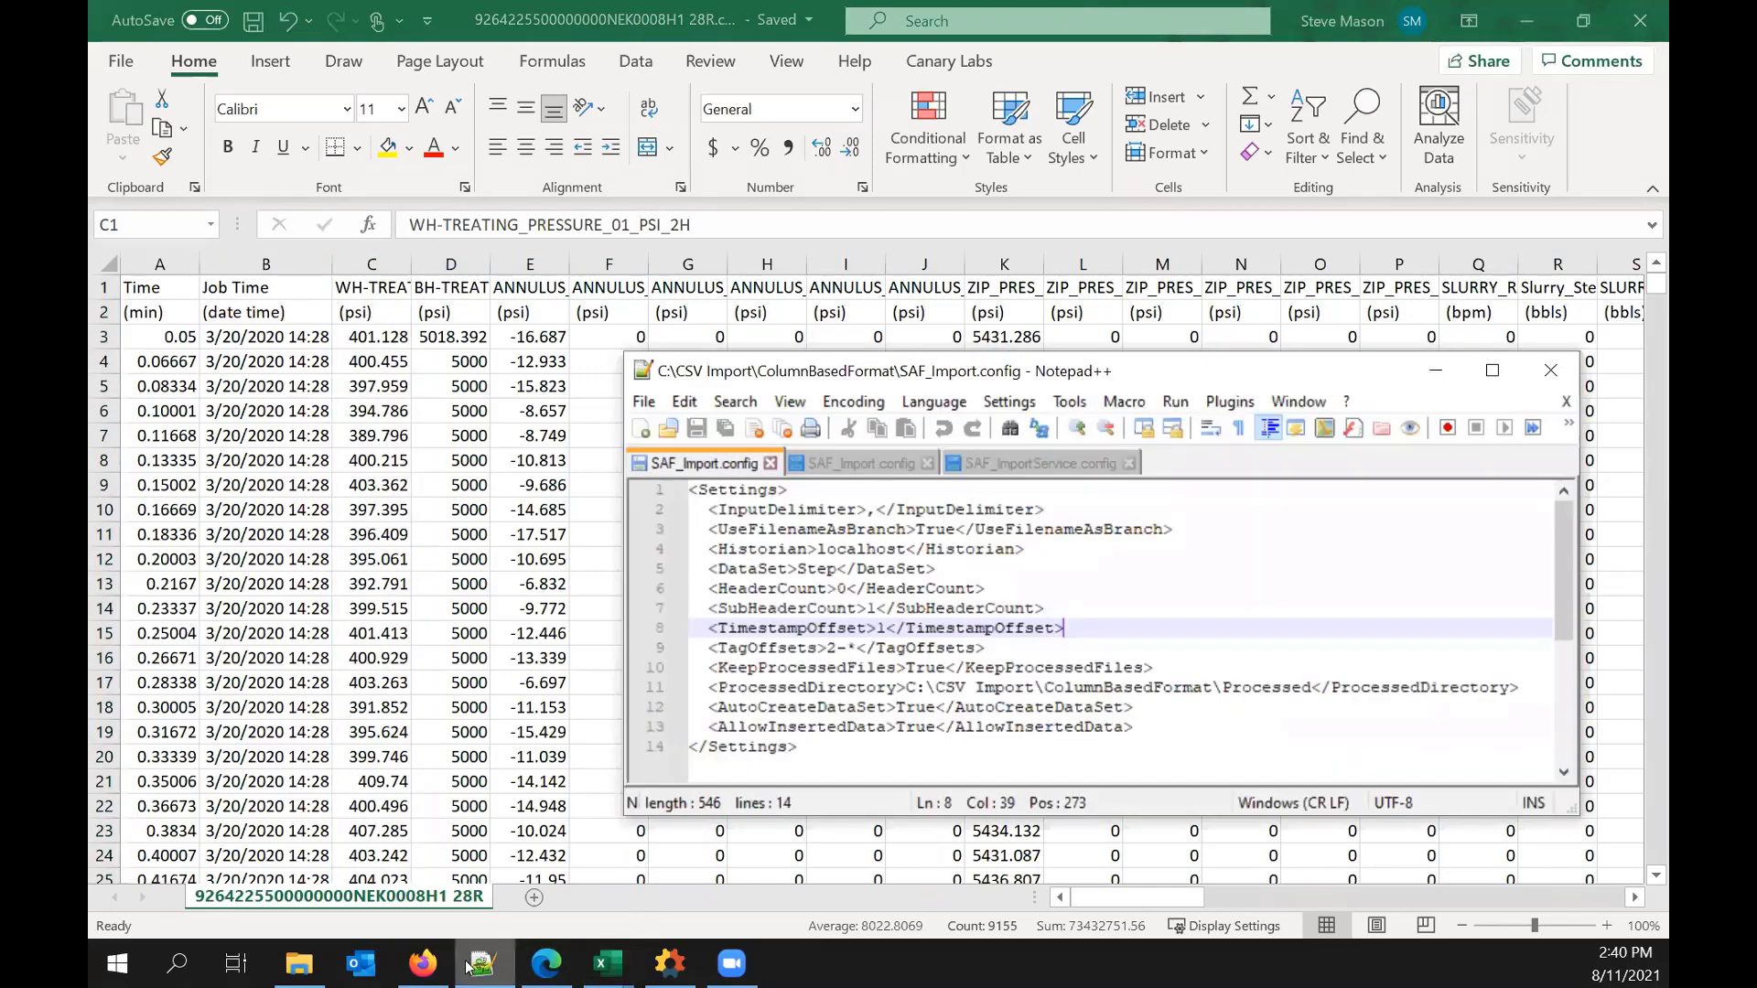
click(855, 648)
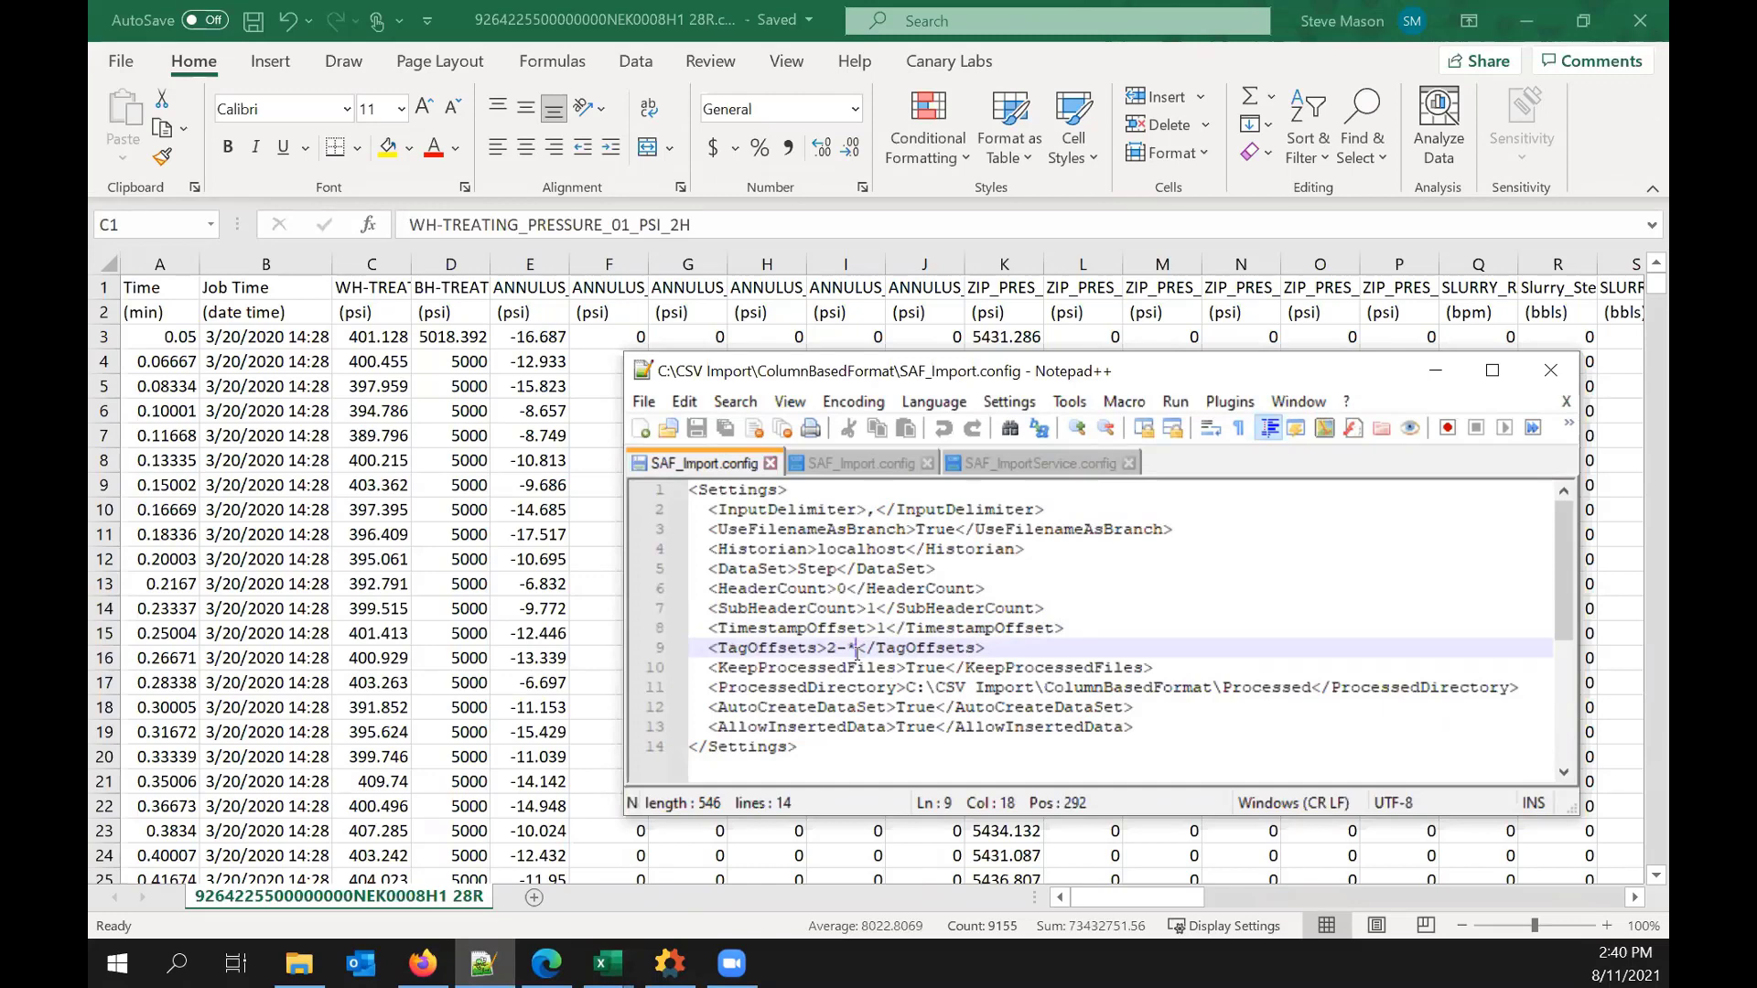
Step: Review the KeepProcessedFiles, AutoCreateDataSet and AllowInsertedData settings in the column-based SAF_Import.config
click(947, 668)
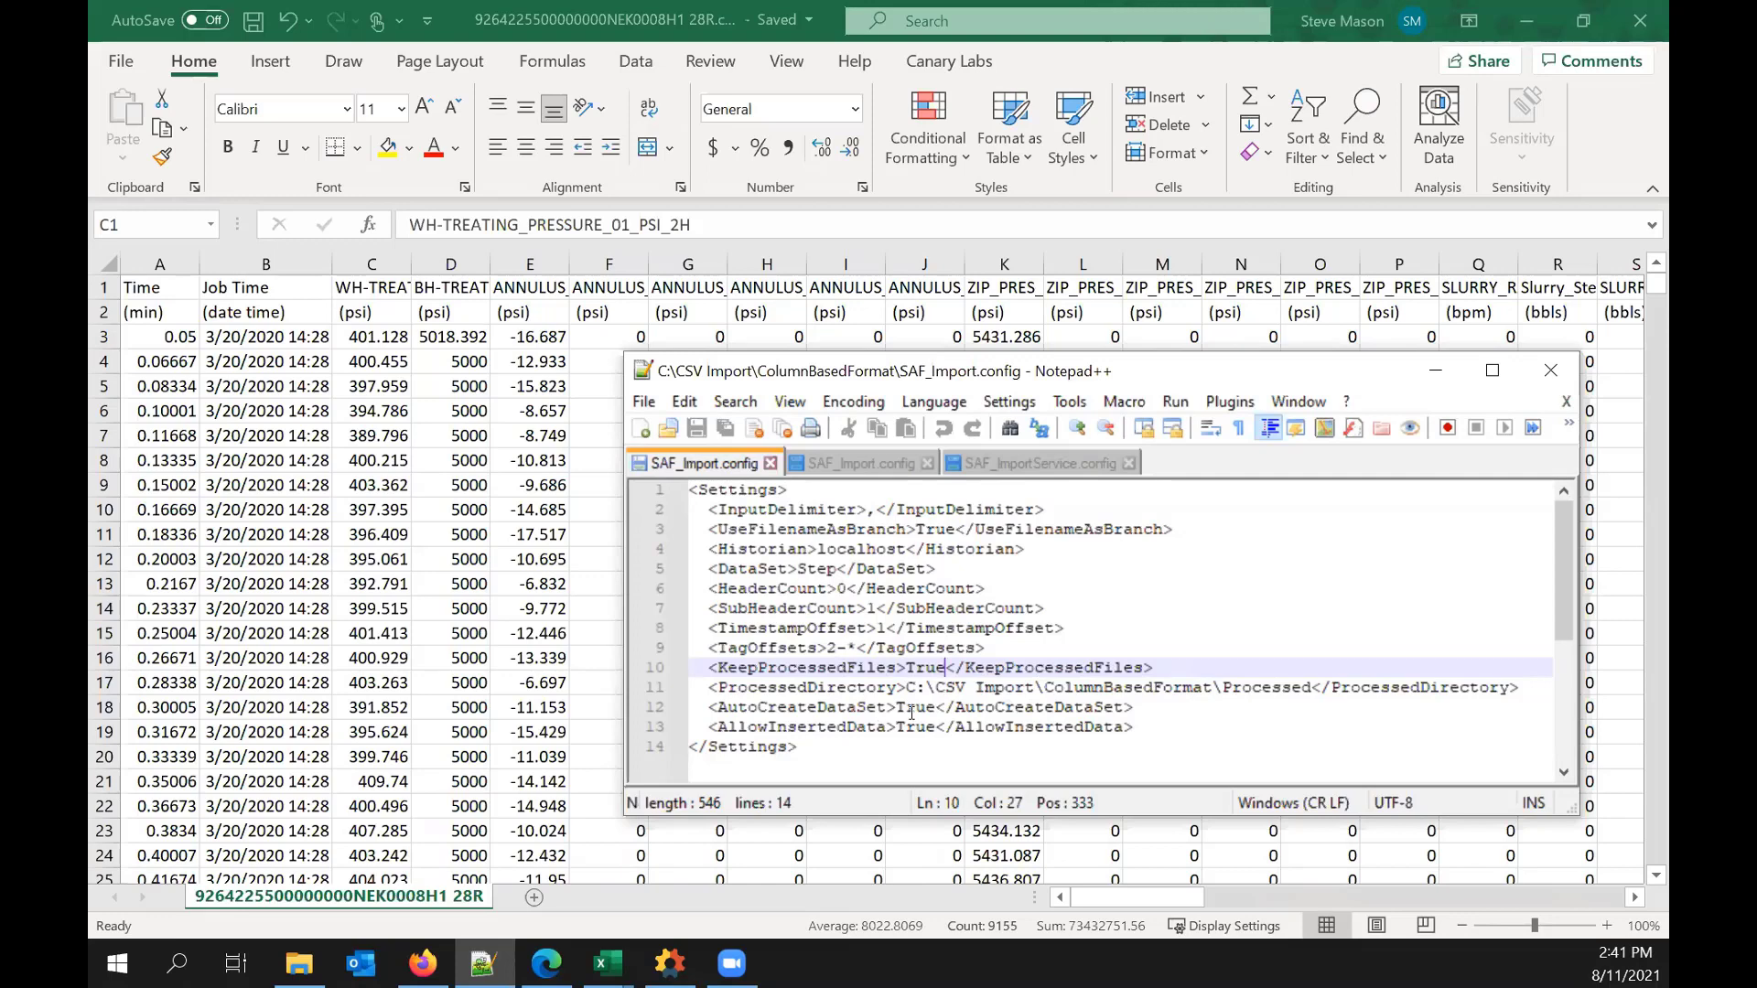
click(911, 710)
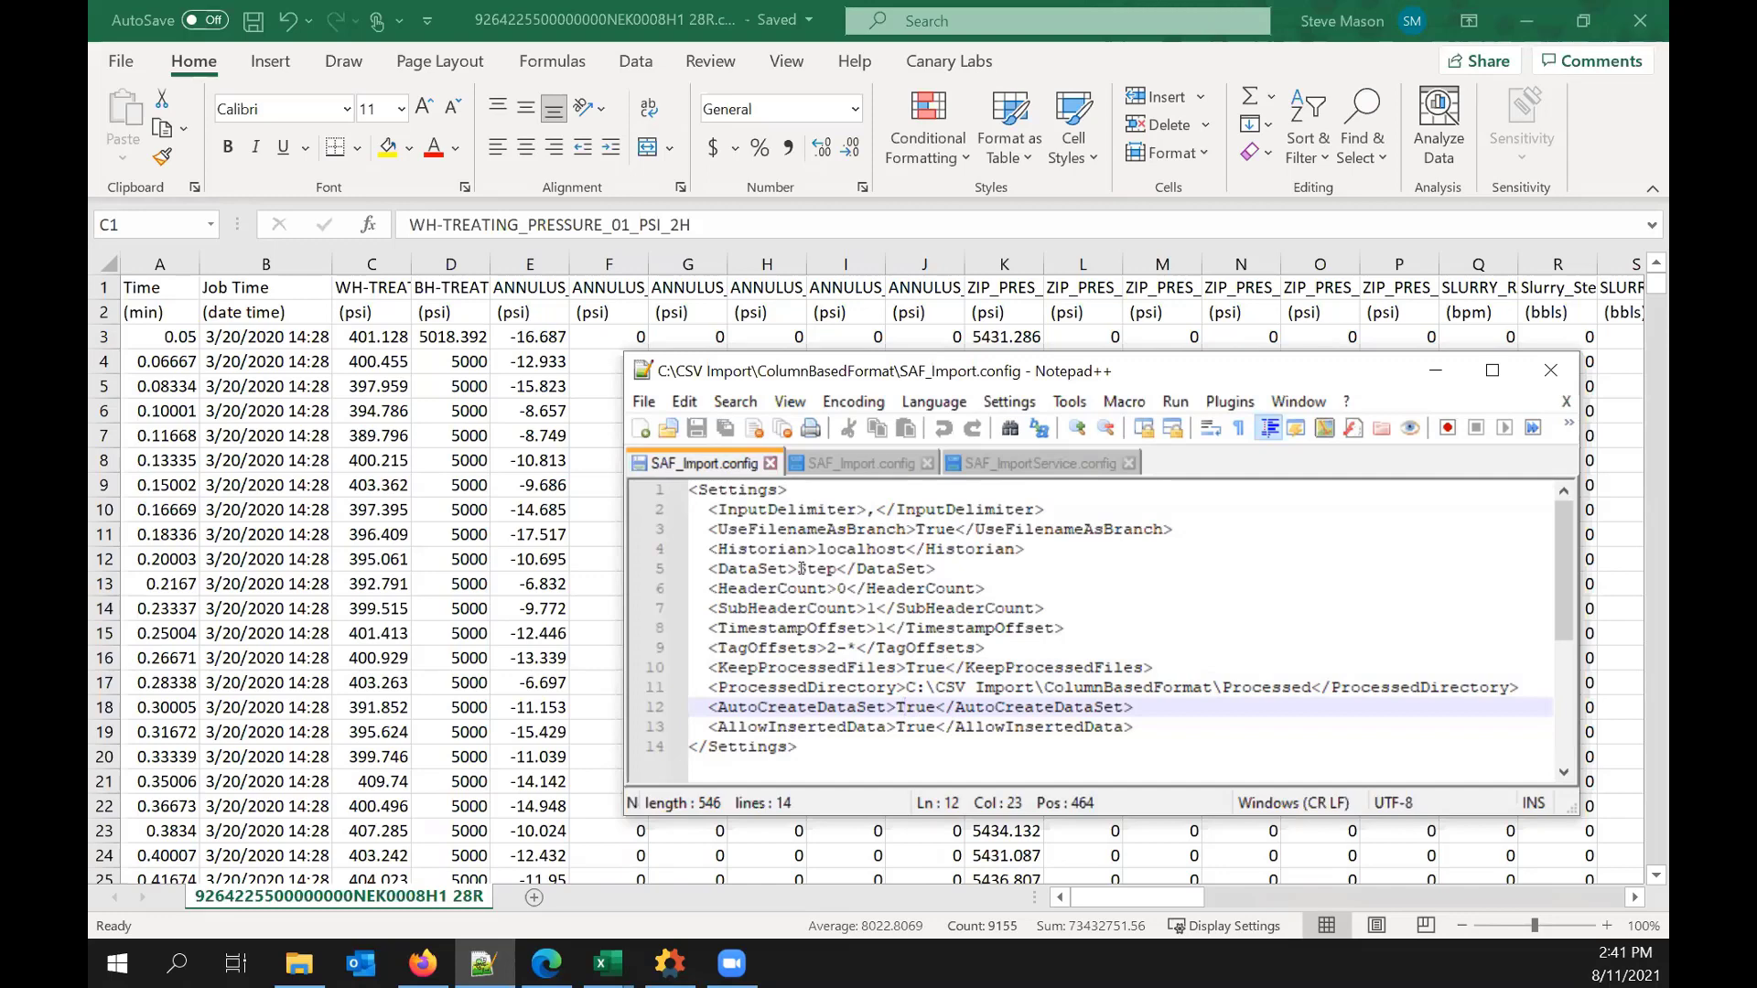
click(933, 729)
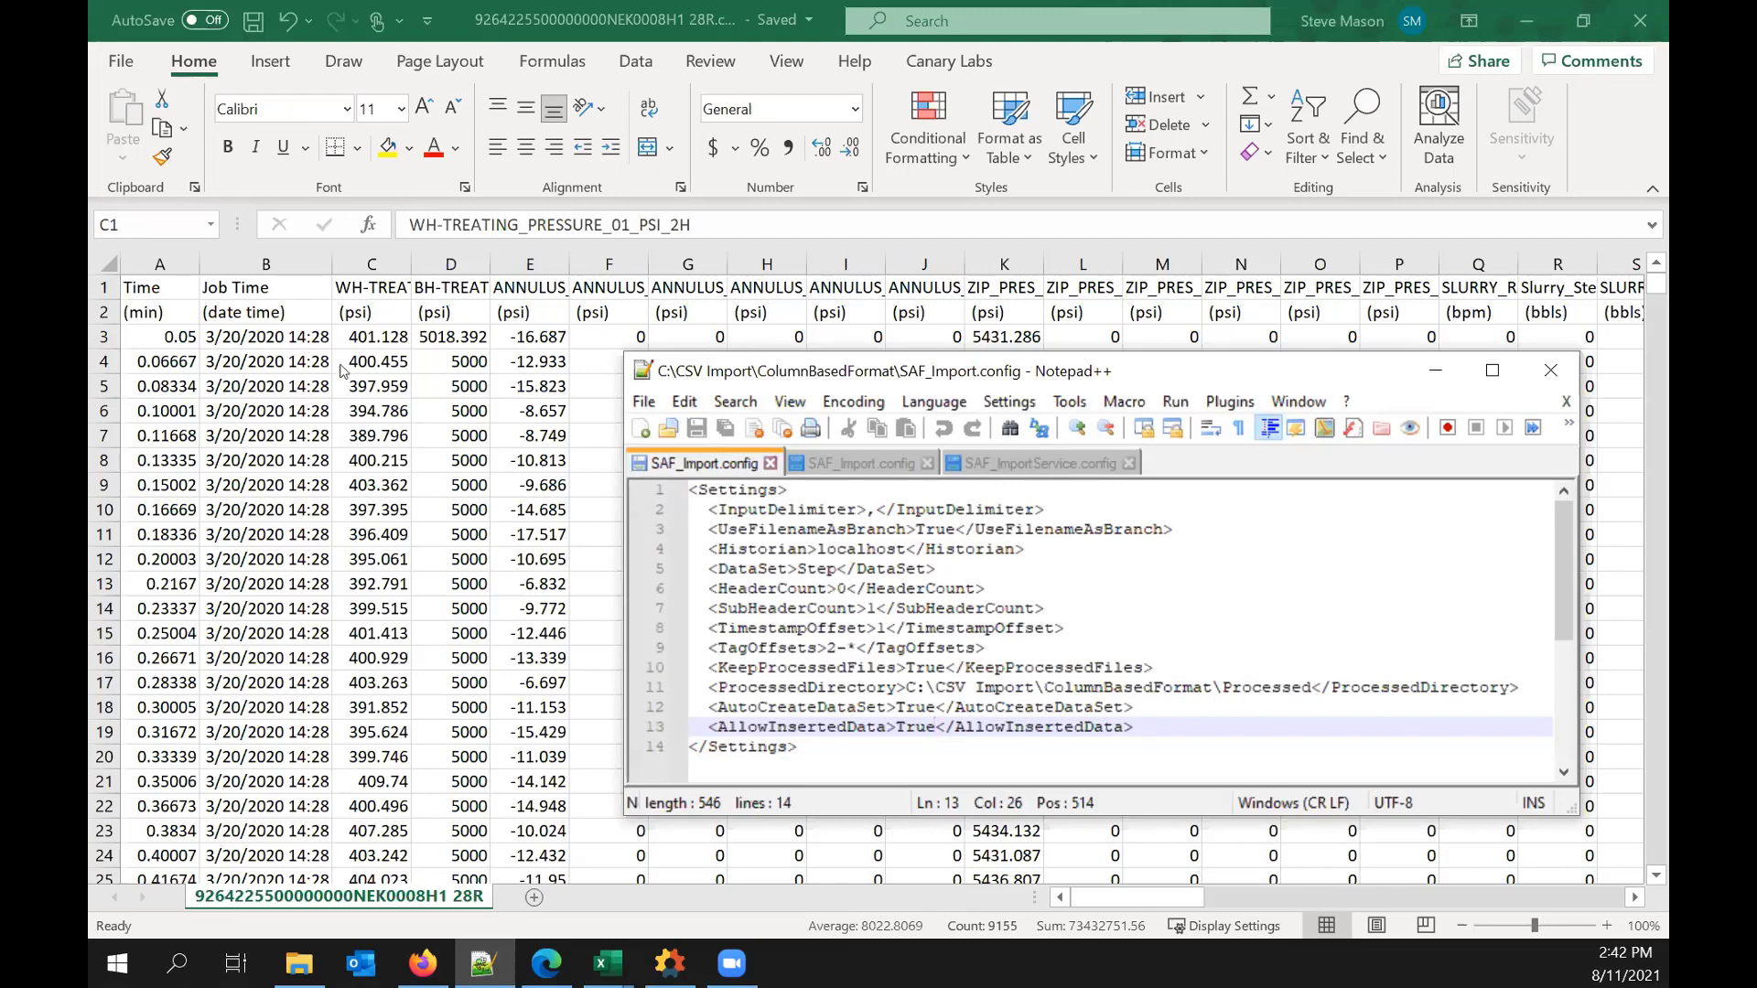
Step: Show the RowBasedFormat SAF_Import.config in Notepad++ over the FB Labs data 2021-02-08 1511.57 CSV in Excel
click(854, 461)
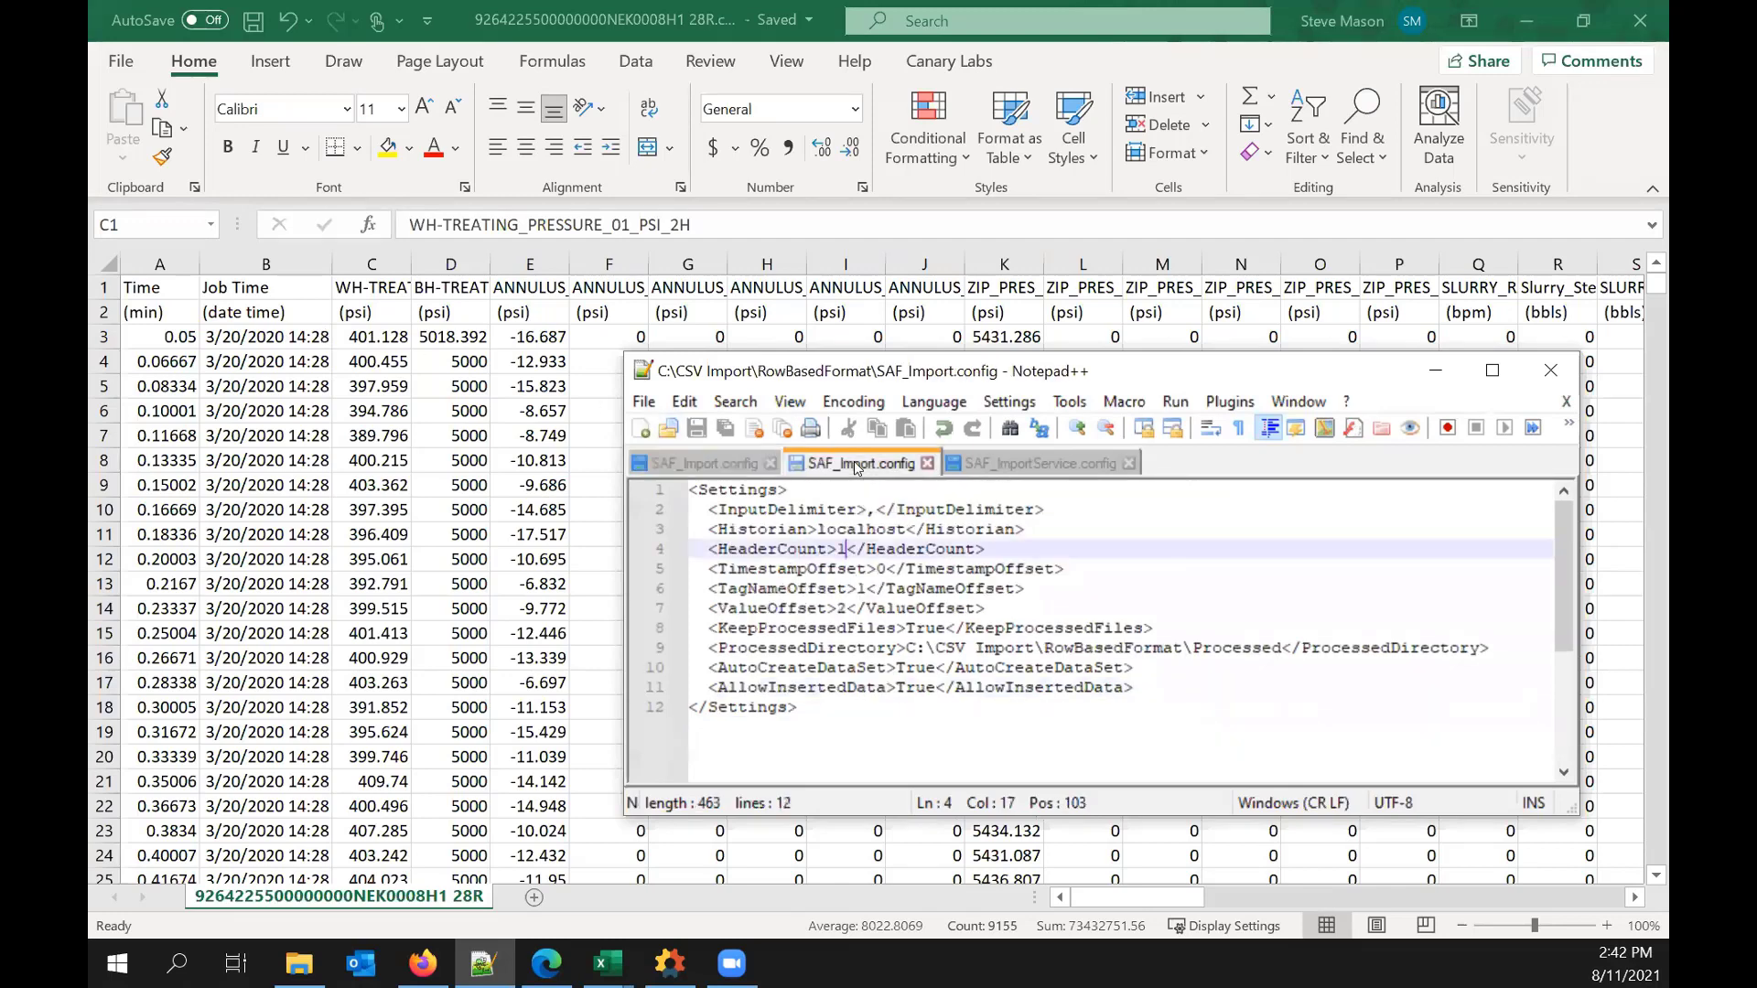
mouse_move(609, 961)
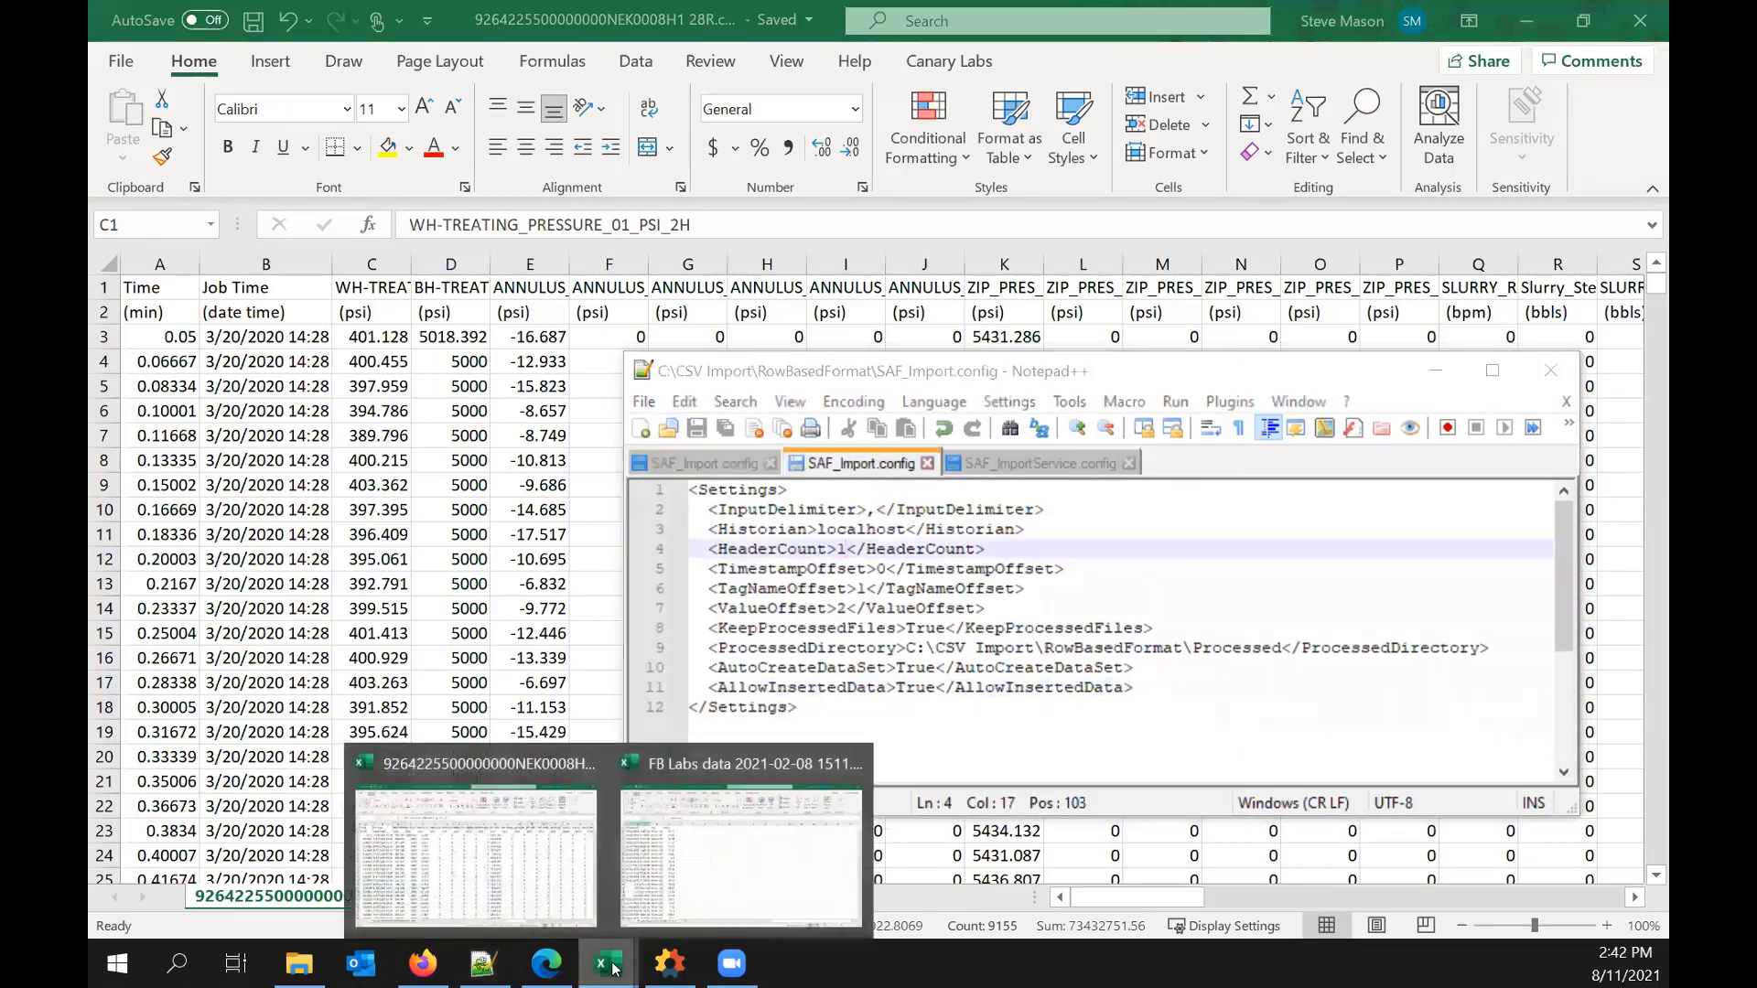
click(721, 870)
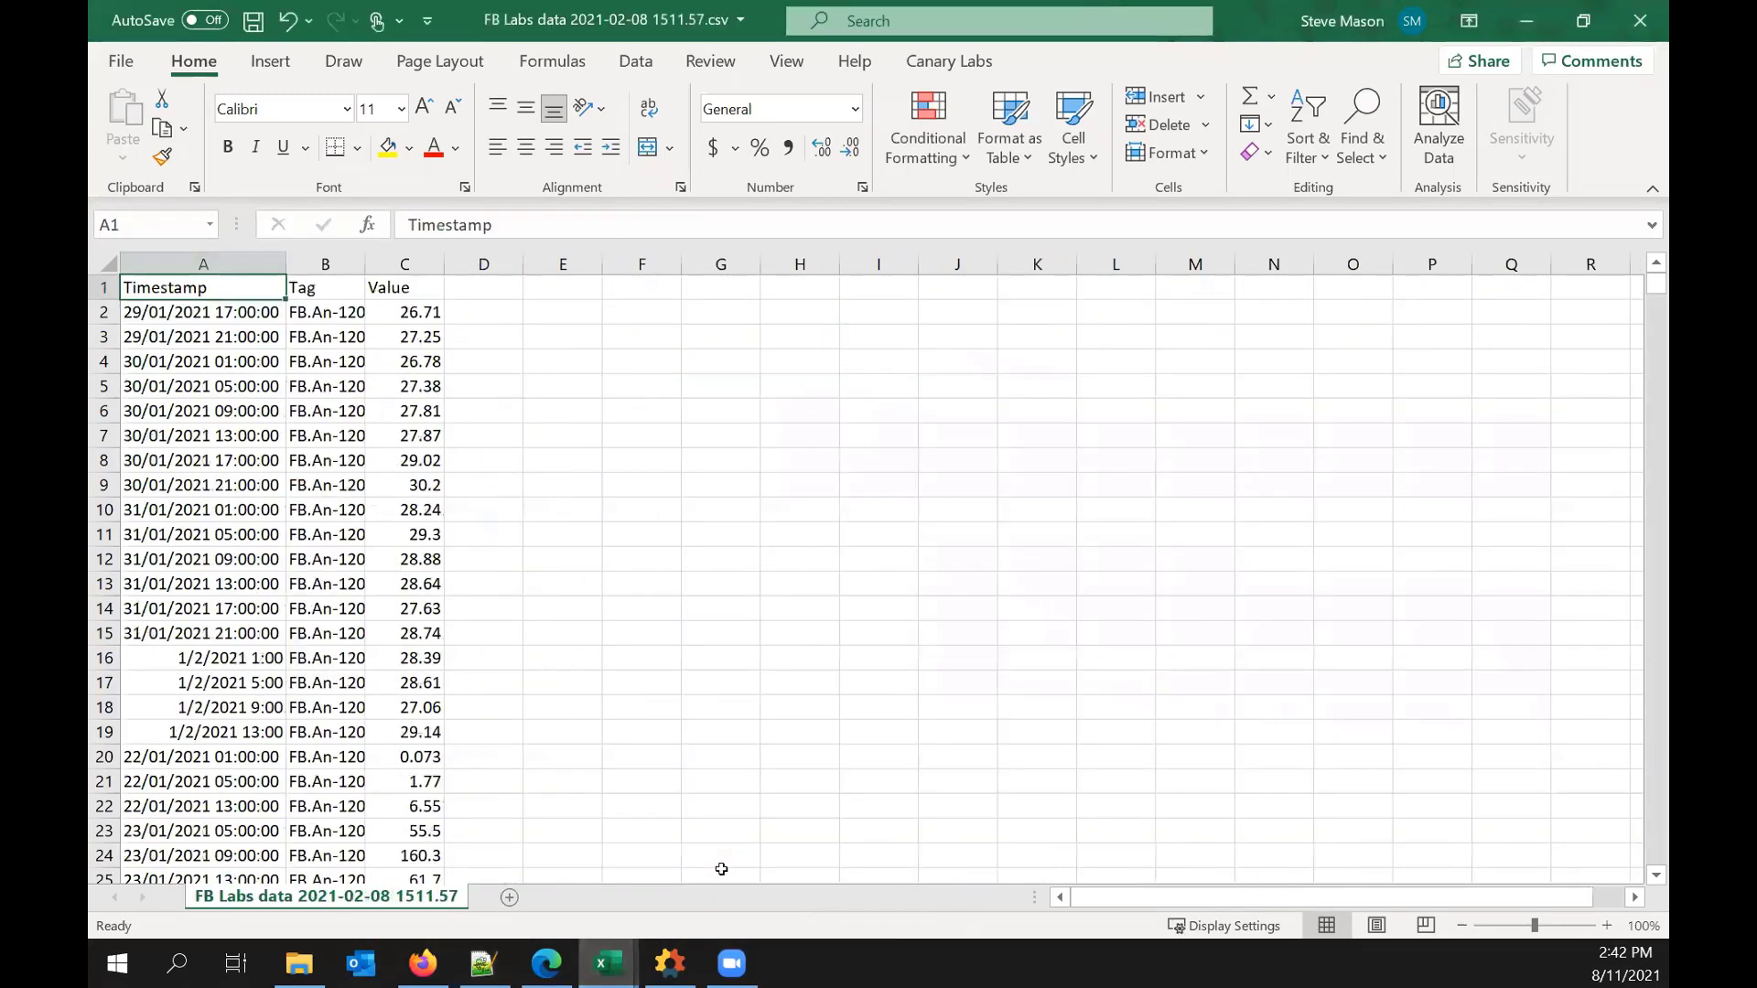
click(484, 963)
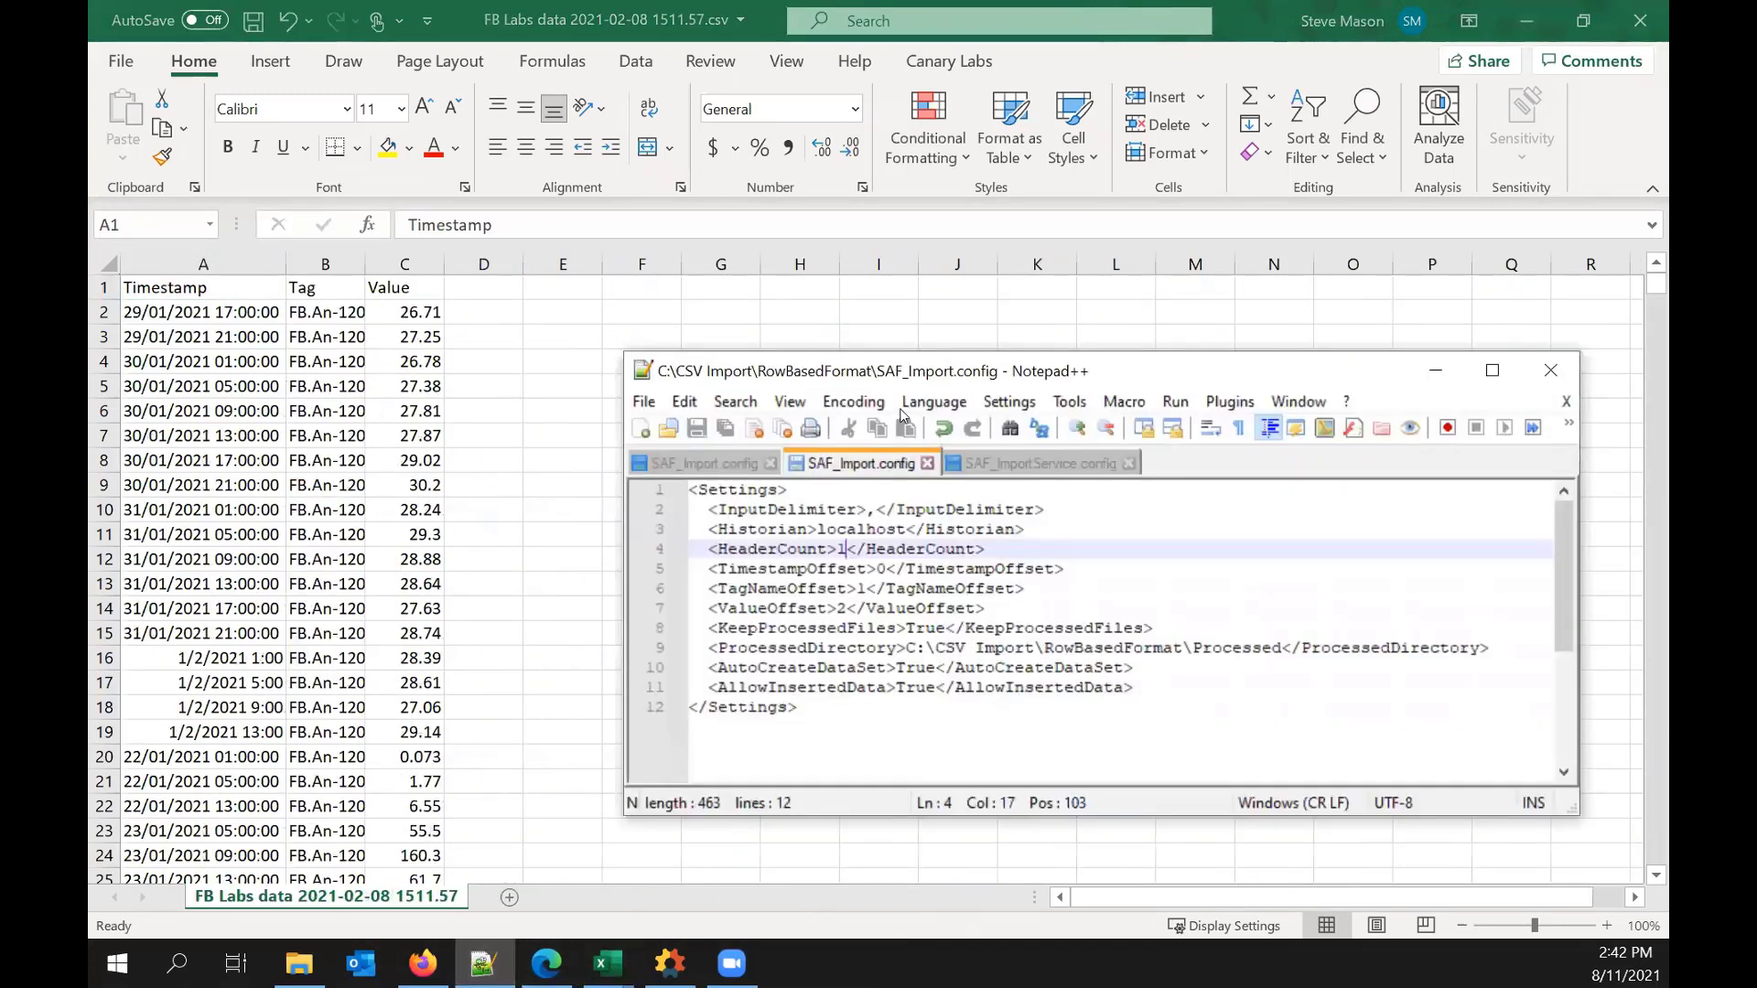
Step: Compare the tag names in column B of the FB Labs CSV with the row-based SAF_Import.config, ending back at the config file
drag(905, 359, 790, 353)
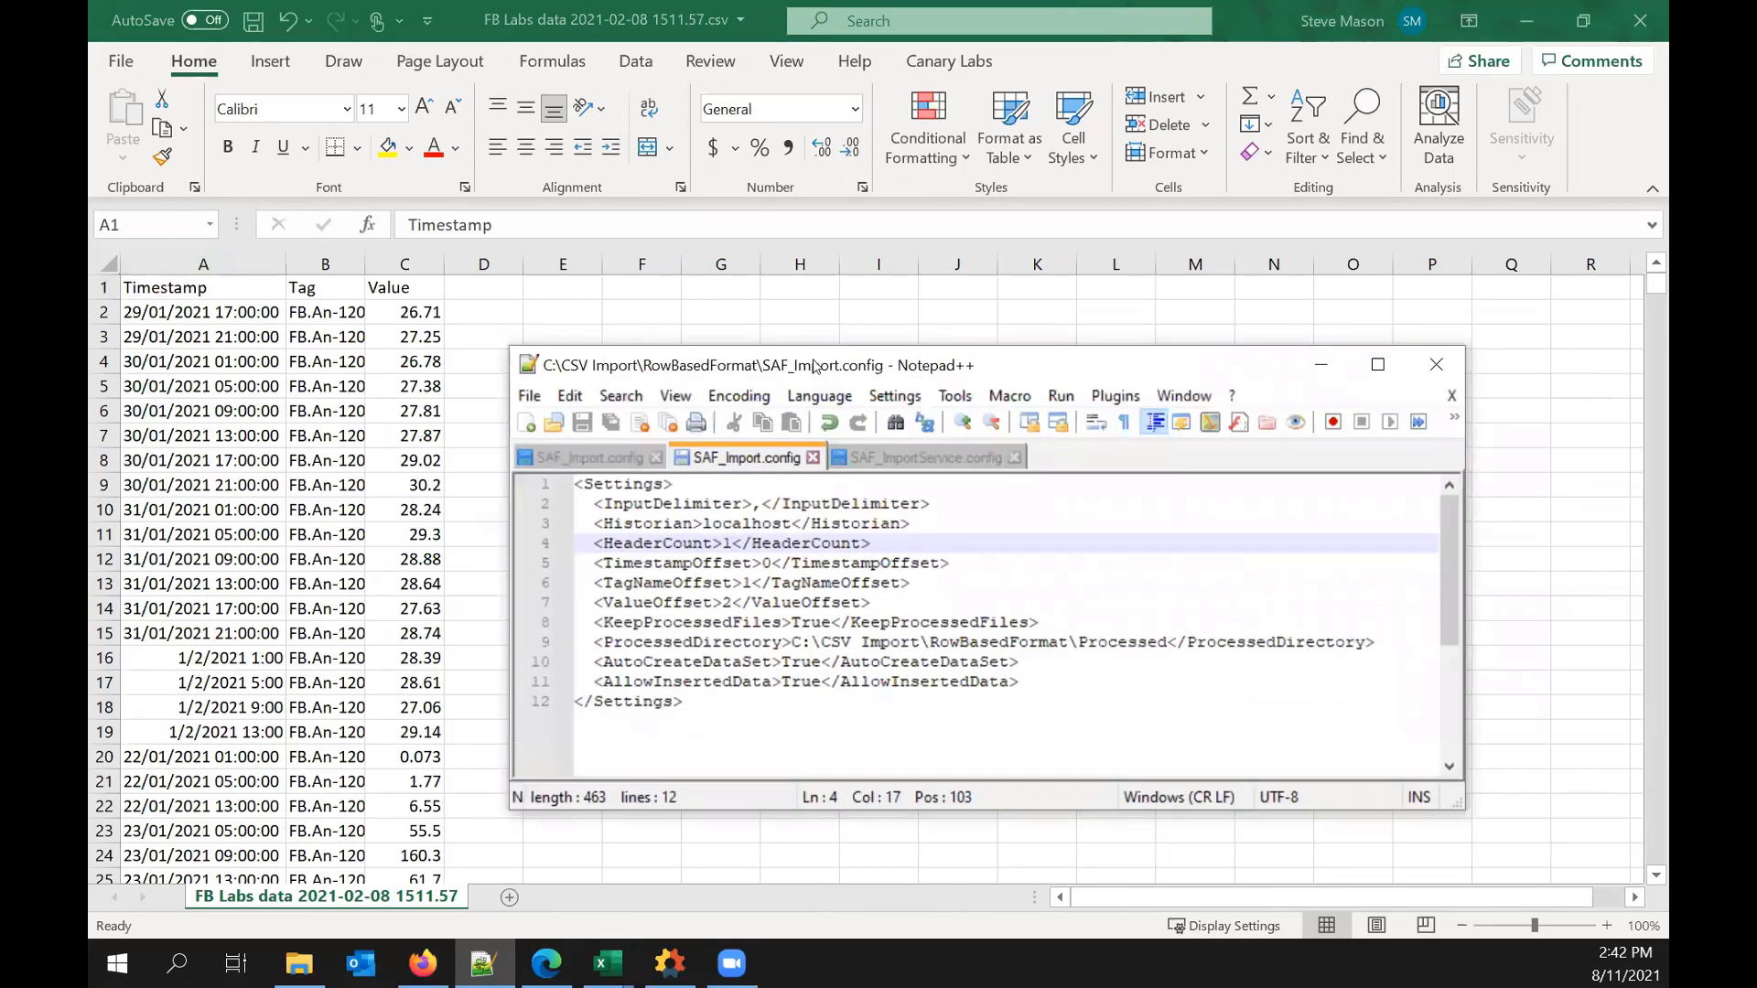
click(307, 312)
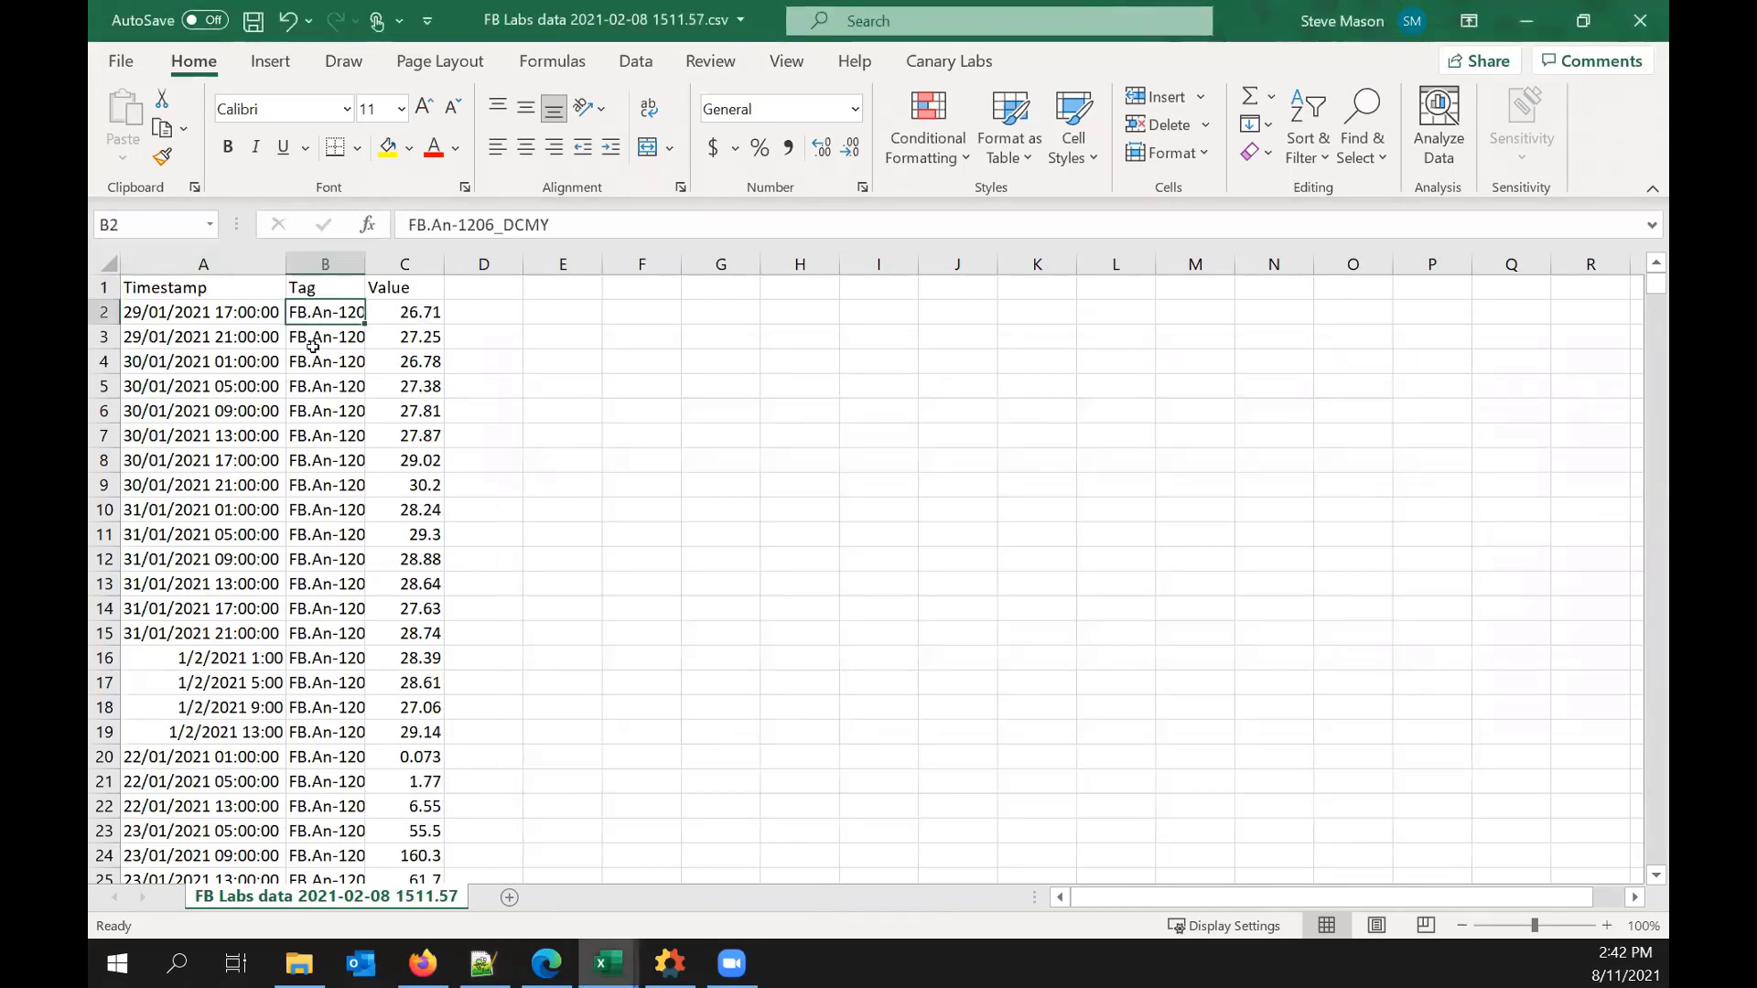
click(311, 337)
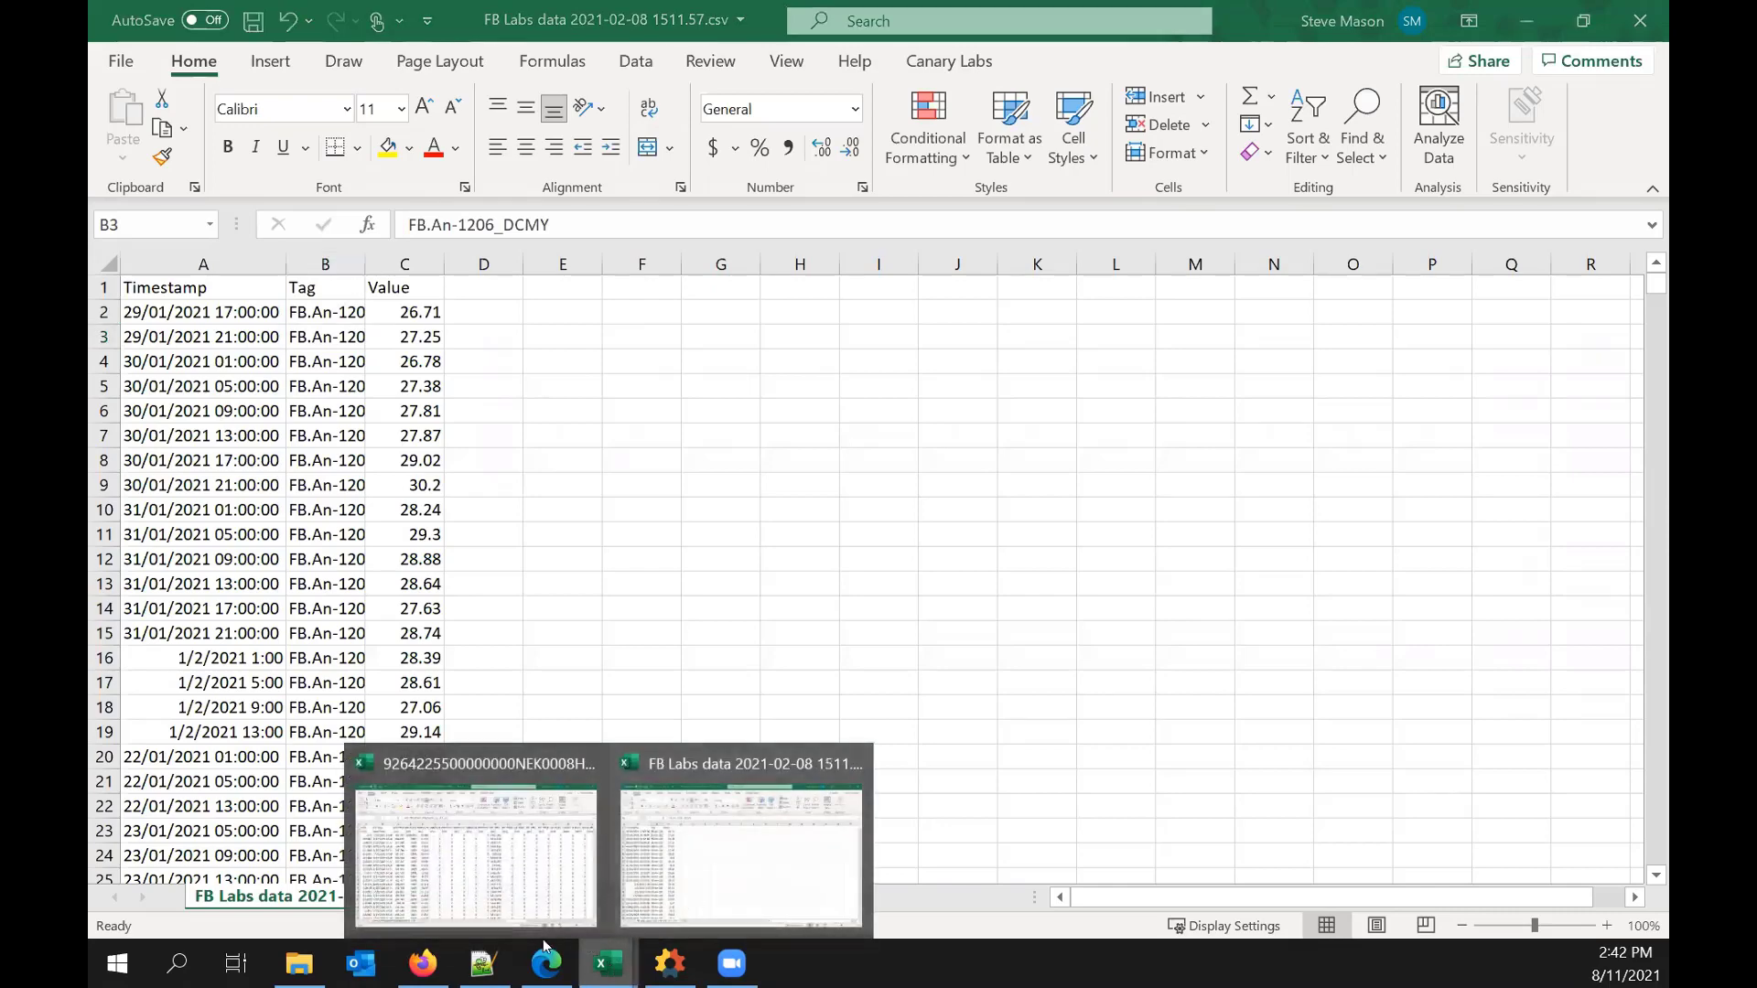
click(484, 956)
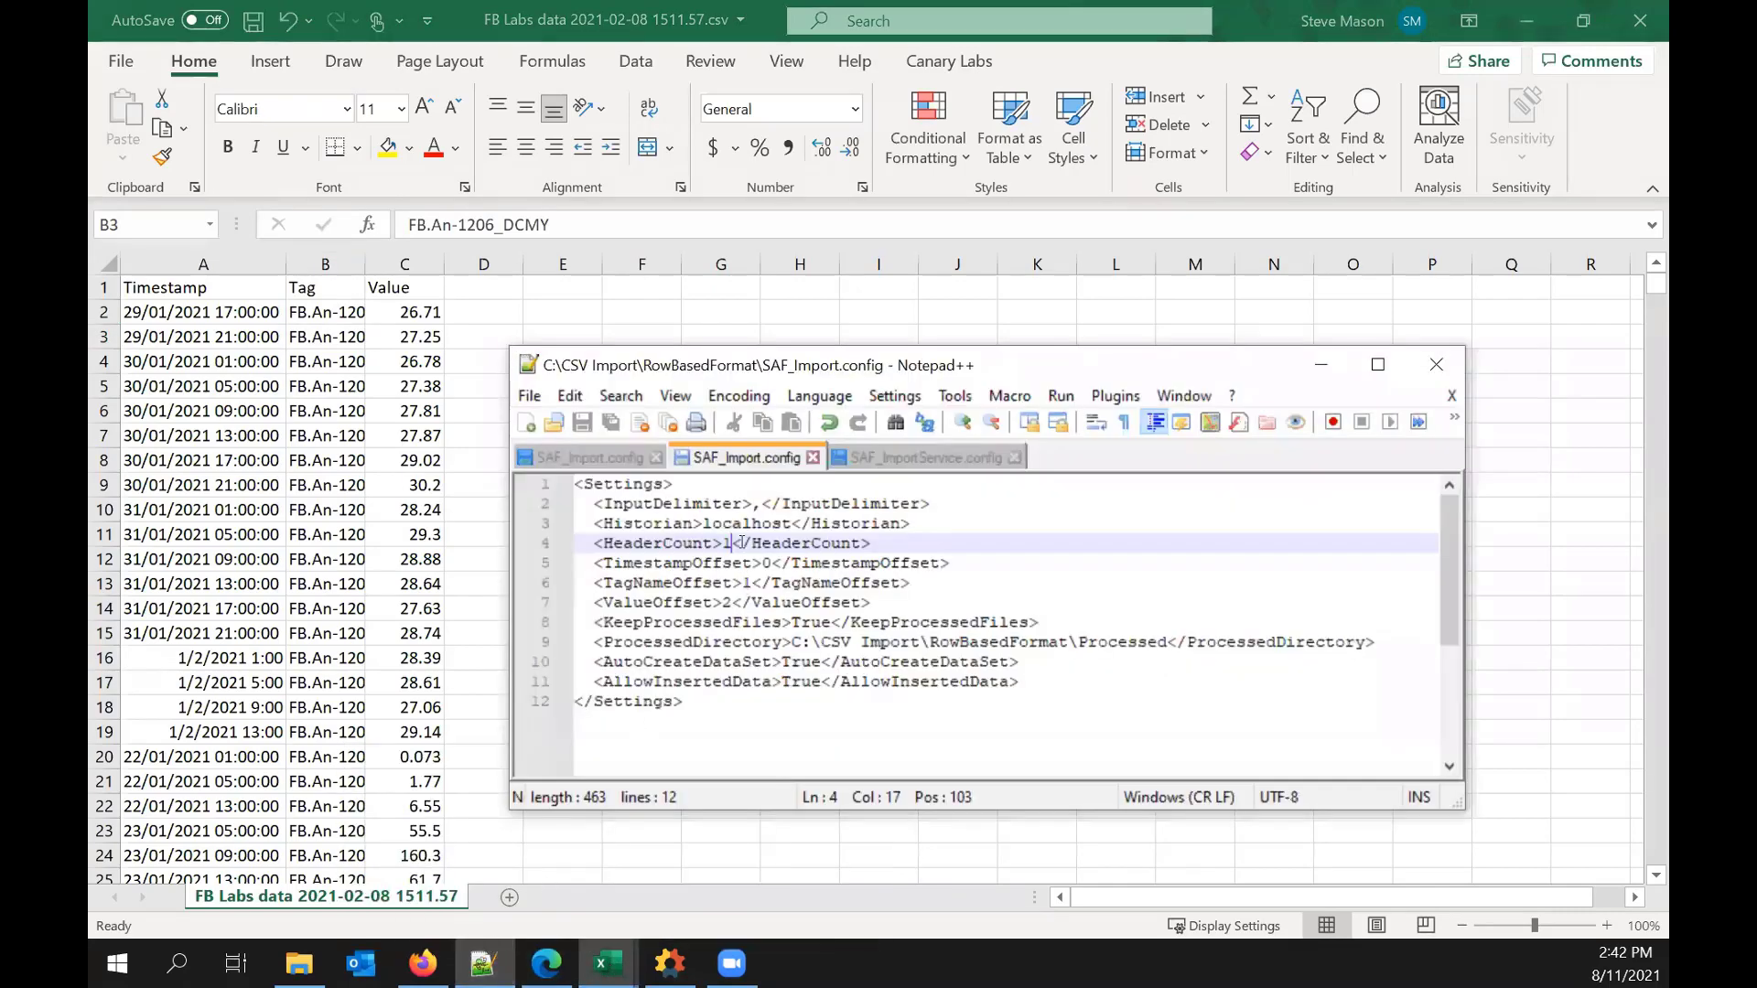
Step: Try \t as the InputDelimiter in the row-based SAF_Import.config, restore the comma and save the file
click(762, 505)
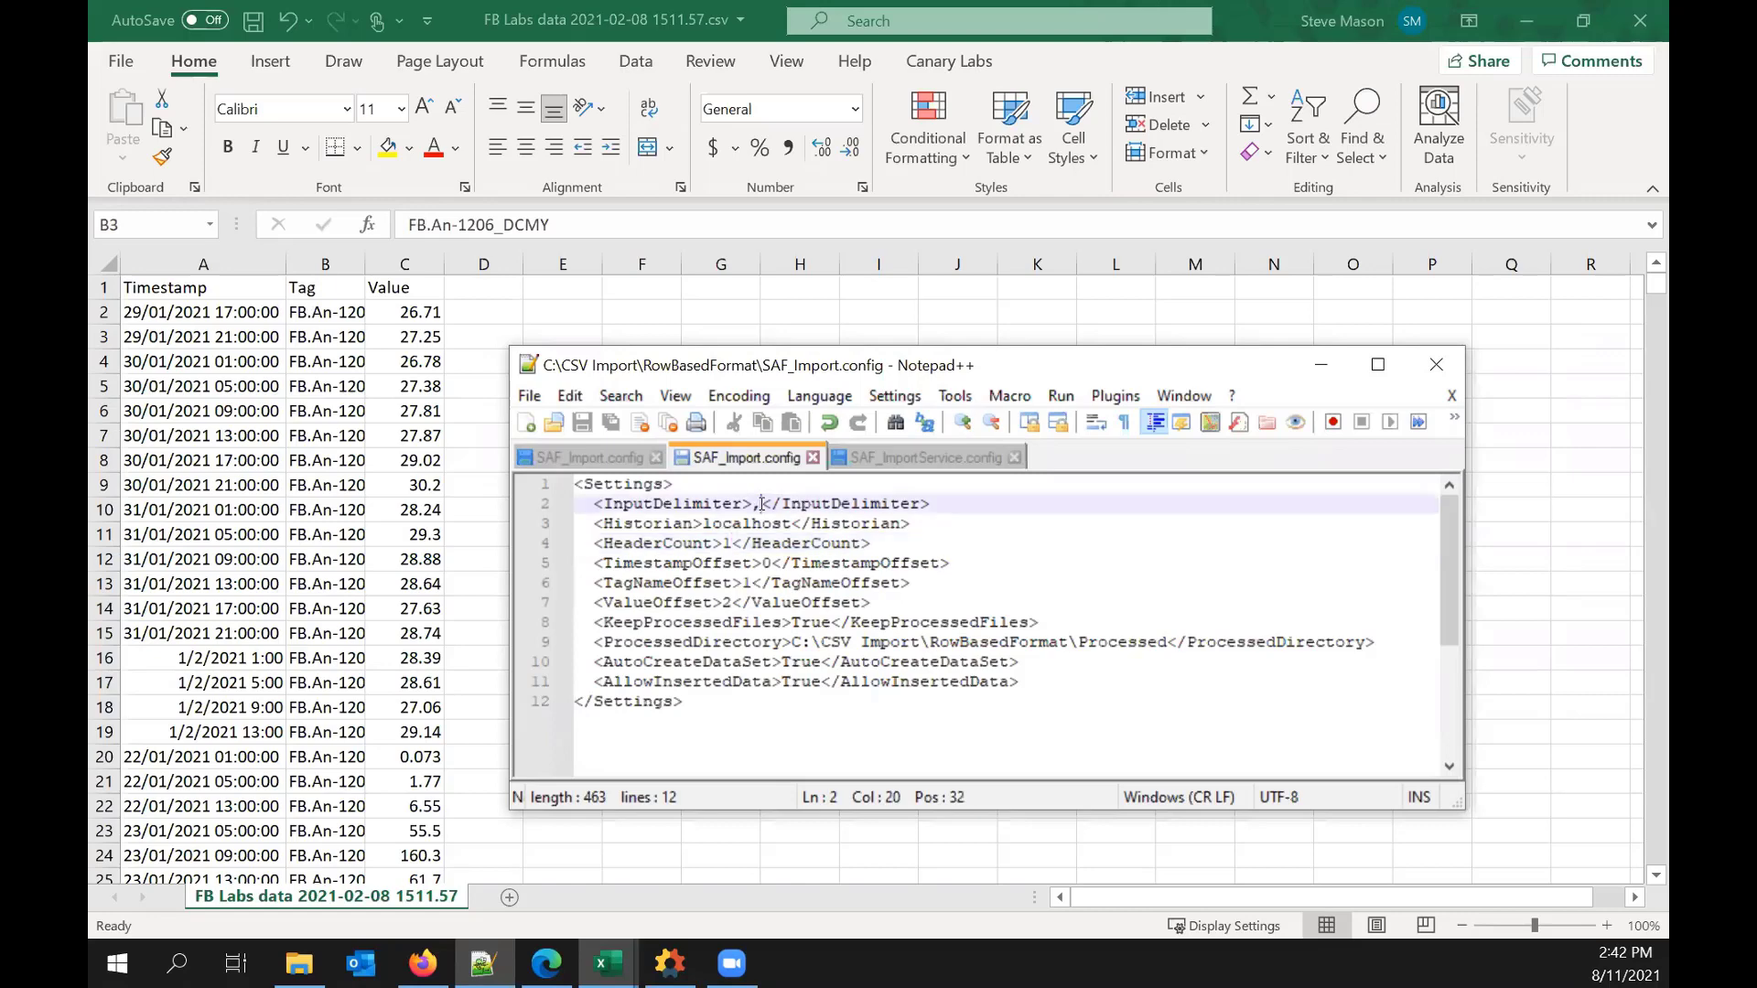
key(BackSpace)
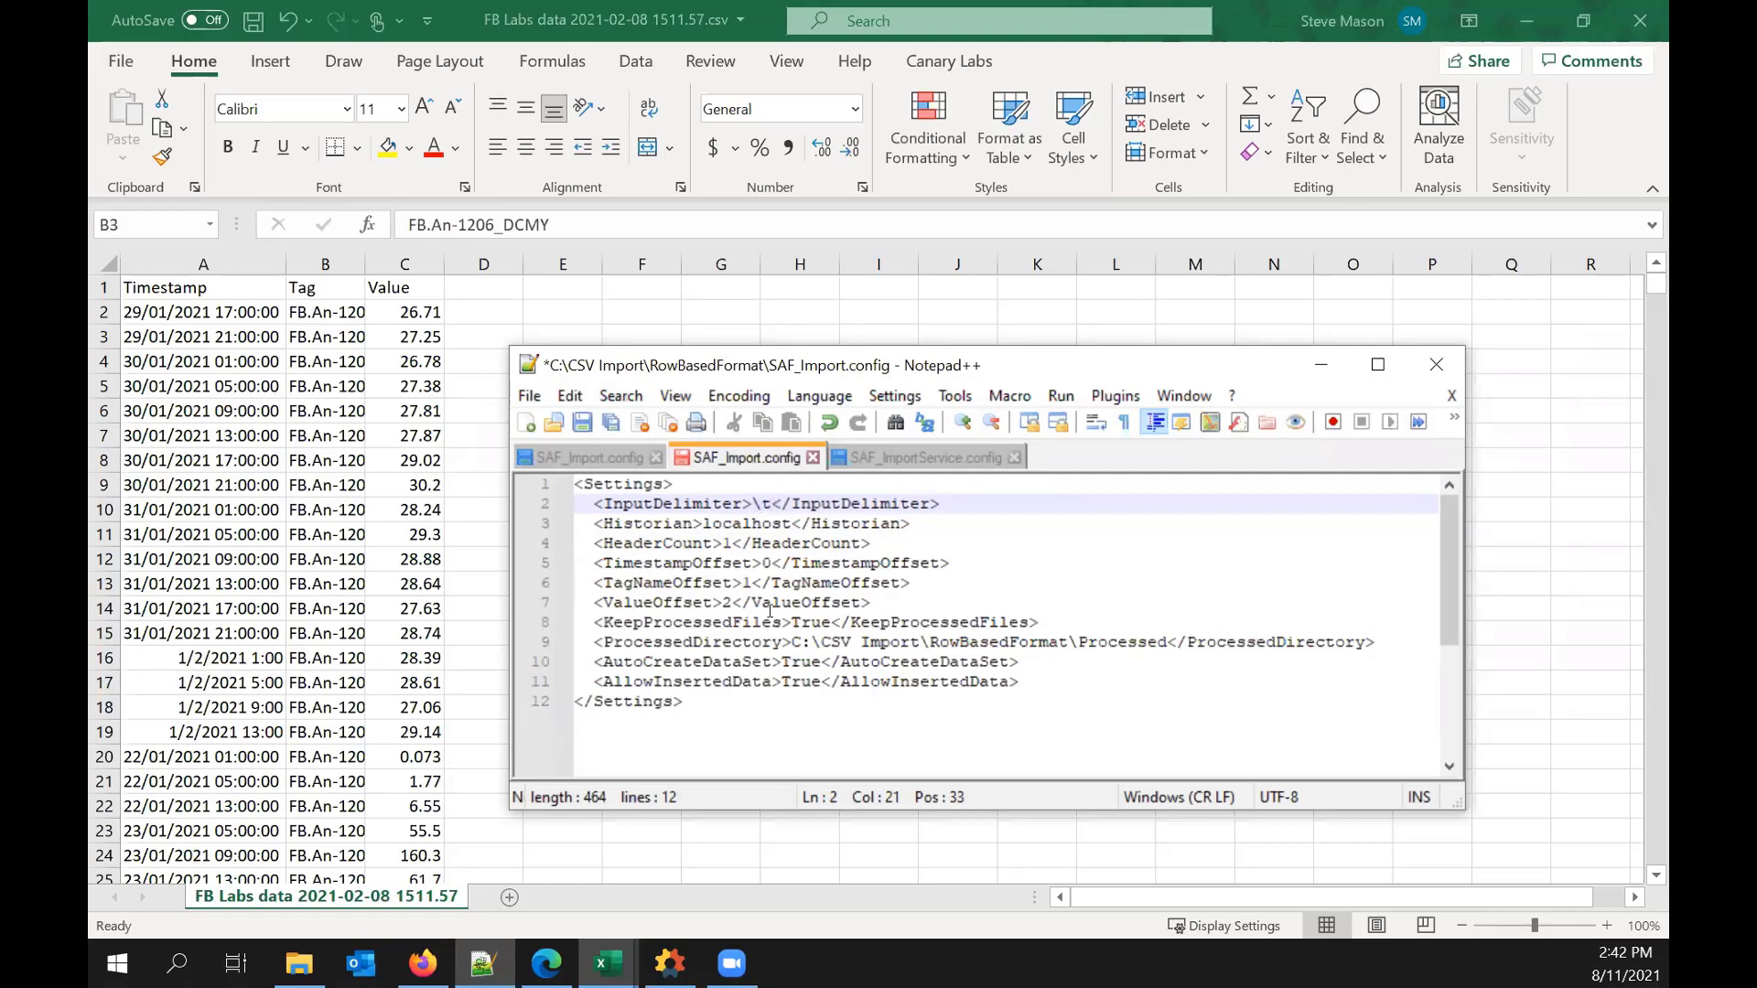
key(BackSpace)
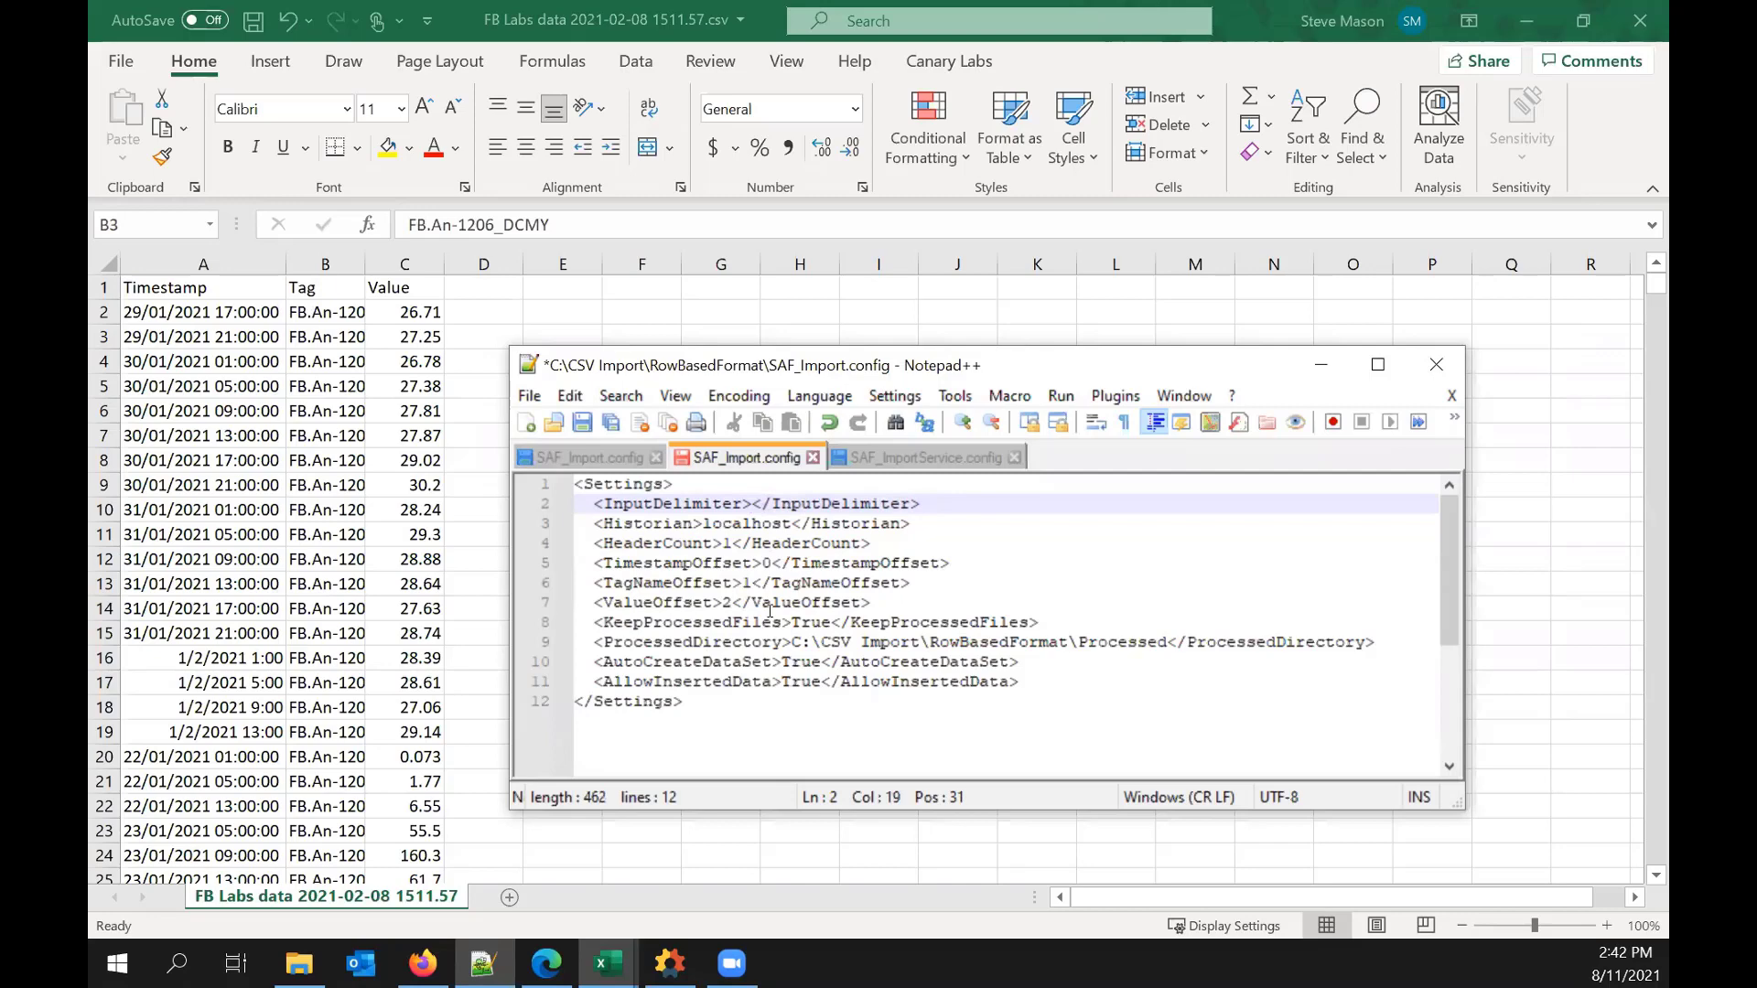
text(,)
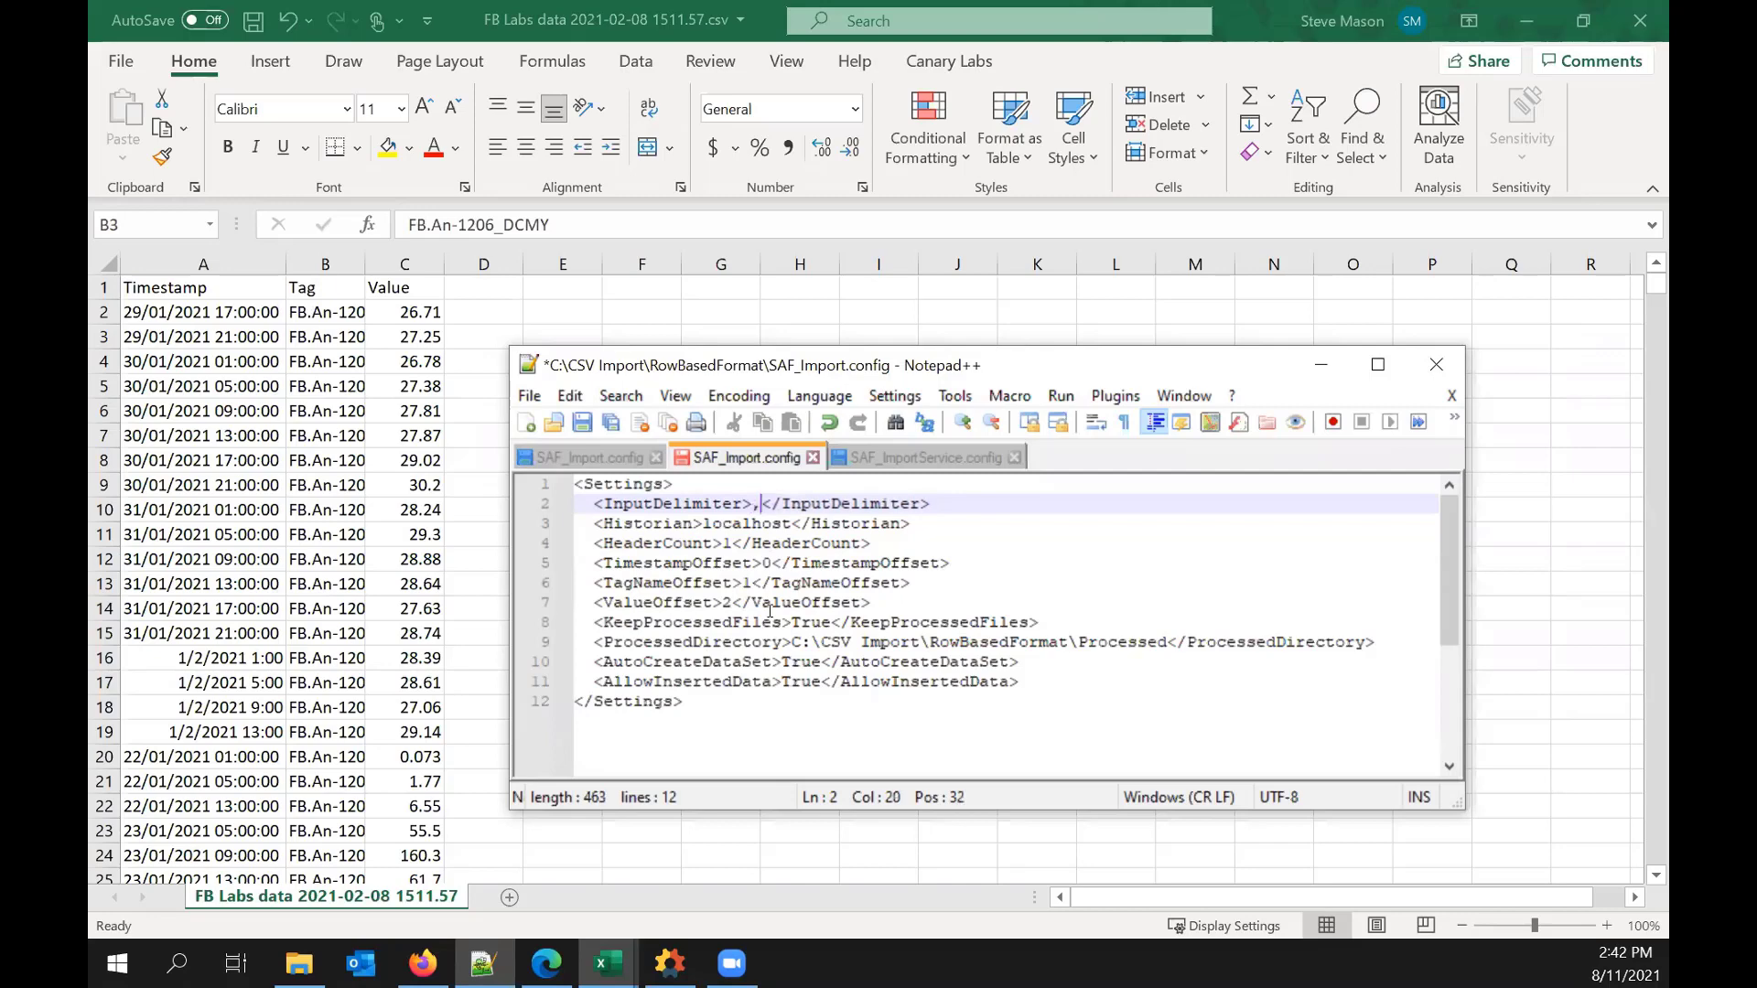
click(801, 526)
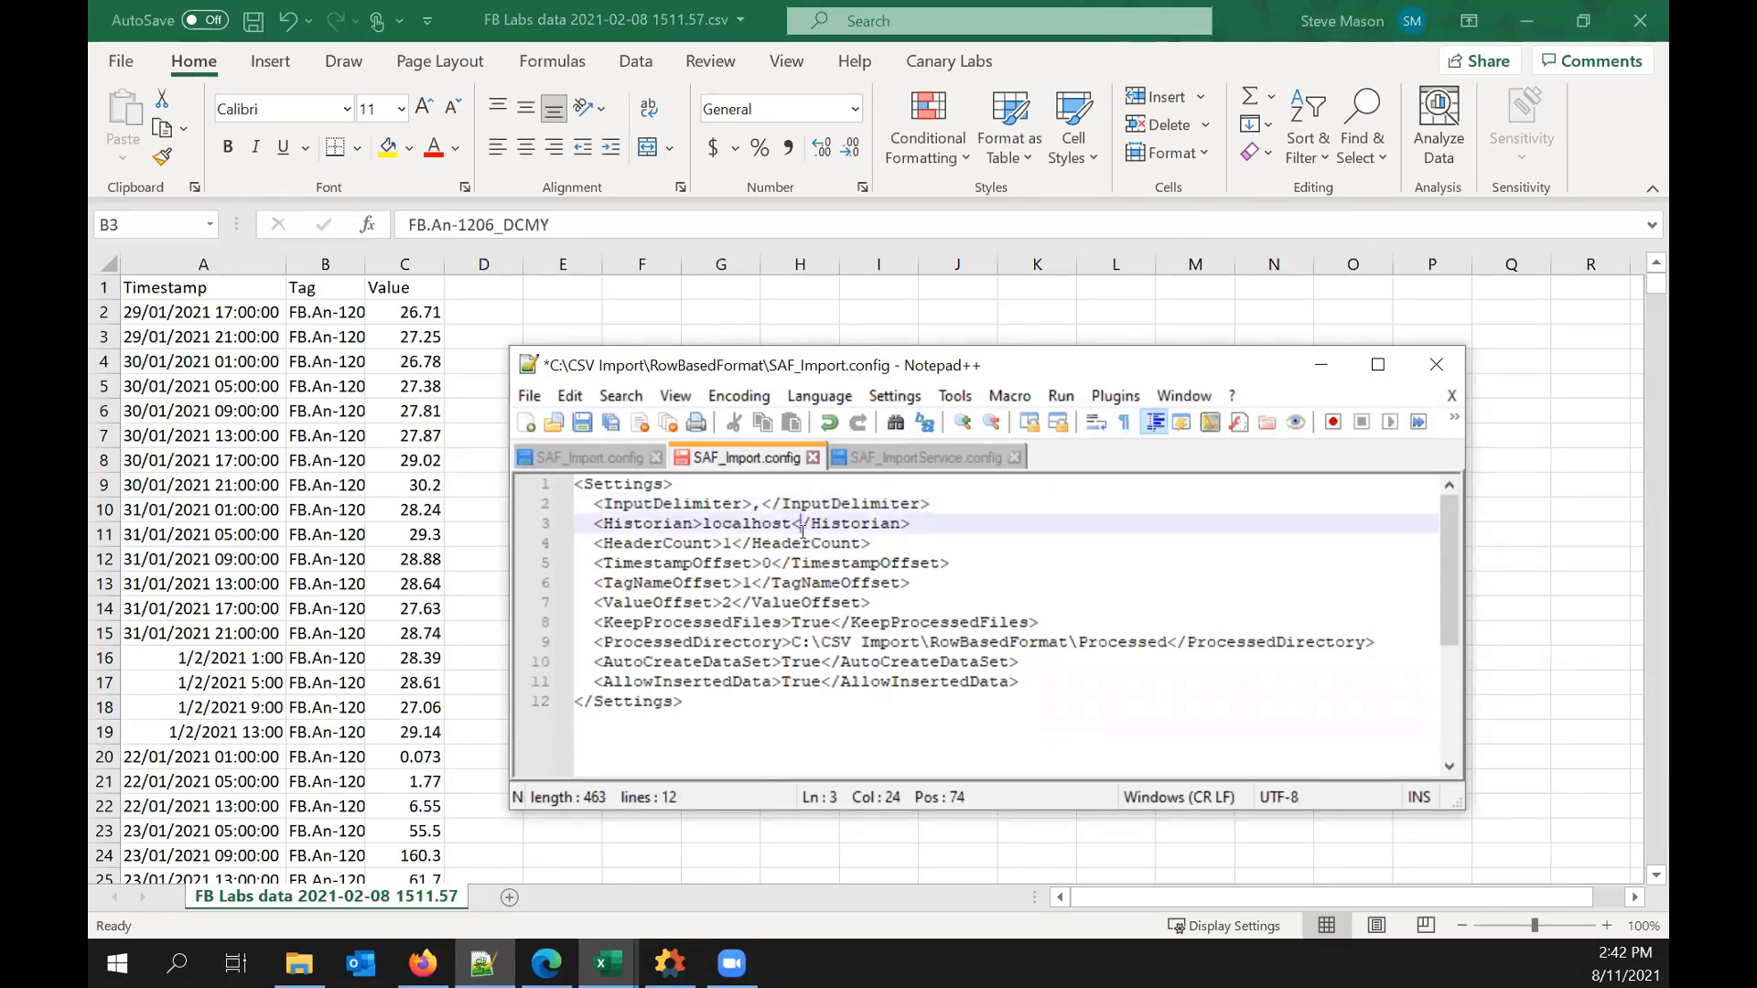
click(582, 424)
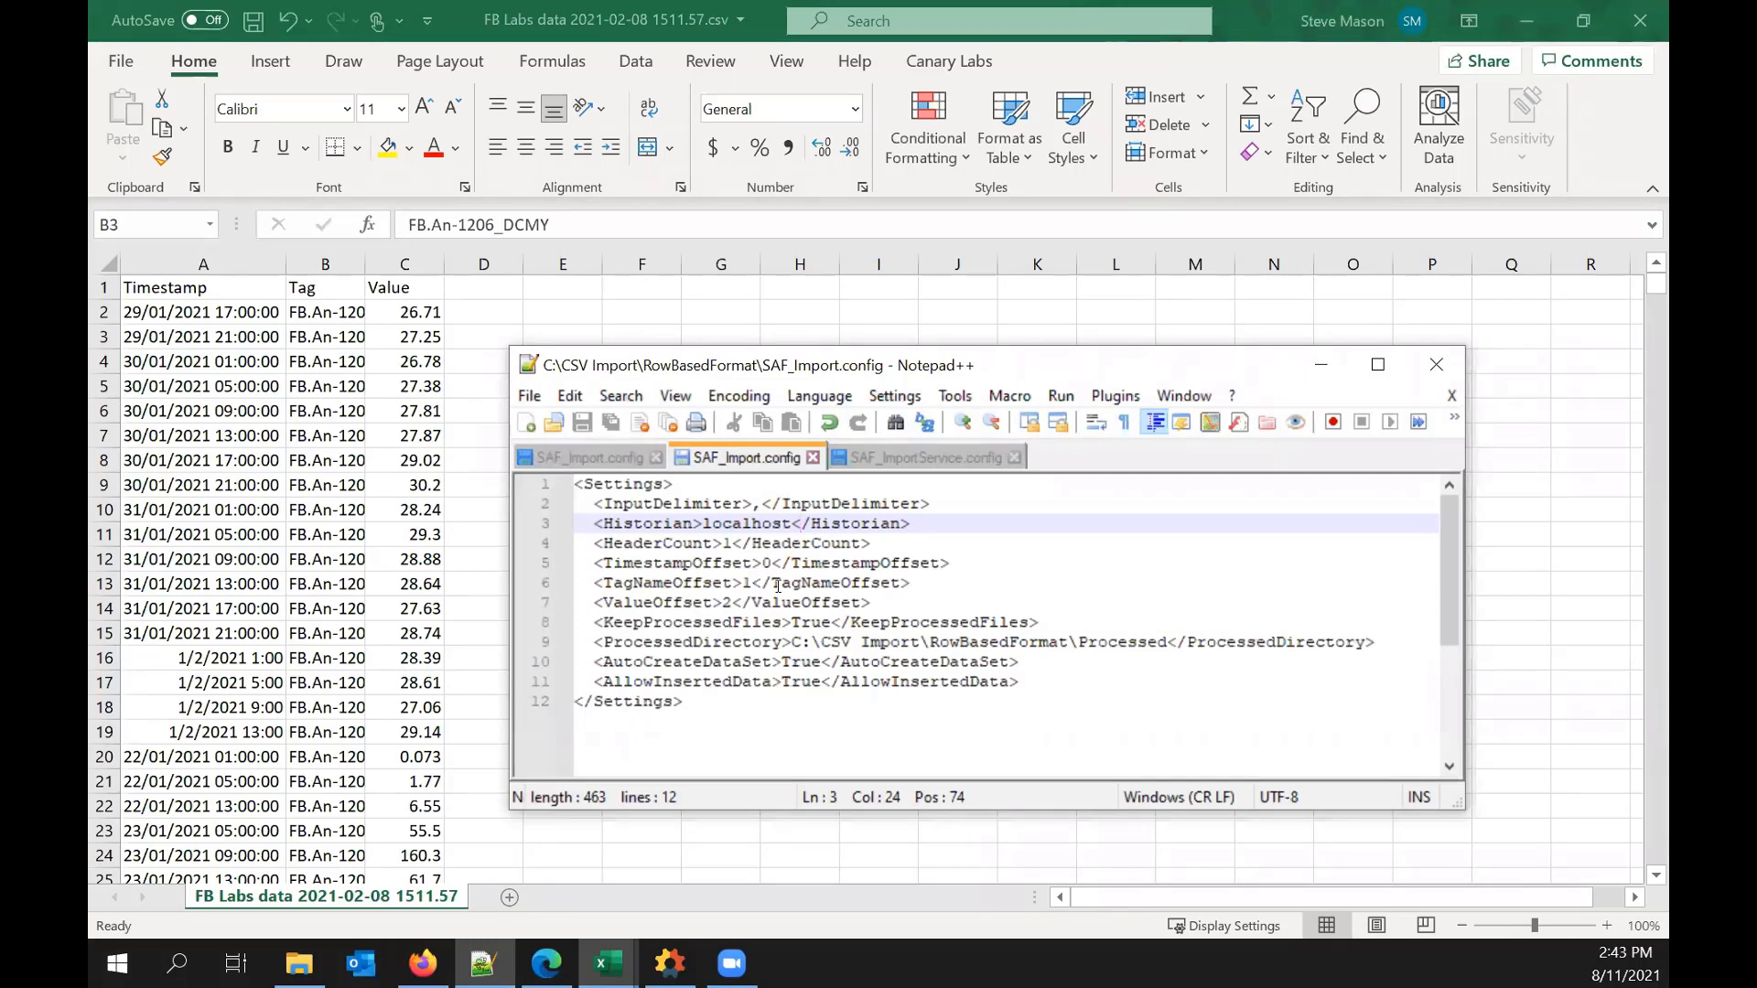
Step: Compare the row-based SAF_Import.config with the column-based one and review its AutoCreateDataSet and AllowInsertedData settings
click(591, 457)
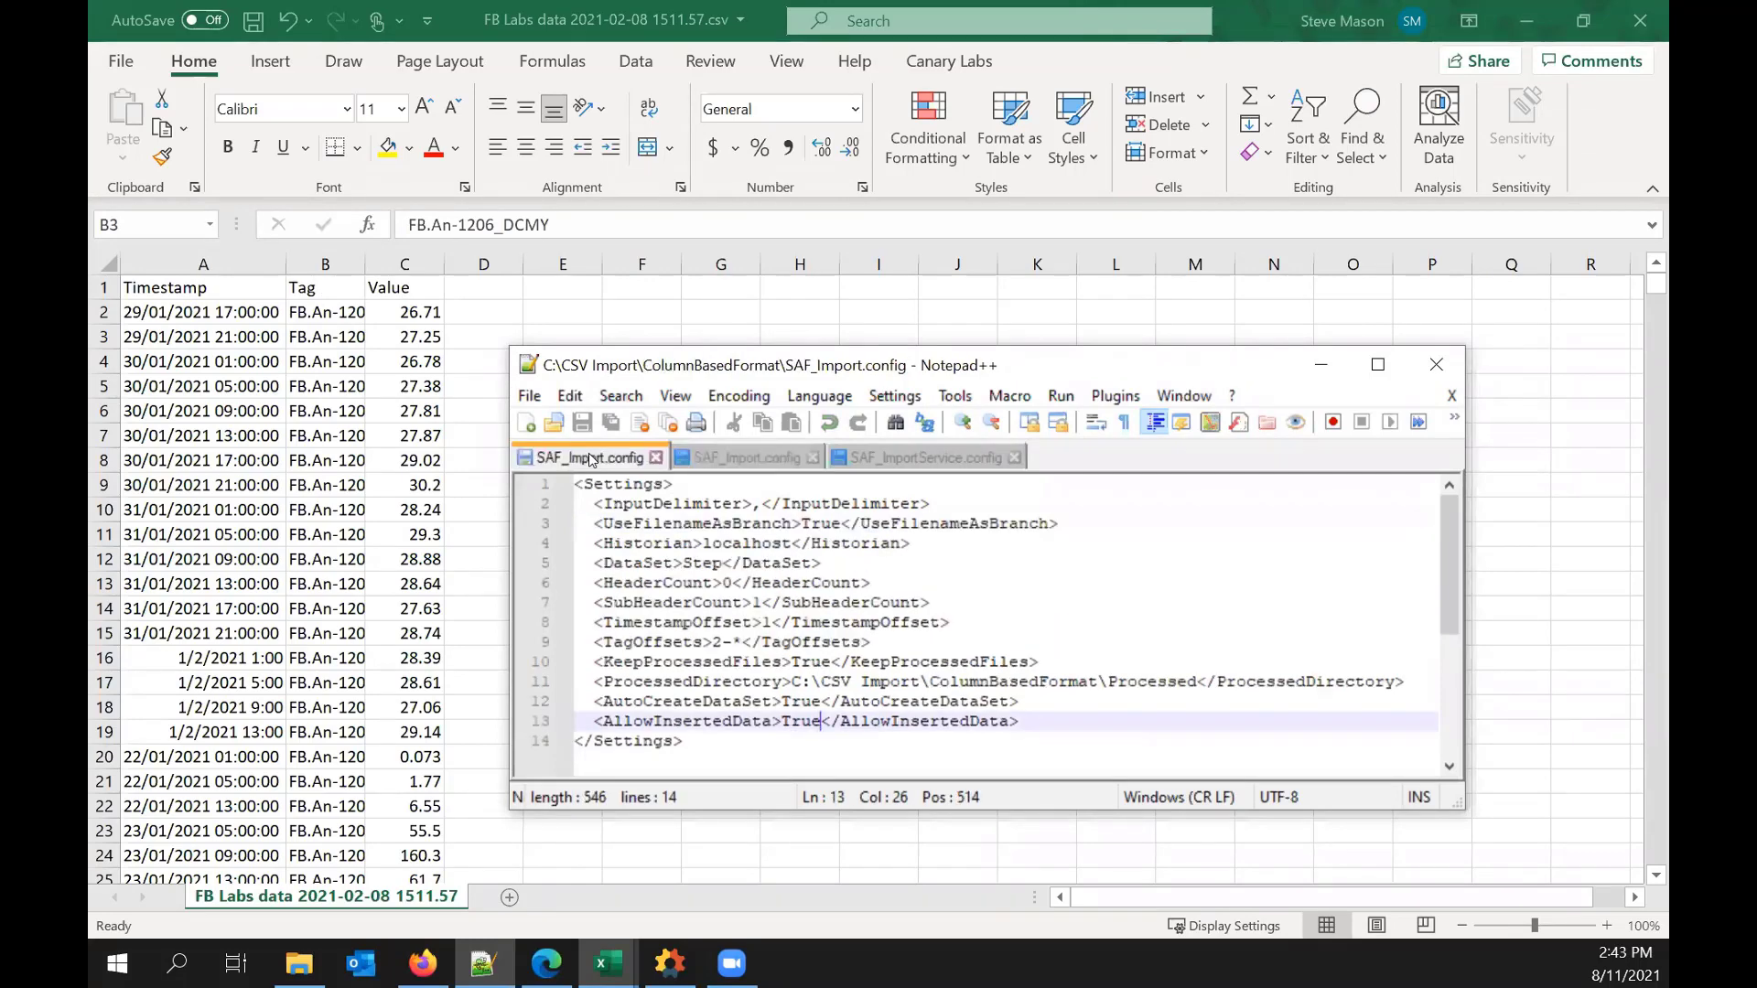
click(732, 460)
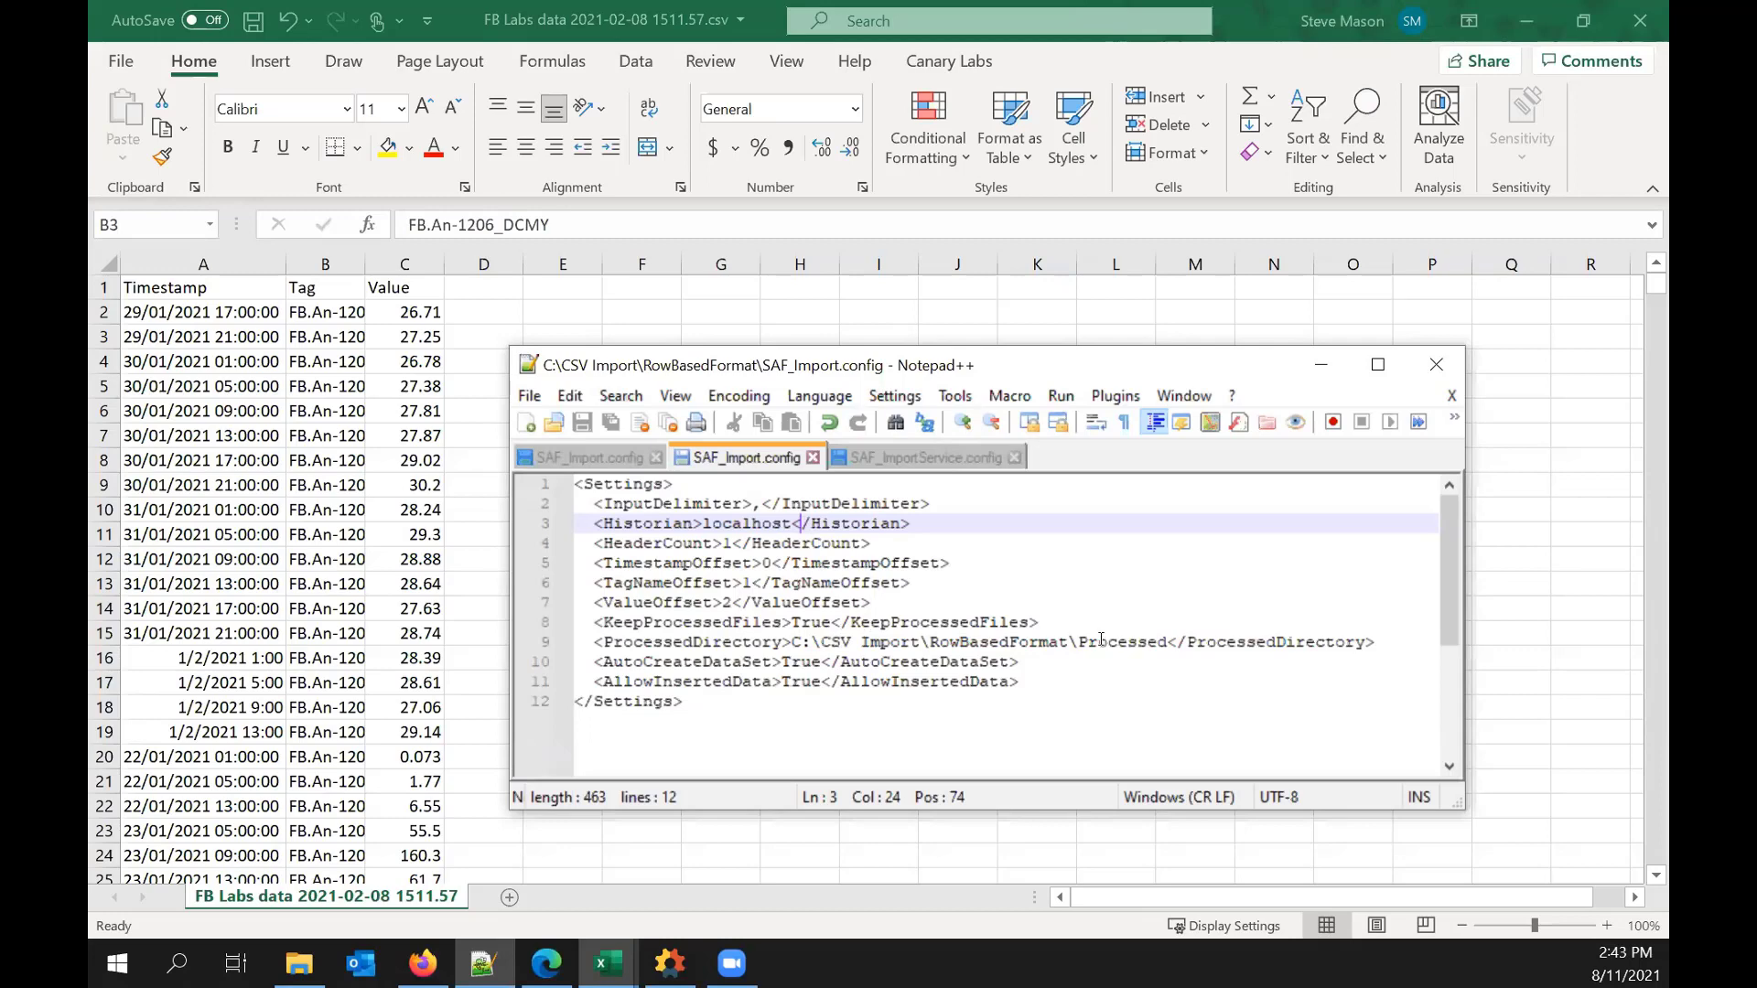
click(1047, 665)
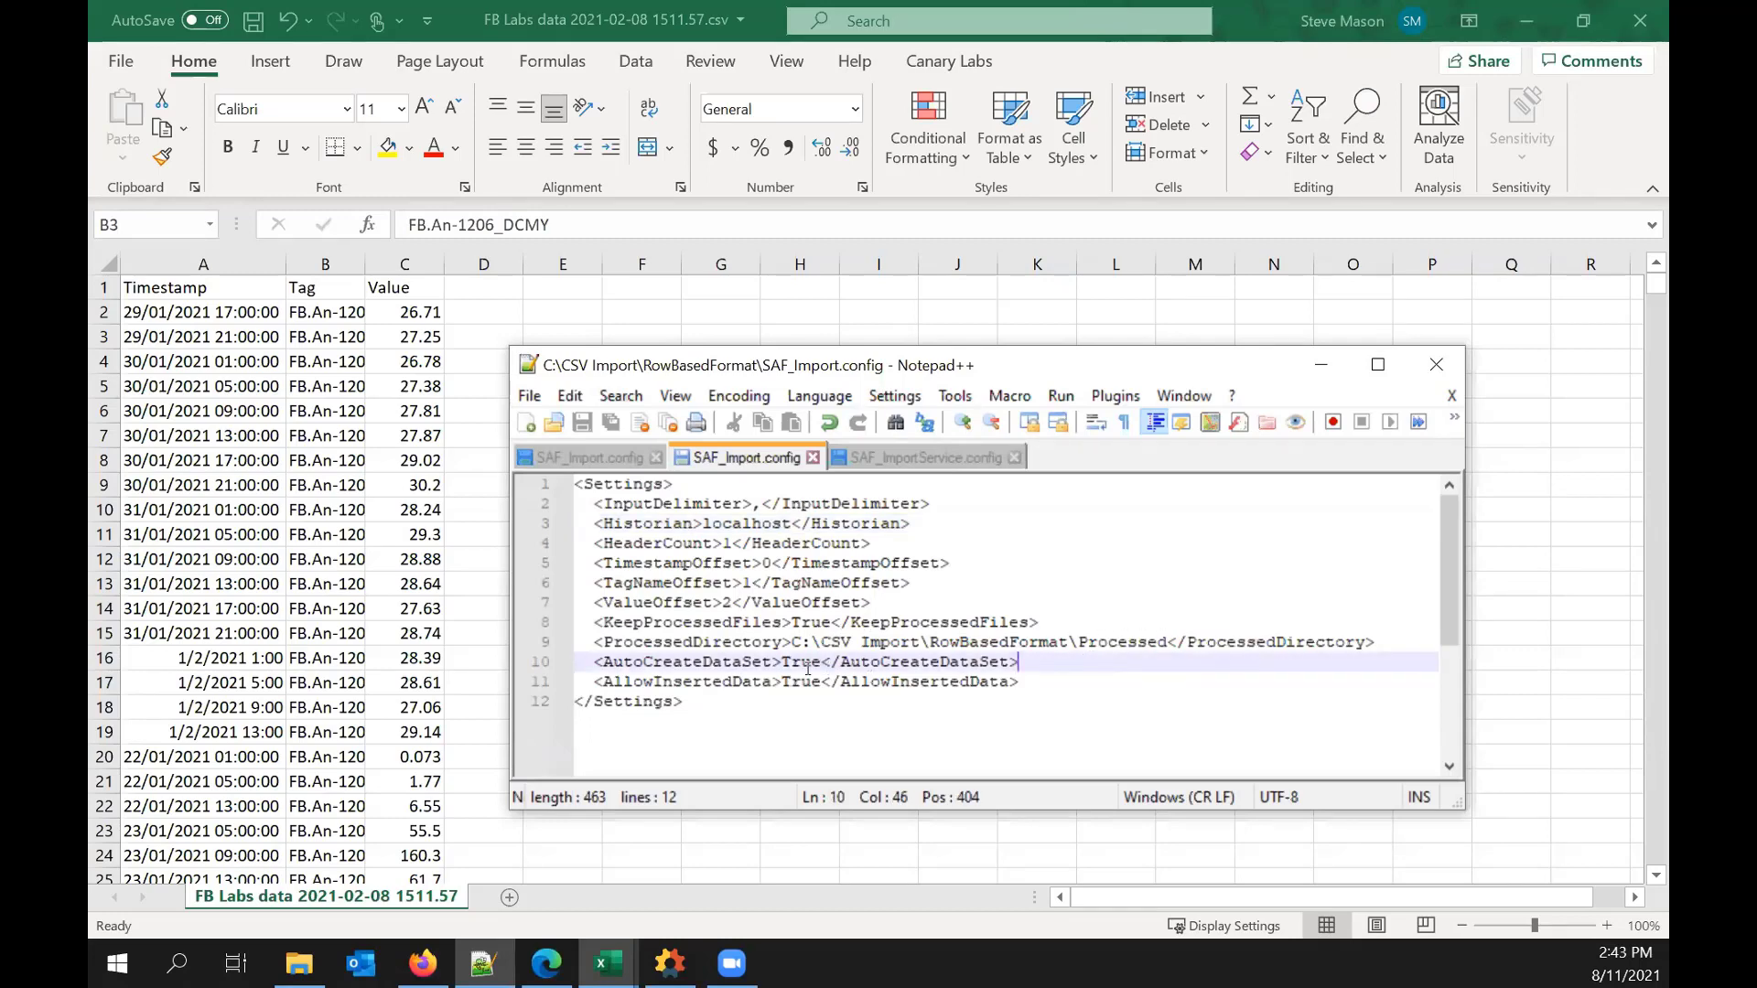
click(871, 682)
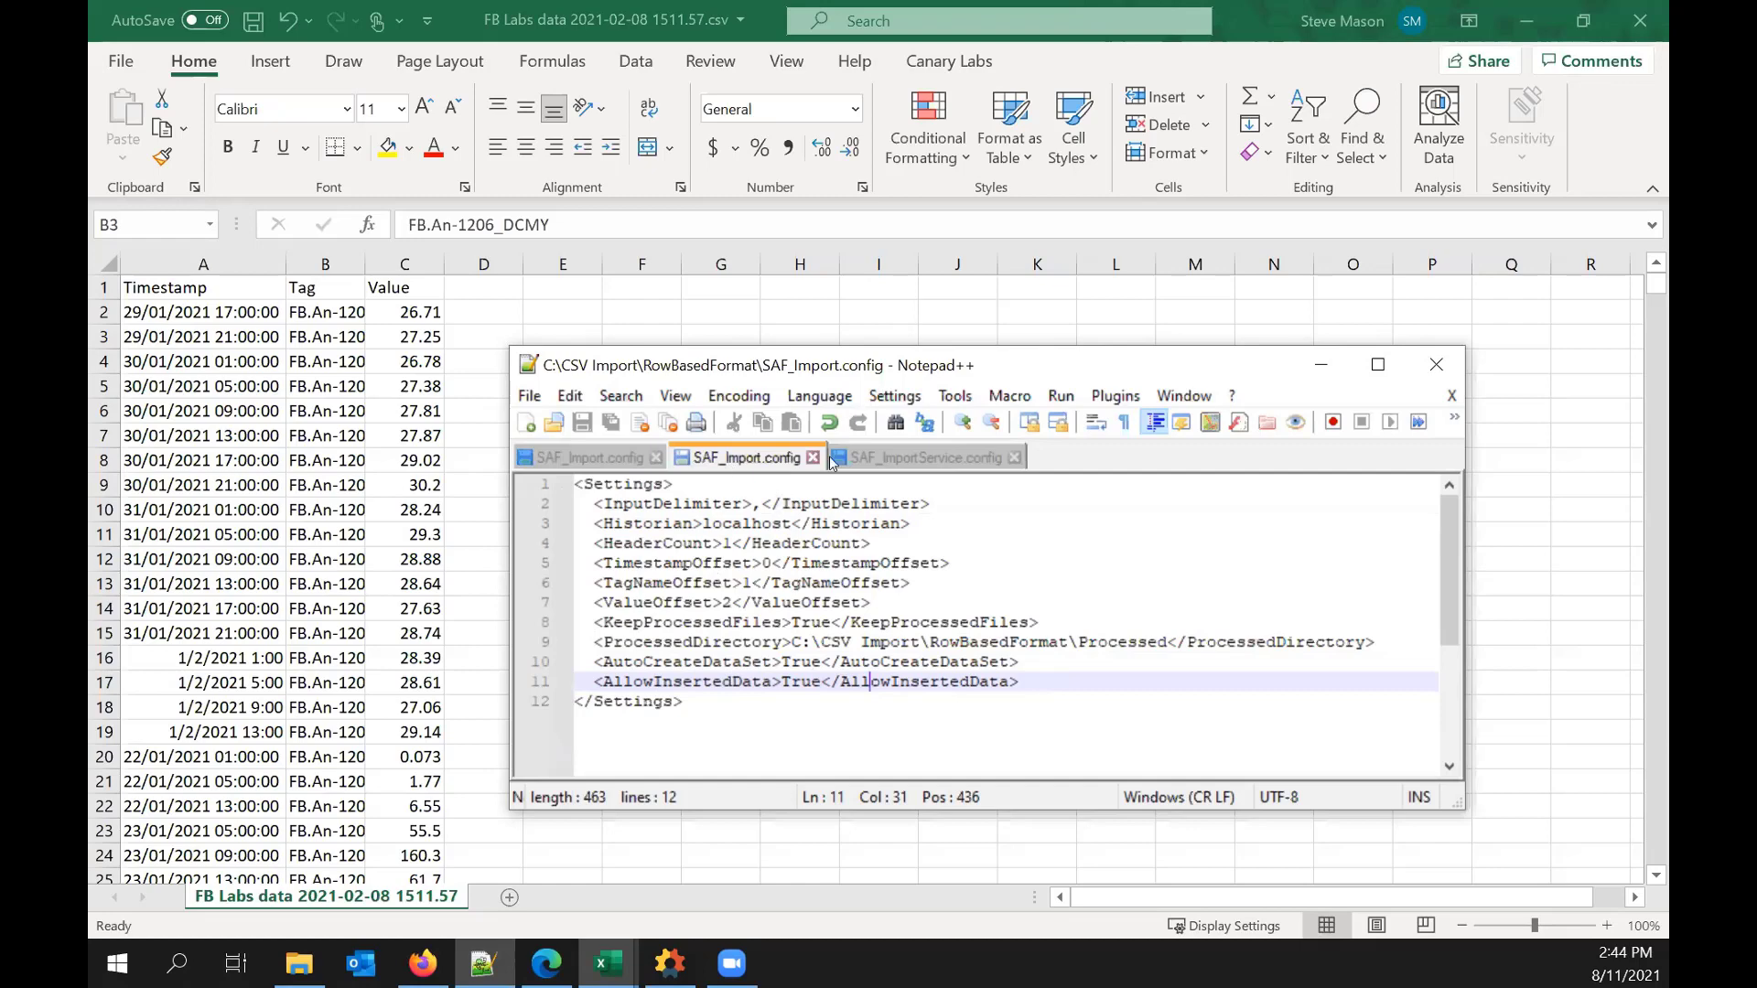
Step: Check the Interval and InputDirectory entries in SAF_ImportService.config, returning to the row-based config
click(880, 459)
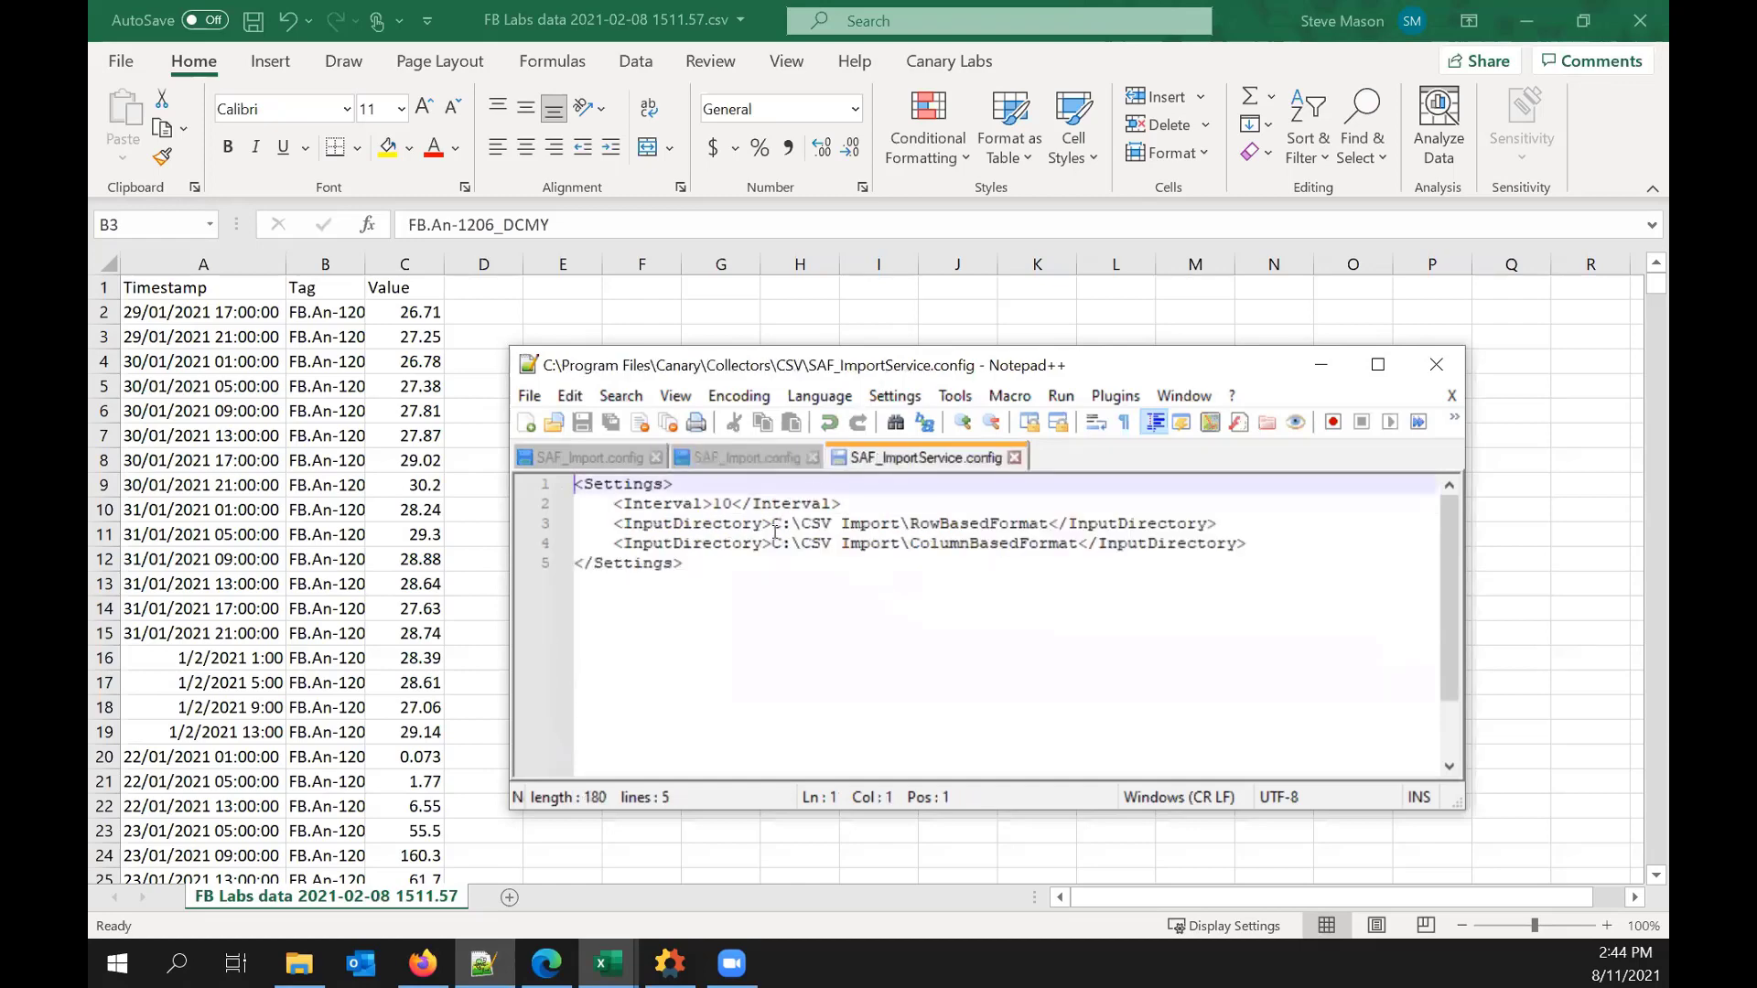
click(739, 458)
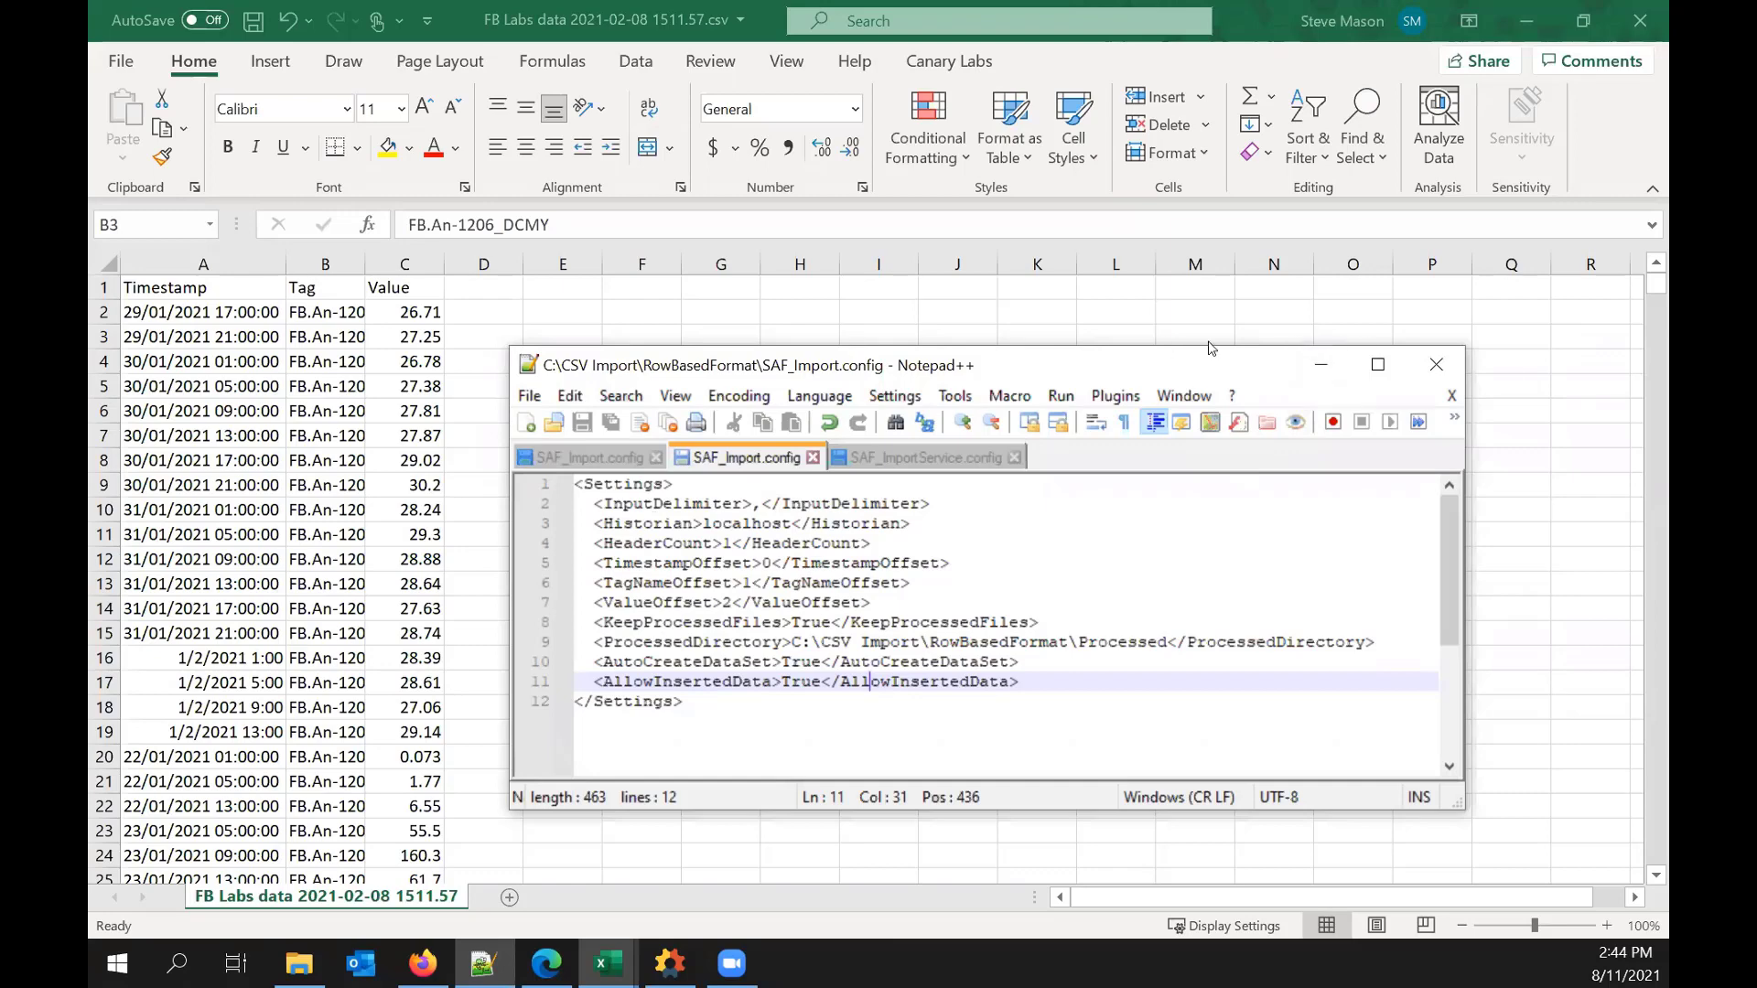
Step: Close both CSV workbooks without saving the FB Labs changes, and minimize the config editor
click(1639, 37)
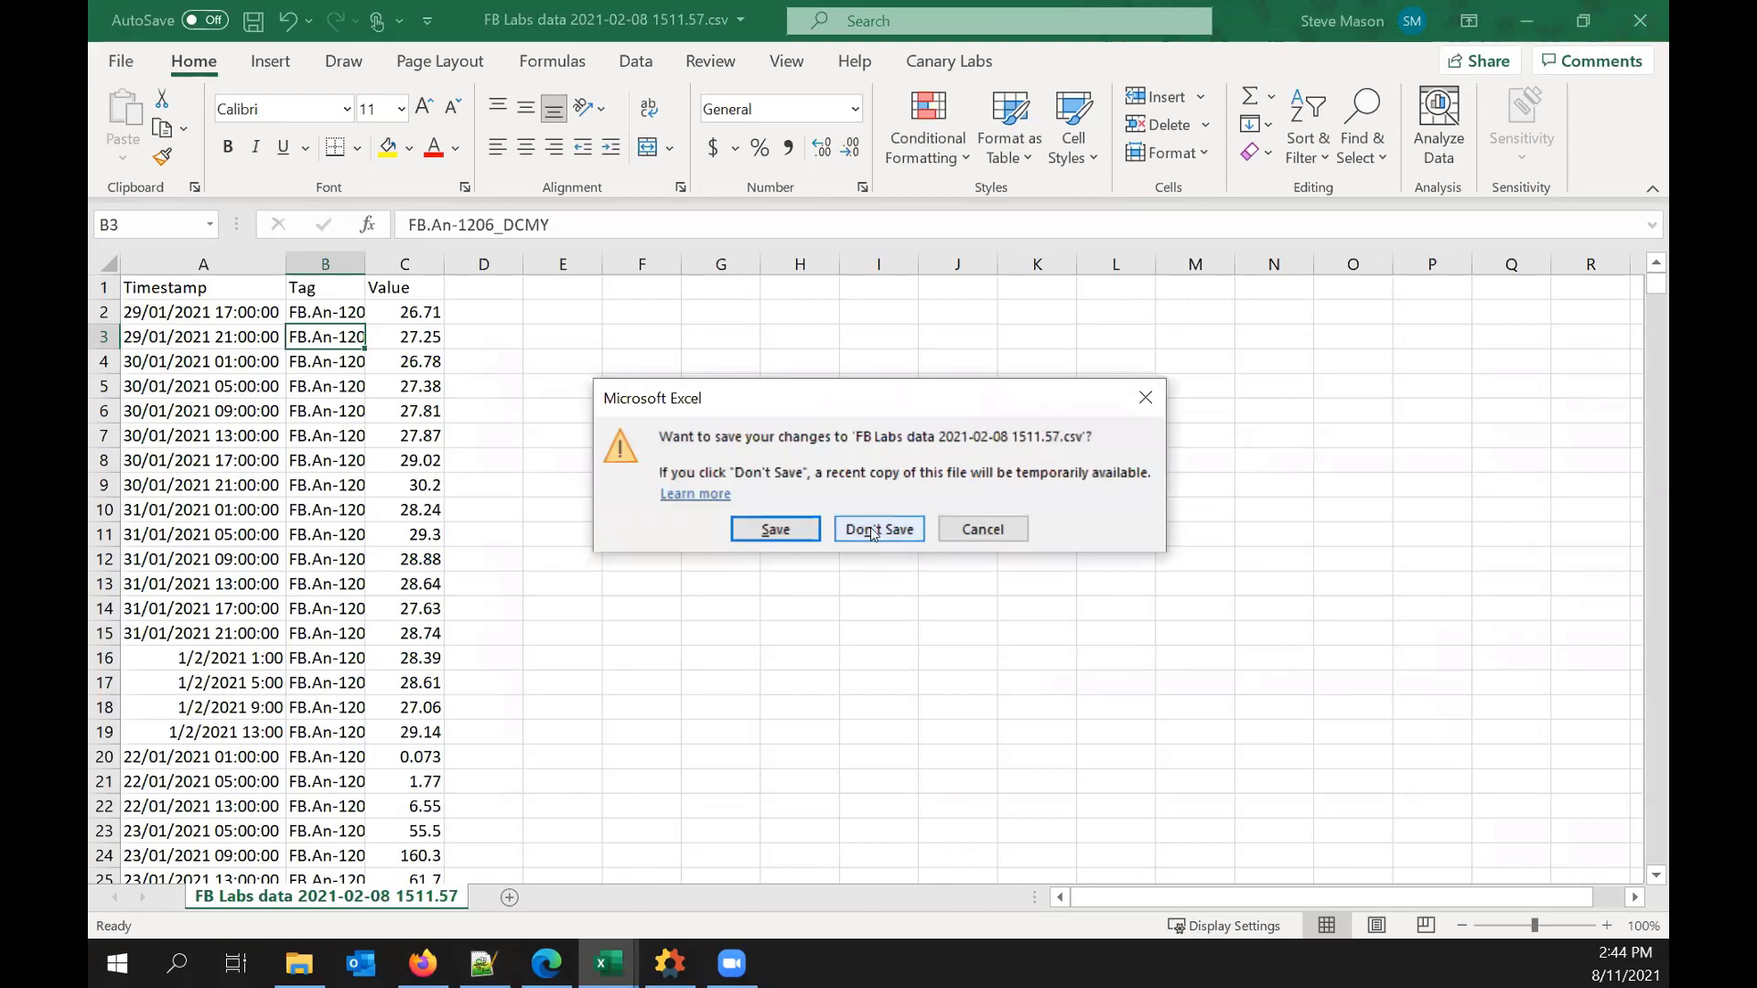
click(873, 531)
click(1643, 20)
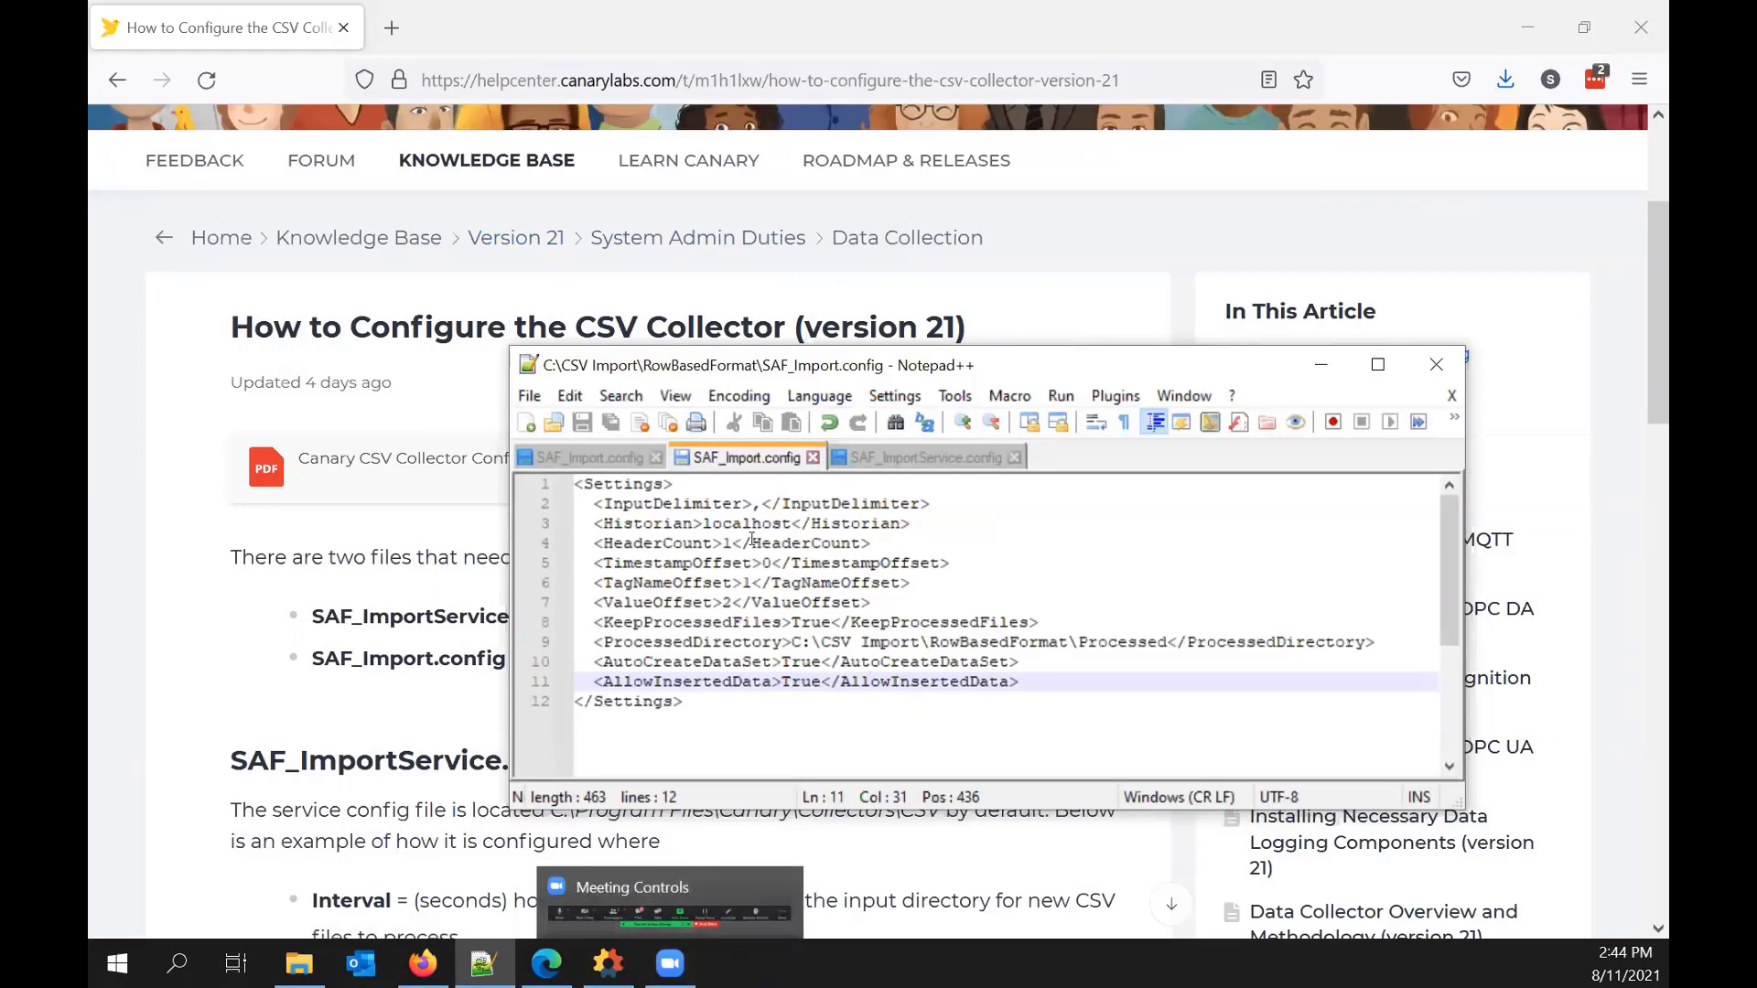
click(1321, 365)
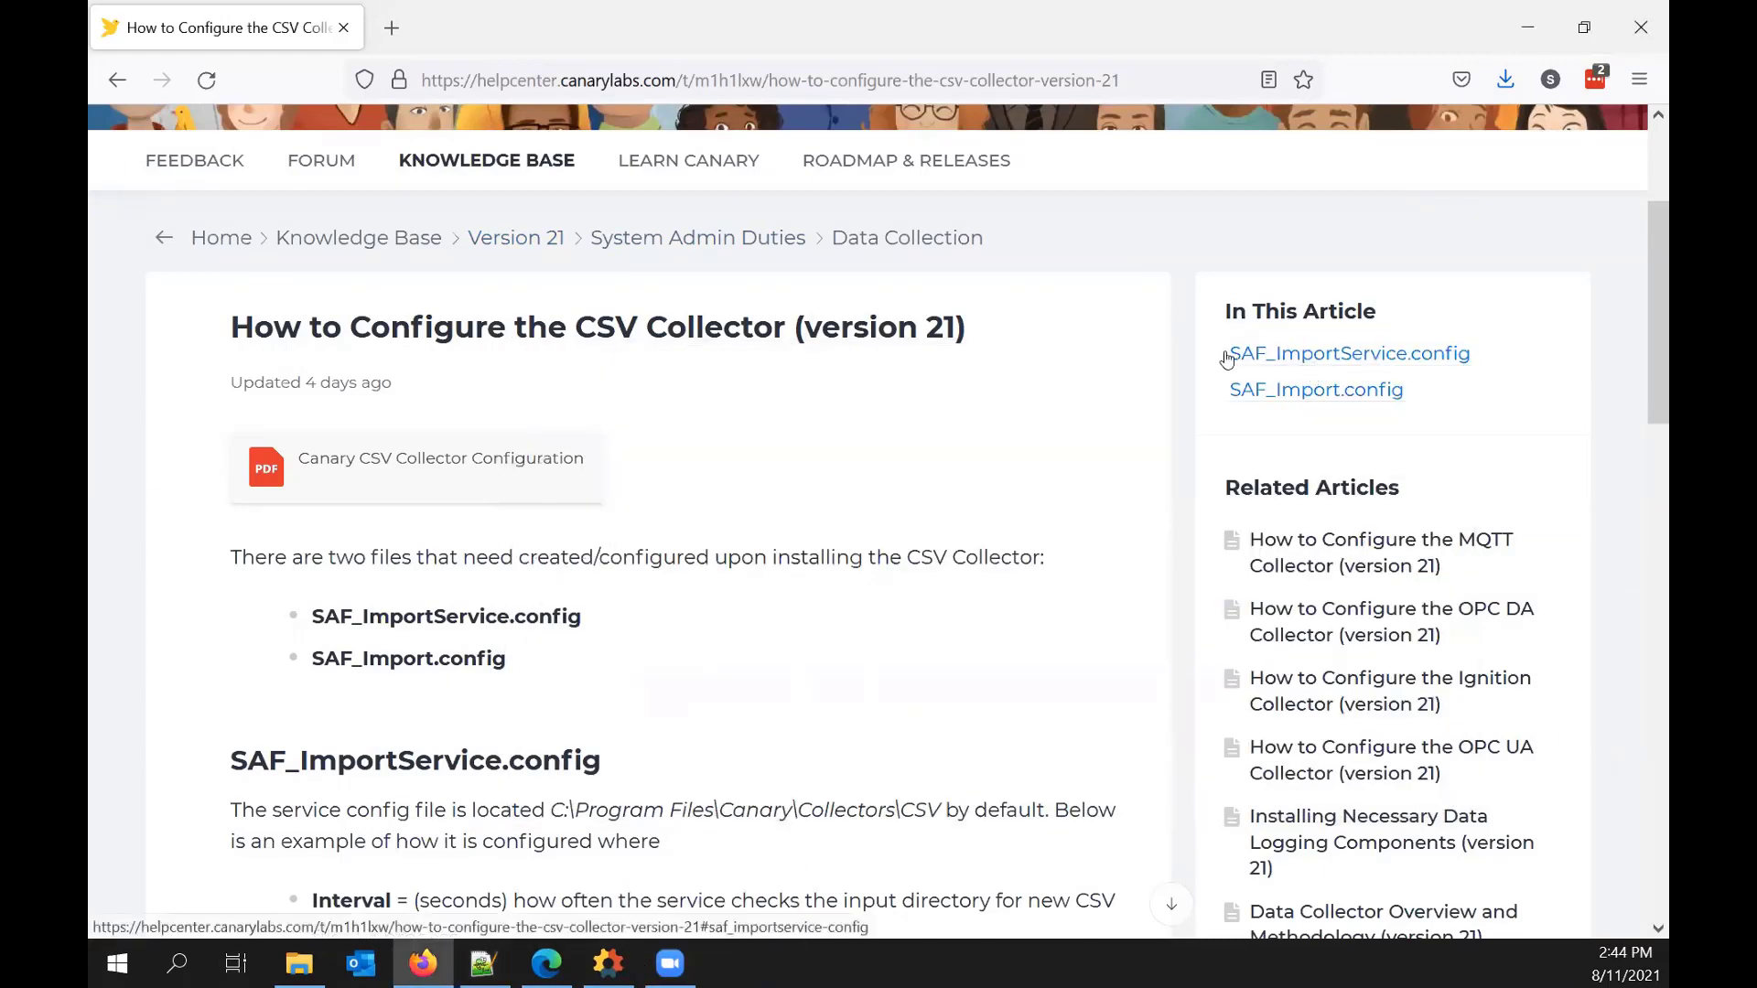
Step: Switch to Canary Administrator and review the CSV Collector's connection status for both import directories, including the Disable options
click(617, 963)
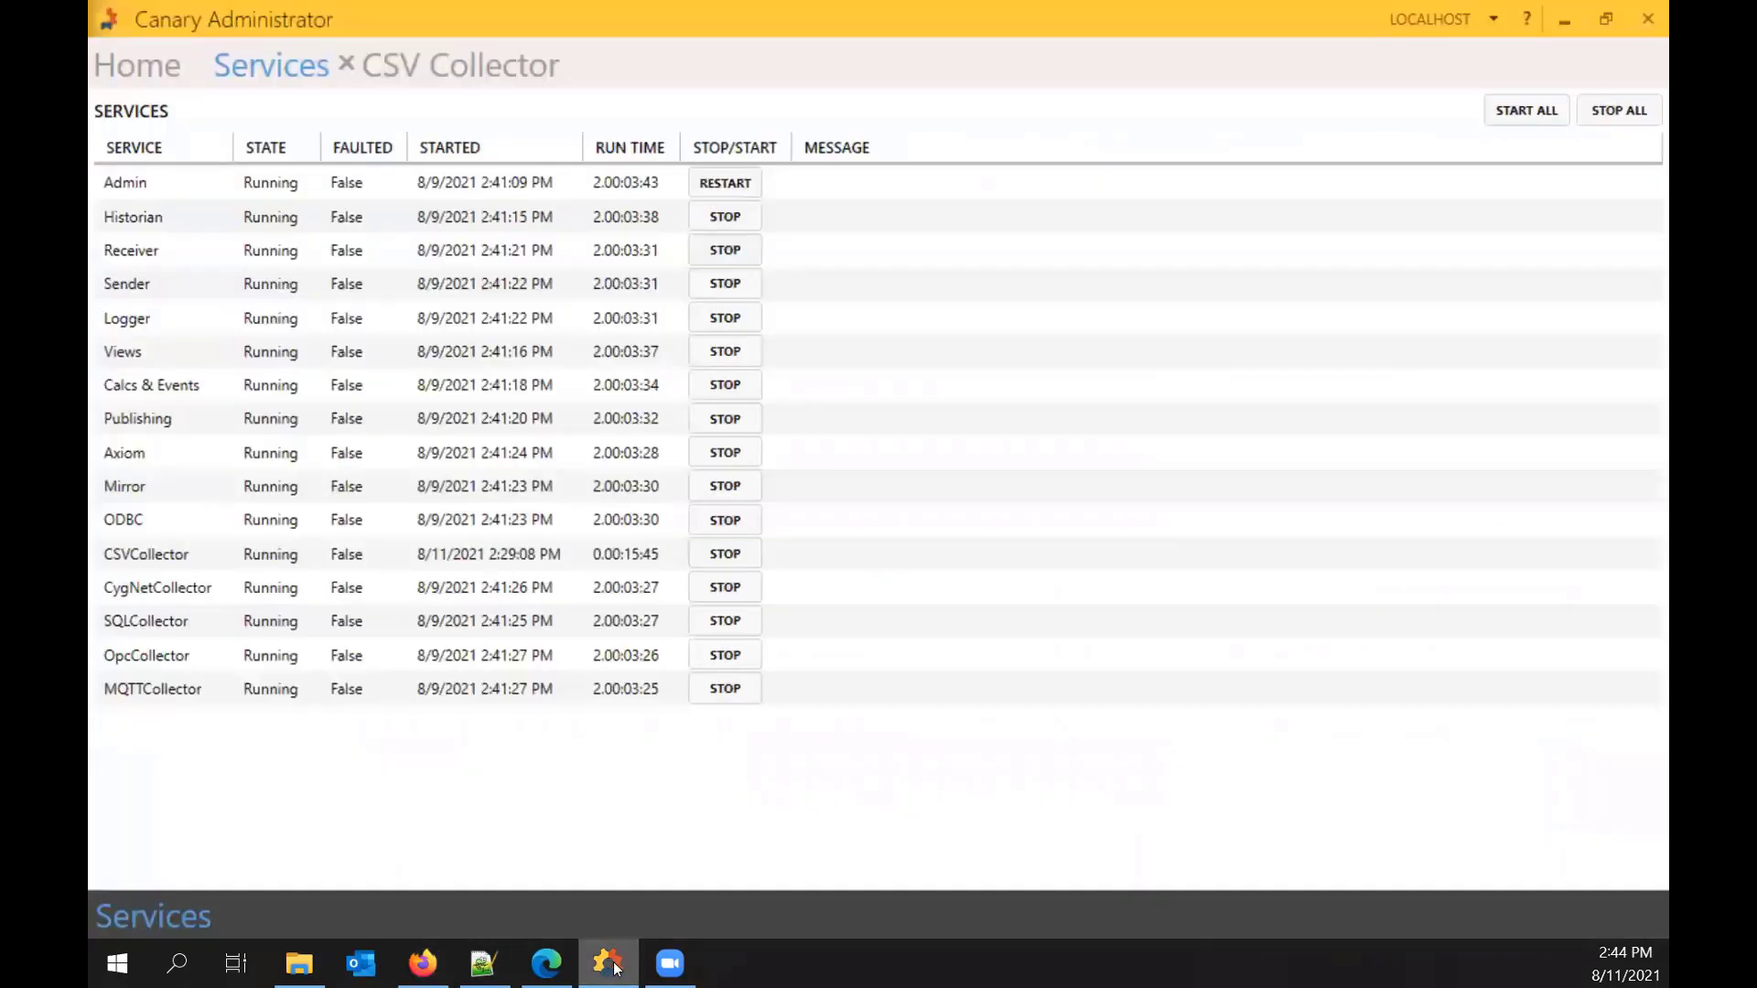
click(427, 58)
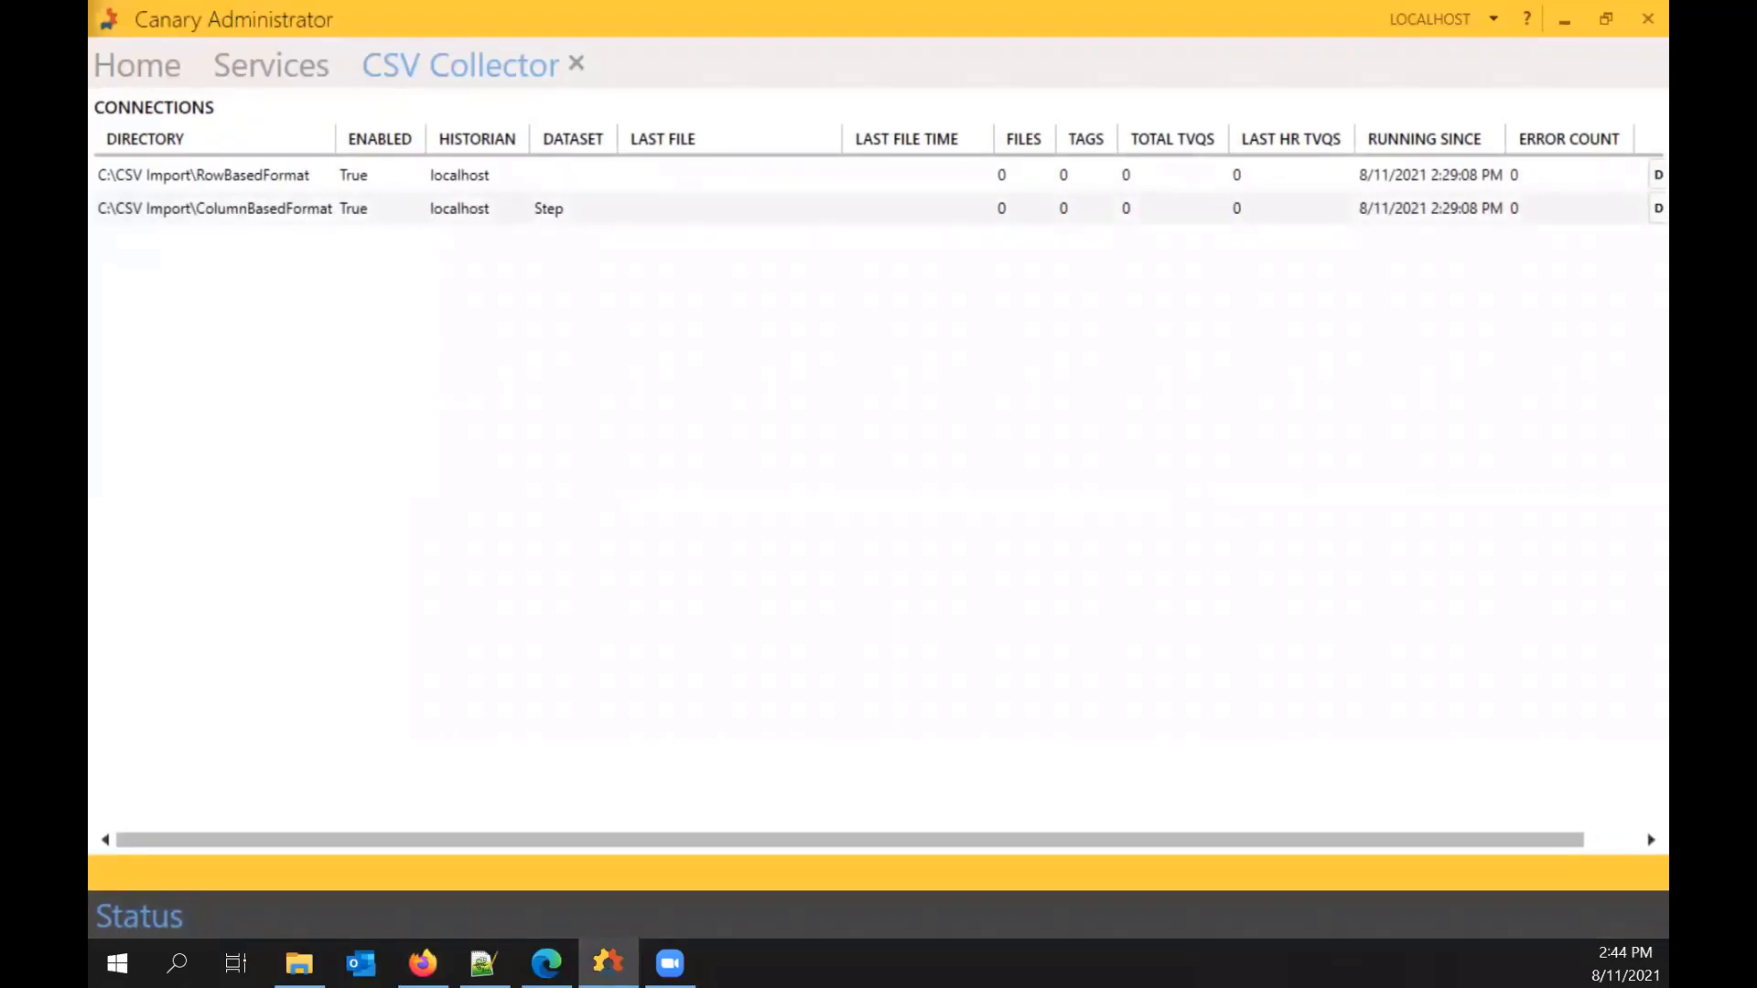
click(155, 71)
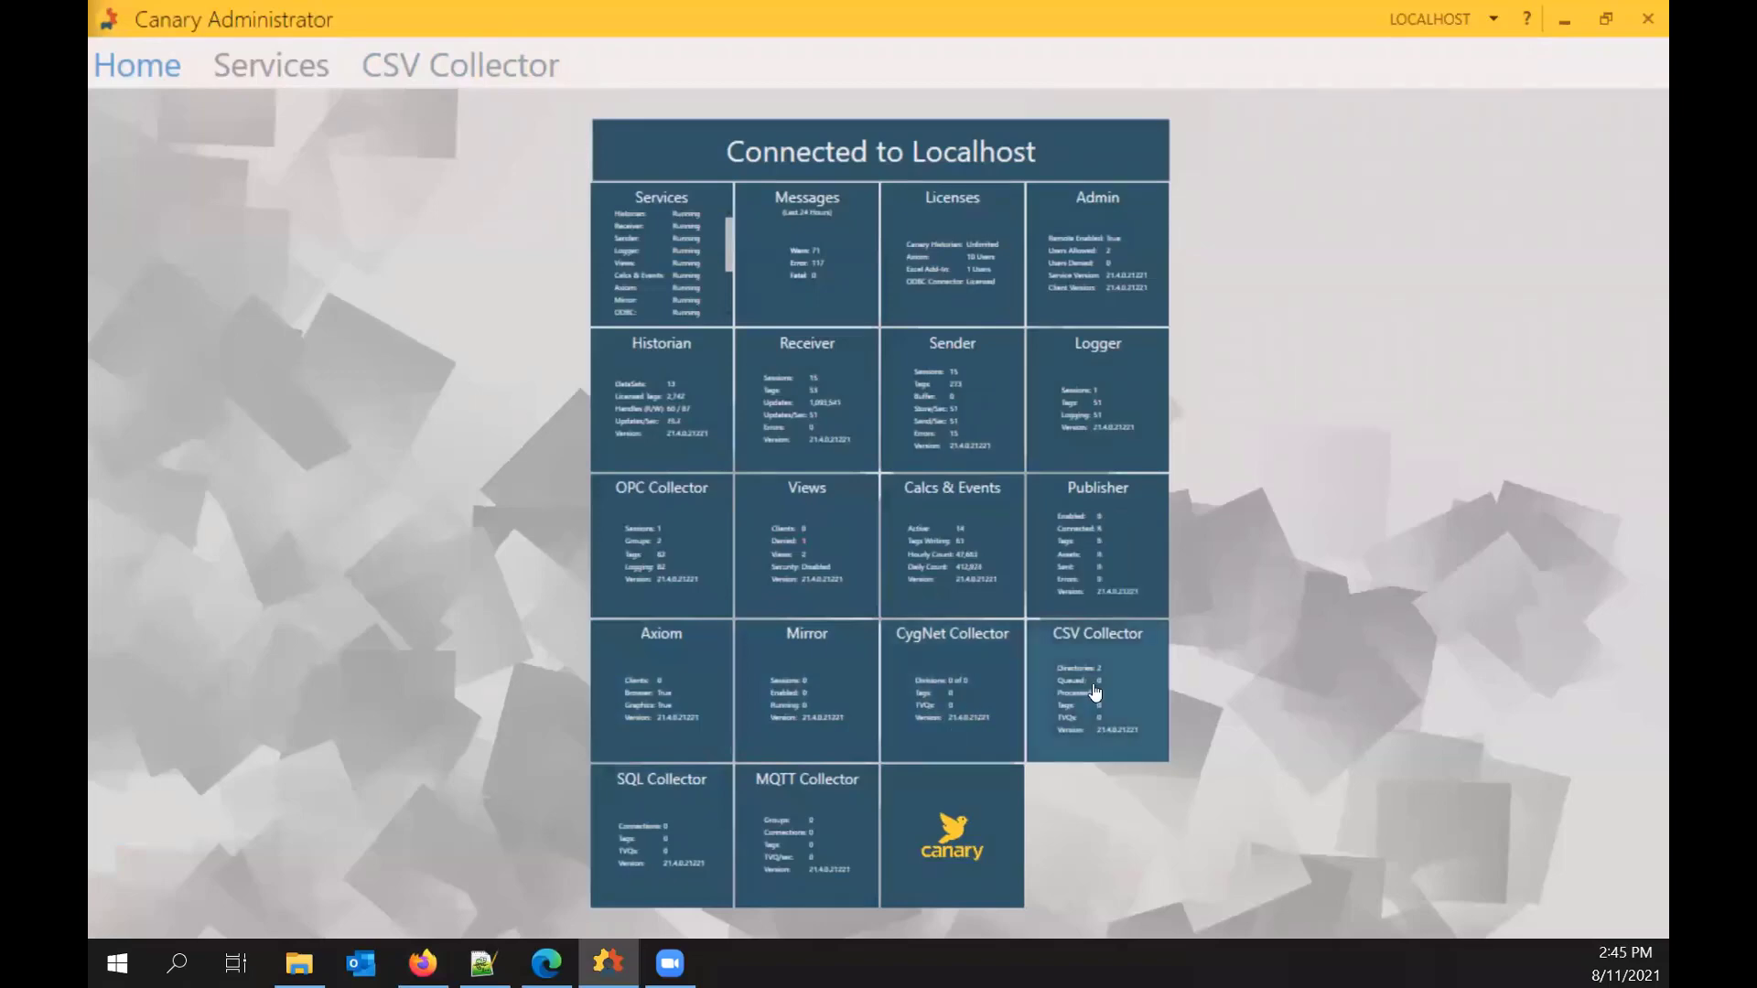
click(1131, 675)
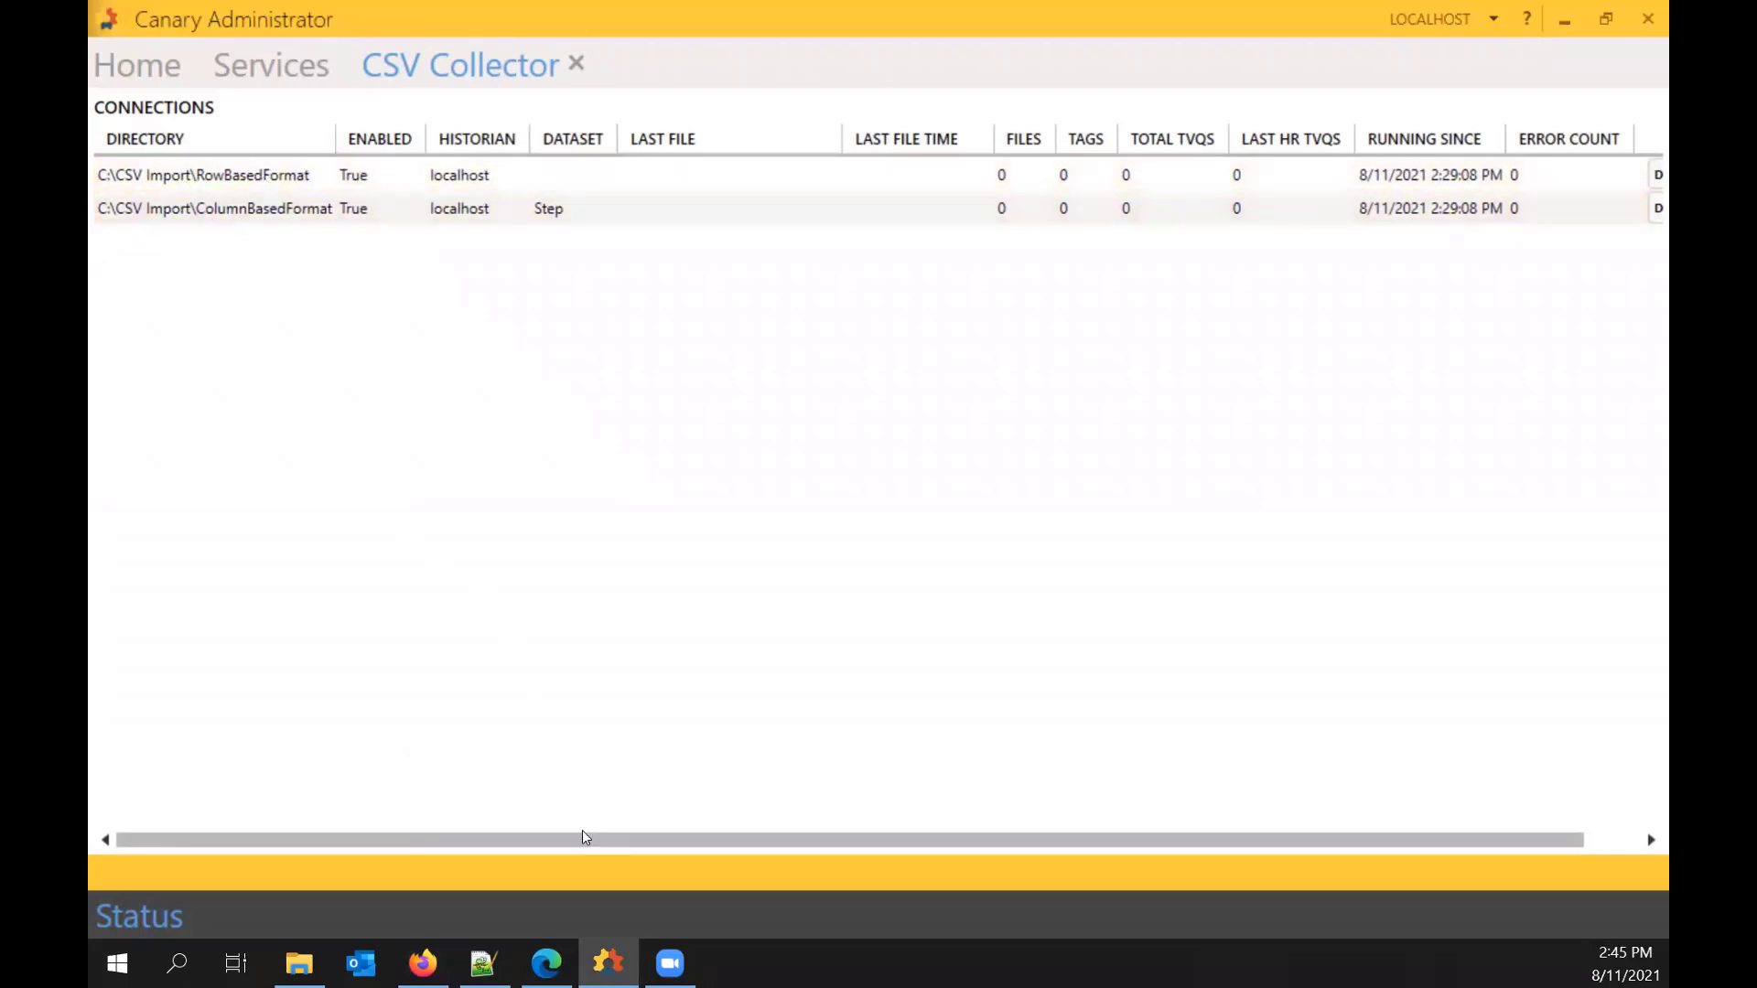
drag(582, 839, 762, 796)
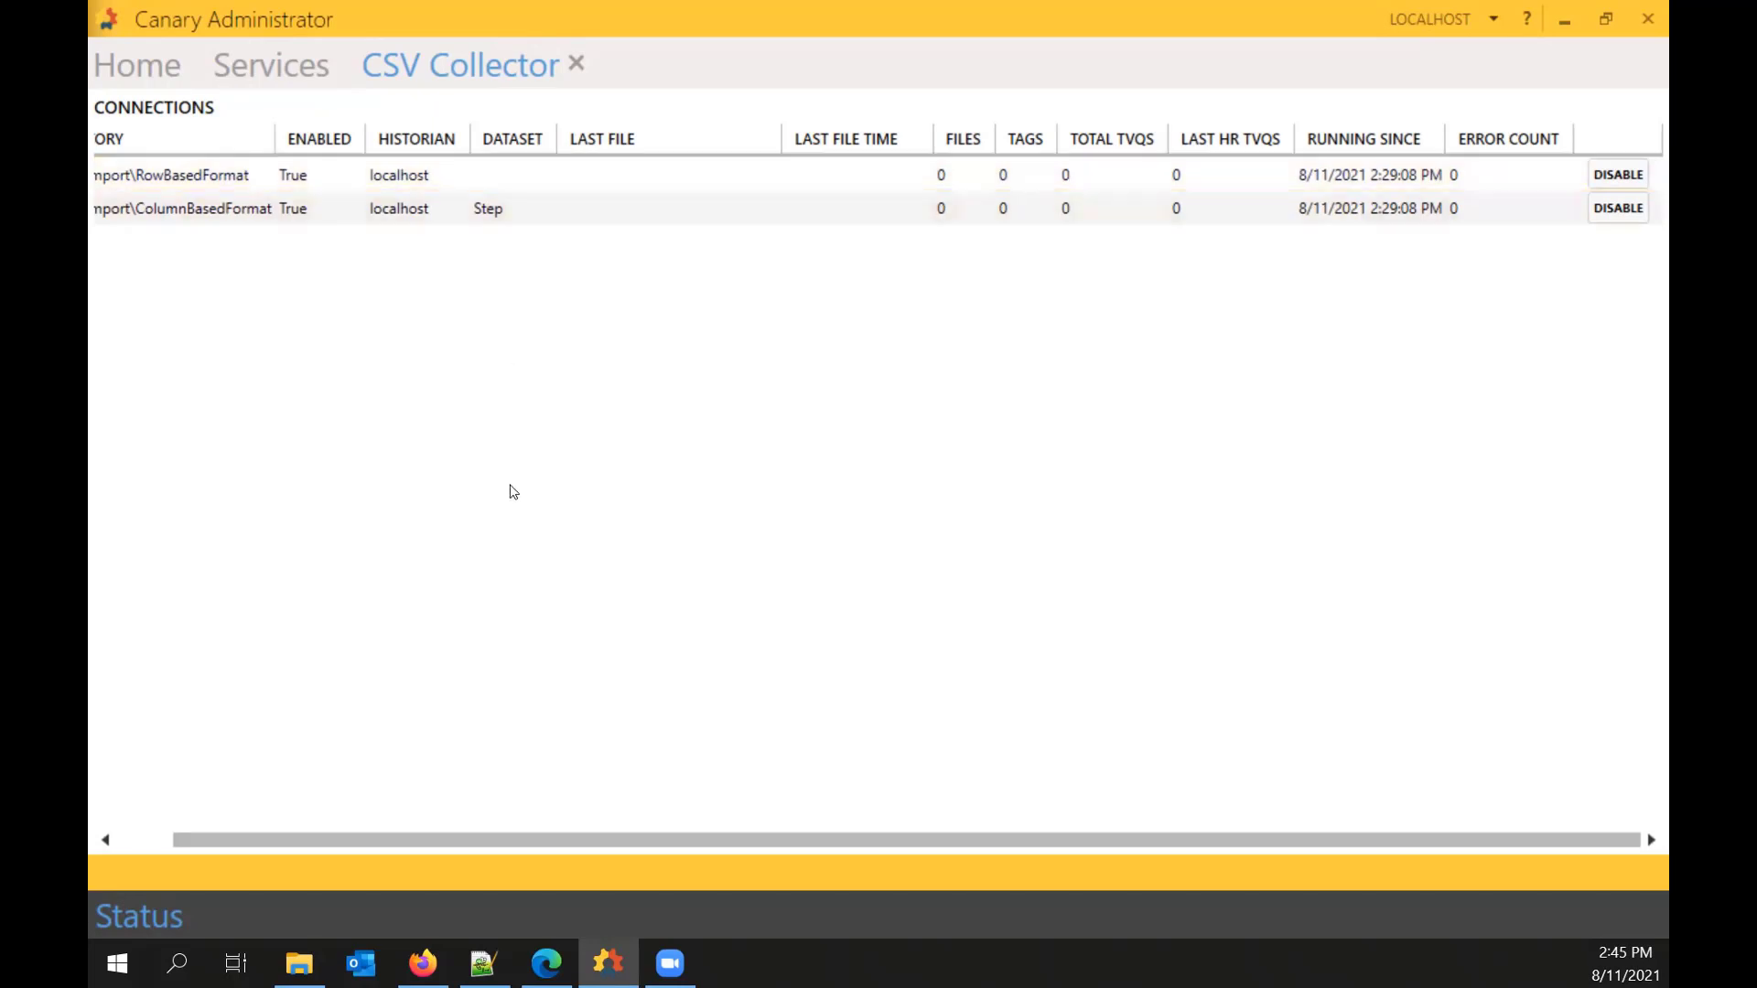
Step: Move the CSV file from the ColumnBasedFormat Processed folder back into C:\CSV Import\ColumnBasedFormat for reprocessing
click(299, 963)
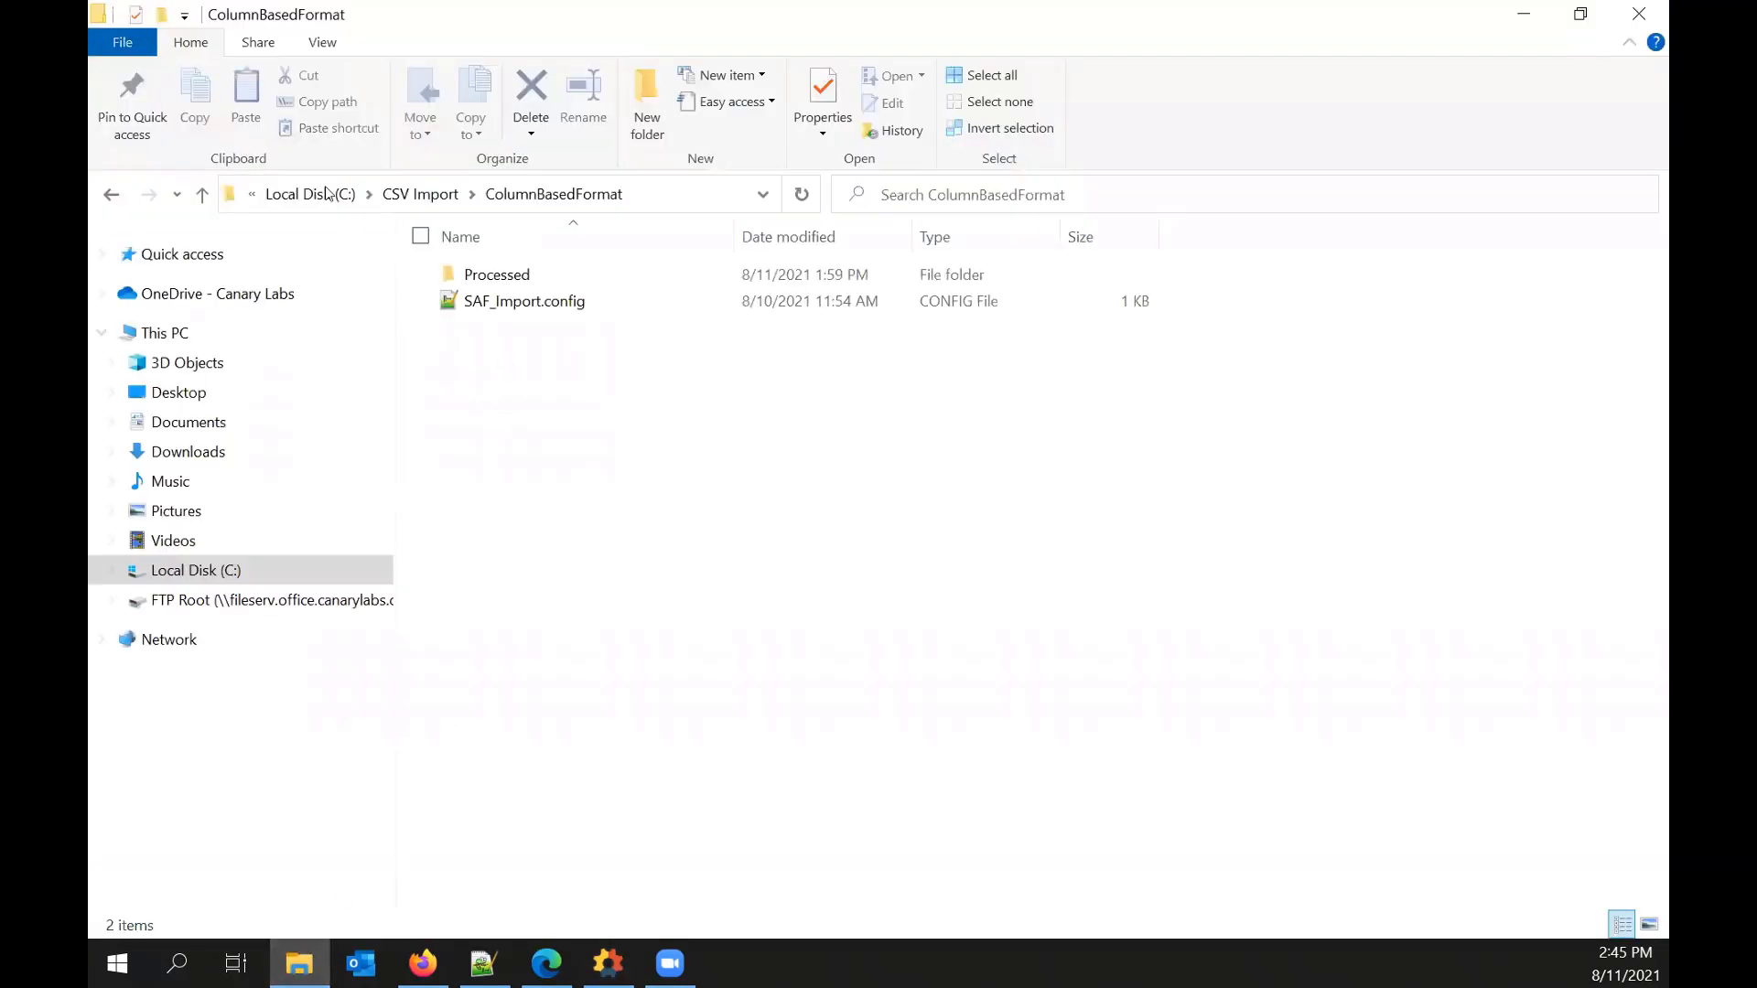
double_click(501, 274)
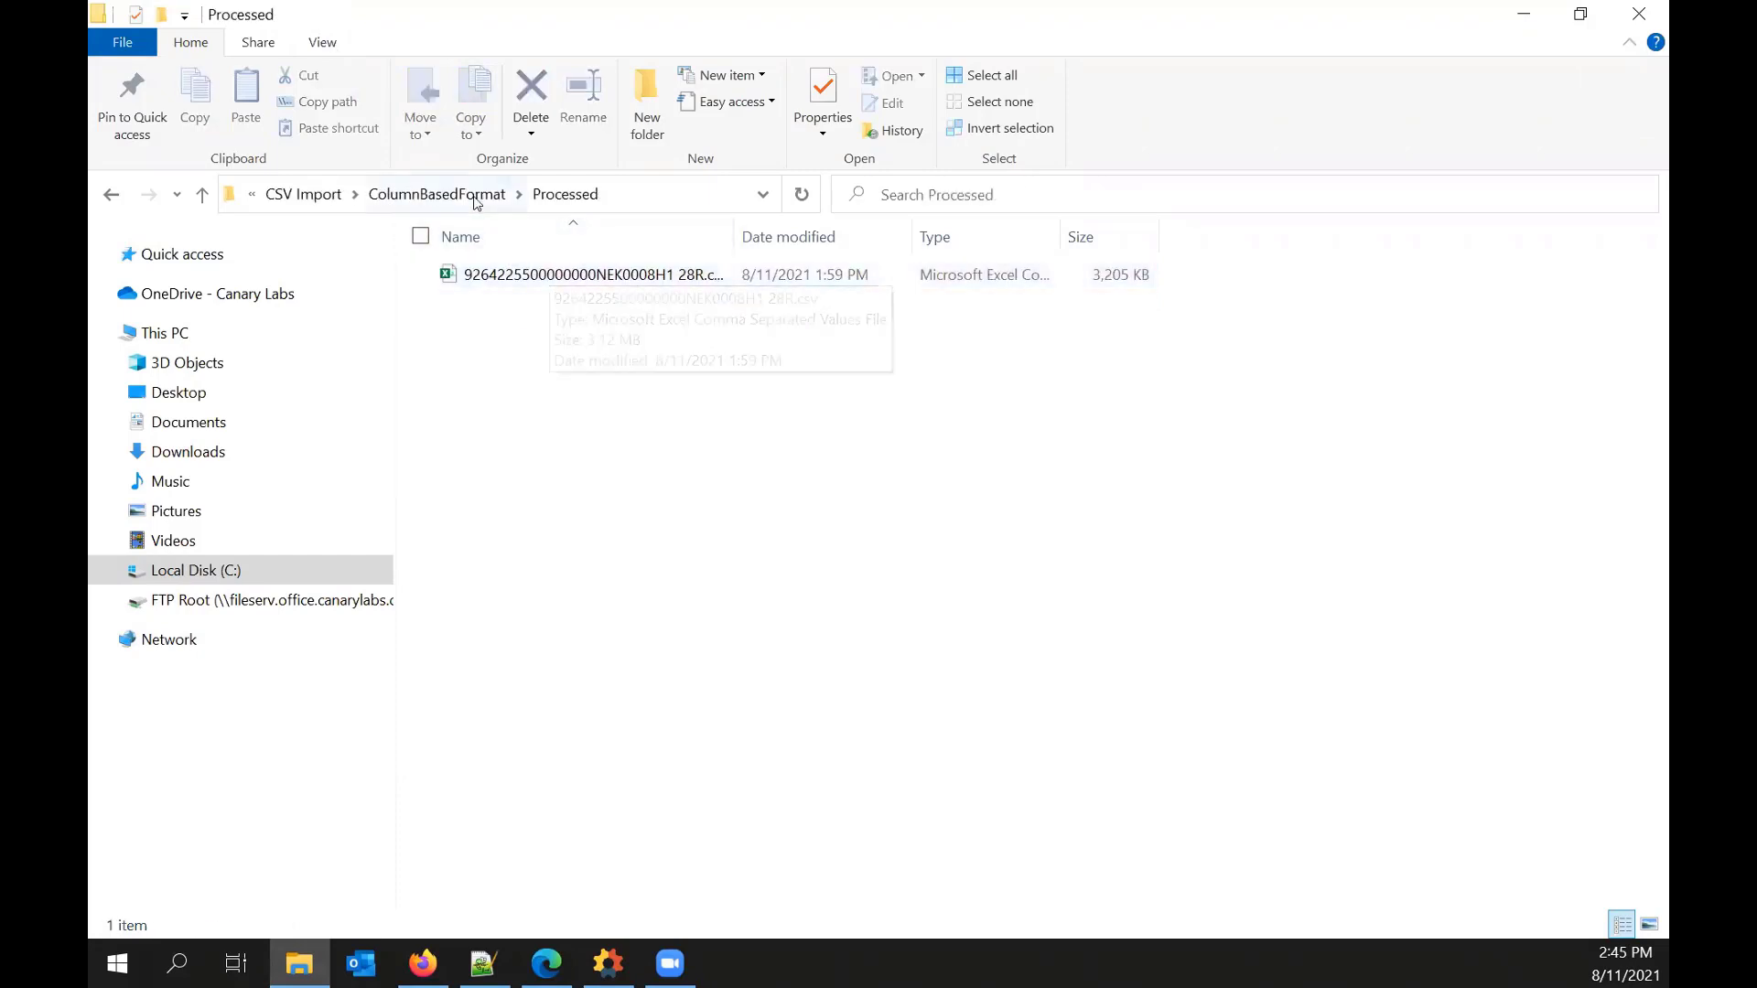
right_click(529, 279)
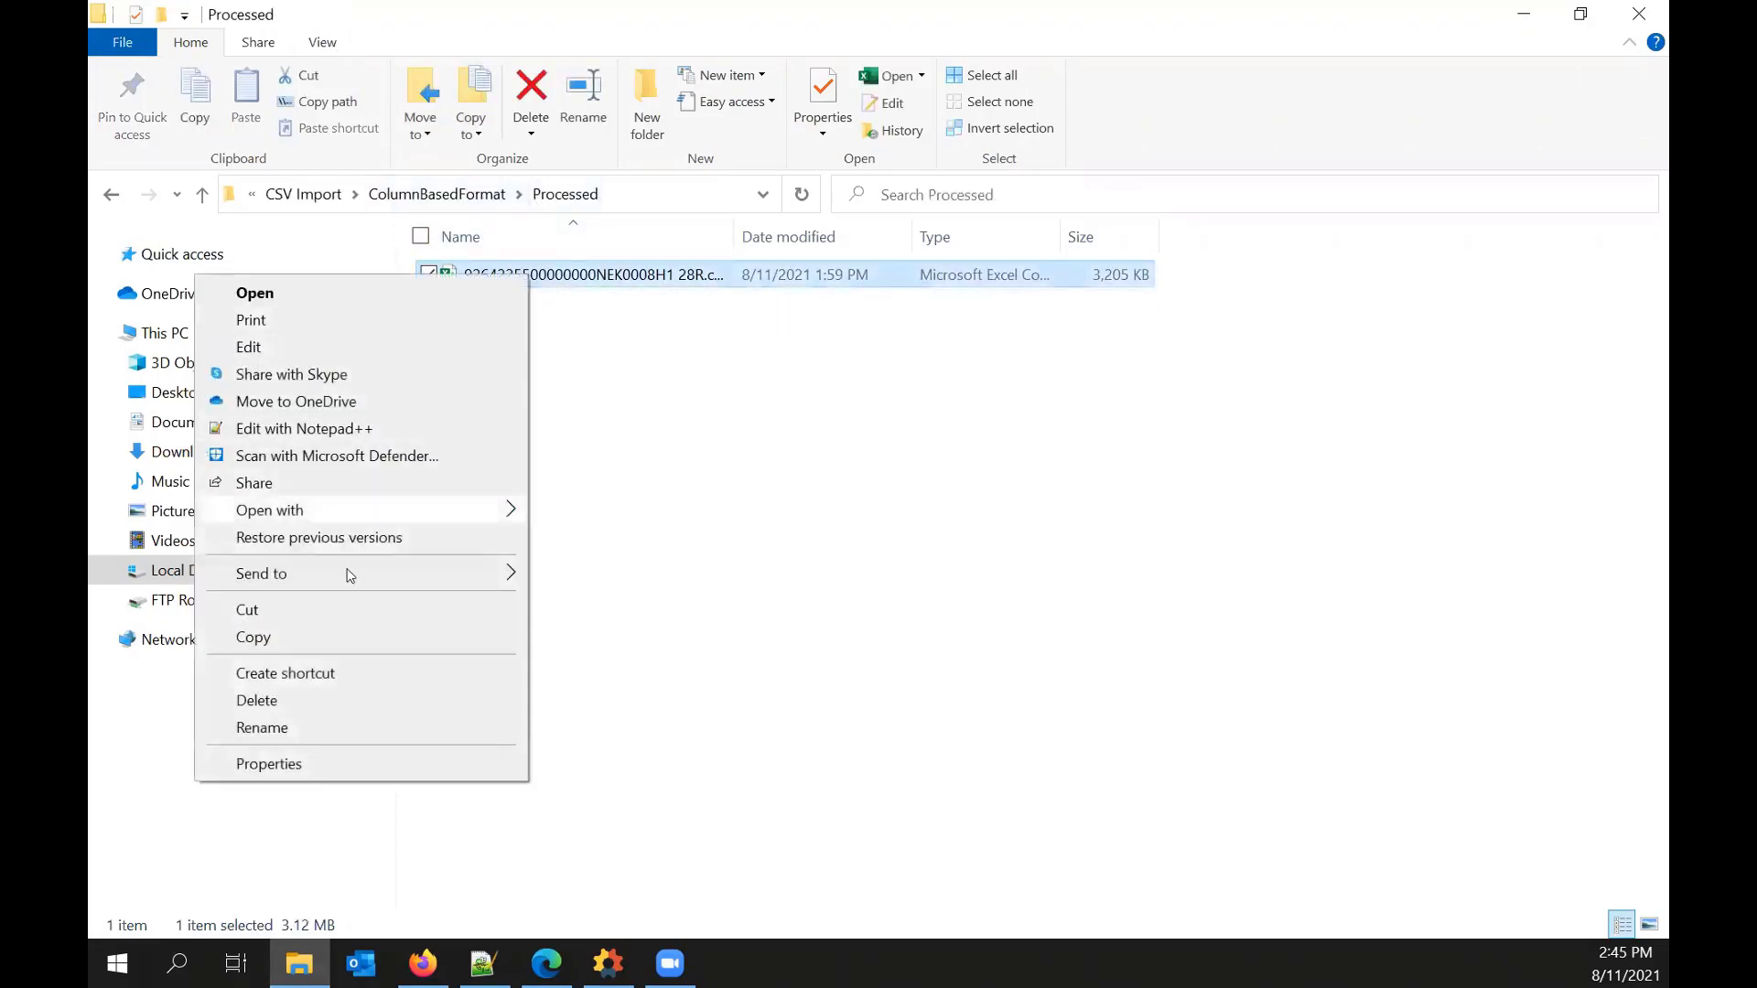
click(345, 611)
key(BackSpace)
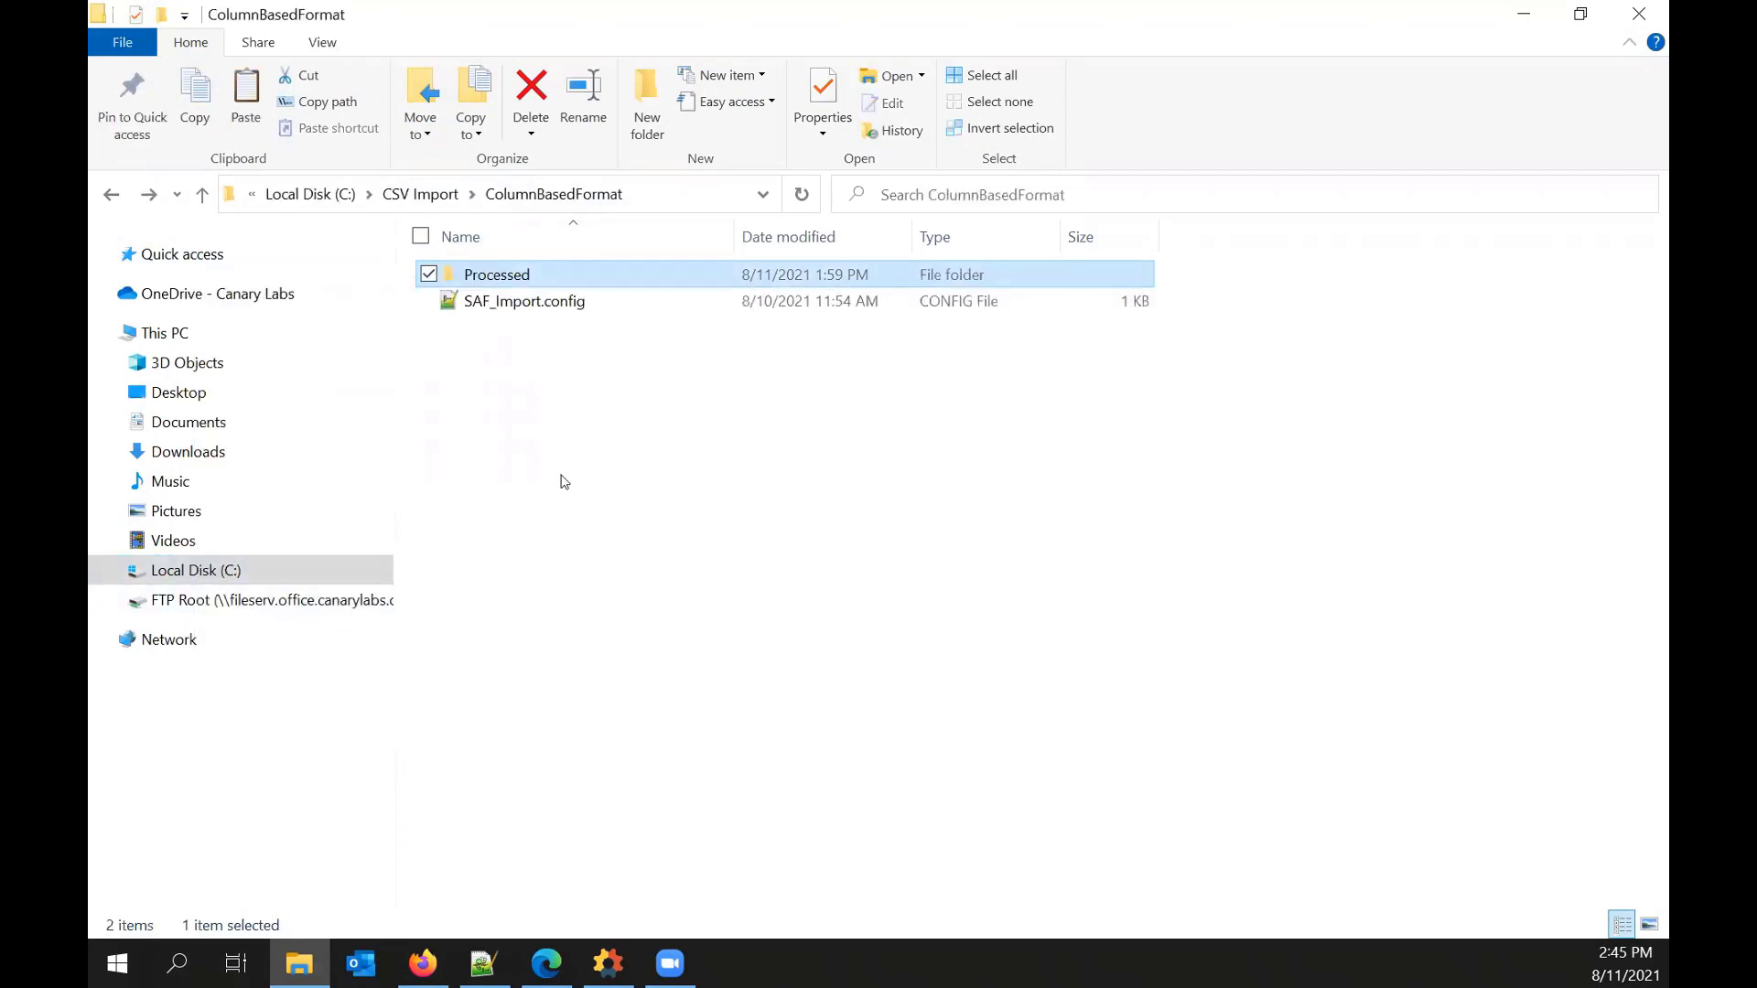
right_click(537, 399)
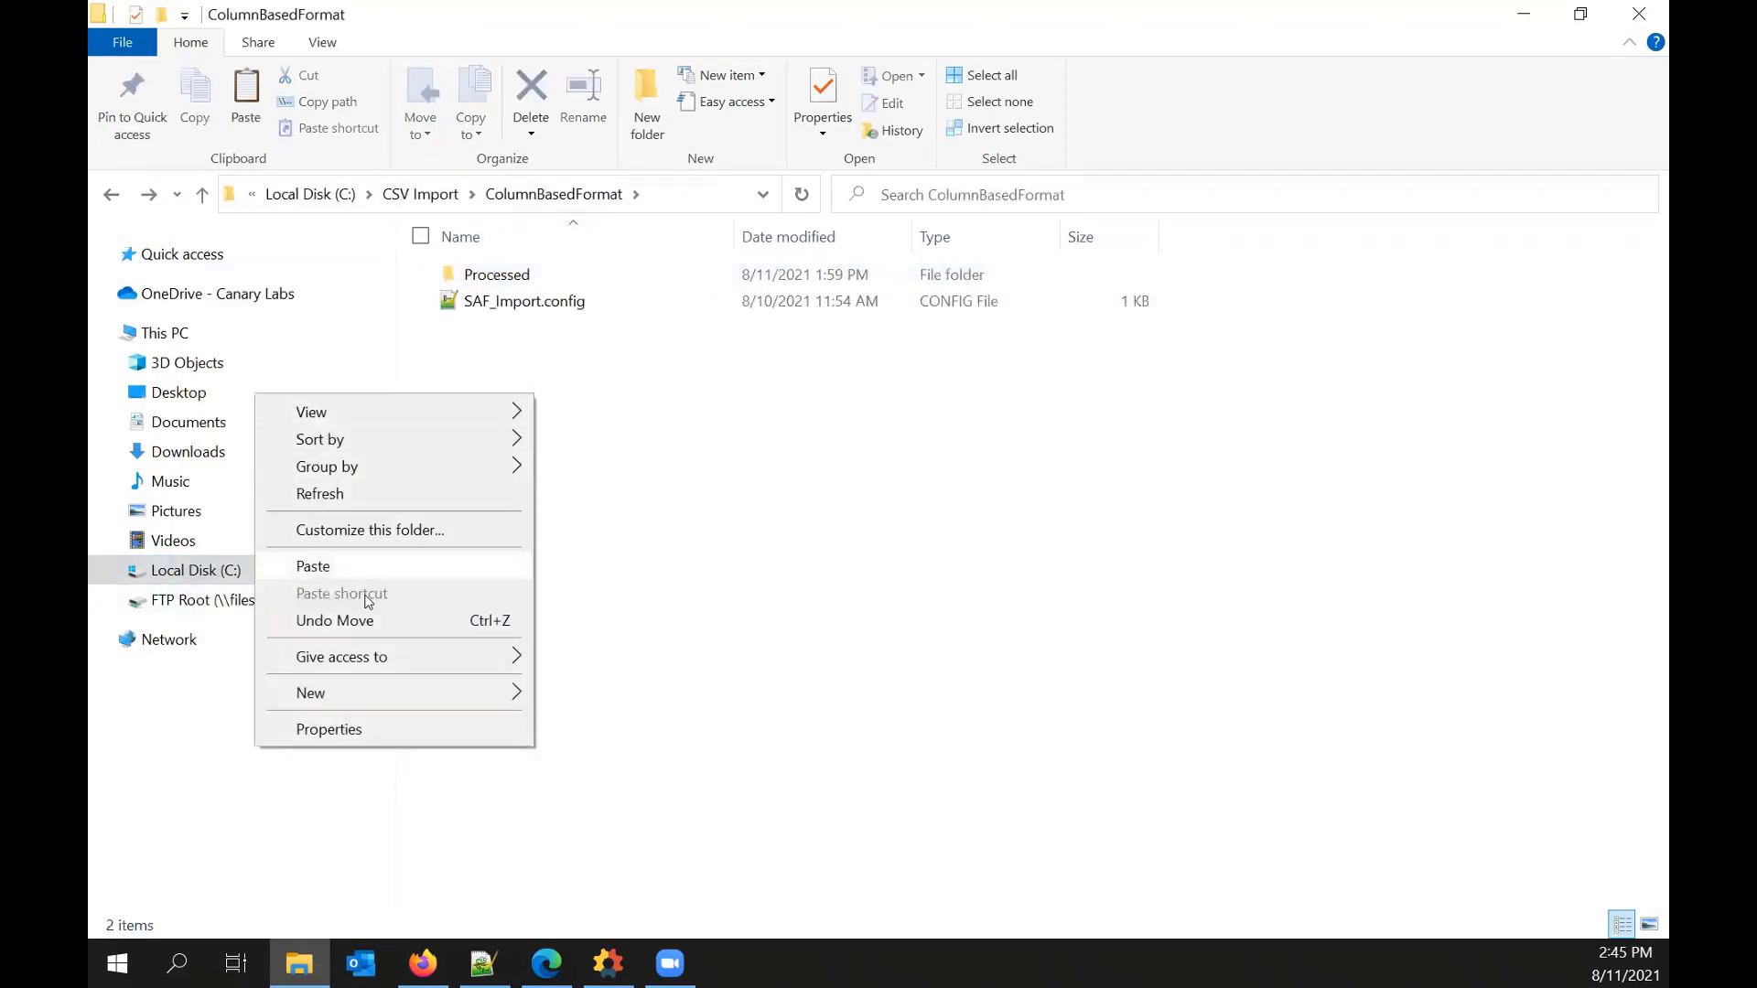
click(383, 571)
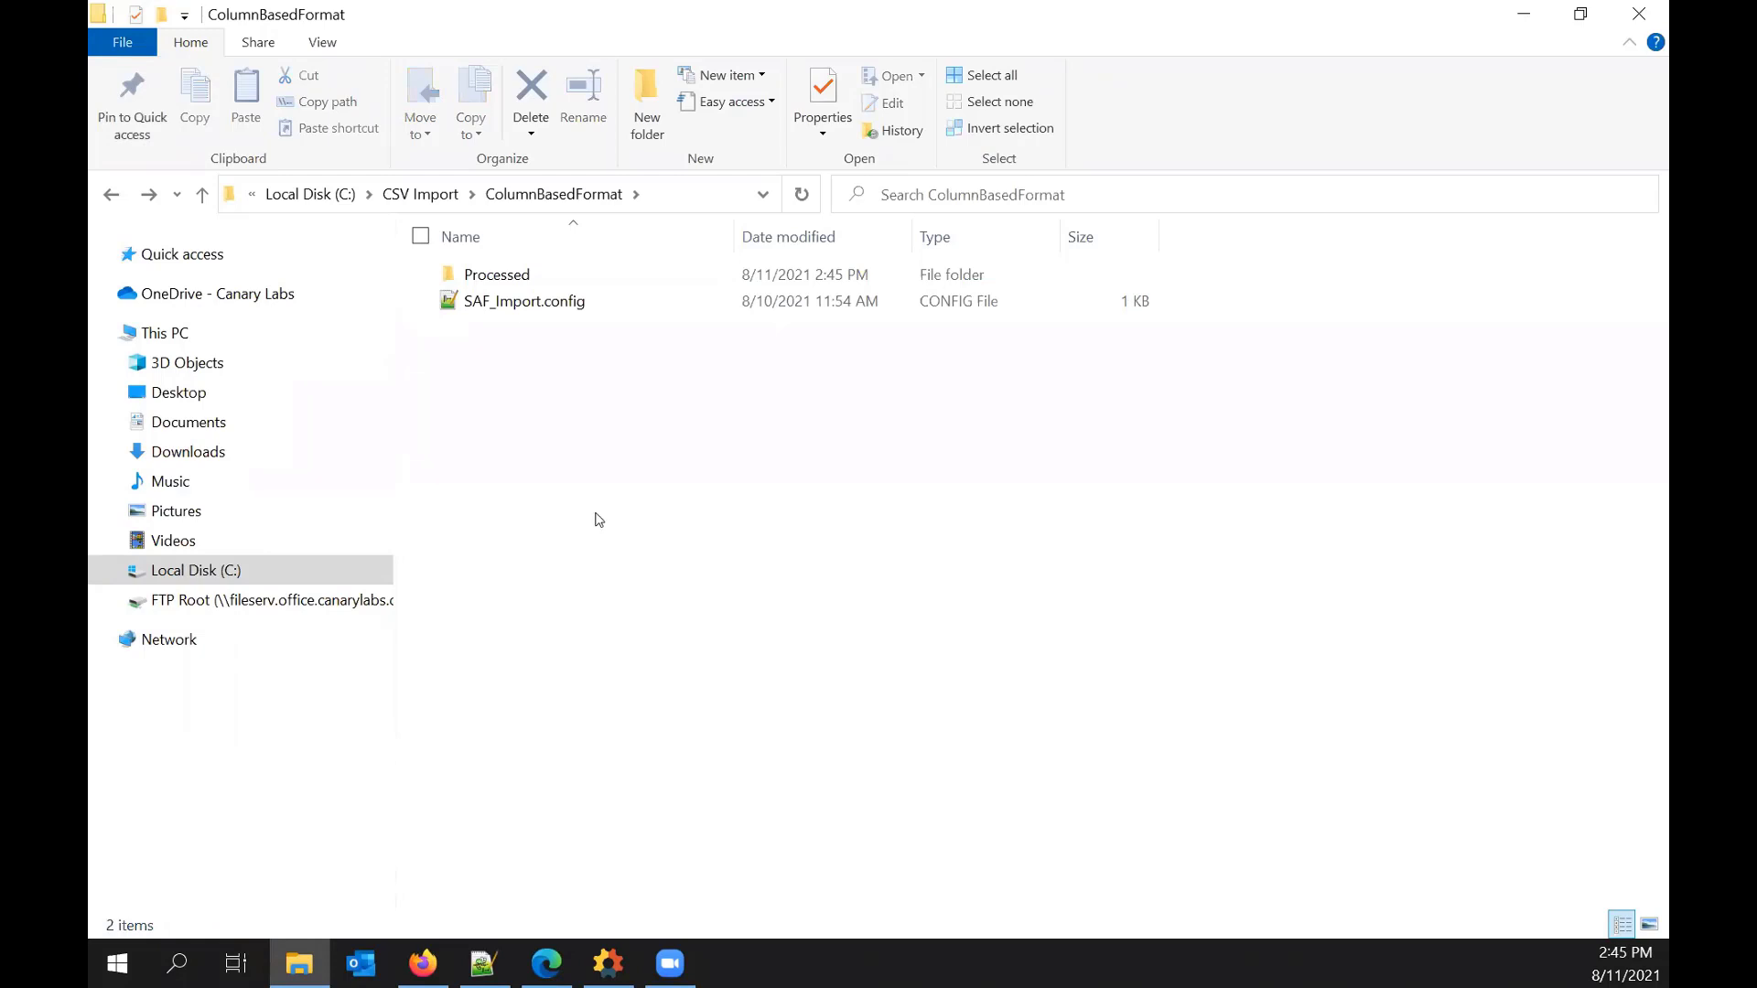
Step: Move the FB Labs data CSV file from the RowBasedFormat Processed folder back into C:\CSV Import\RowBasedFormat for reprocessing
click(407, 192)
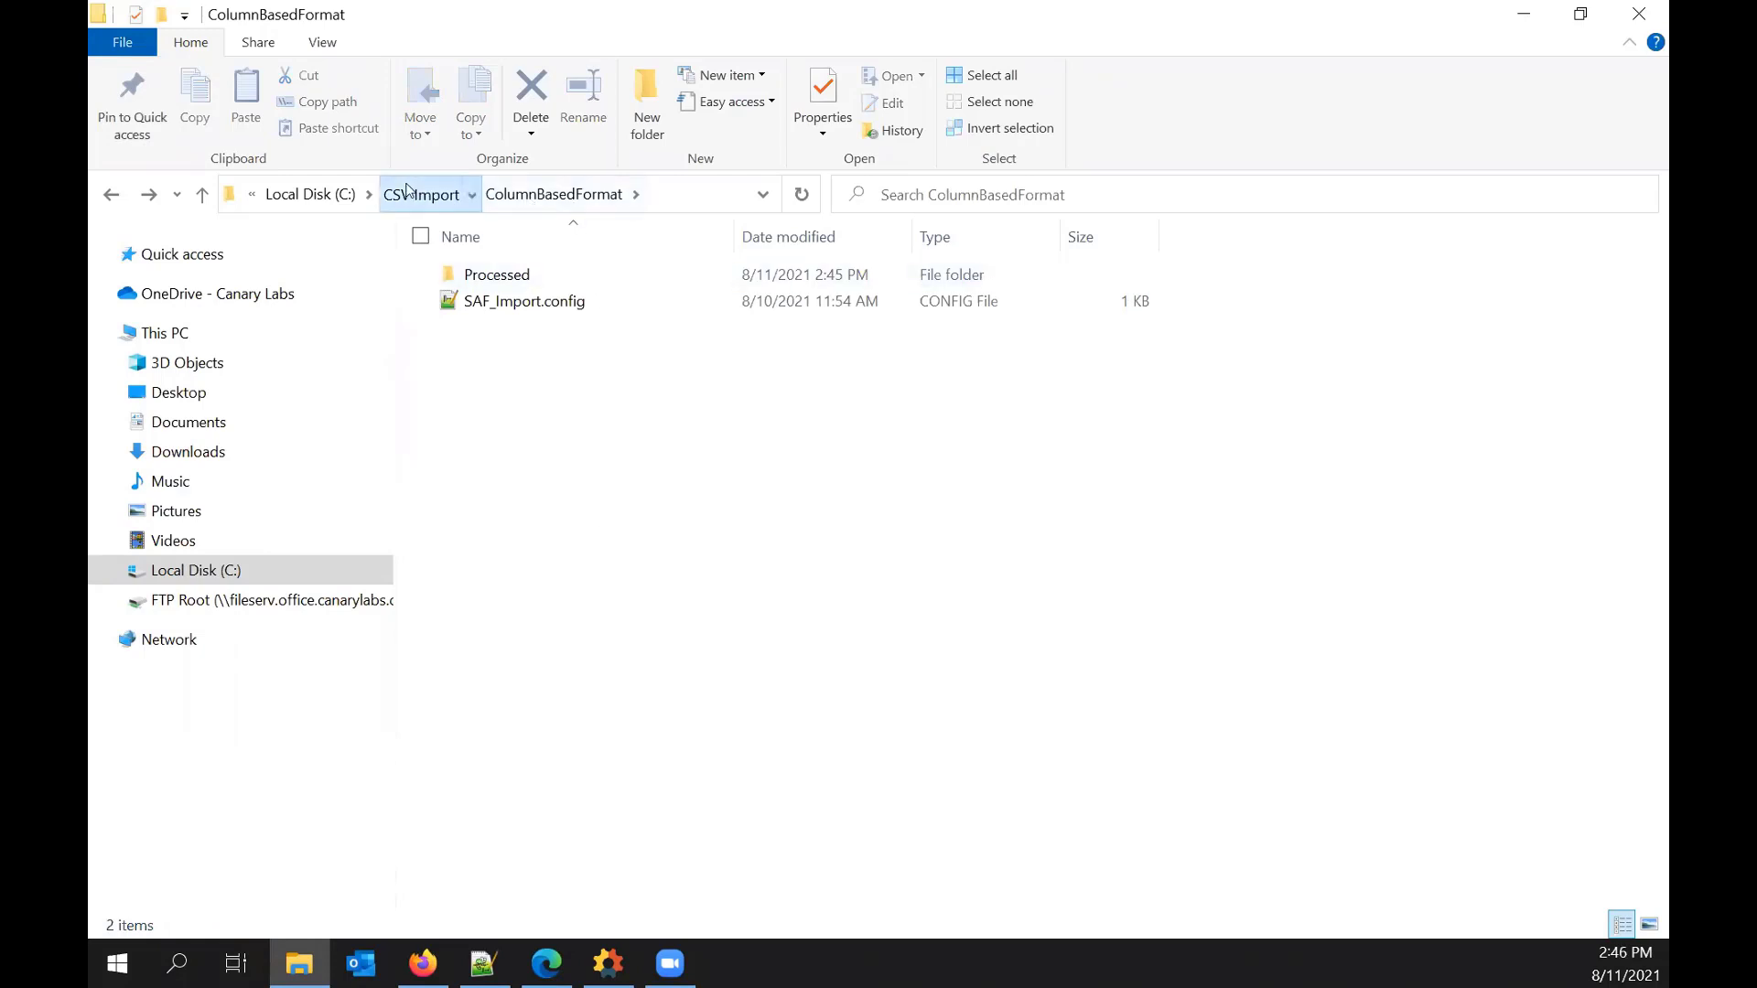
double_click(514, 302)
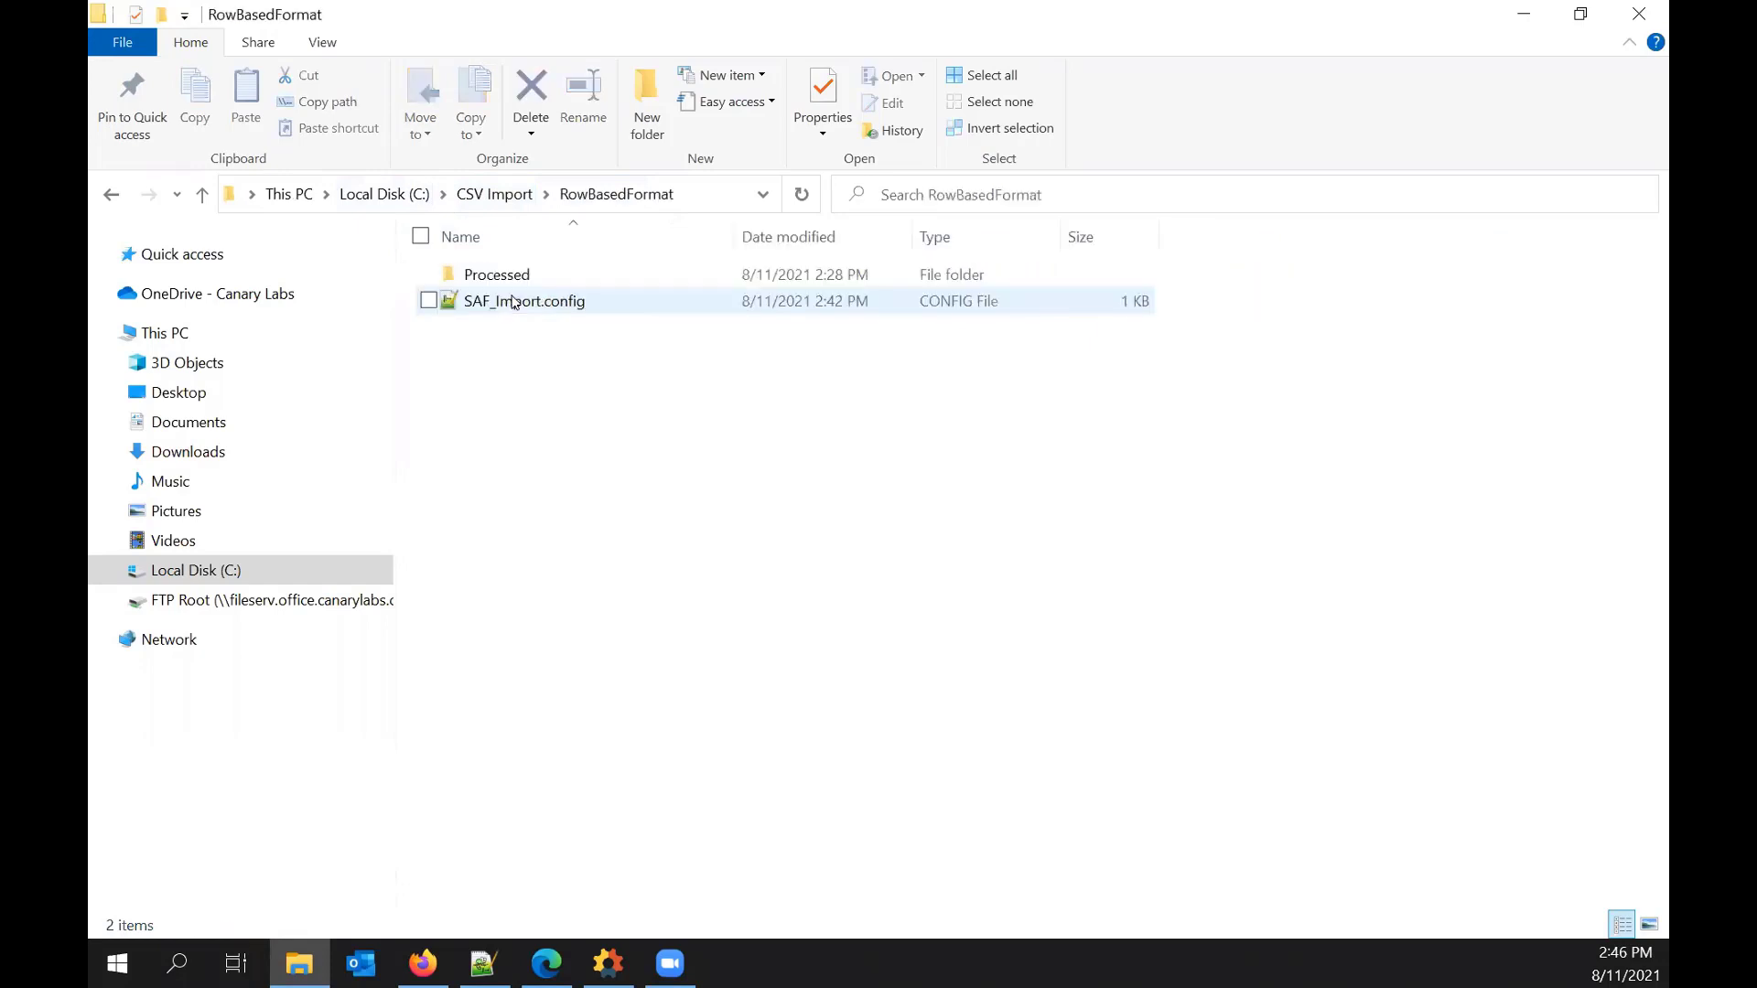
double_click(513, 277)
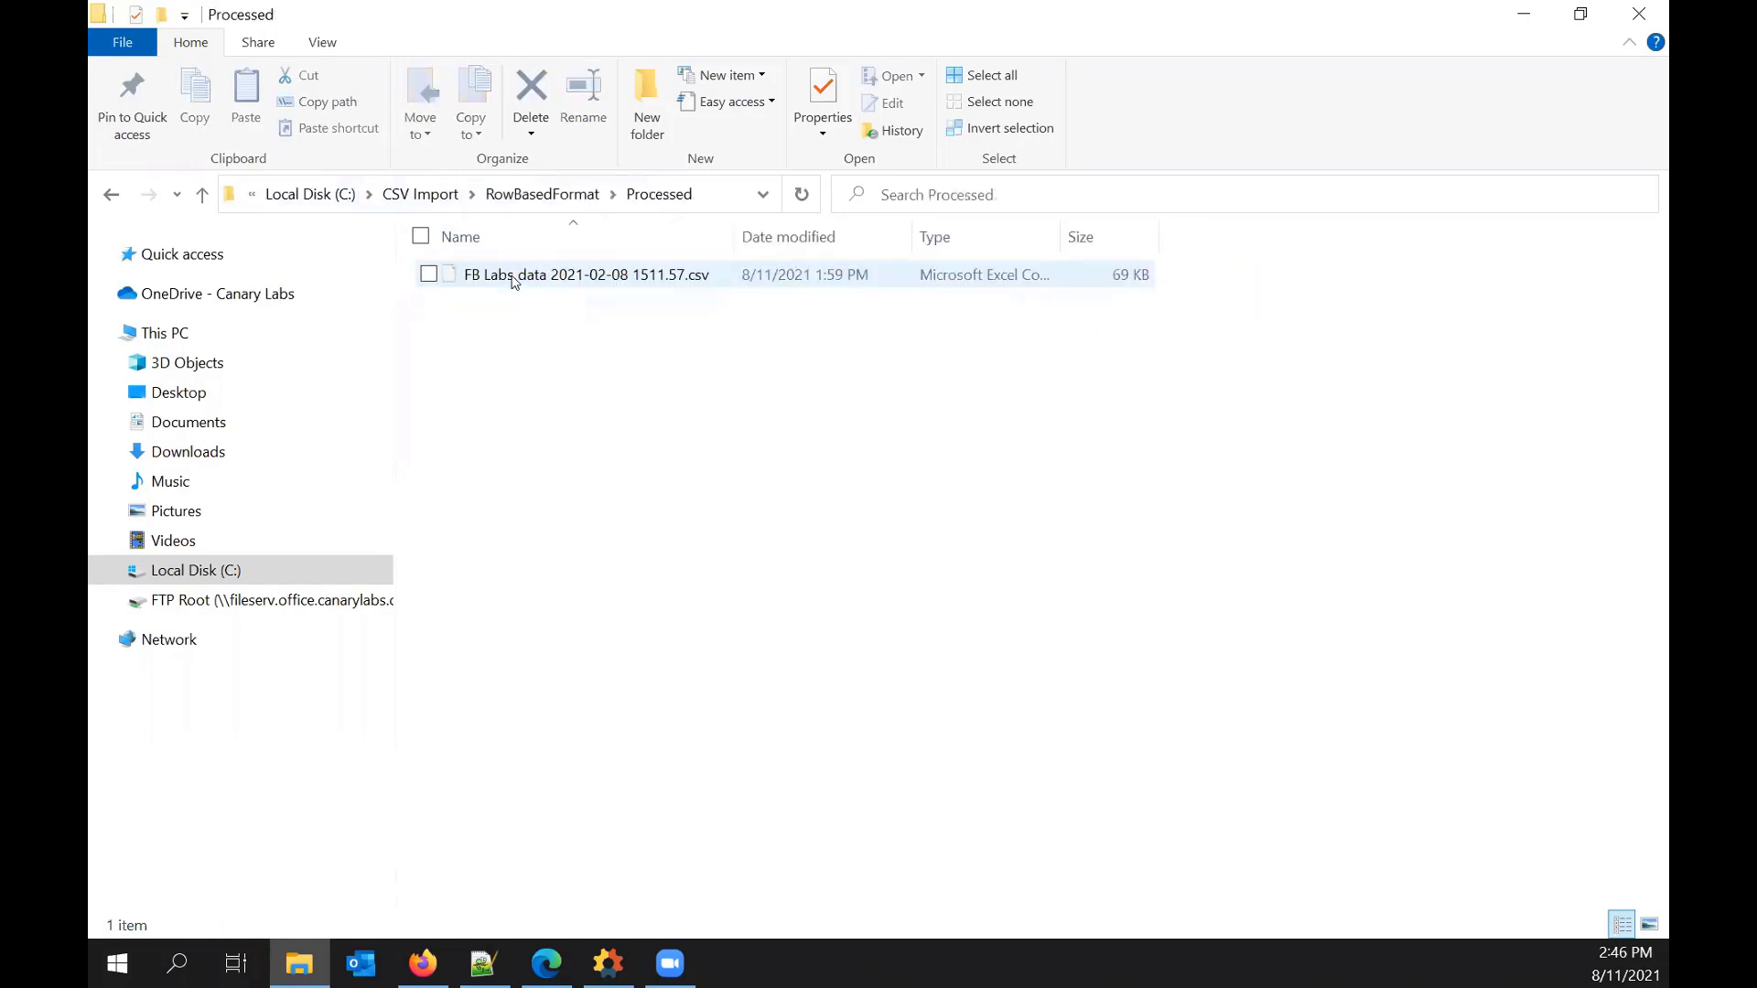
right_click(554, 277)
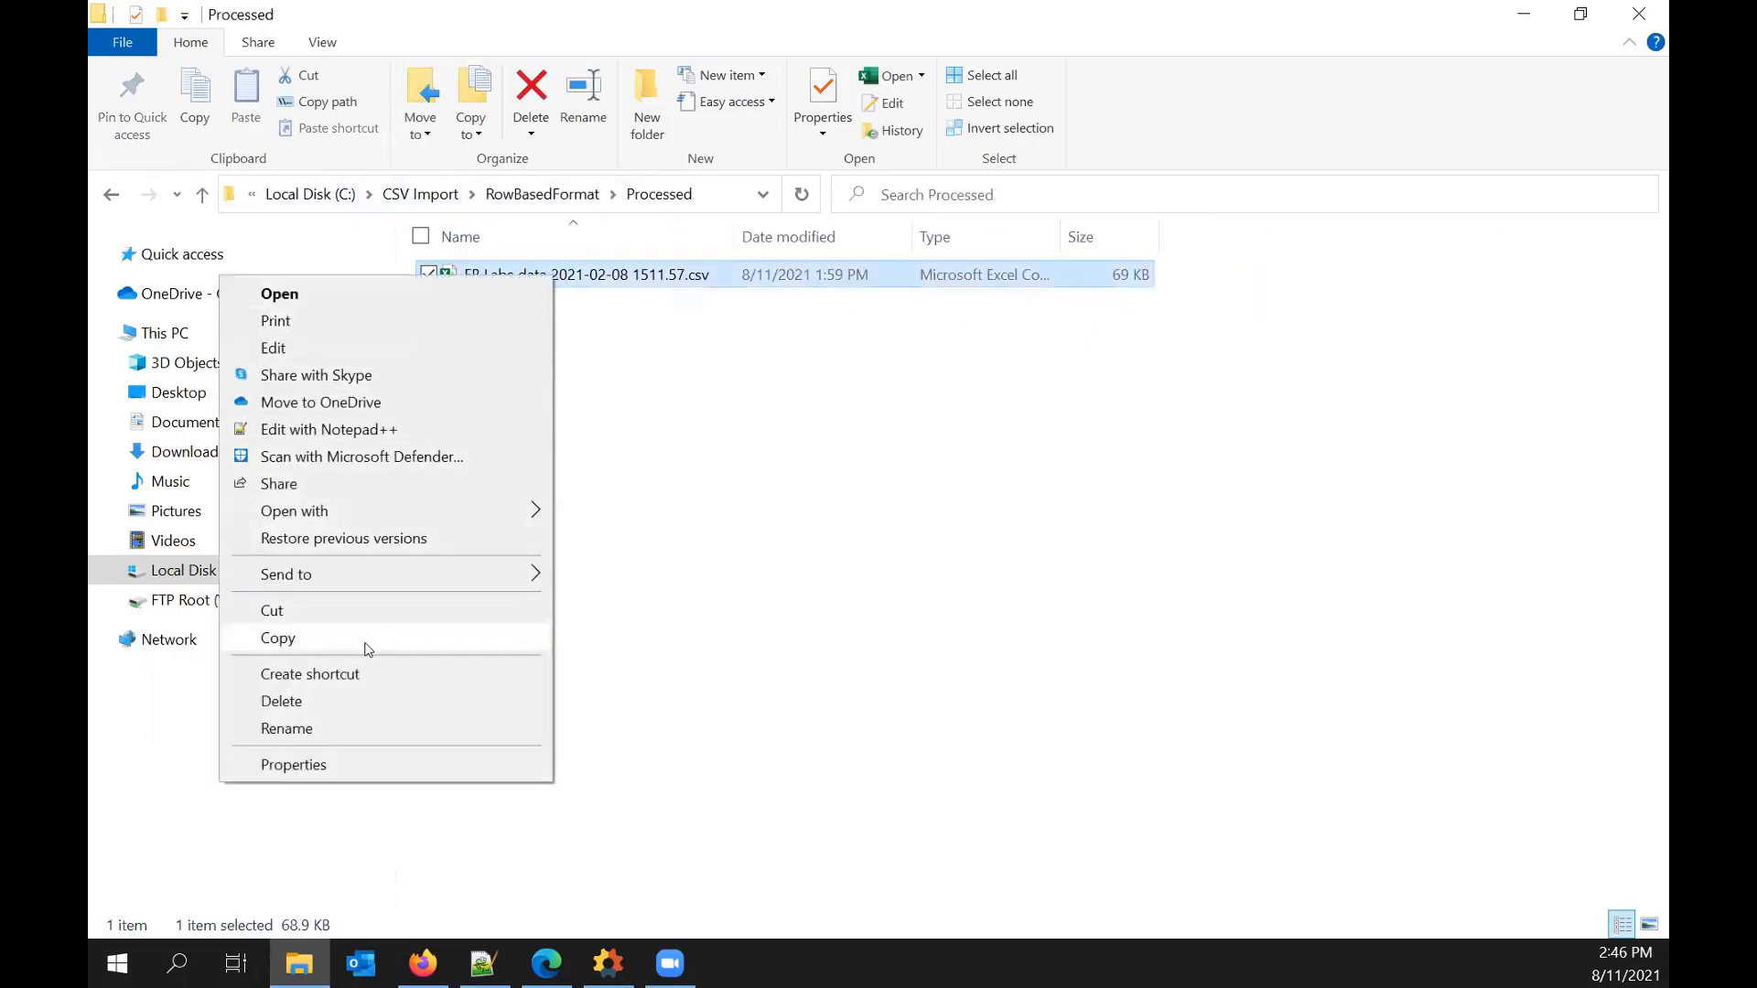
click(378, 611)
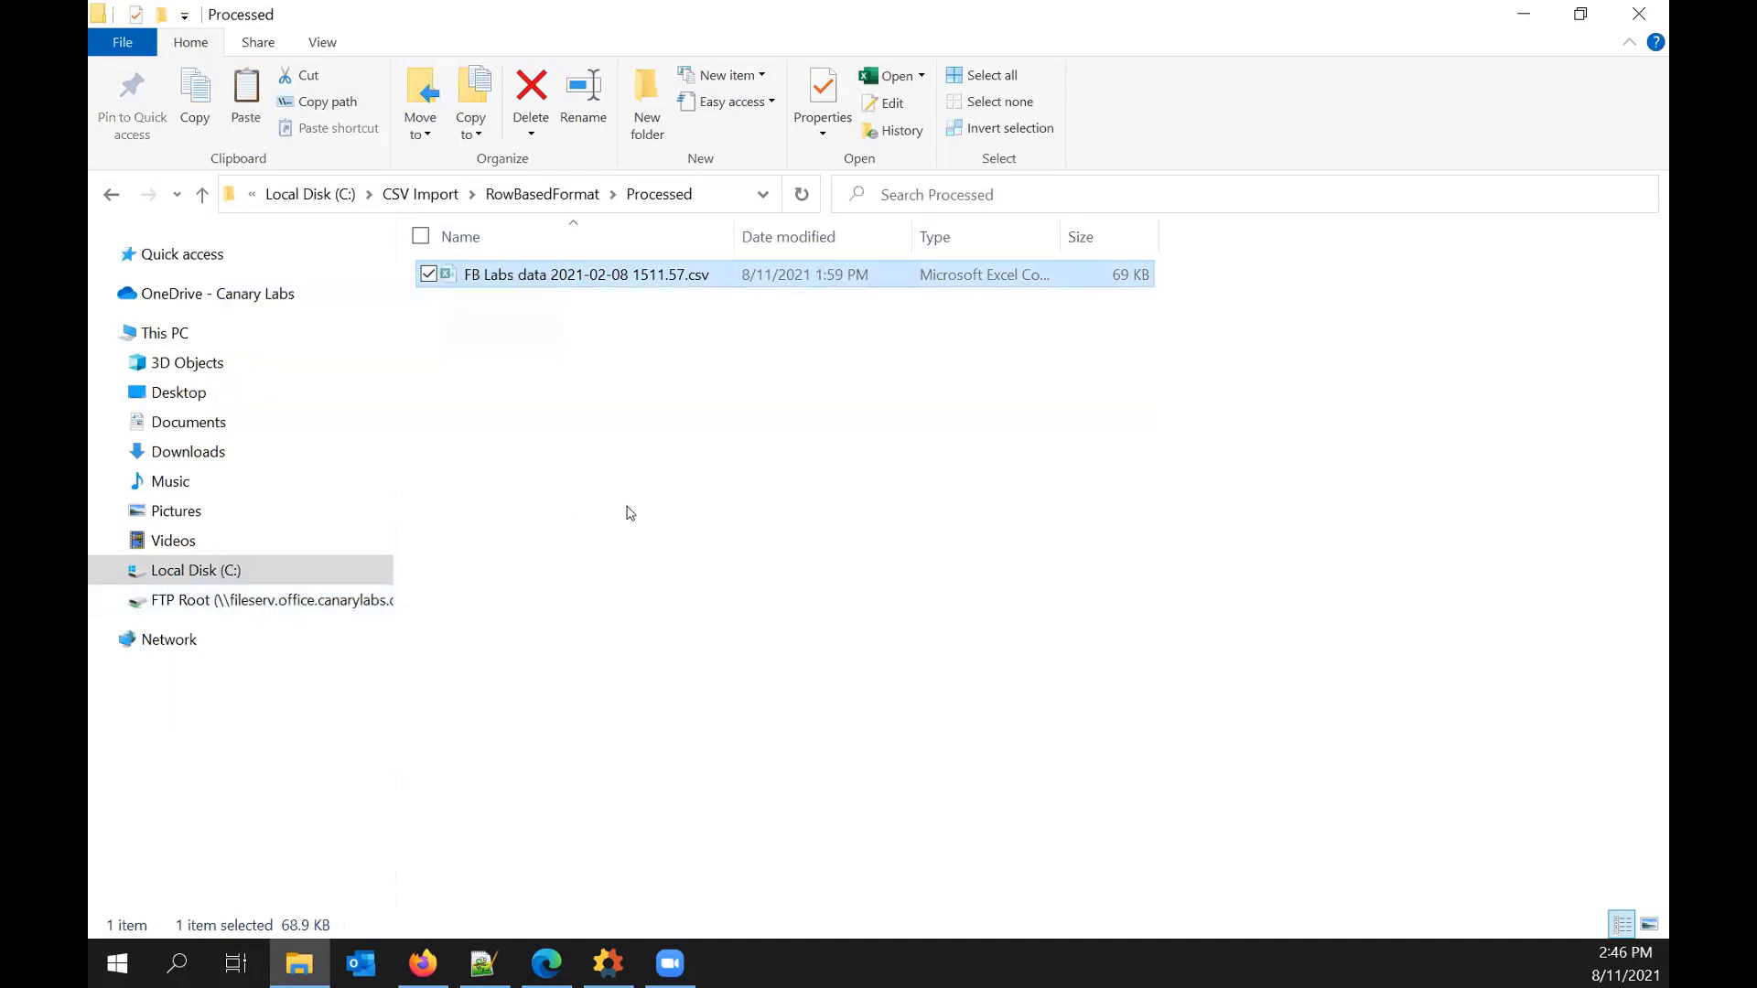
key(alt+Left)
right_click(563, 435)
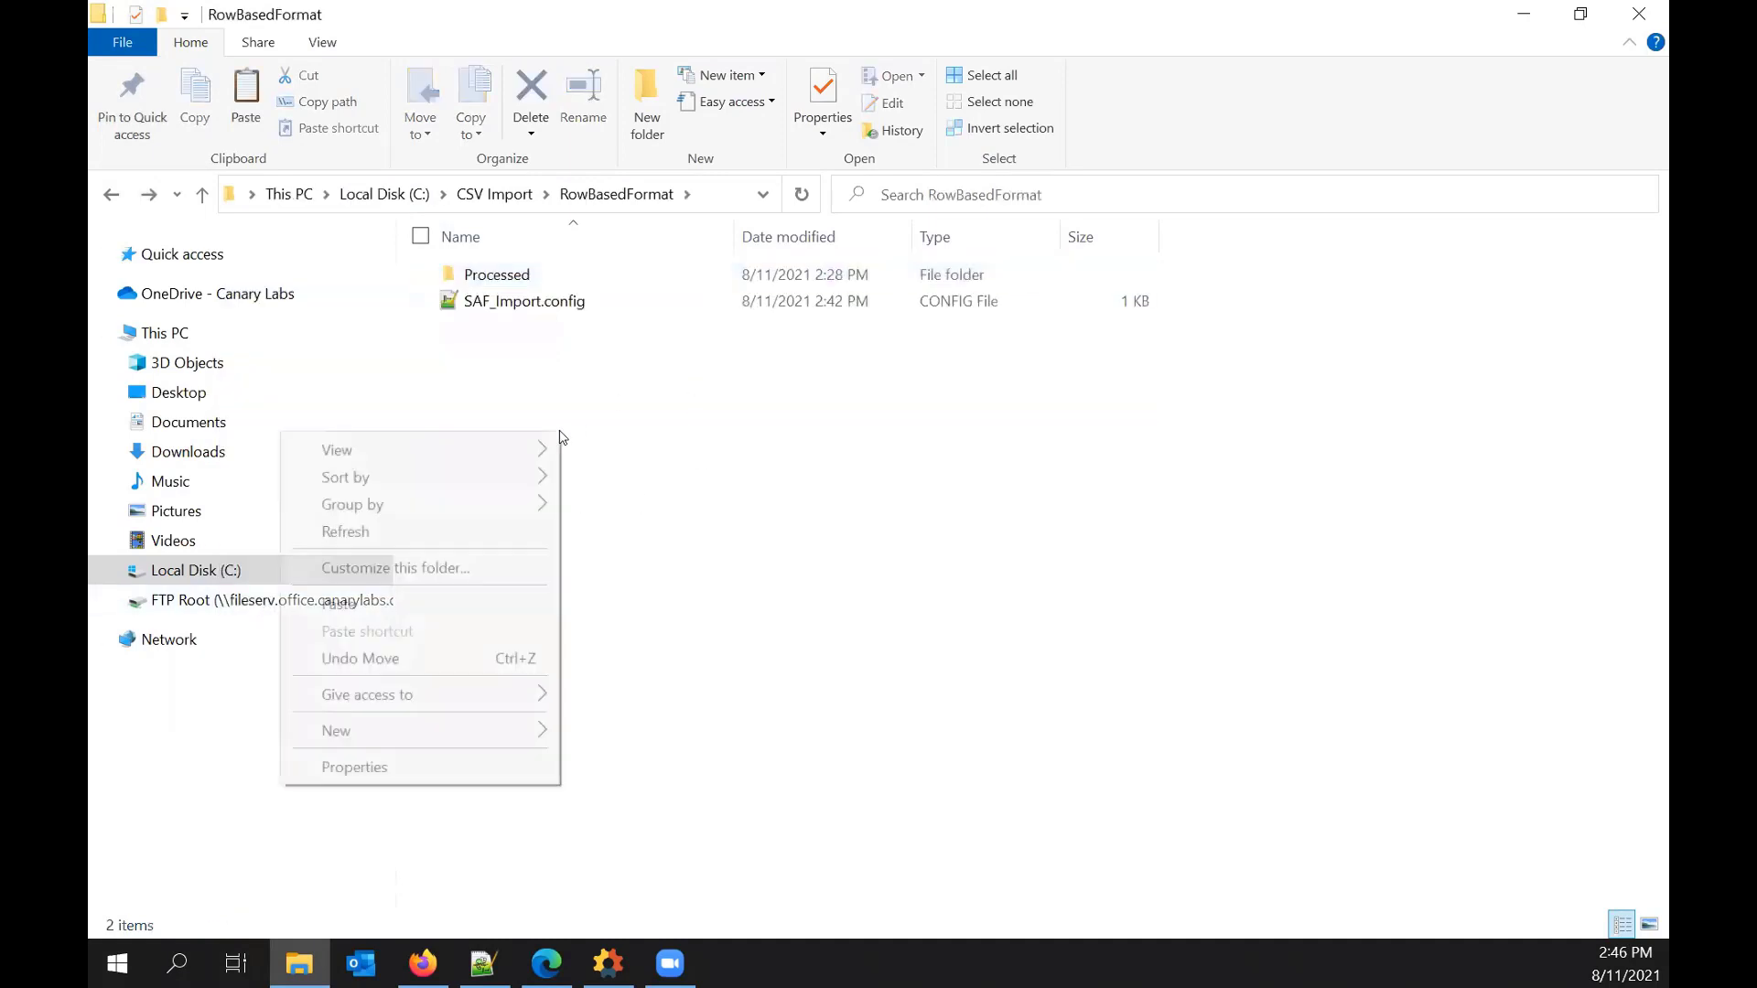
click(429, 606)
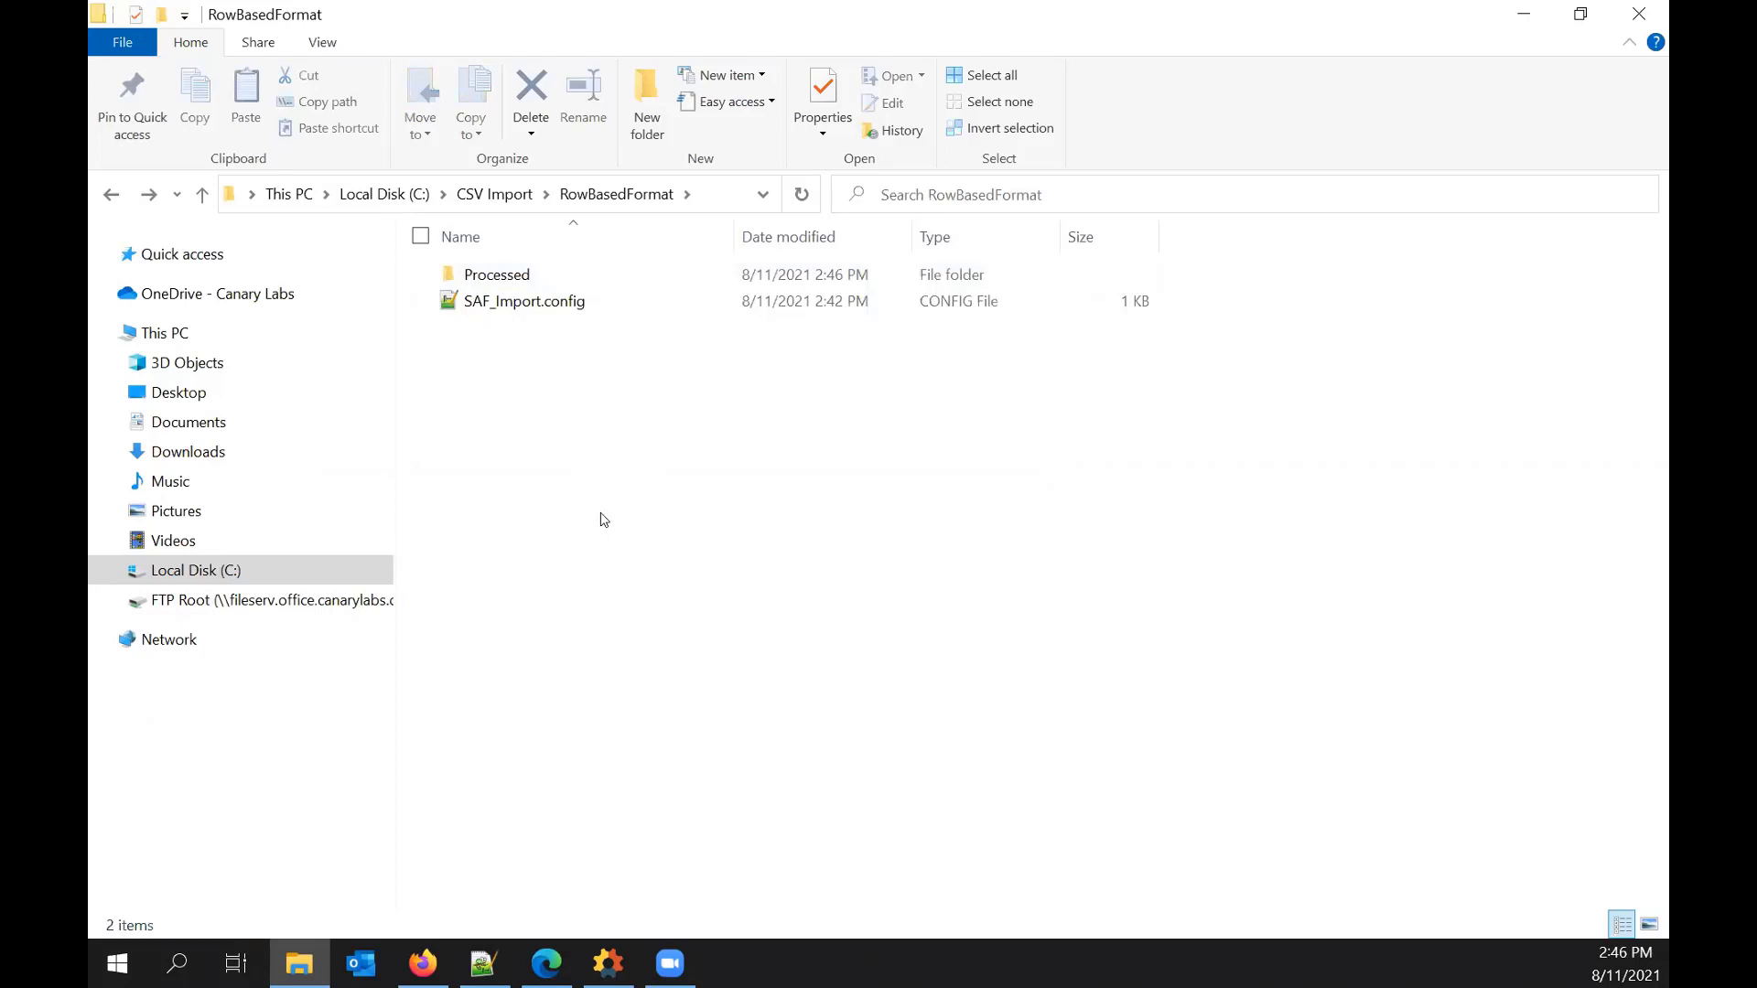
Step: Check the RowBasedFormat Processed folder for the CSV file, and switch to Canary Administrator to review the CSV Collector connections
double_click(489, 285)
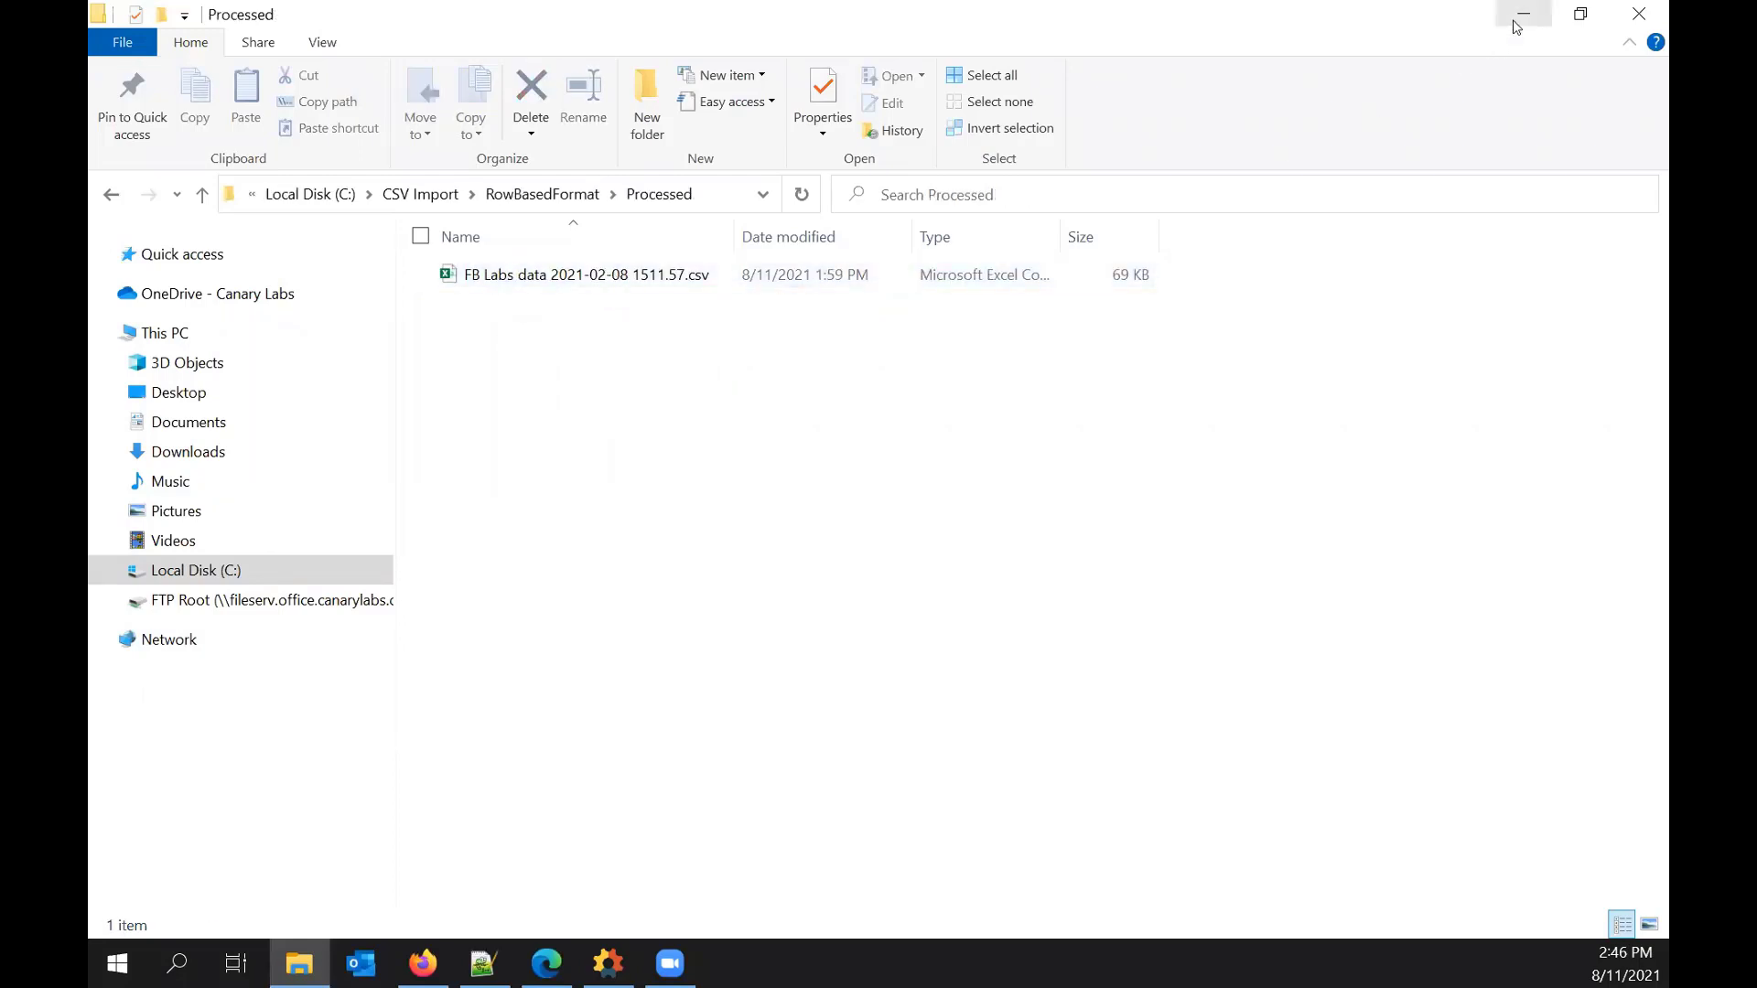
click(608, 963)
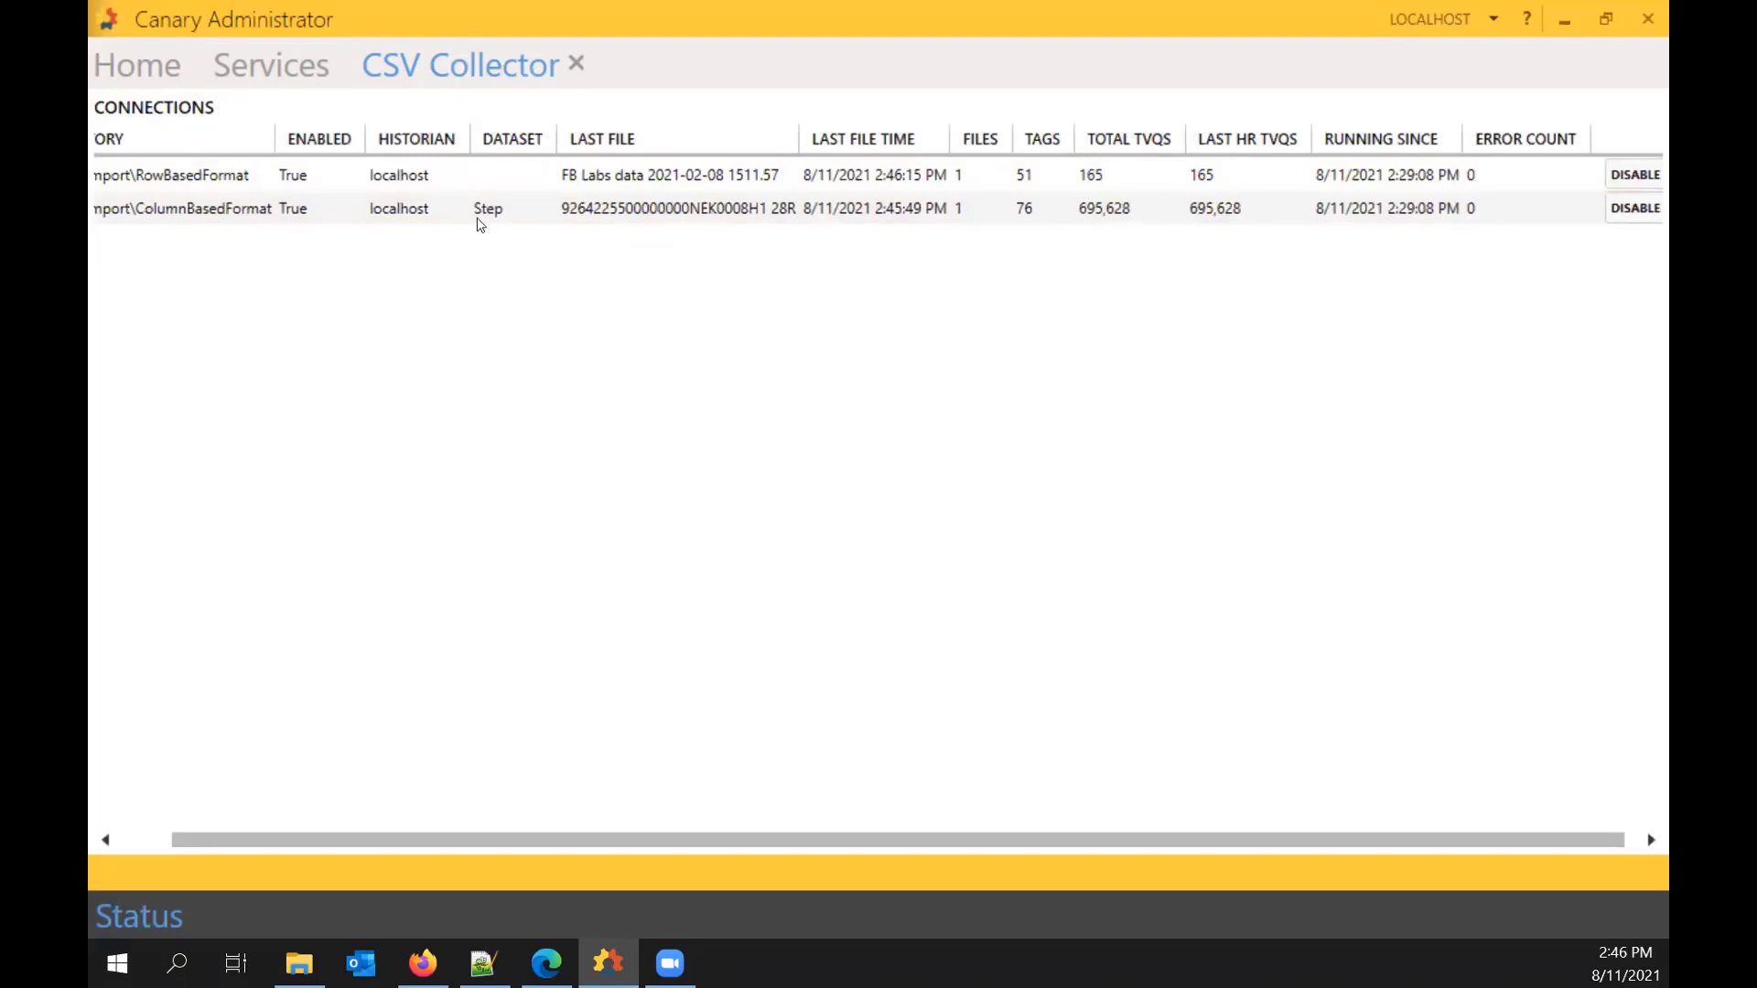
Step: Open the Aug 11 2021 file of the FB dataset in the Historian
click(145, 70)
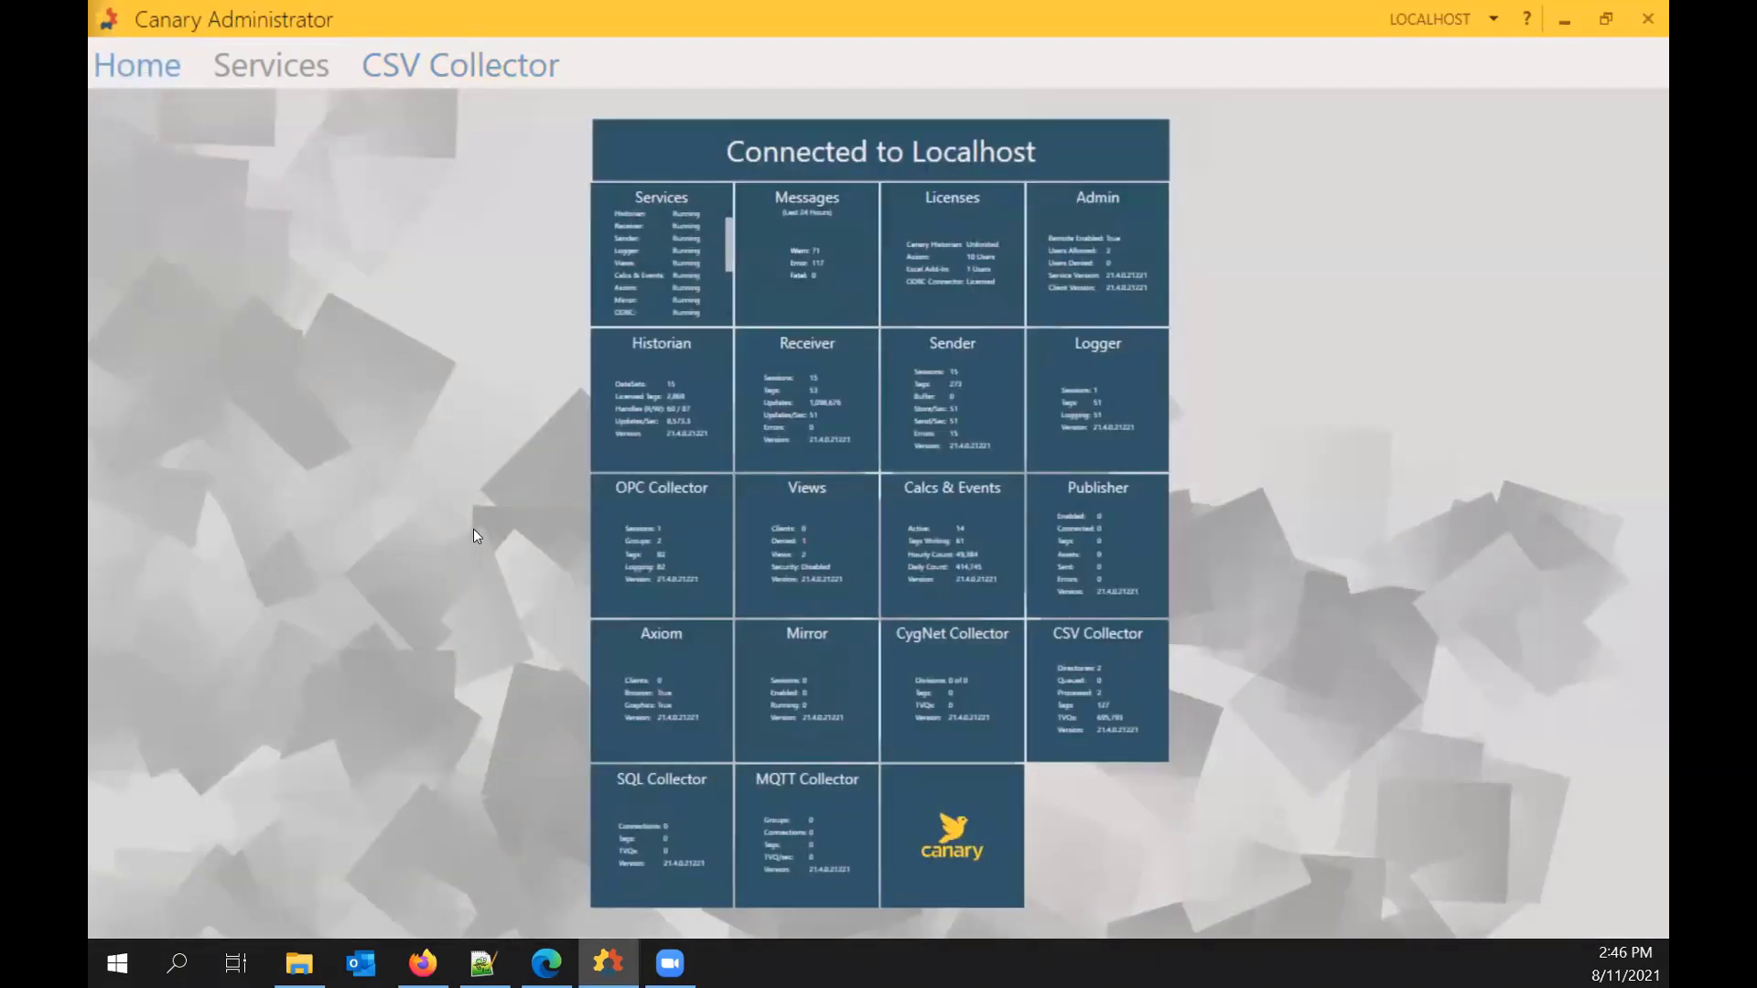
click(711, 376)
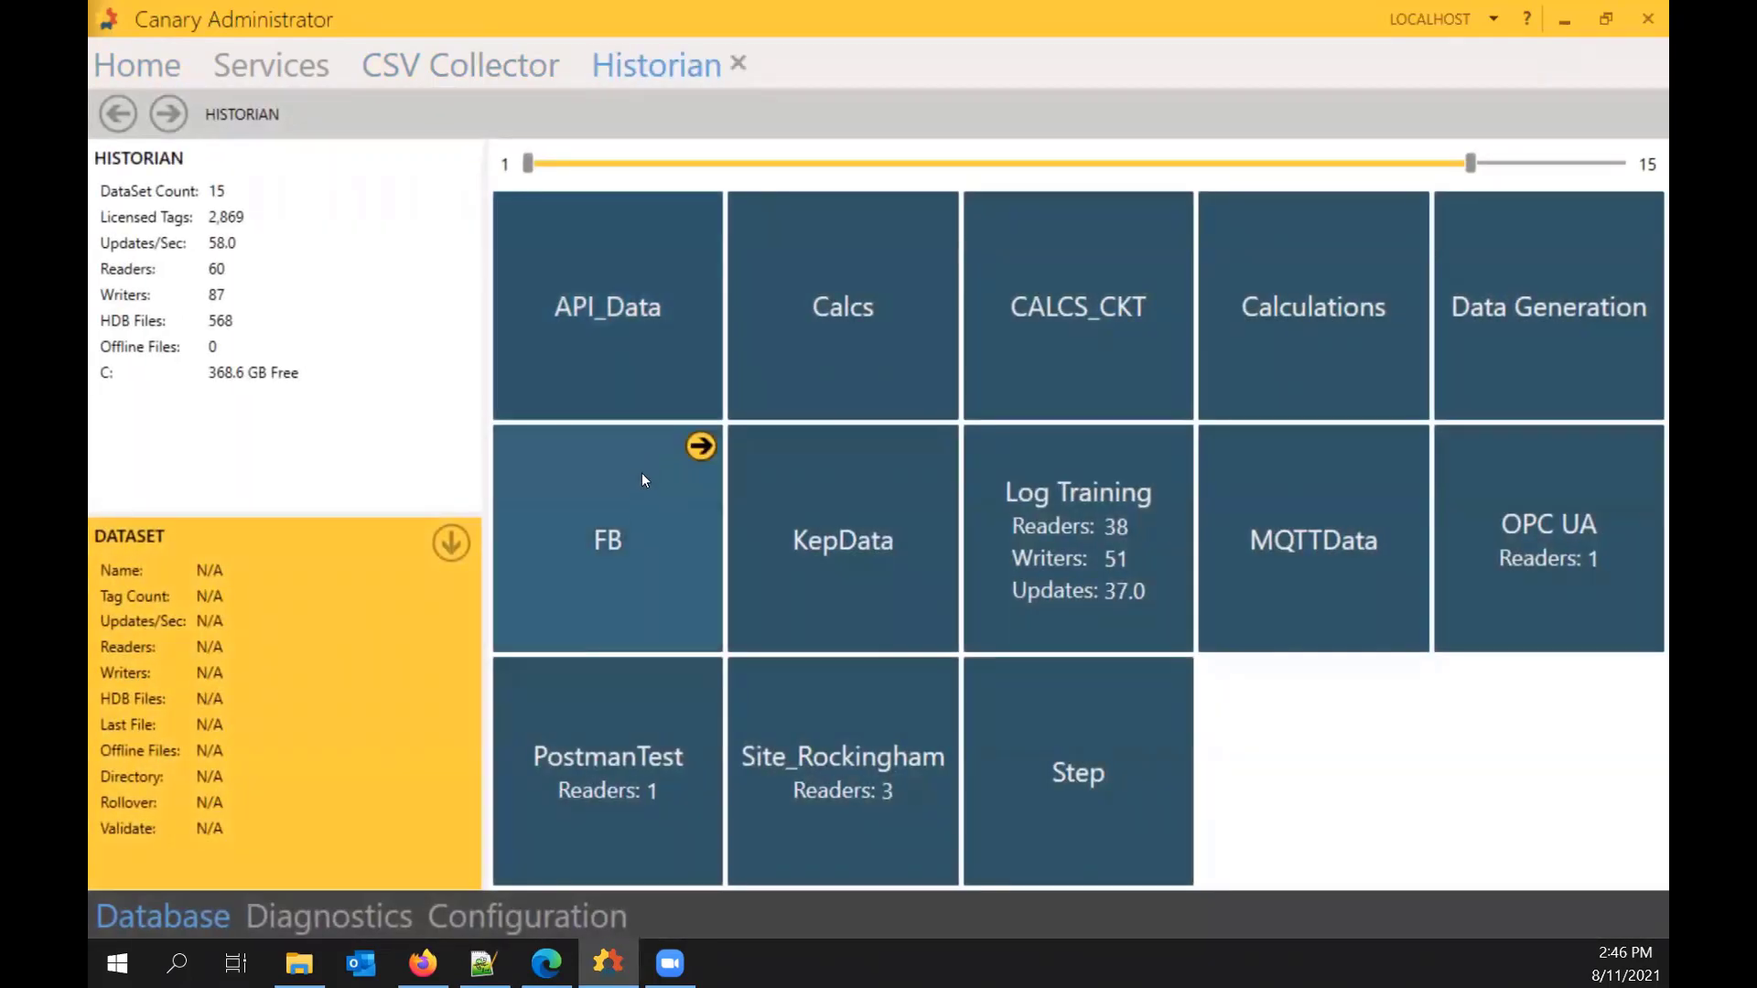
click(701, 447)
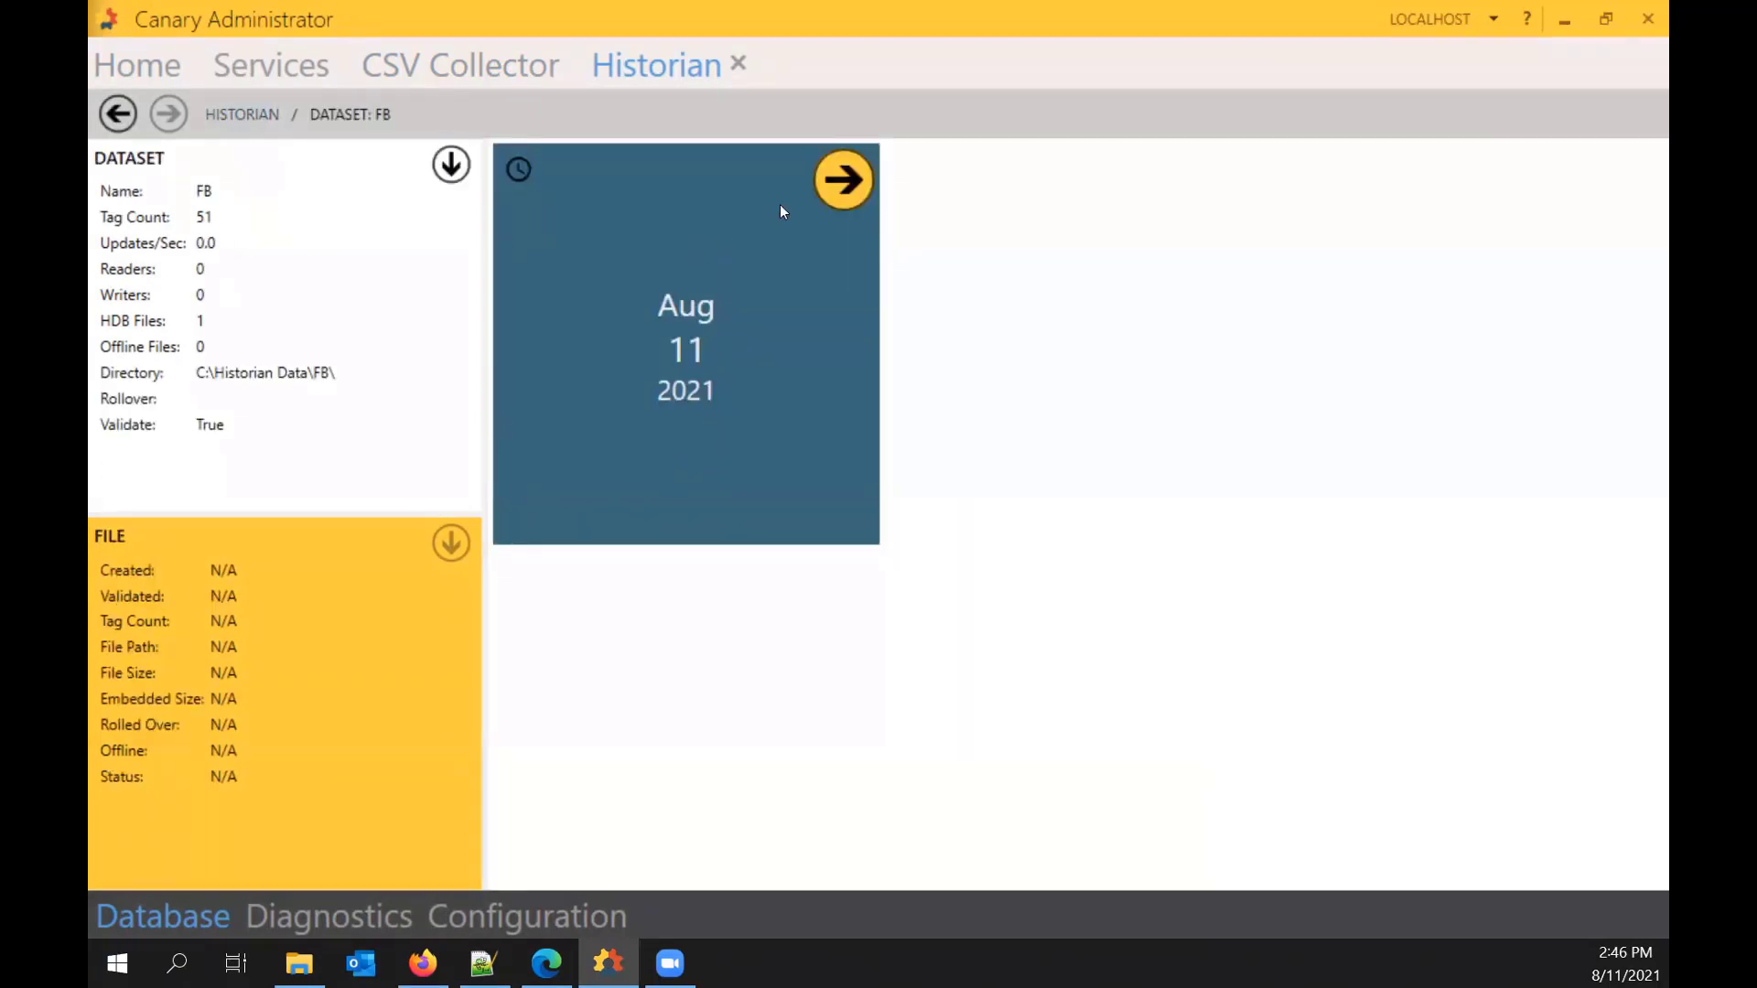
click(835, 192)
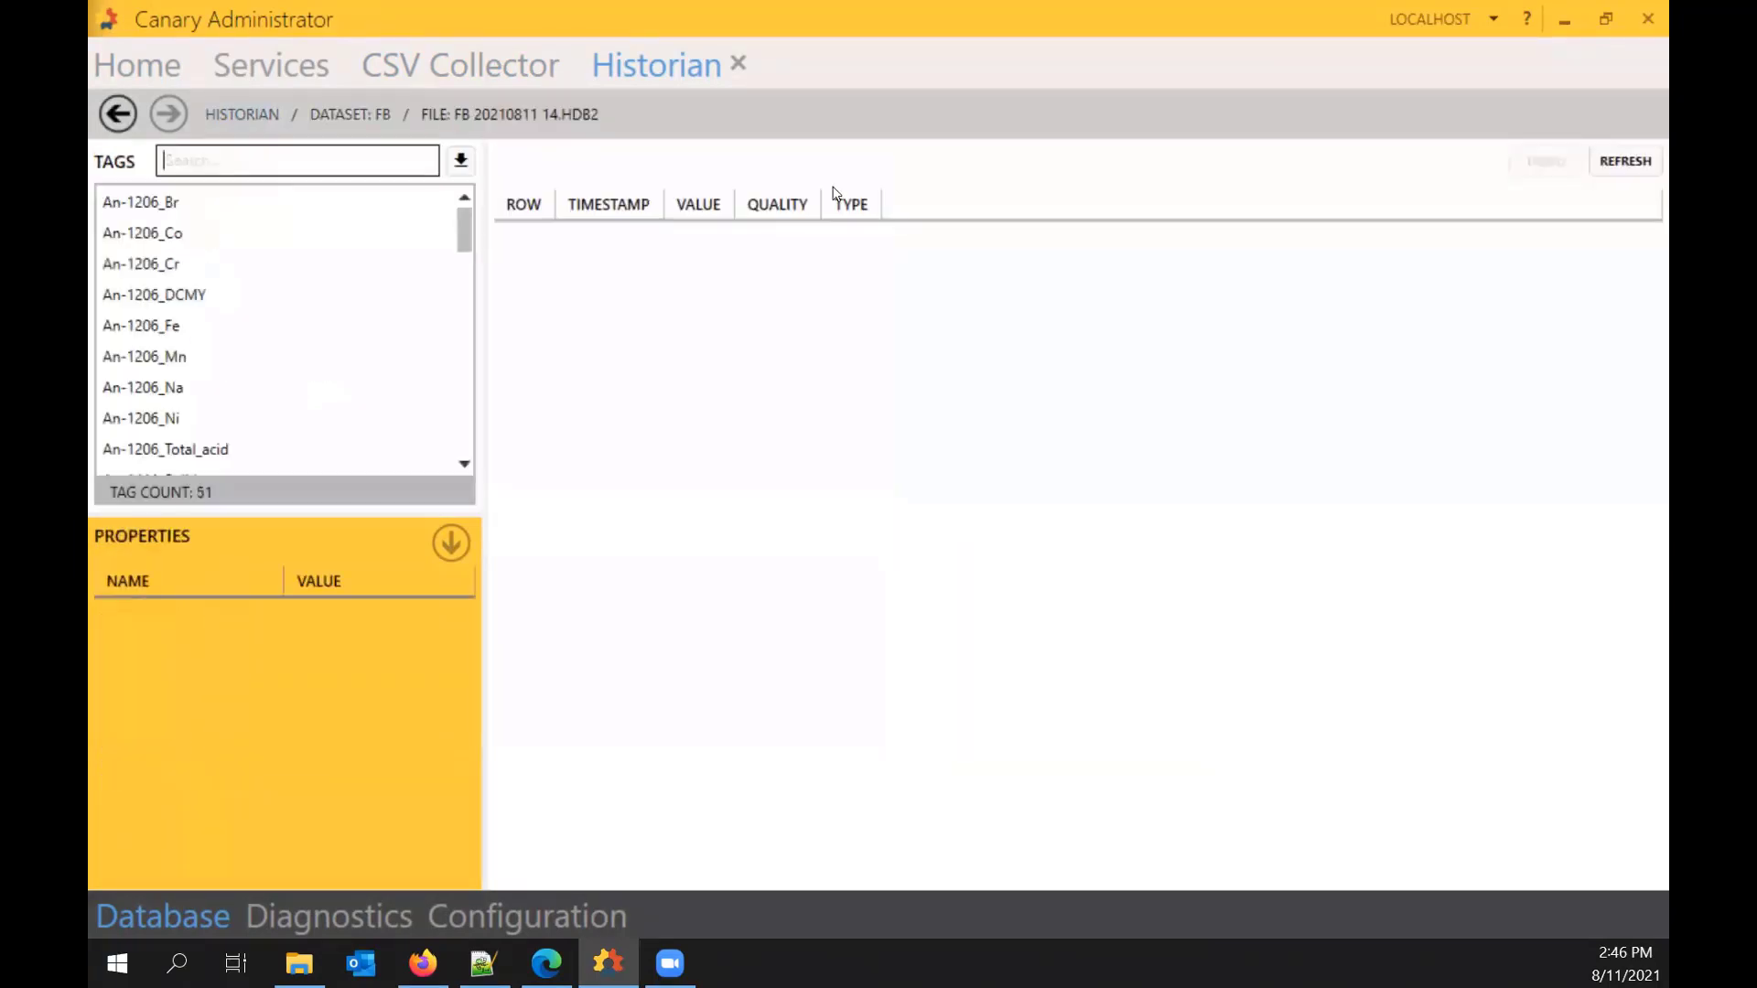
Step: Inspect the stored values of the An-1206 tags Cr, Fe, Mn, Na and Total_acid, and check the FB dataset's file details
click(247, 257)
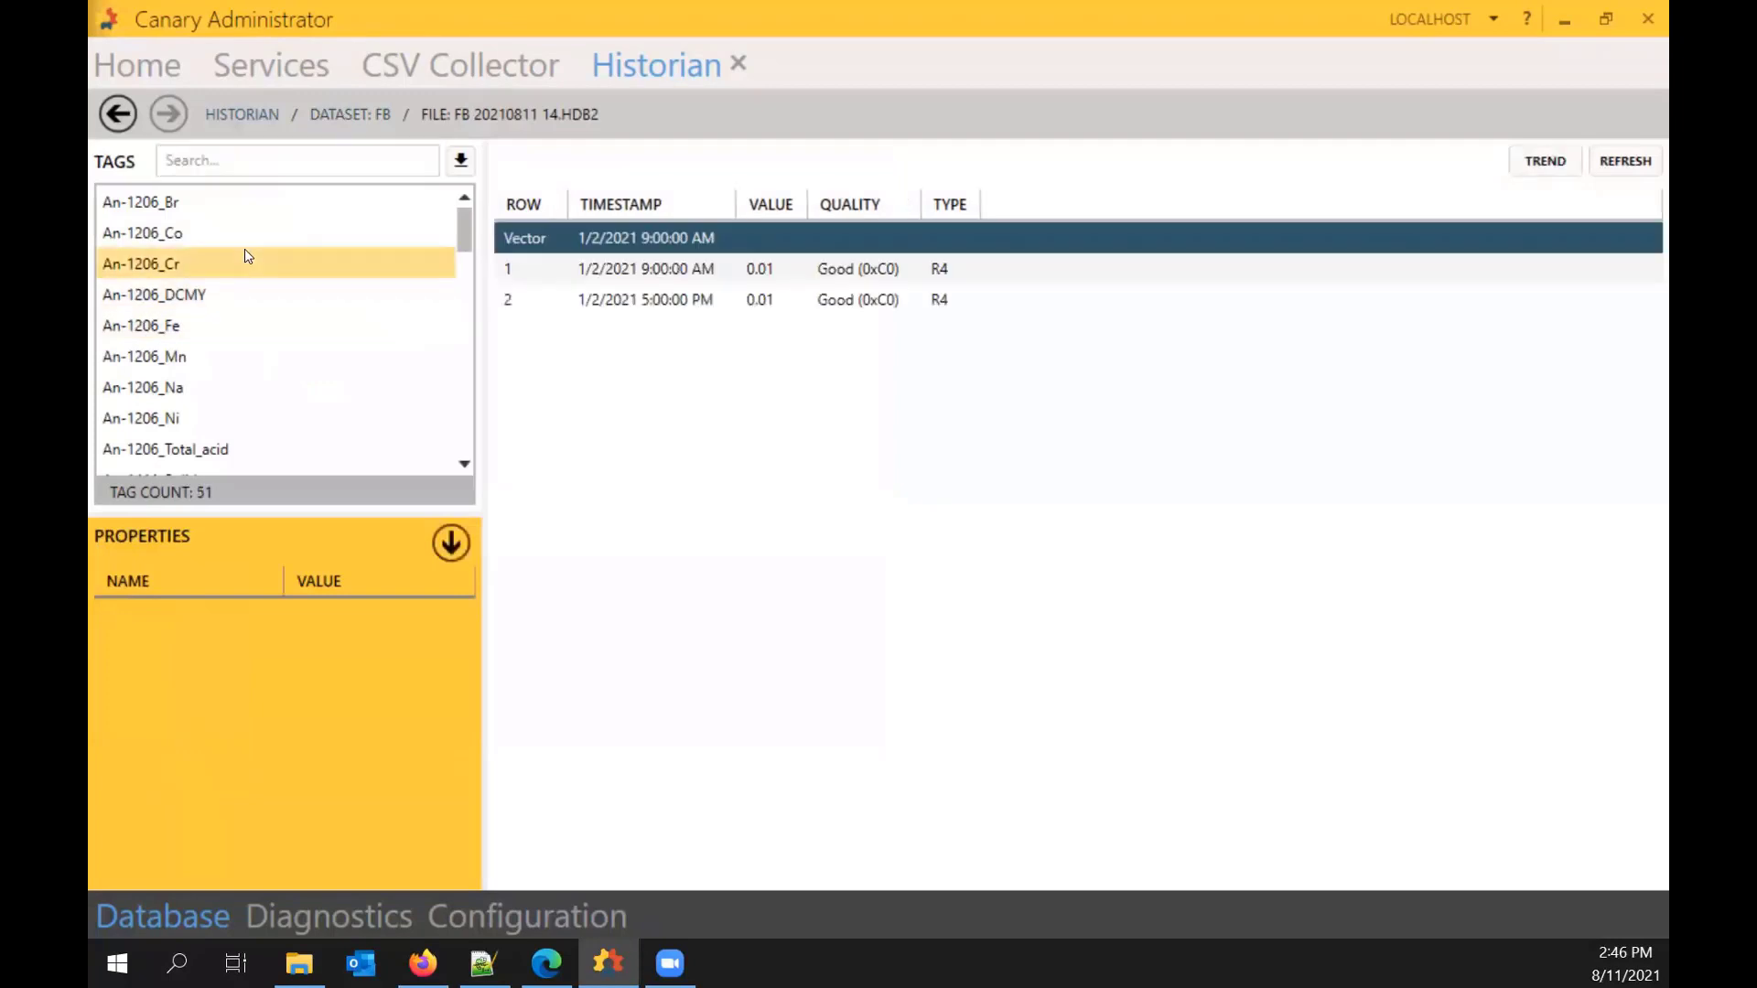
click(235, 328)
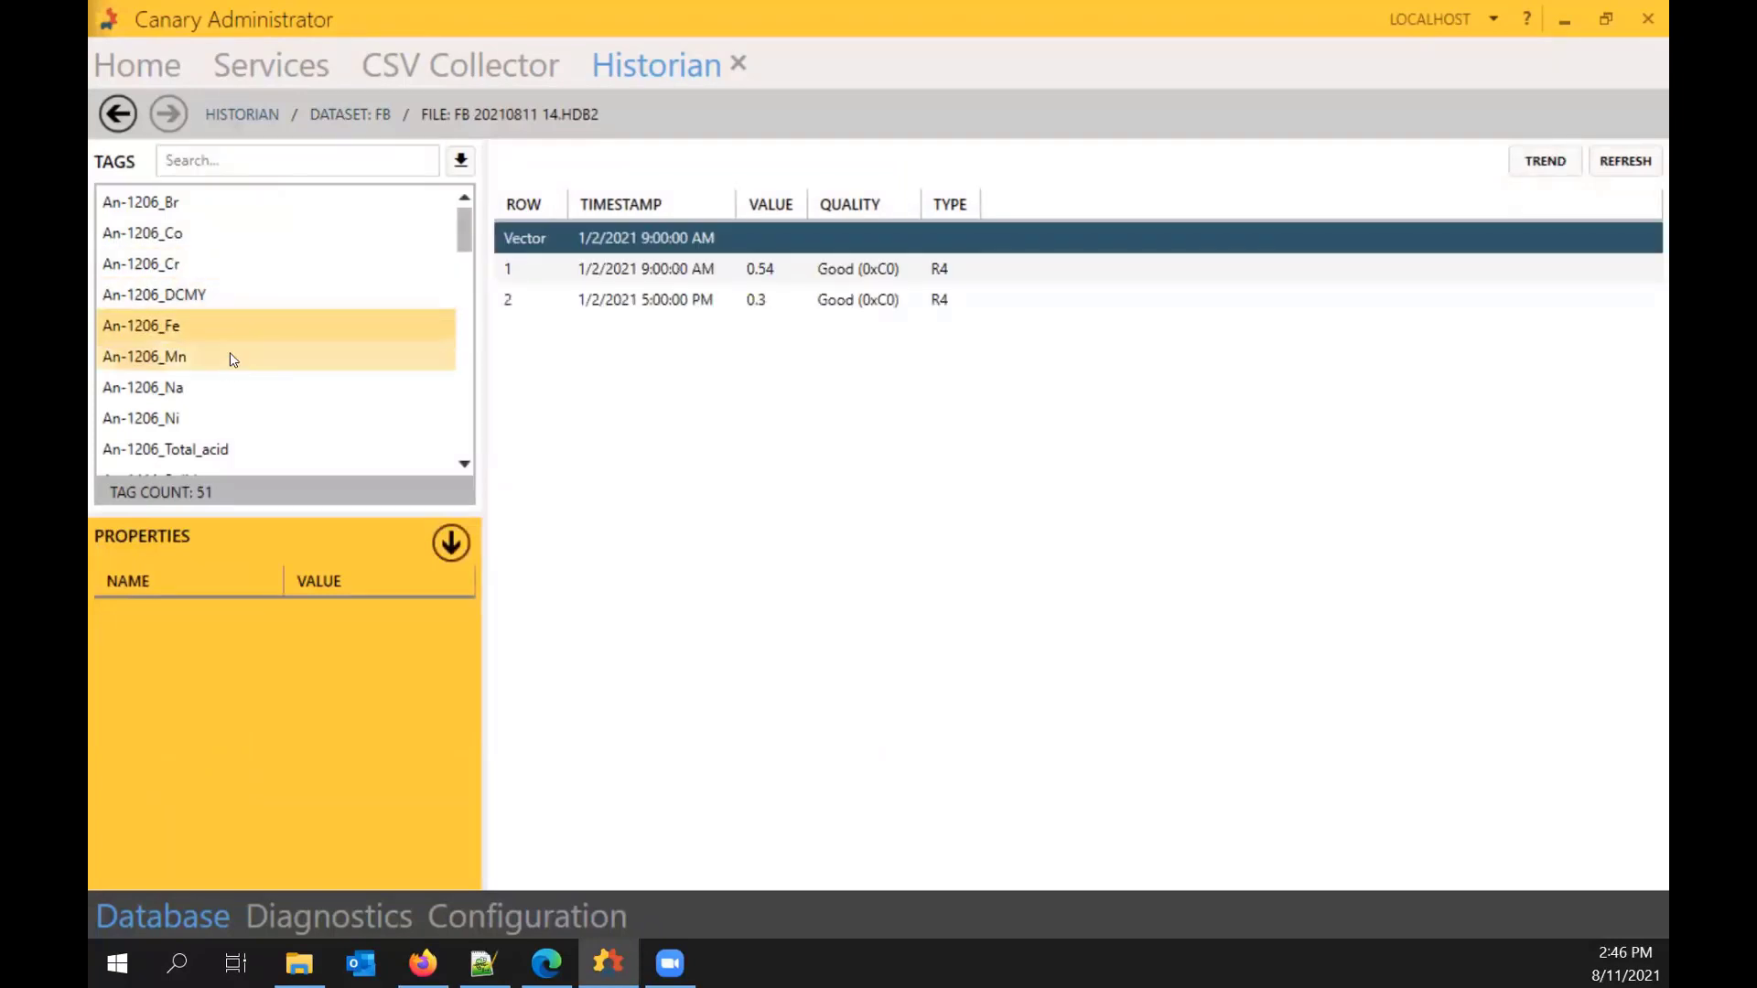
click(226, 364)
click(224, 398)
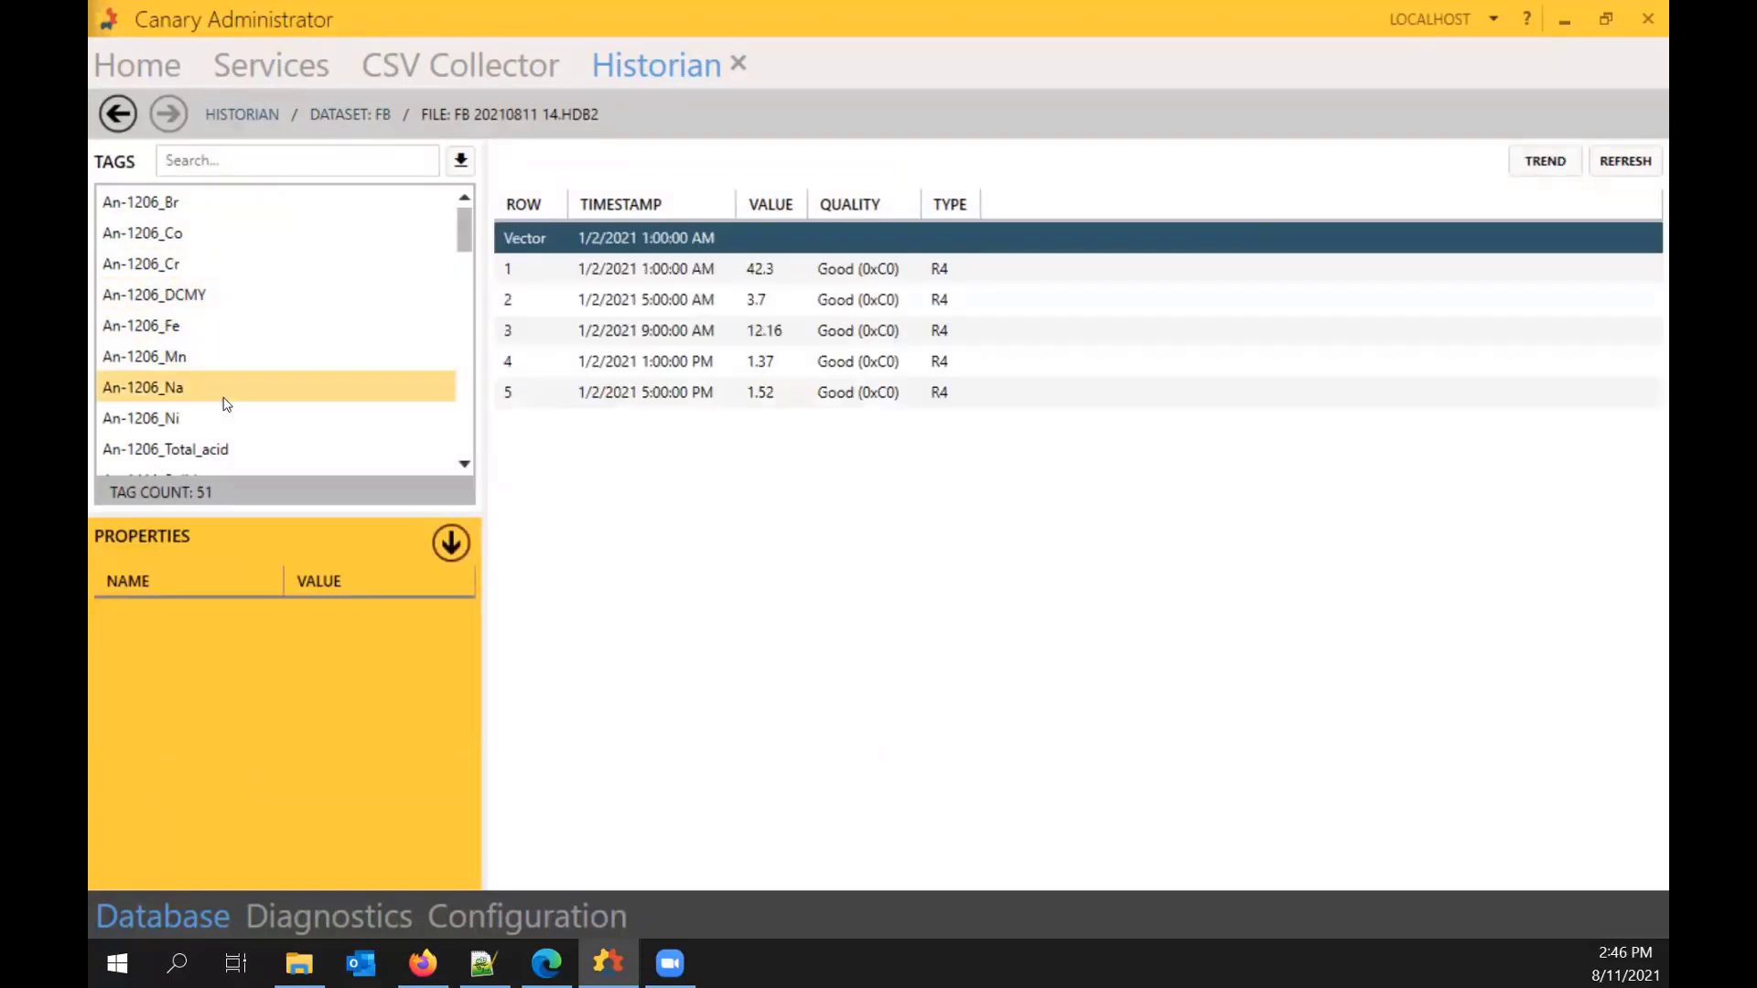
click(224, 439)
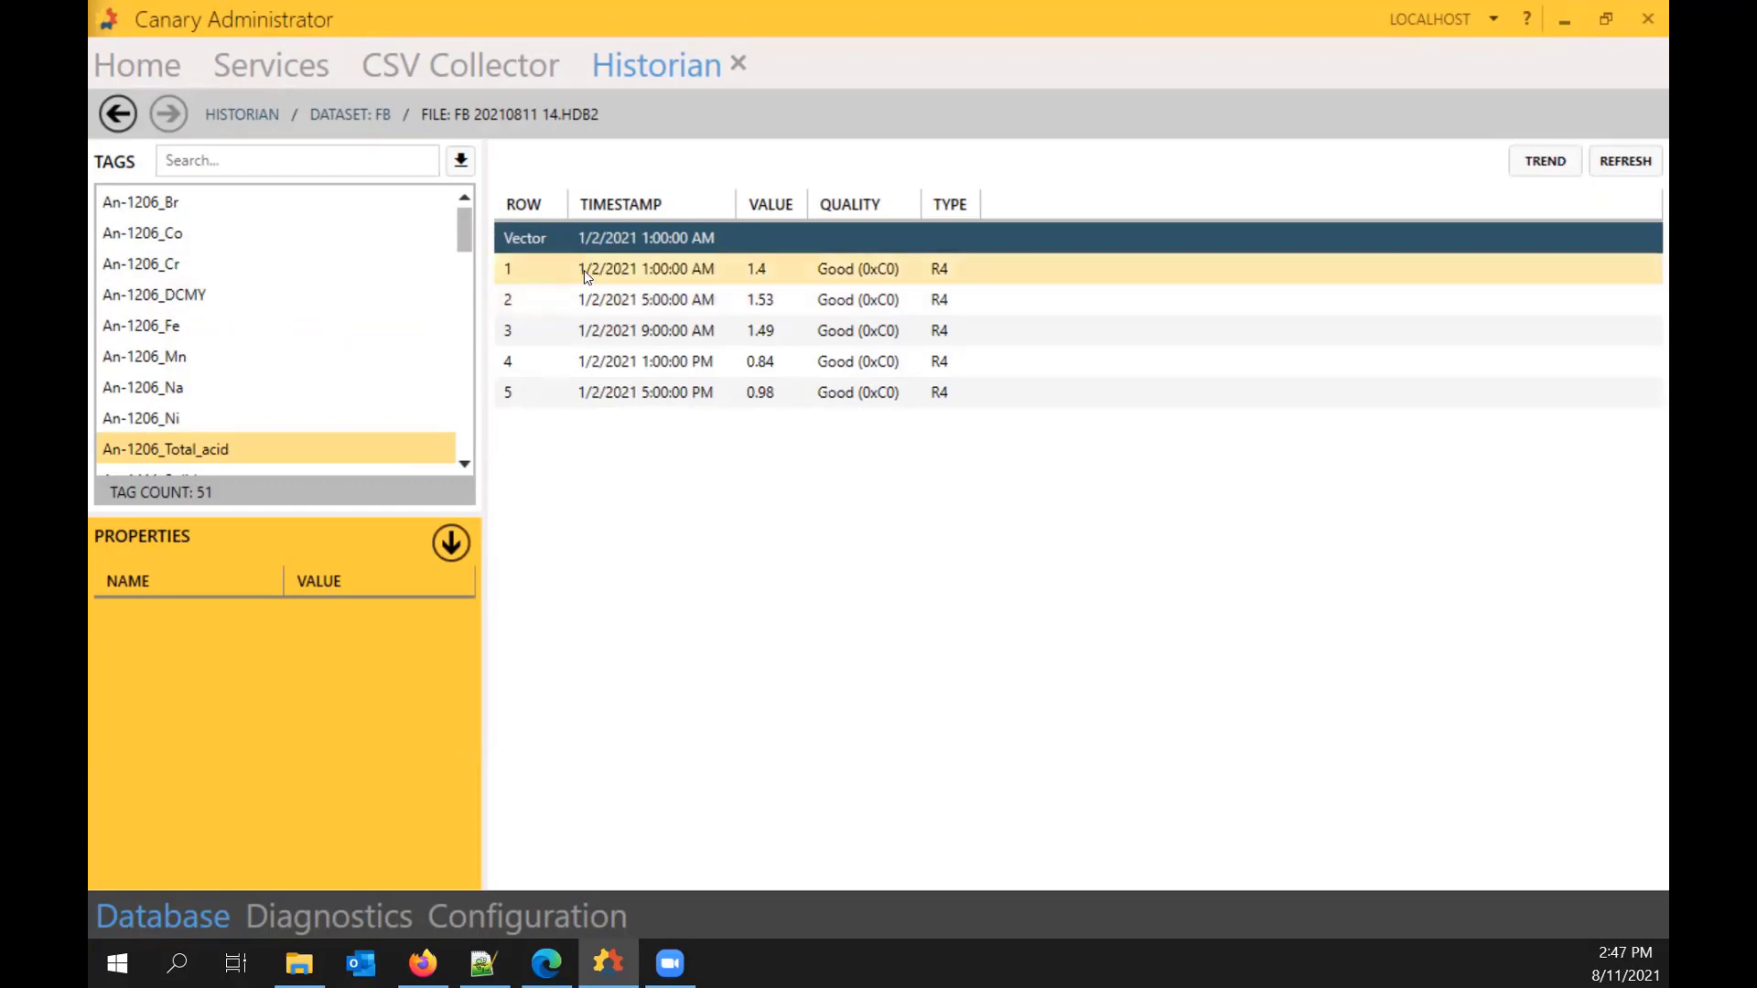
click(361, 117)
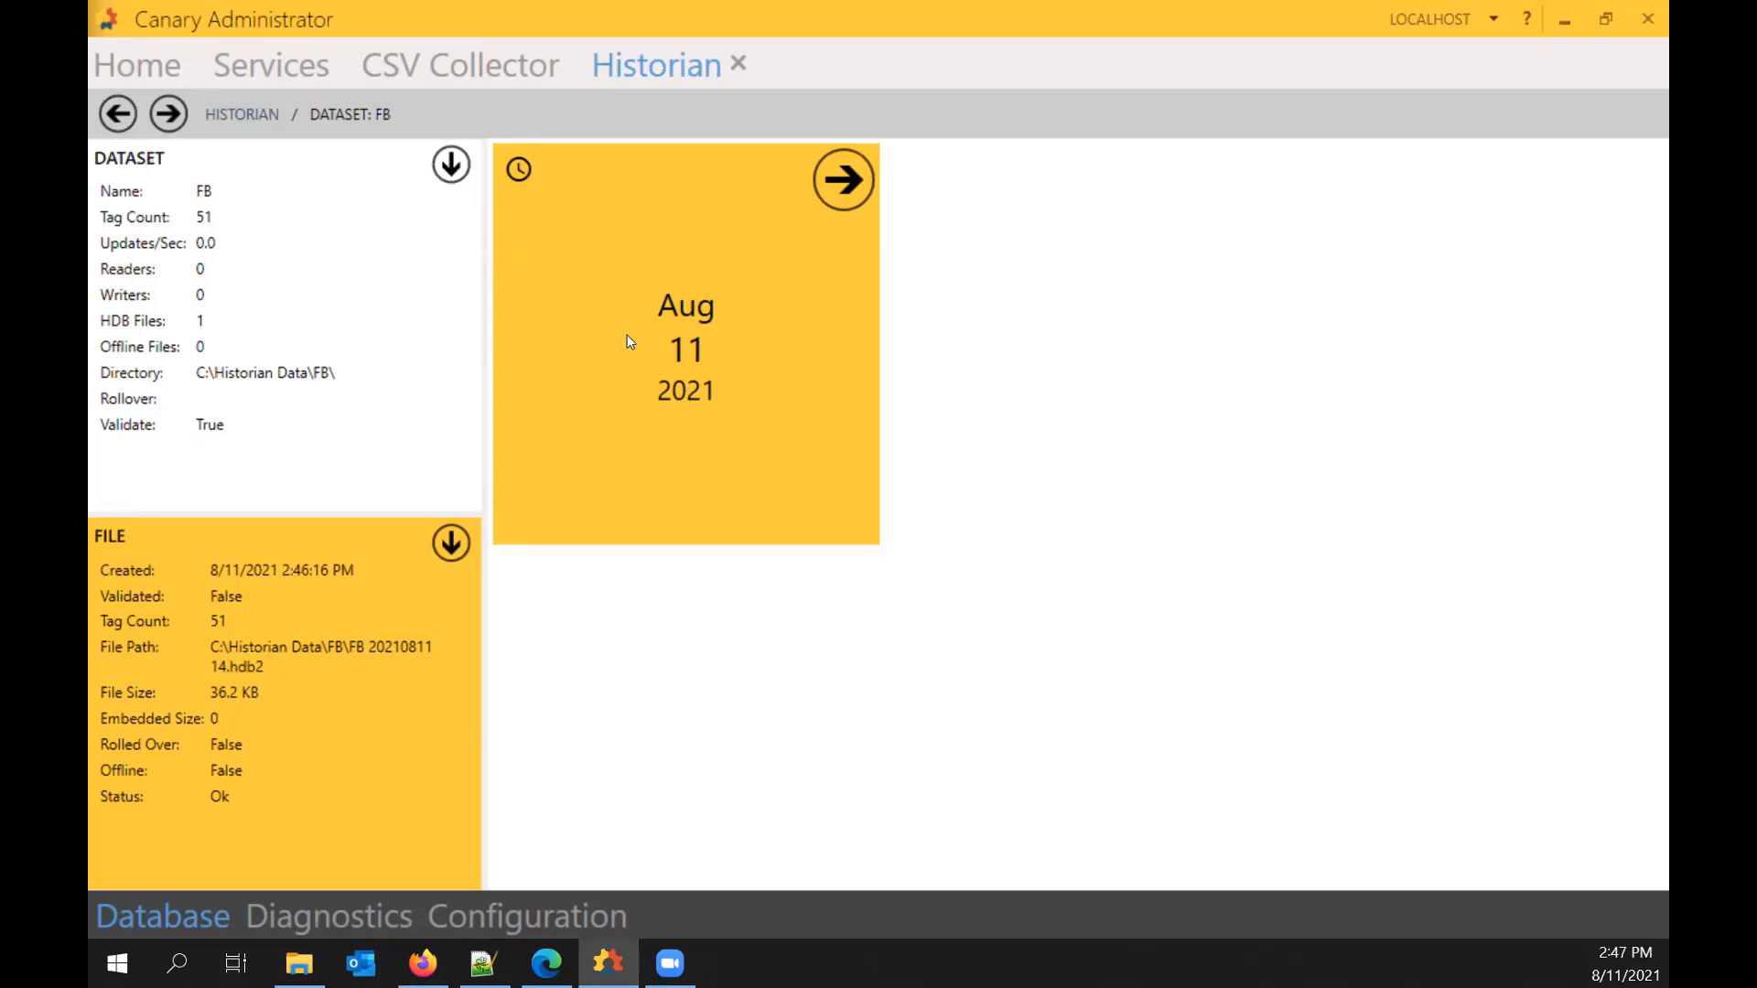
click(844, 183)
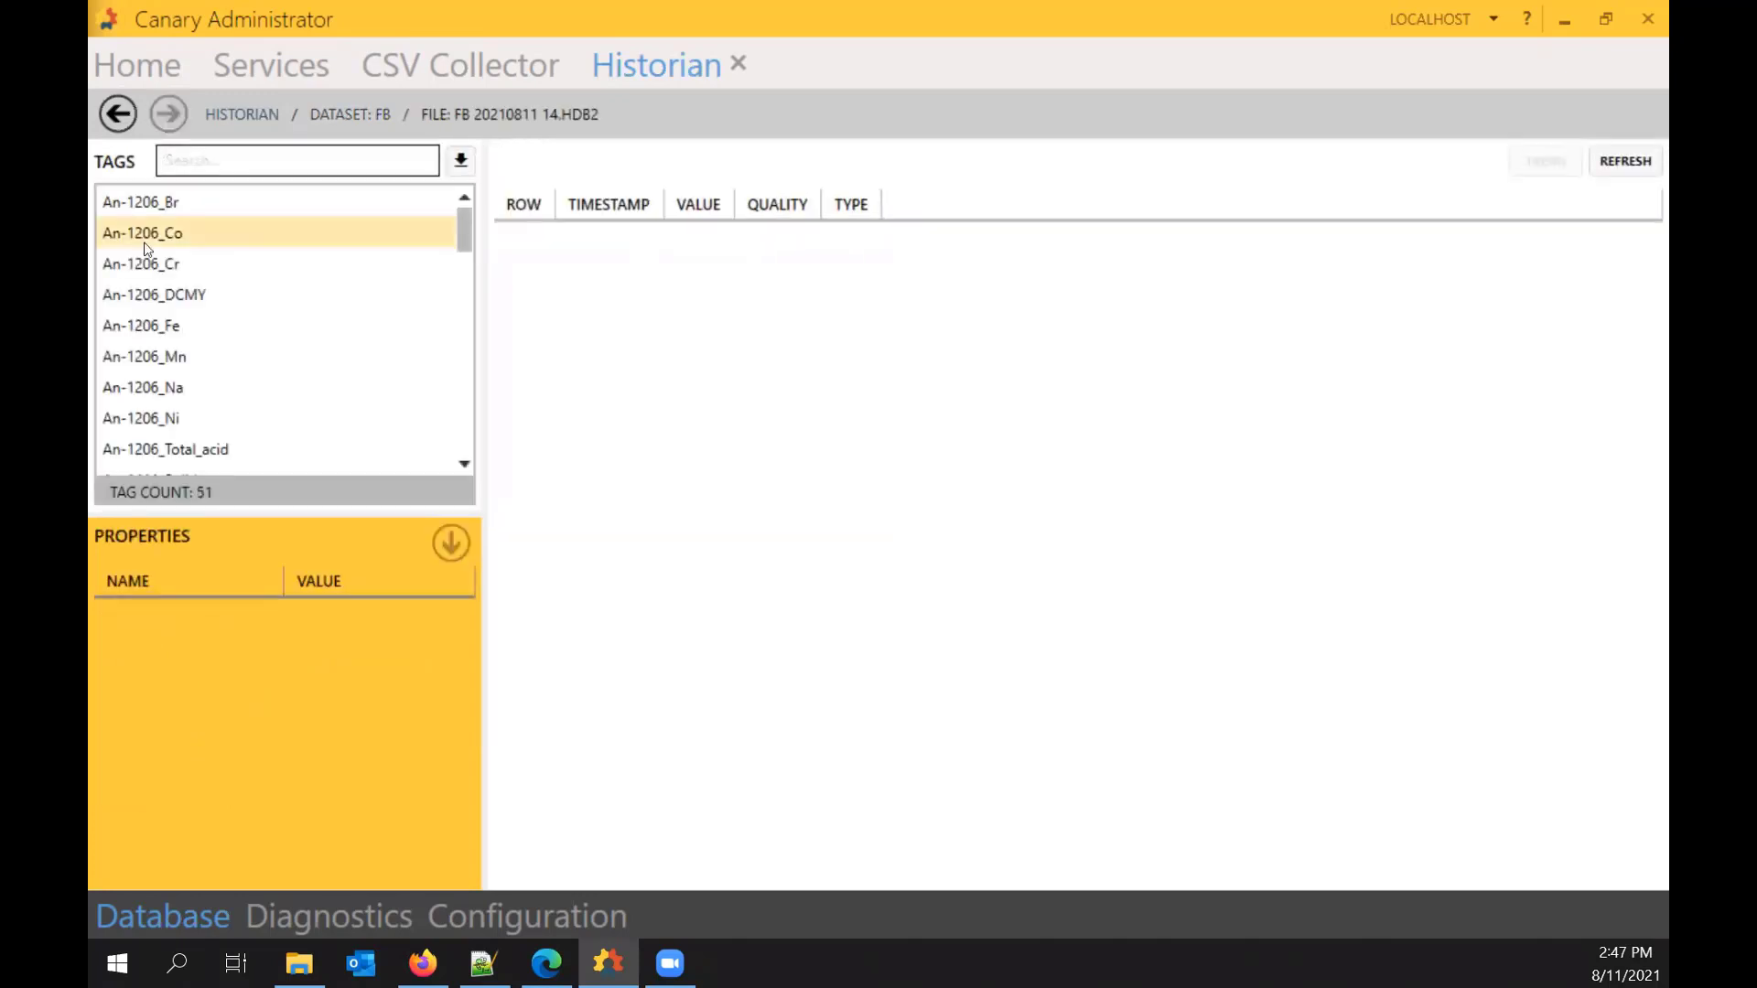
Step: Return to the Historian dataset list and open the Aug 11 2021 file of the Step dataset
click(249, 117)
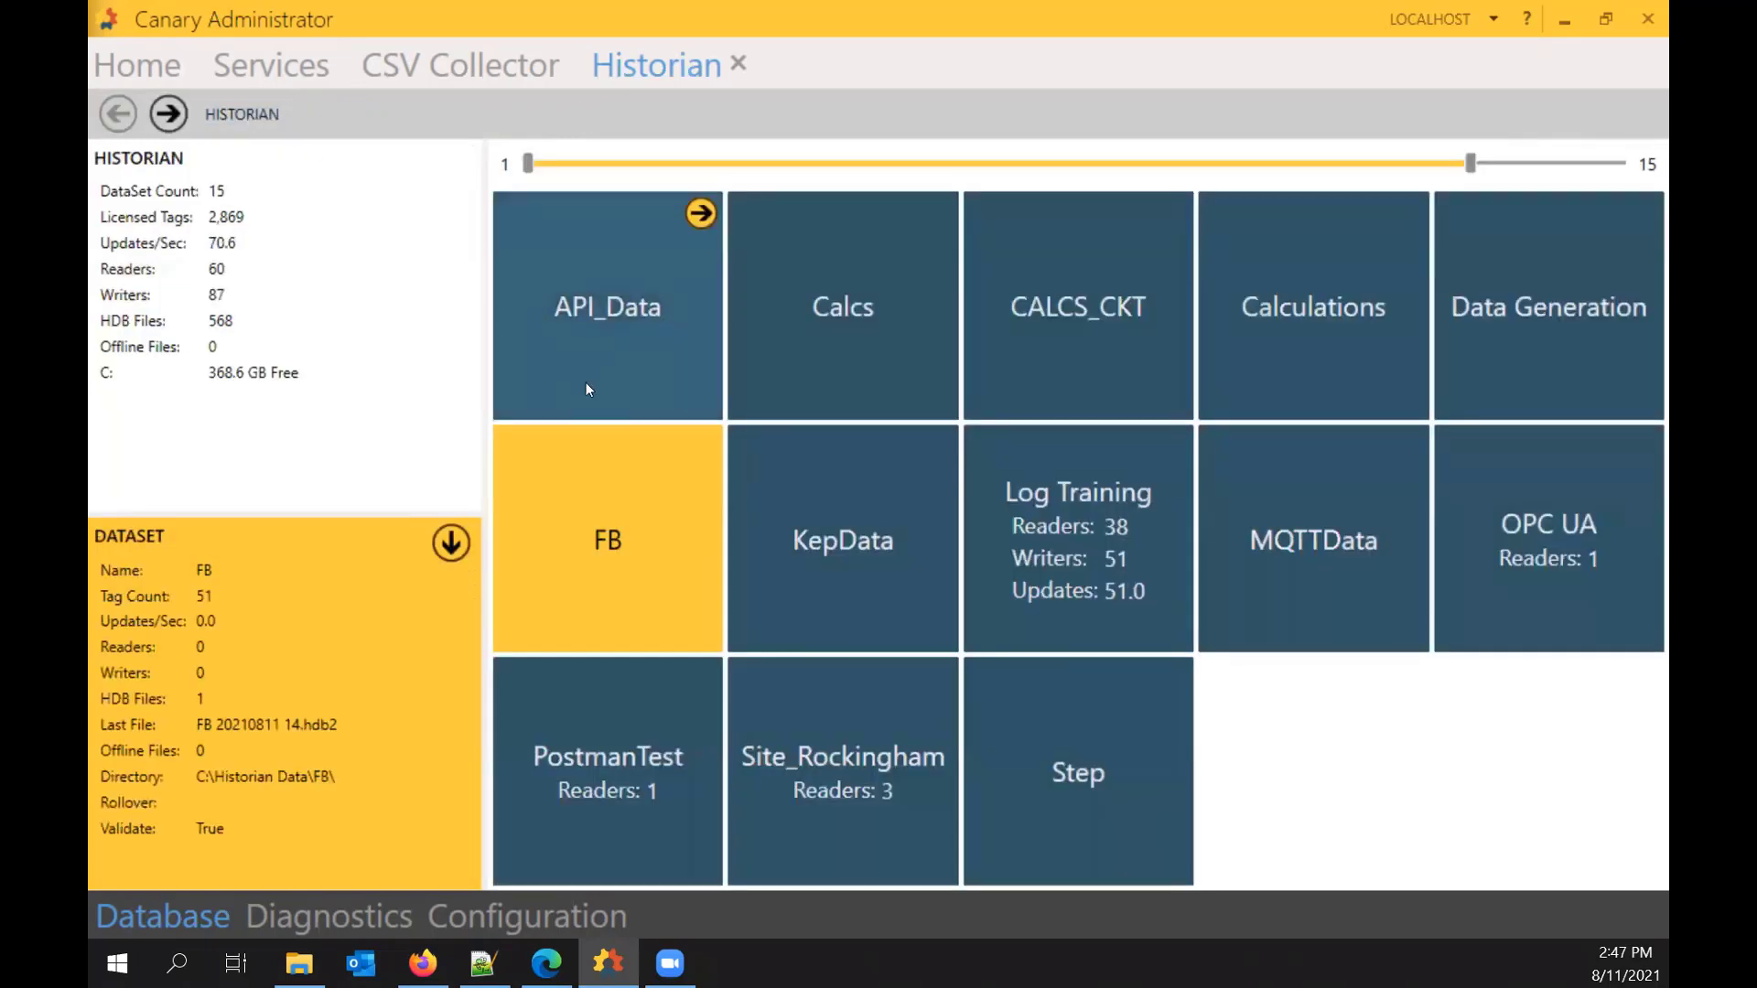
click(1171, 682)
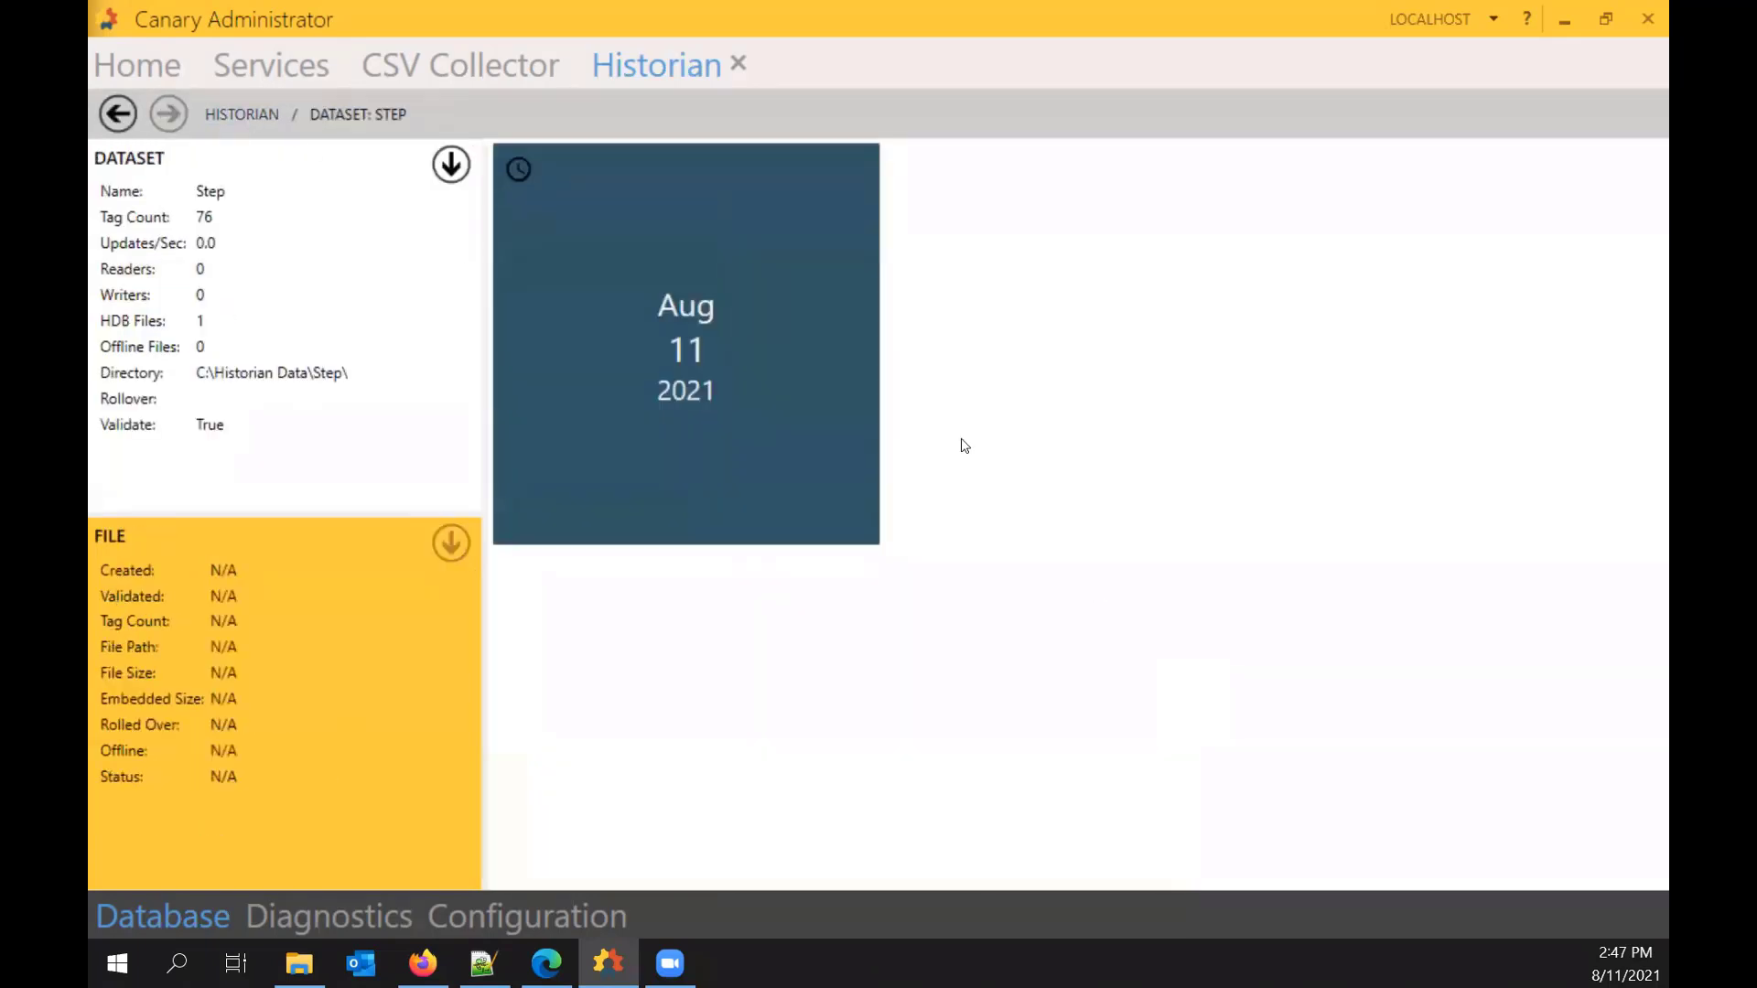
mouse_move(705, 249)
click(833, 186)
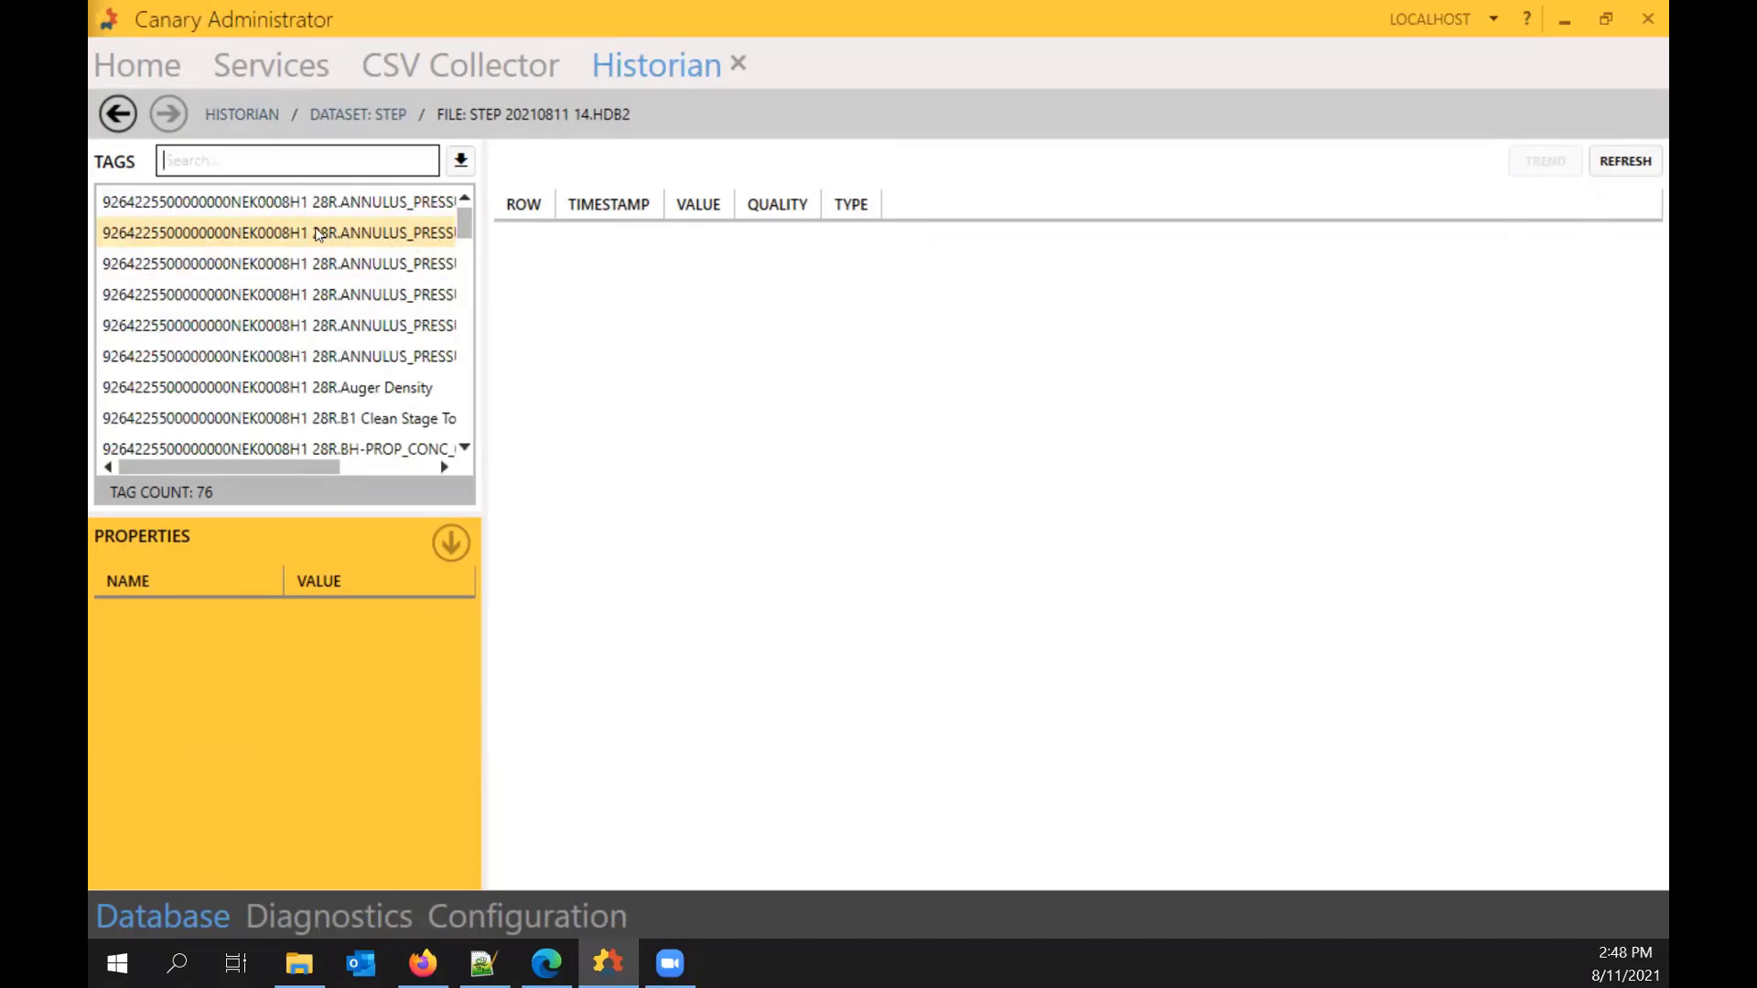
Step: Inspect the Step dataset's ANNULUS_PRESS and Auger Density tags, examining the timestamps, values and quality of the Auger Density rows
click(263, 235)
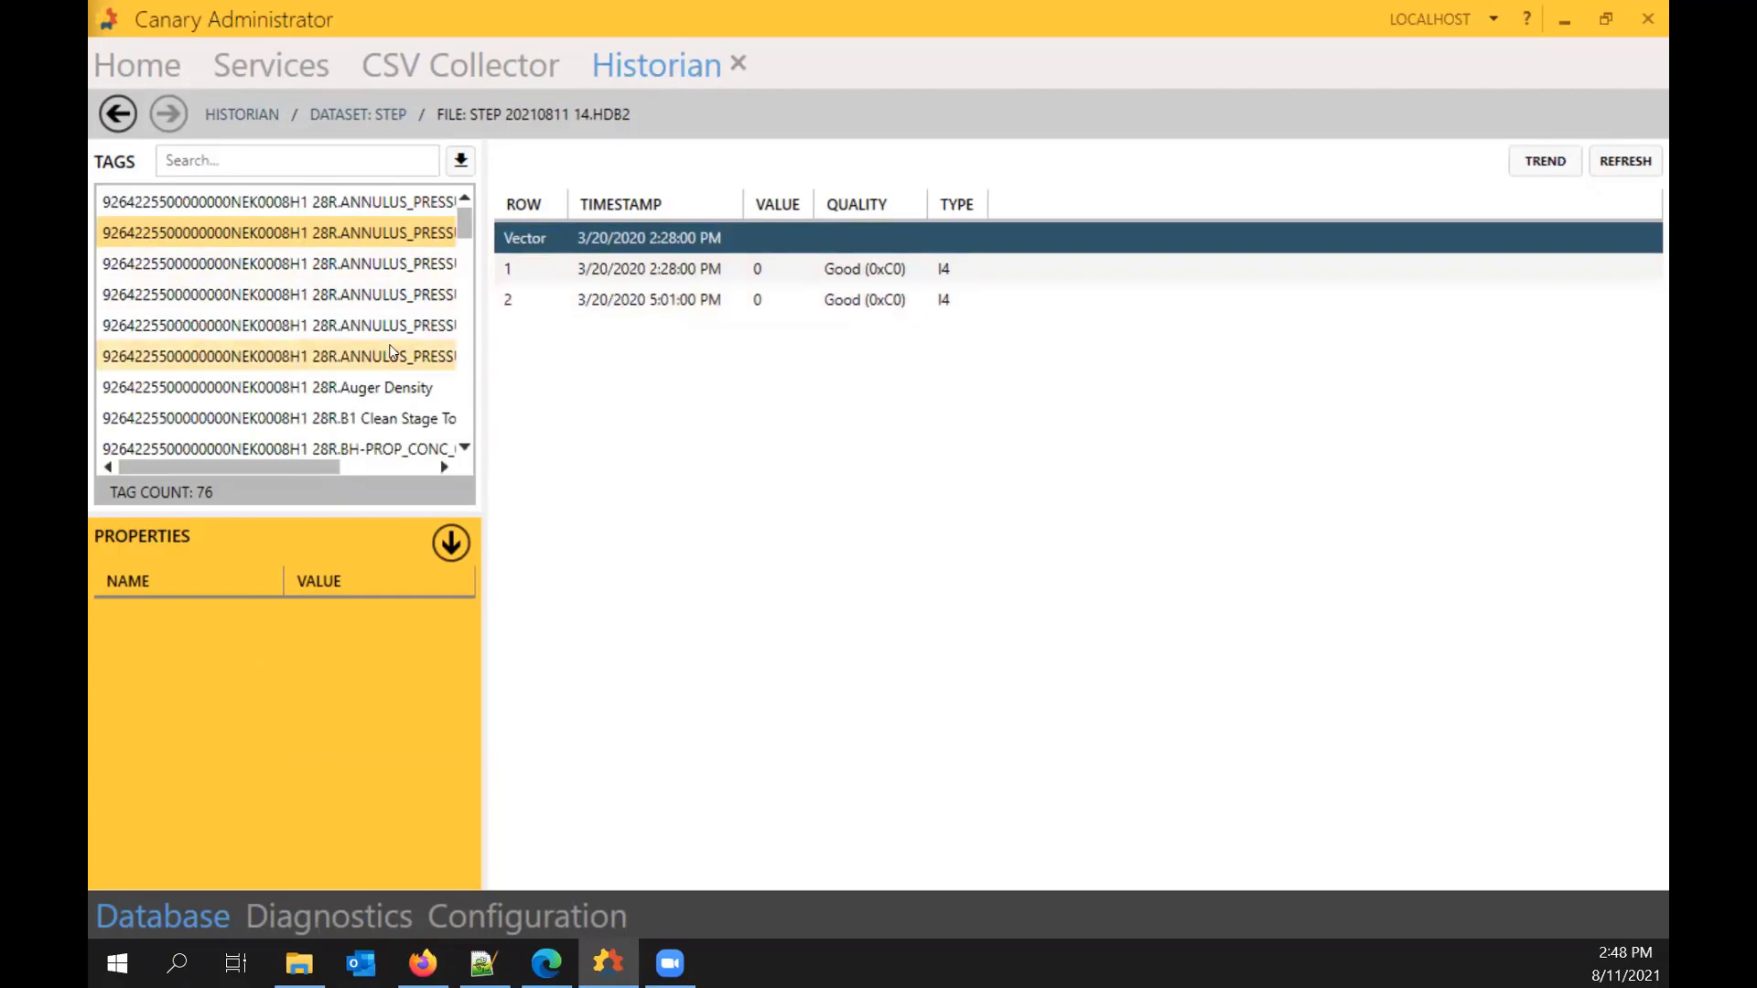
click(350, 355)
click(340, 387)
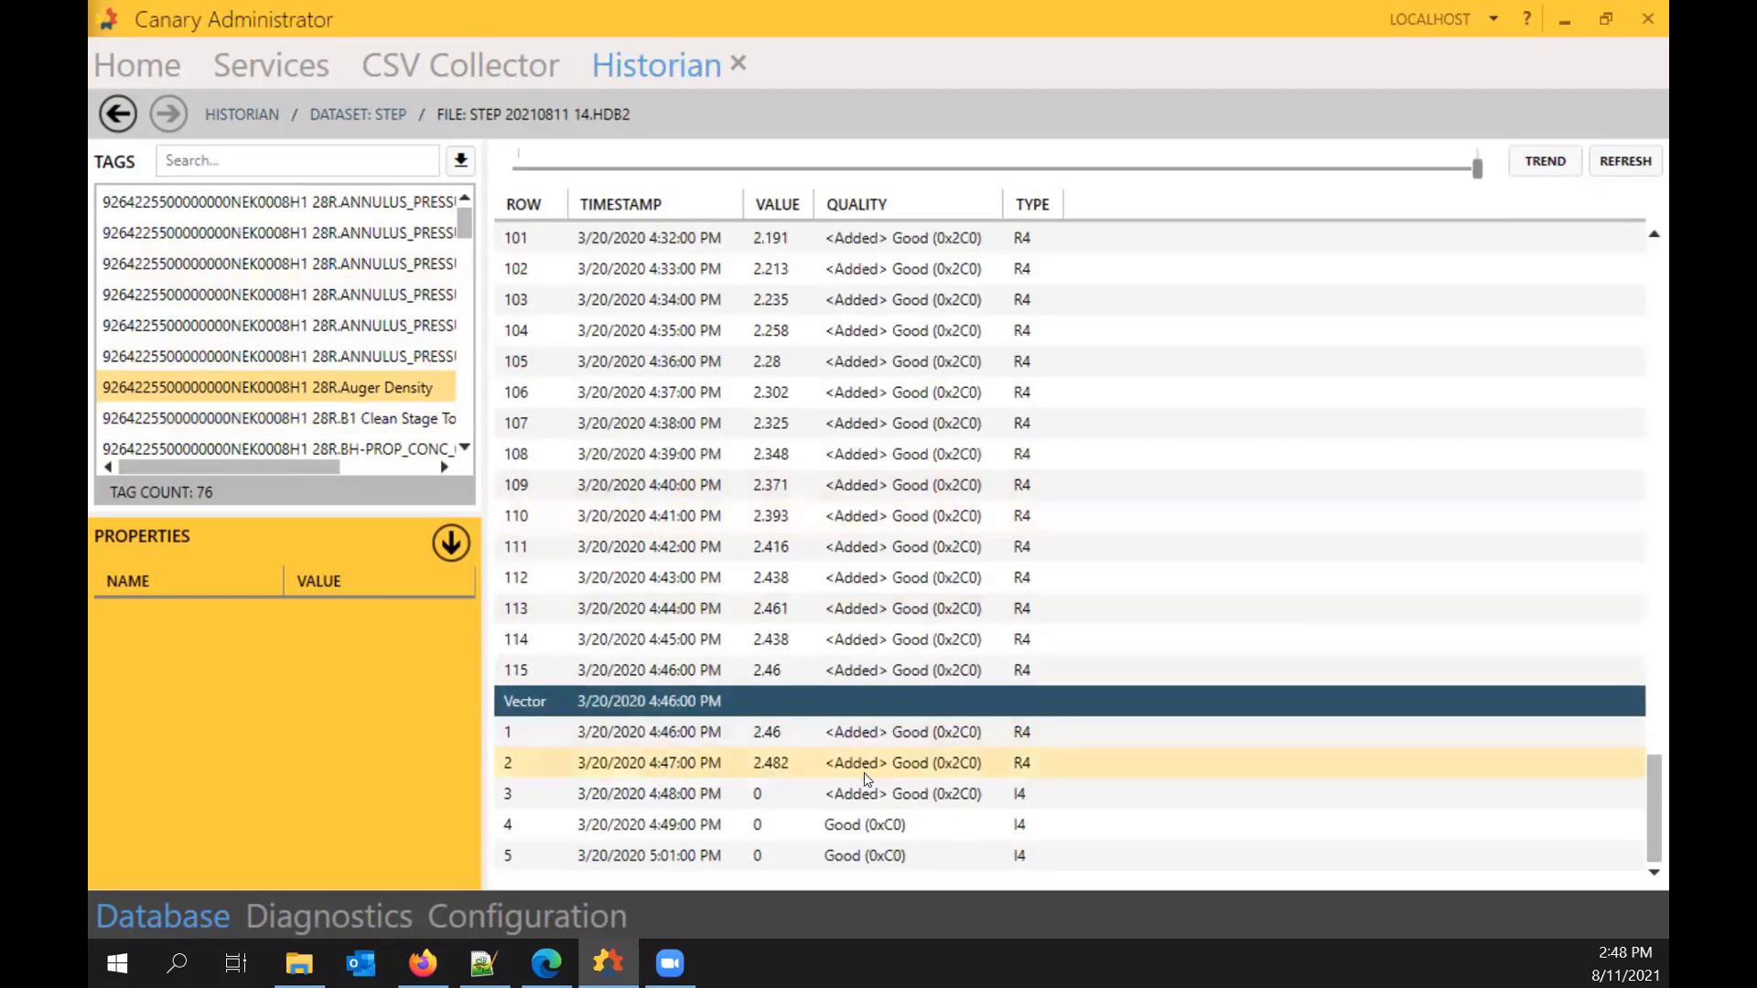
click(868, 495)
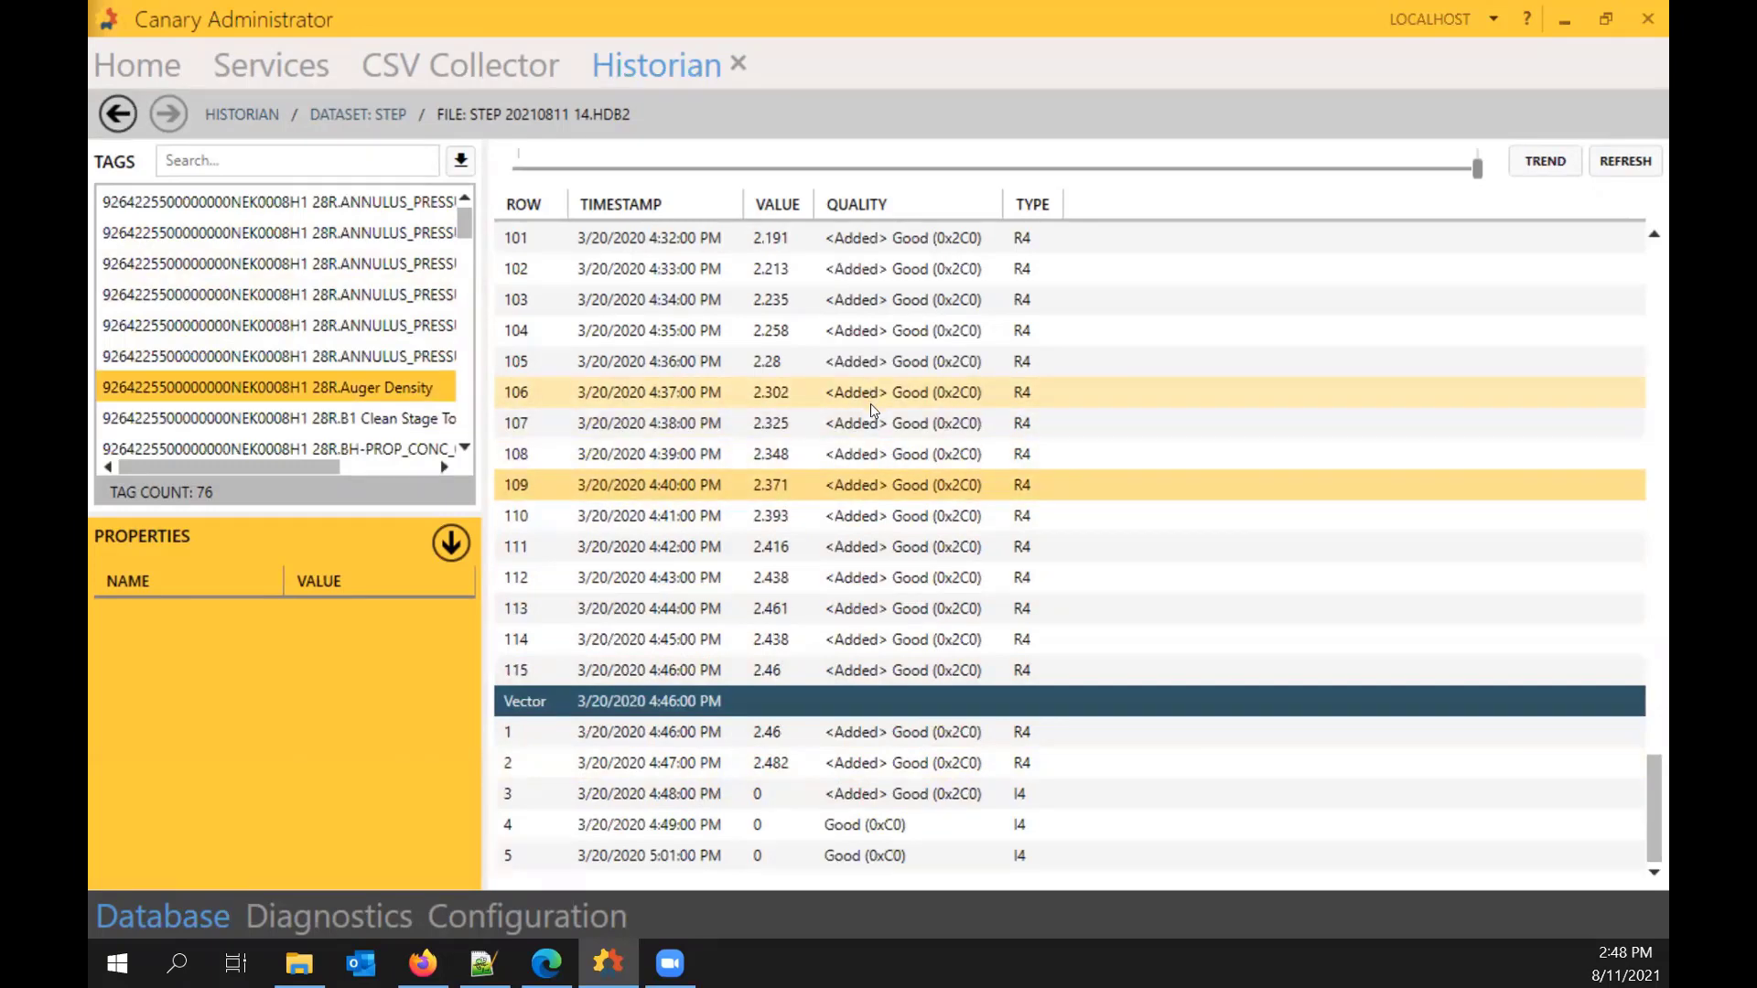
scroll(862, 393, up, 3)
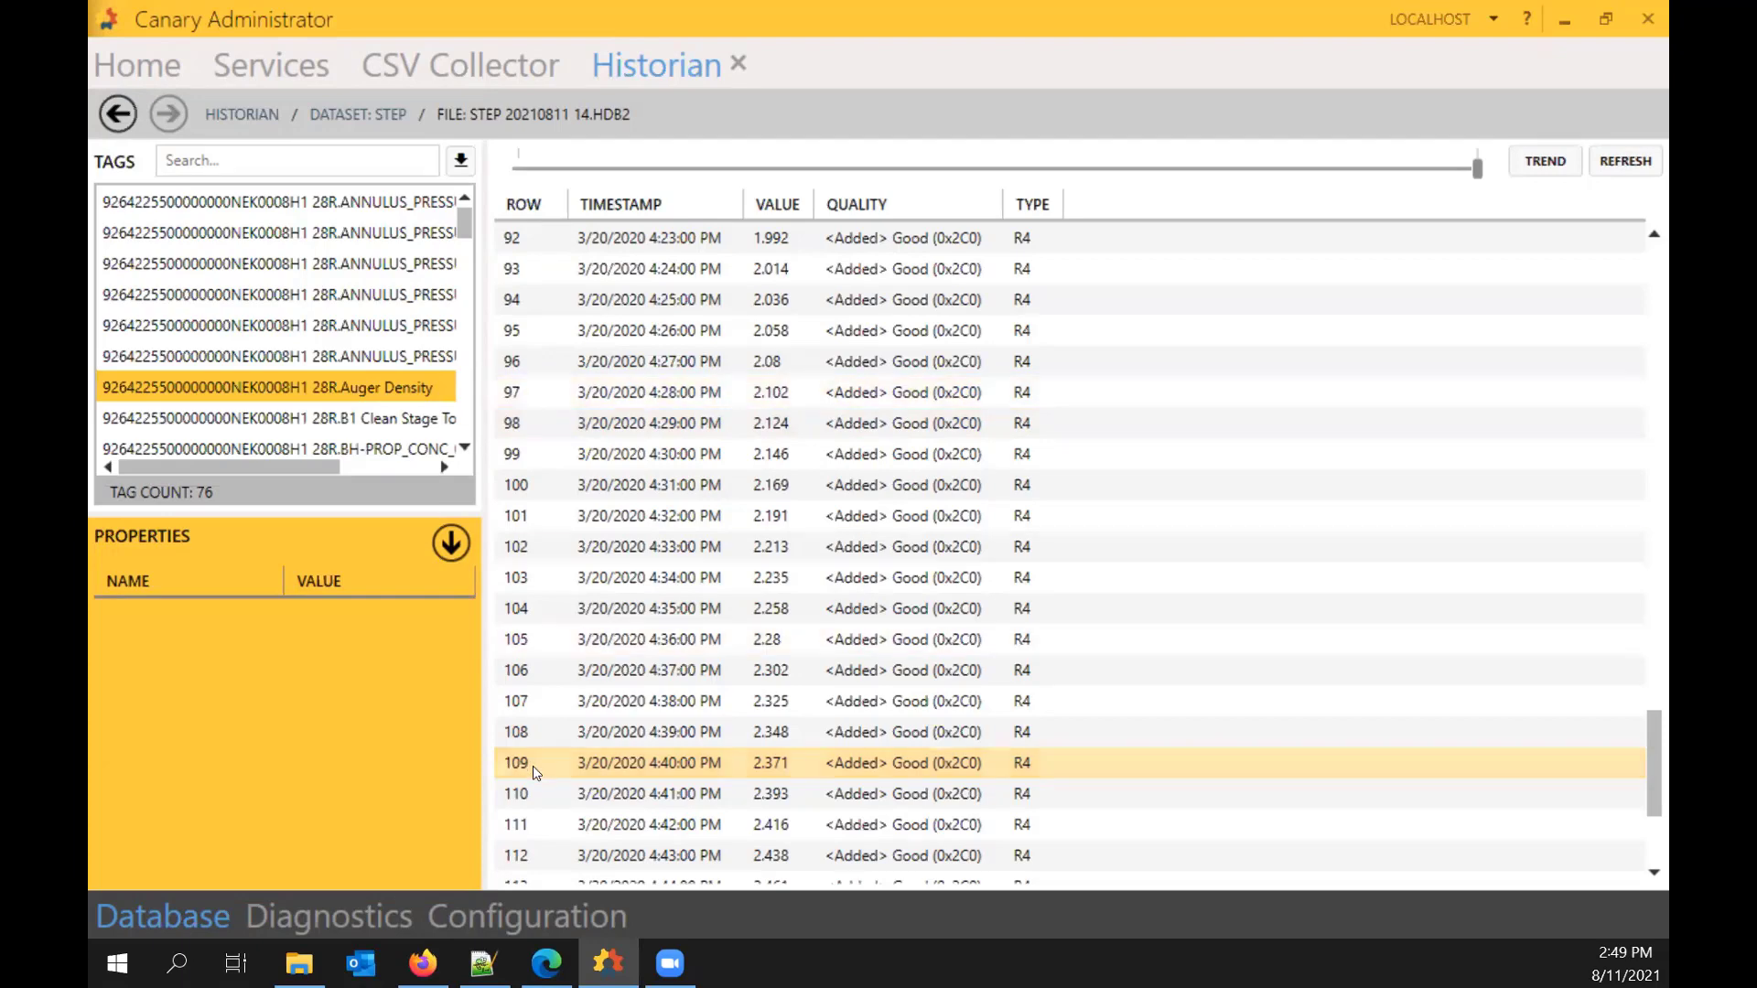
Step: Switch to Notepad++ and review SAF_ImportService.config and the row-based SAF_Import.config, including the AllowInsertedData setting
click(483, 963)
click(924, 457)
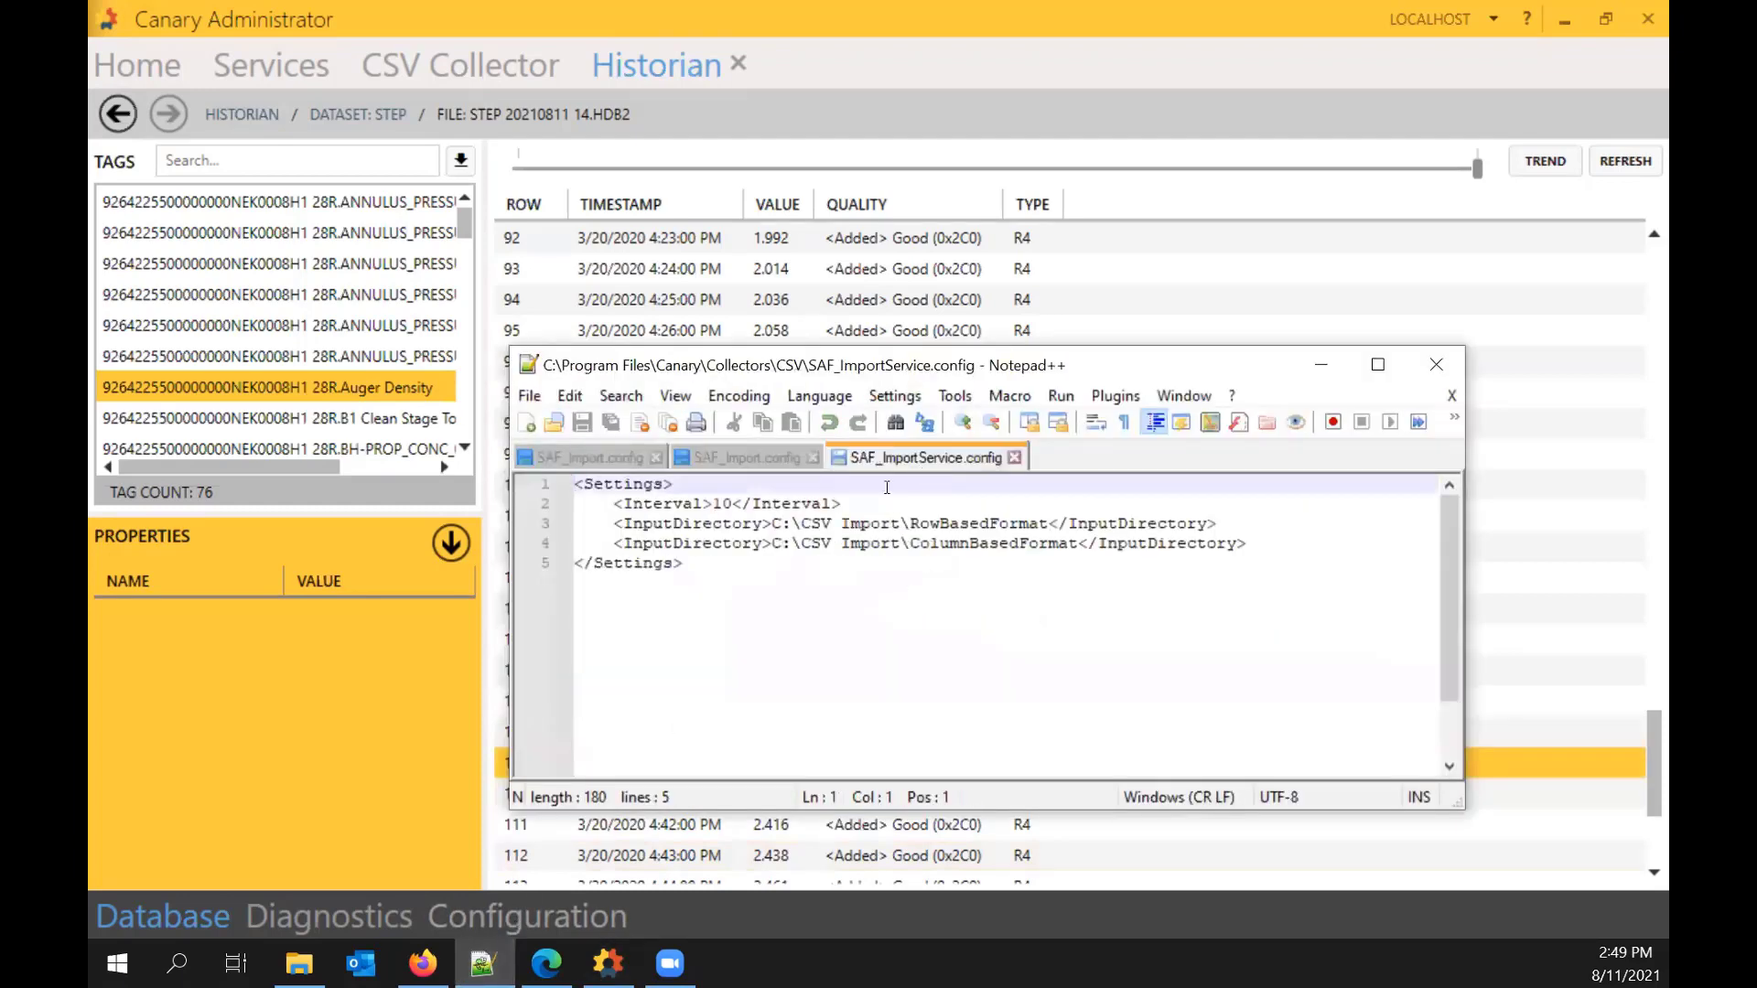
click(743, 458)
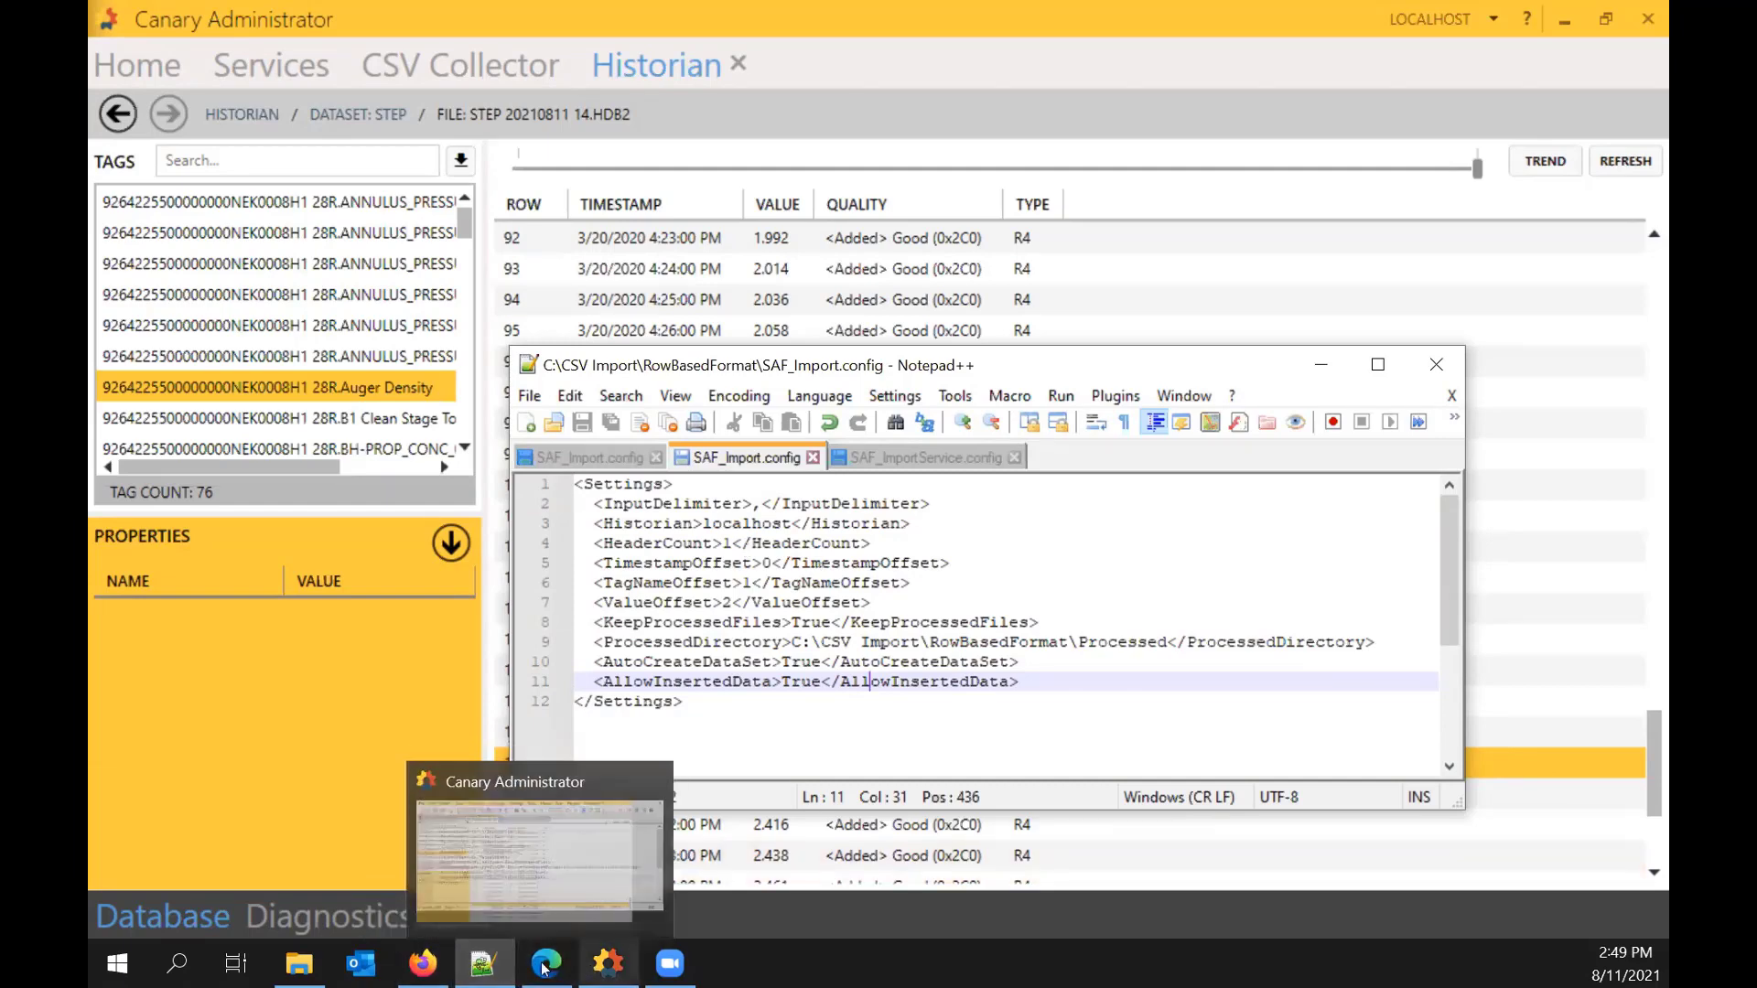
Step: Switch to Firefox and read the CSV Collector help article's sample SAF_ImportService.config and SAF_Import.config settings and the service restart note
click(439, 968)
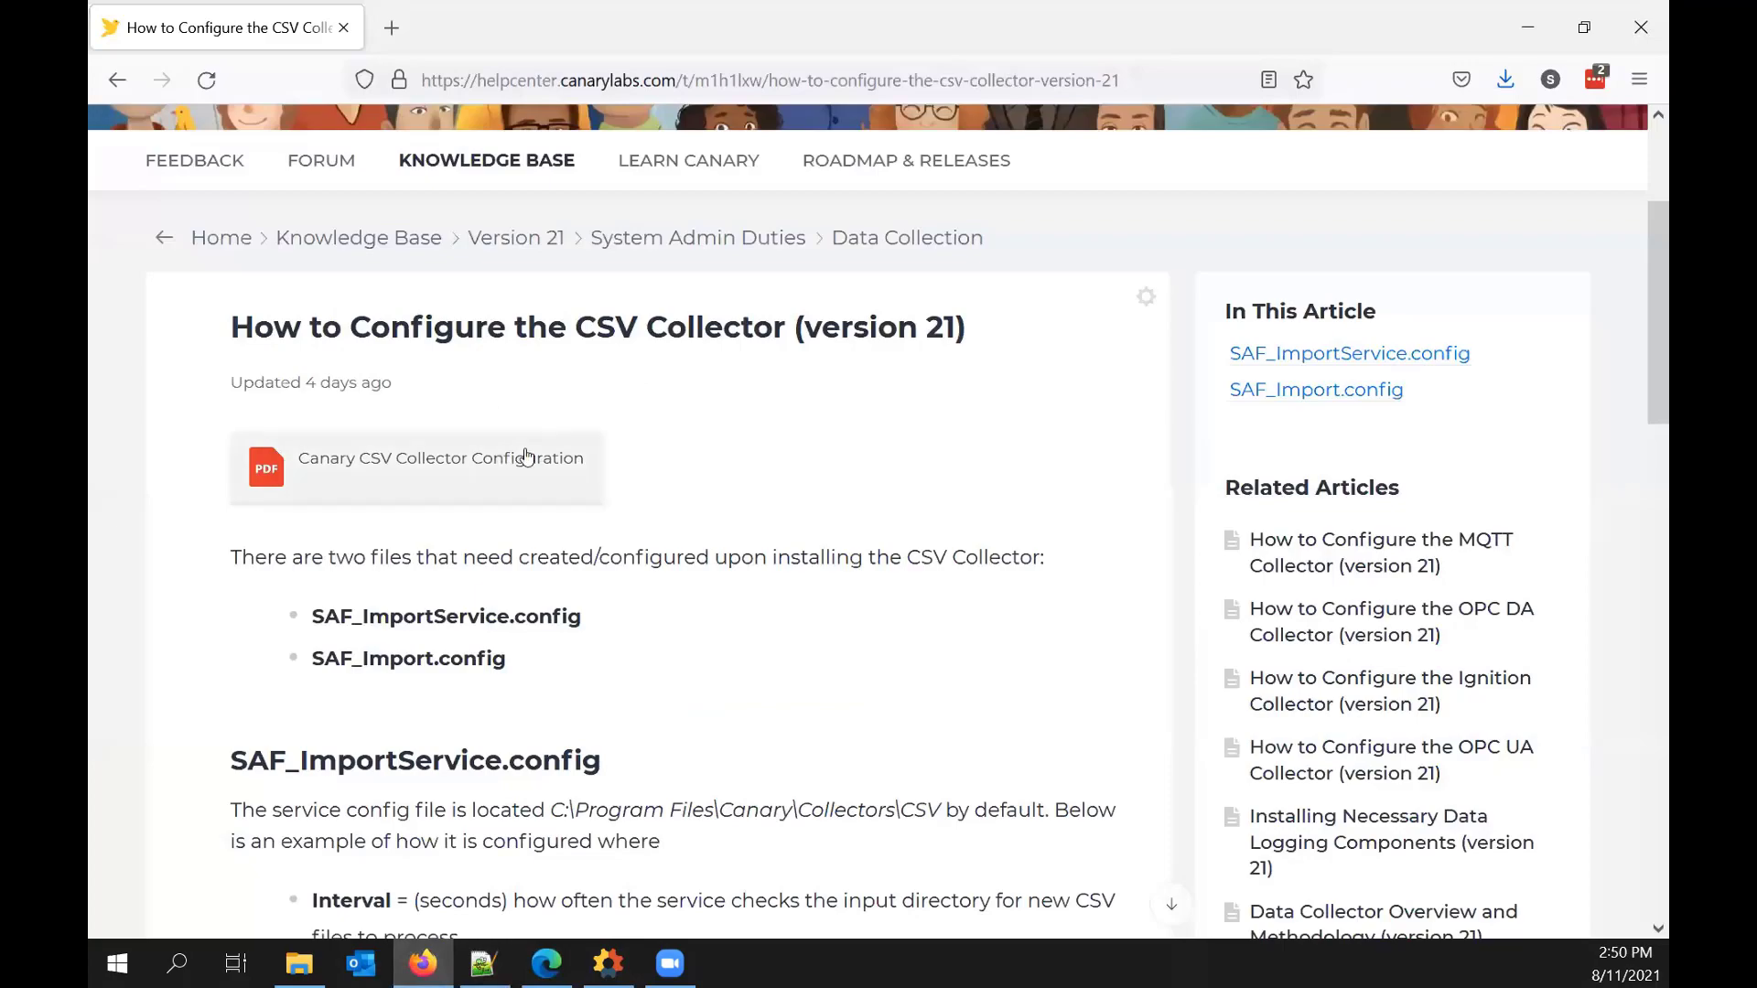
scroll(524, 459, down, 6)
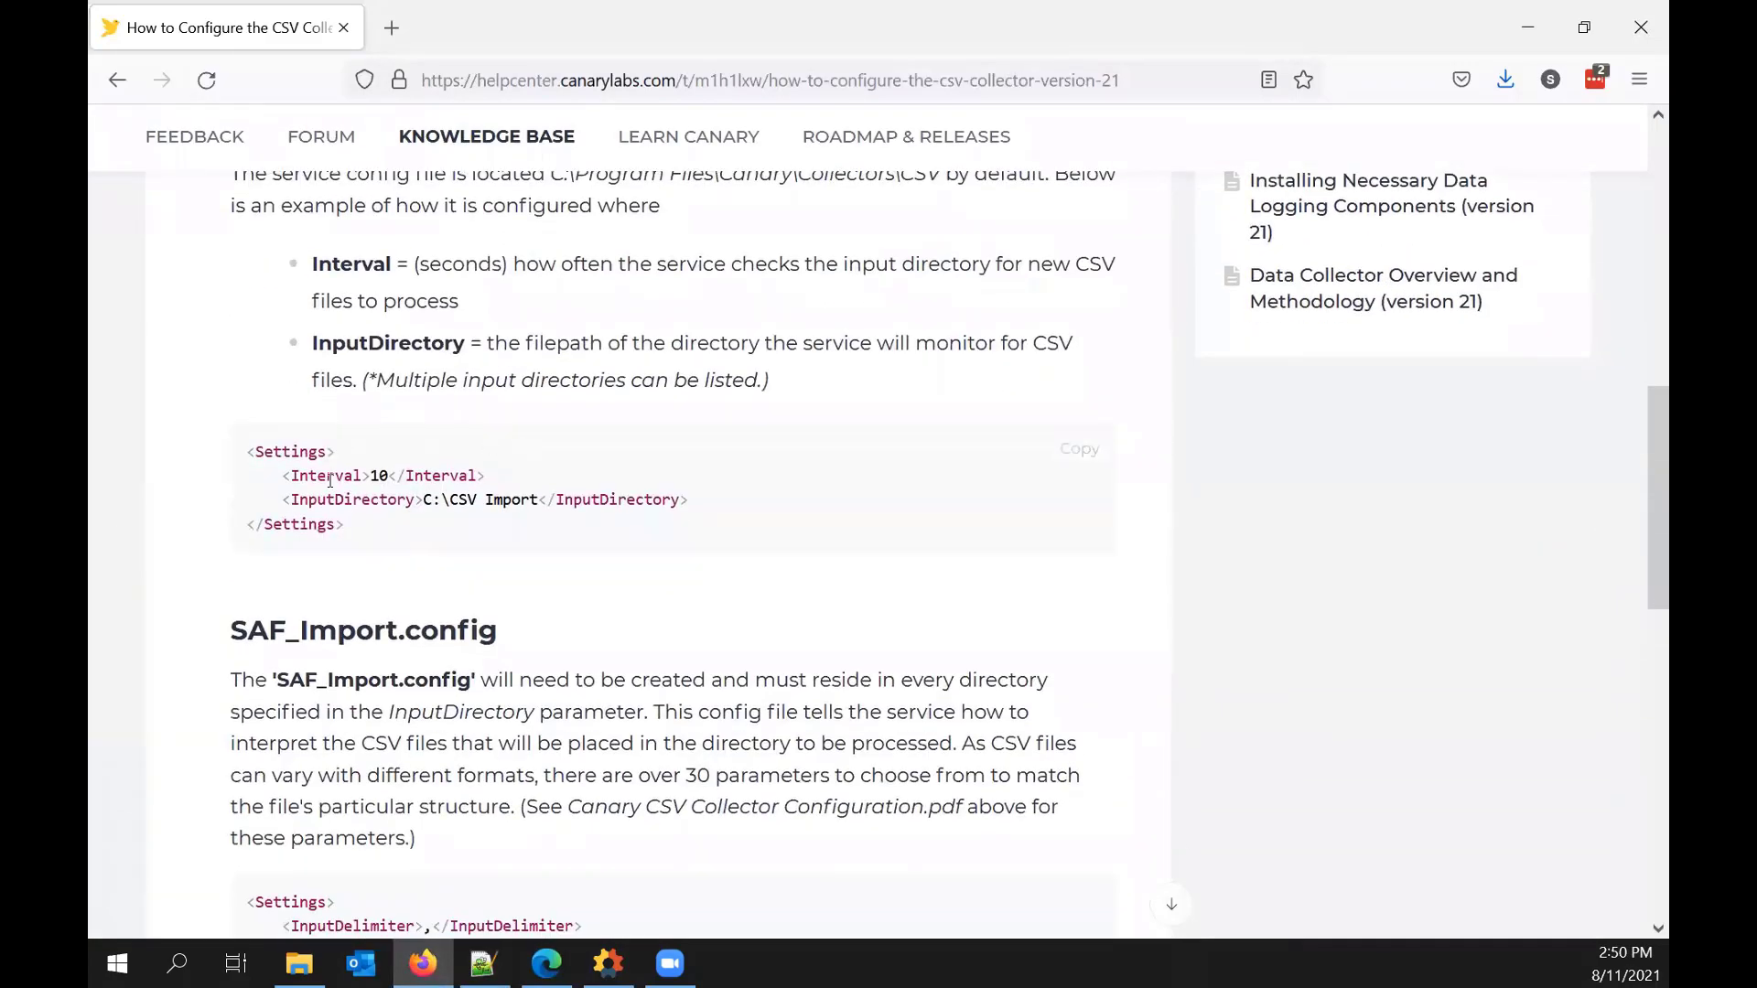
scroll(391, 480, down, 5)
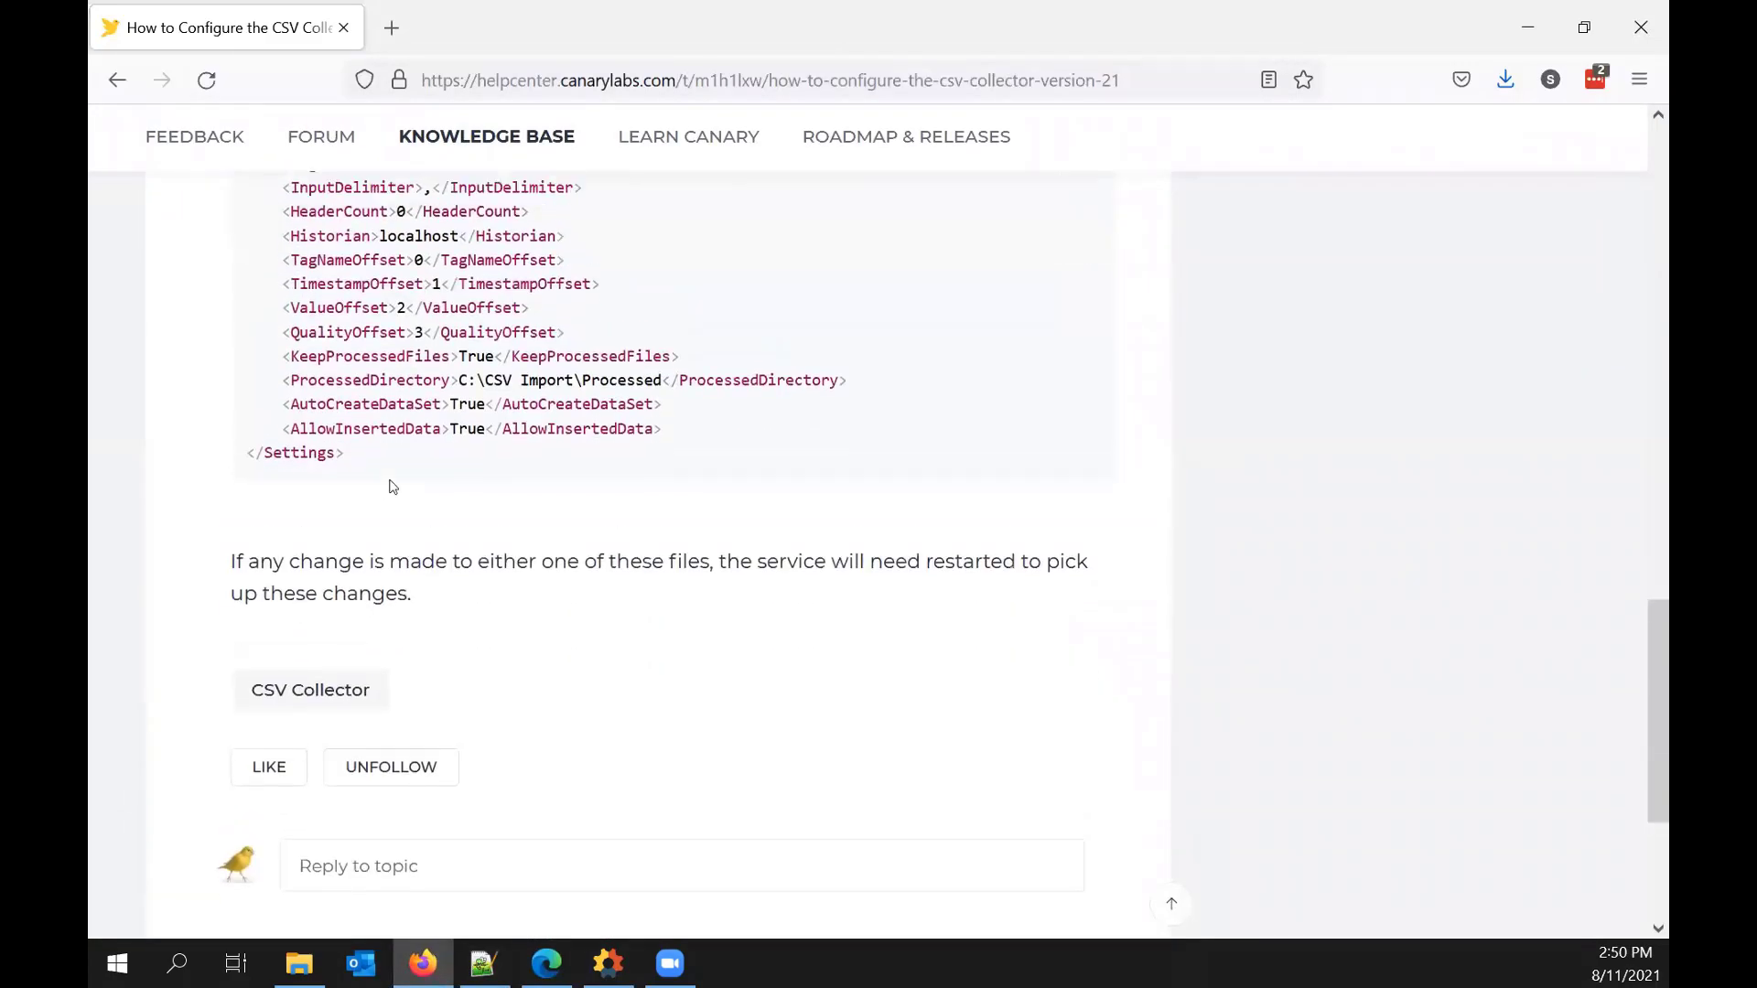
scroll(391, 480, up, 3)
scroll(391, 483, down, 1)
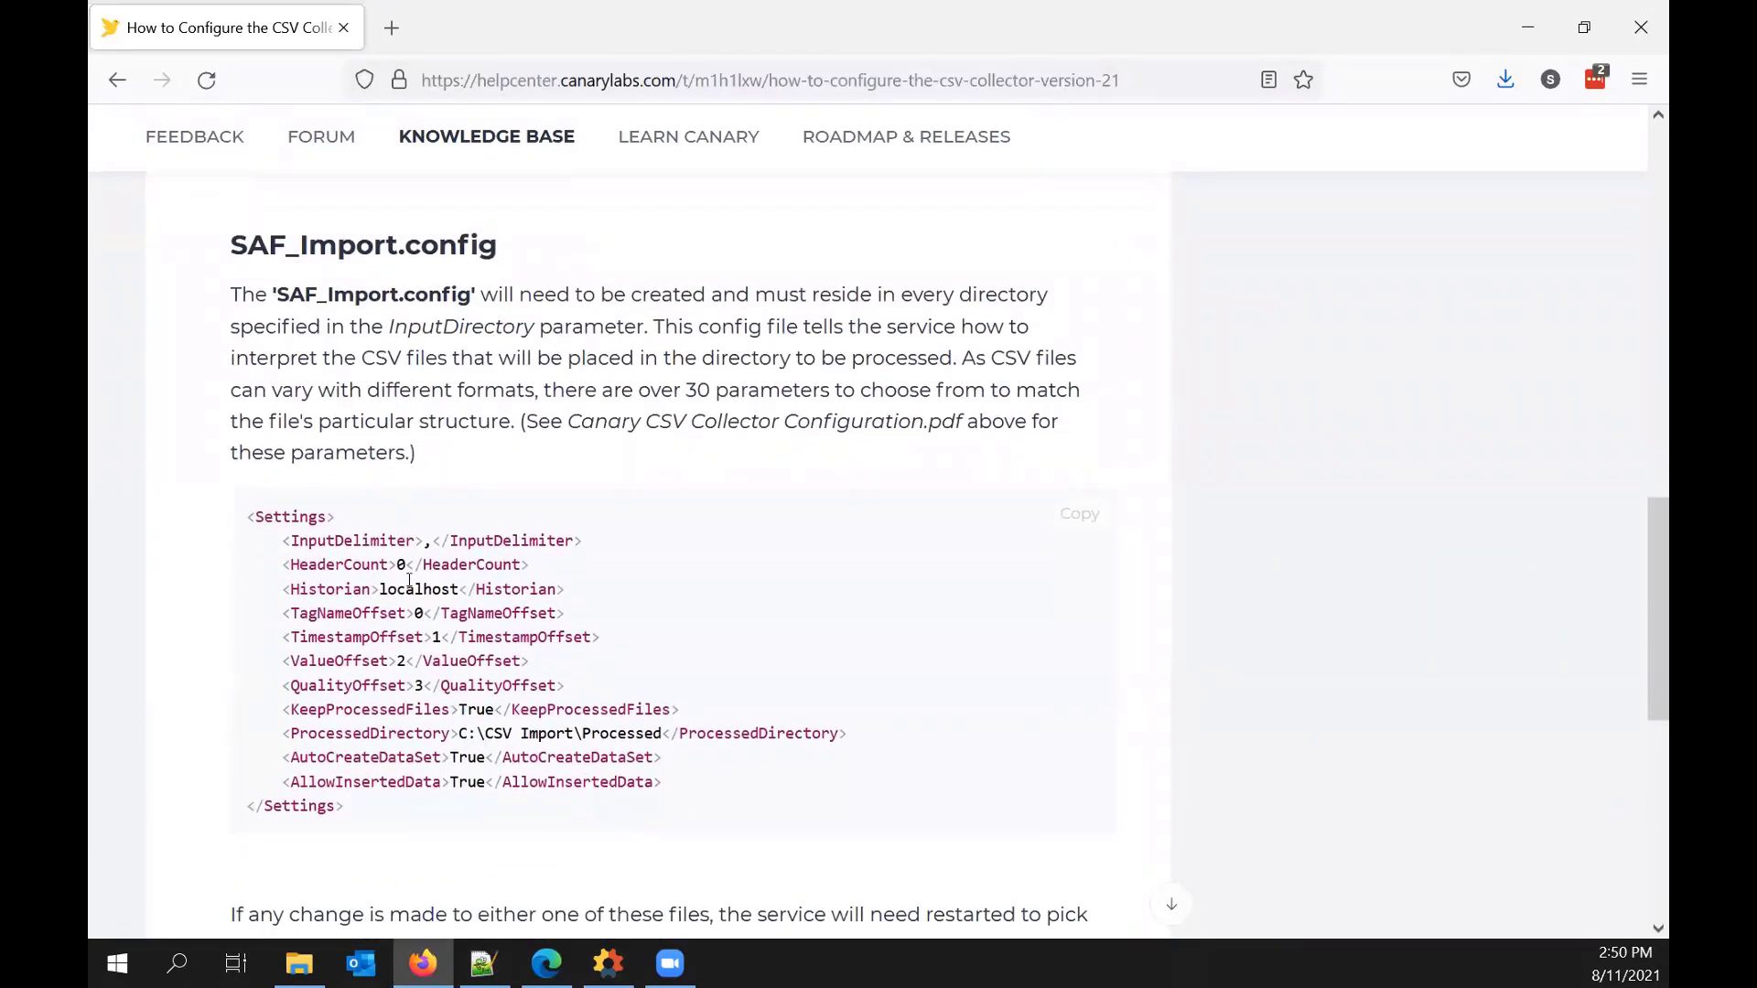
scroll(411, 607, down, 1)
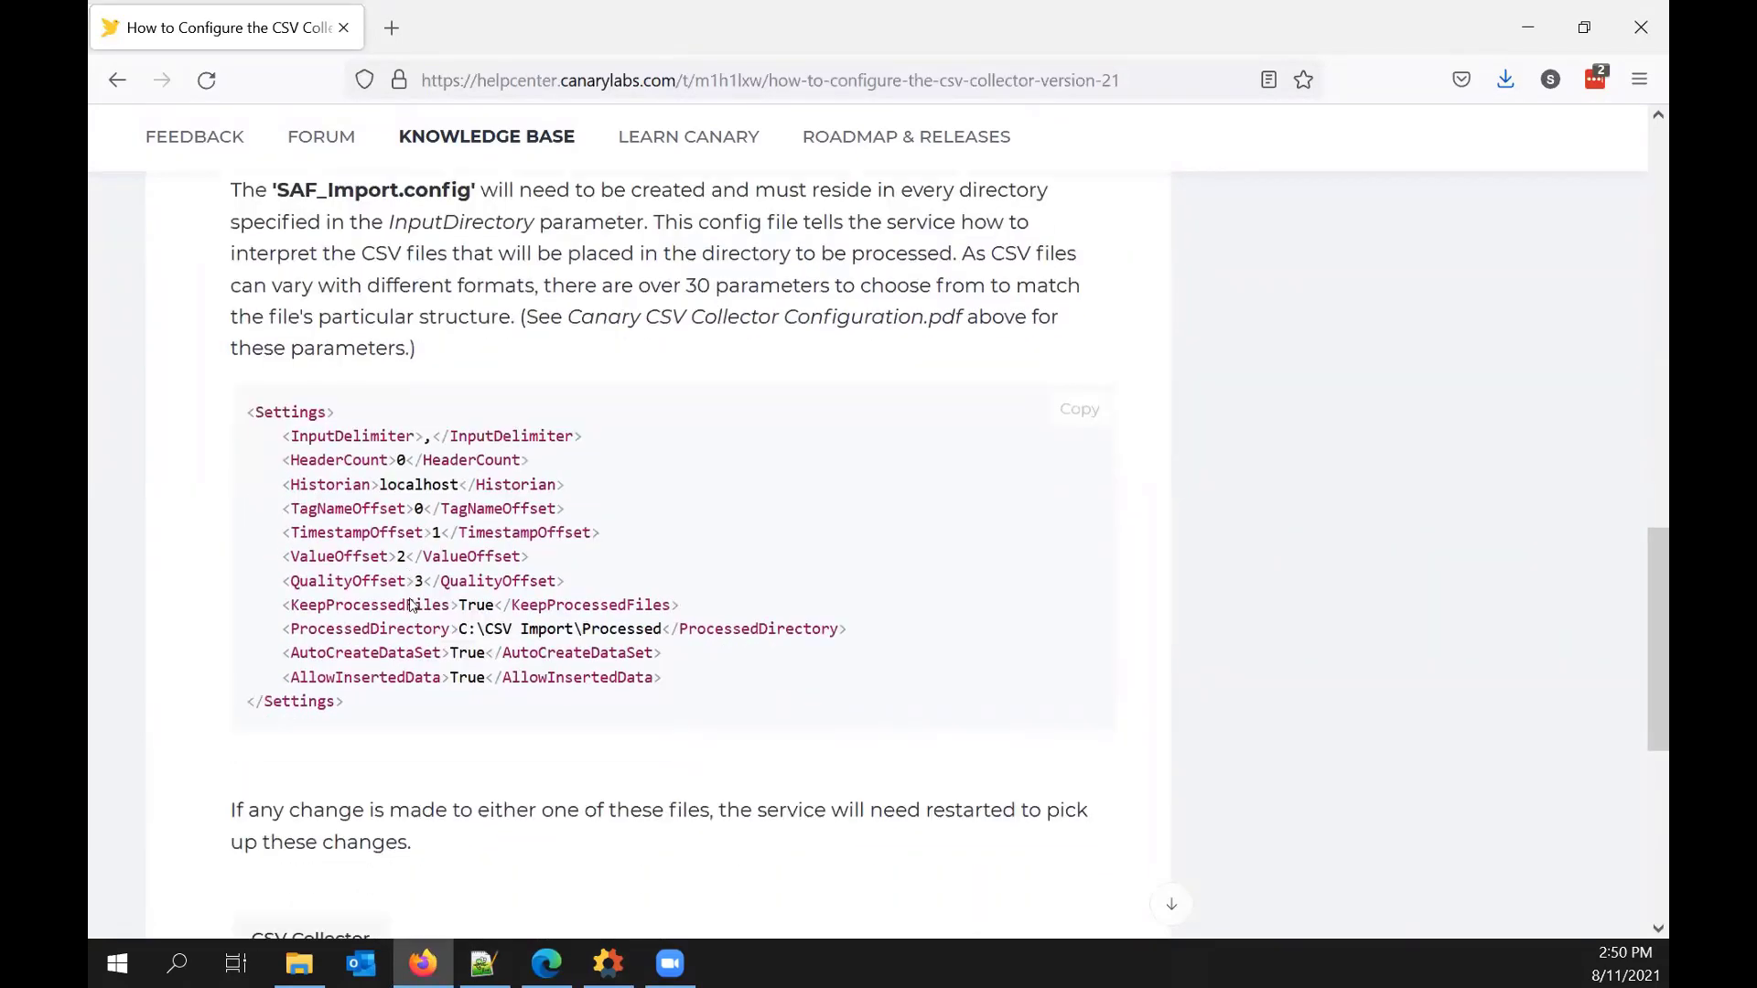